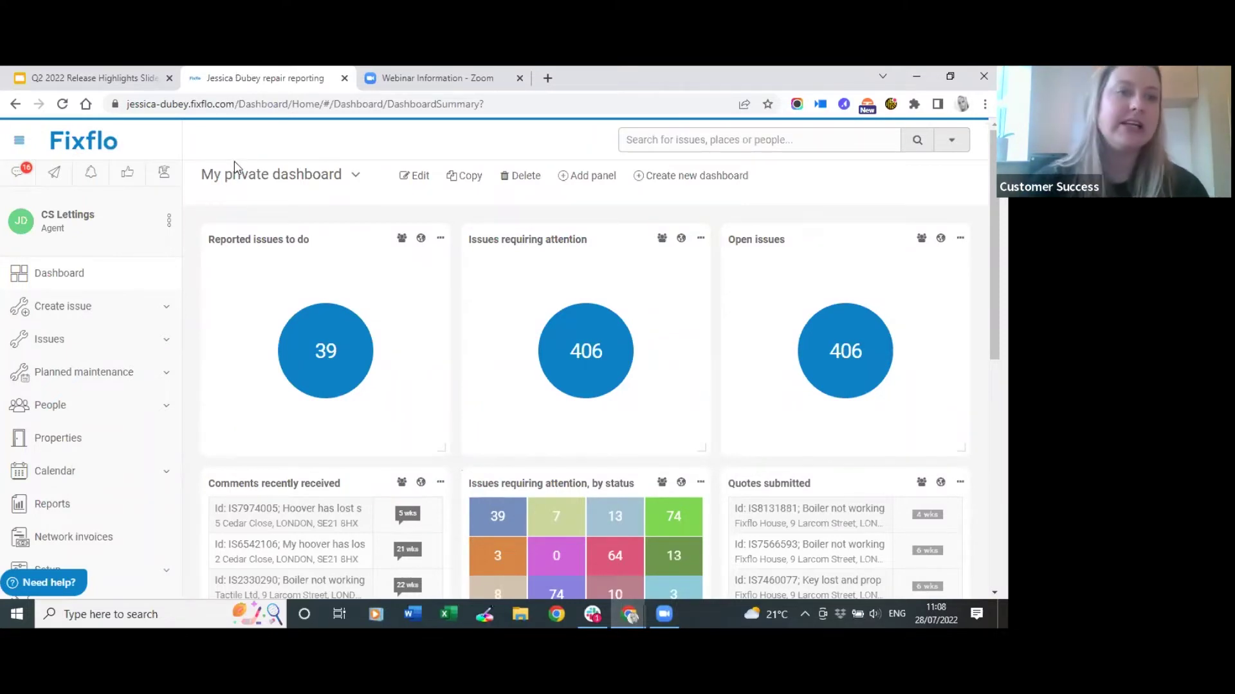
# Step: Open the planned maintenance event templates and look through the list of available templates
pyautogui.click(90, 373)
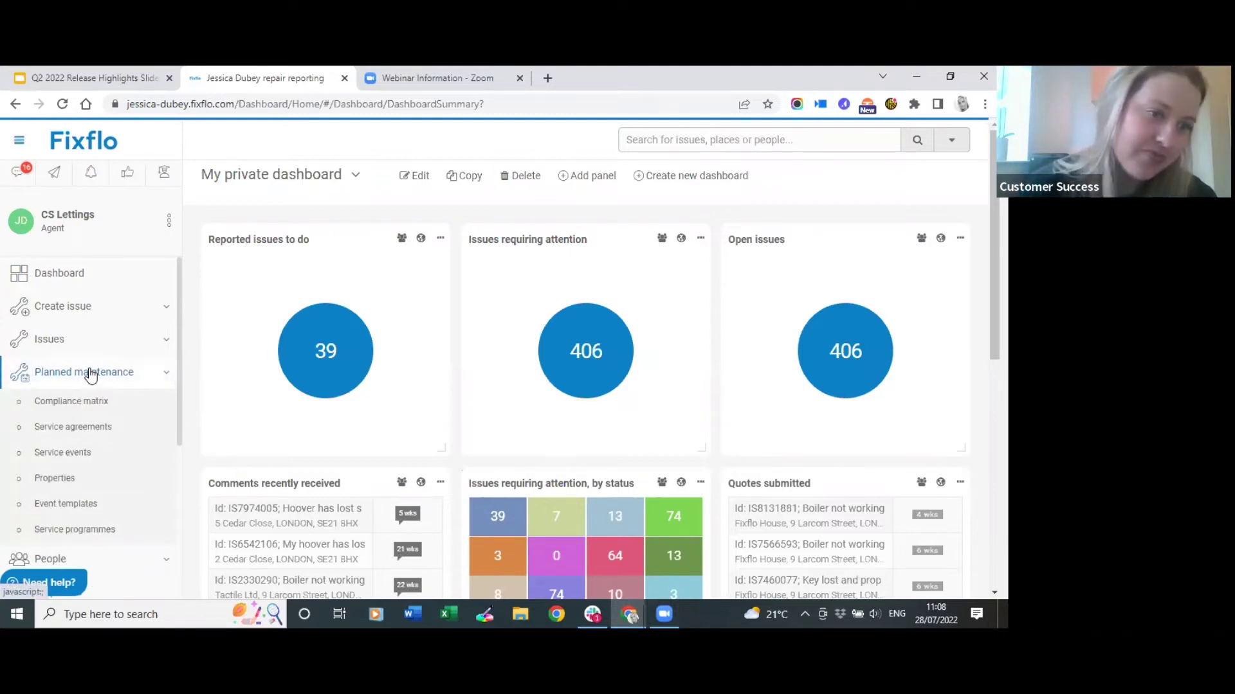
pyautogui.click(139, 503)
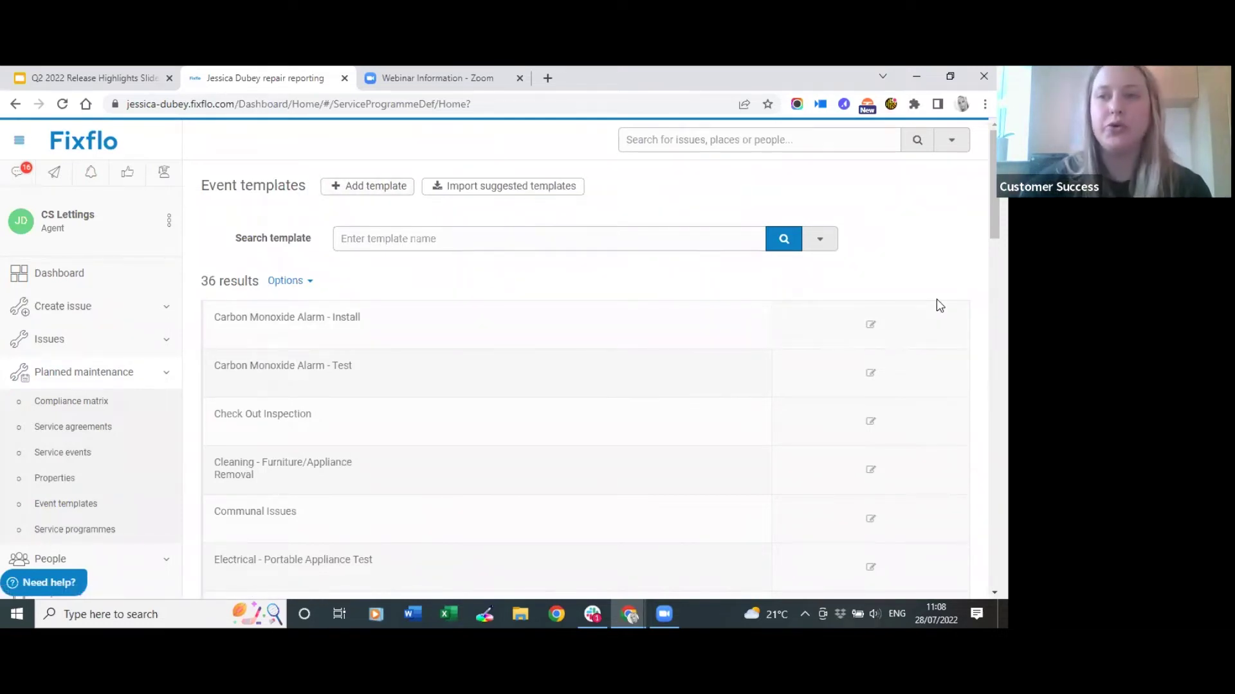
pyautogui.scroll(-3, 938, 306)
pyautogui.scroll(-3, 937, 306)
pyautogui.scroll(-3, 937, 306)
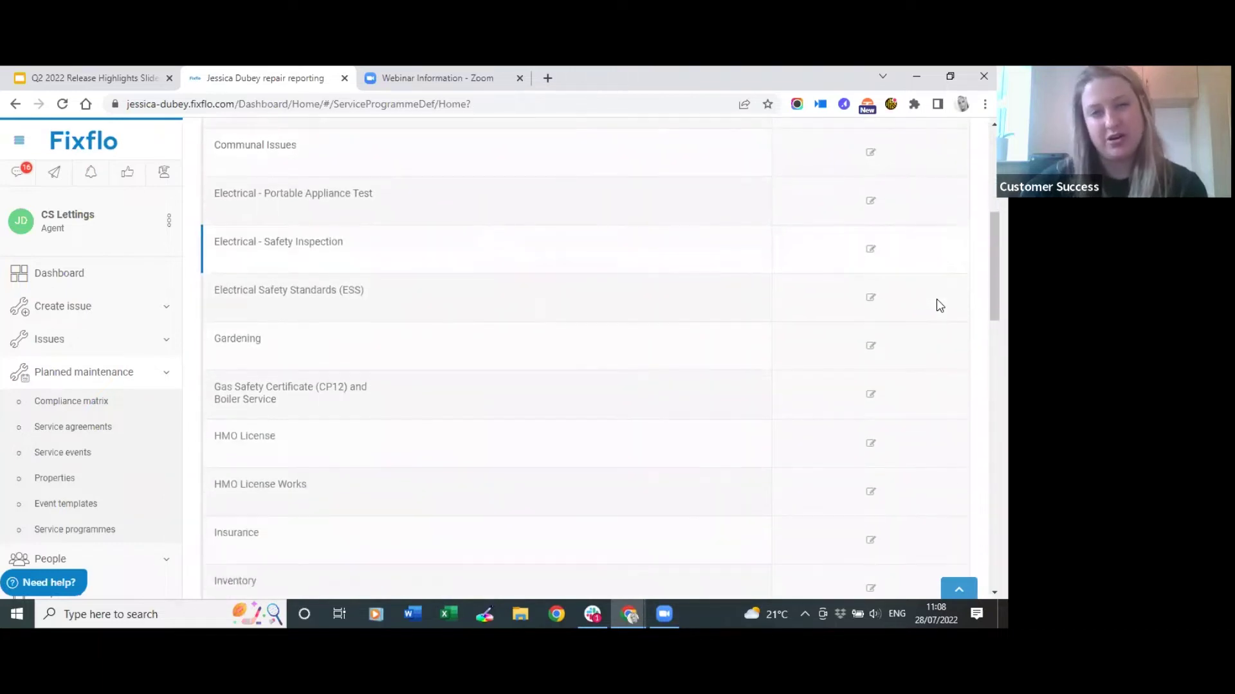
pyautogui.scroll(-6, 939, 306)
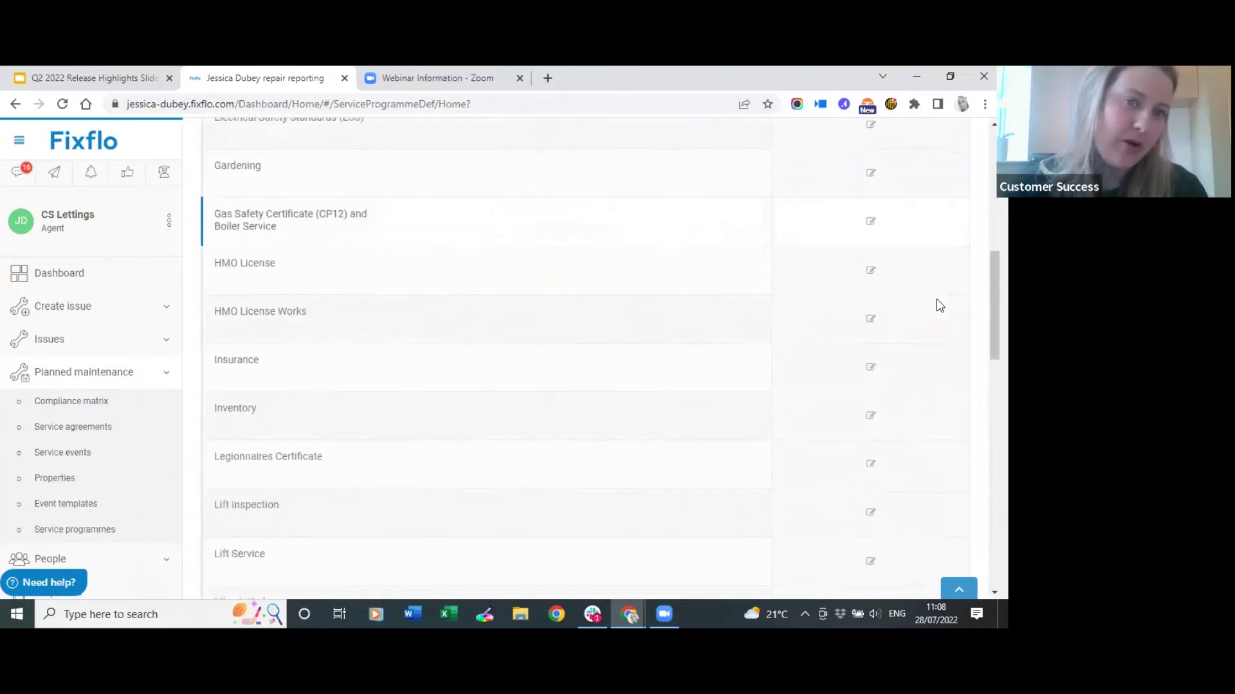
pyautogui.scroll(-2, 939, 306)
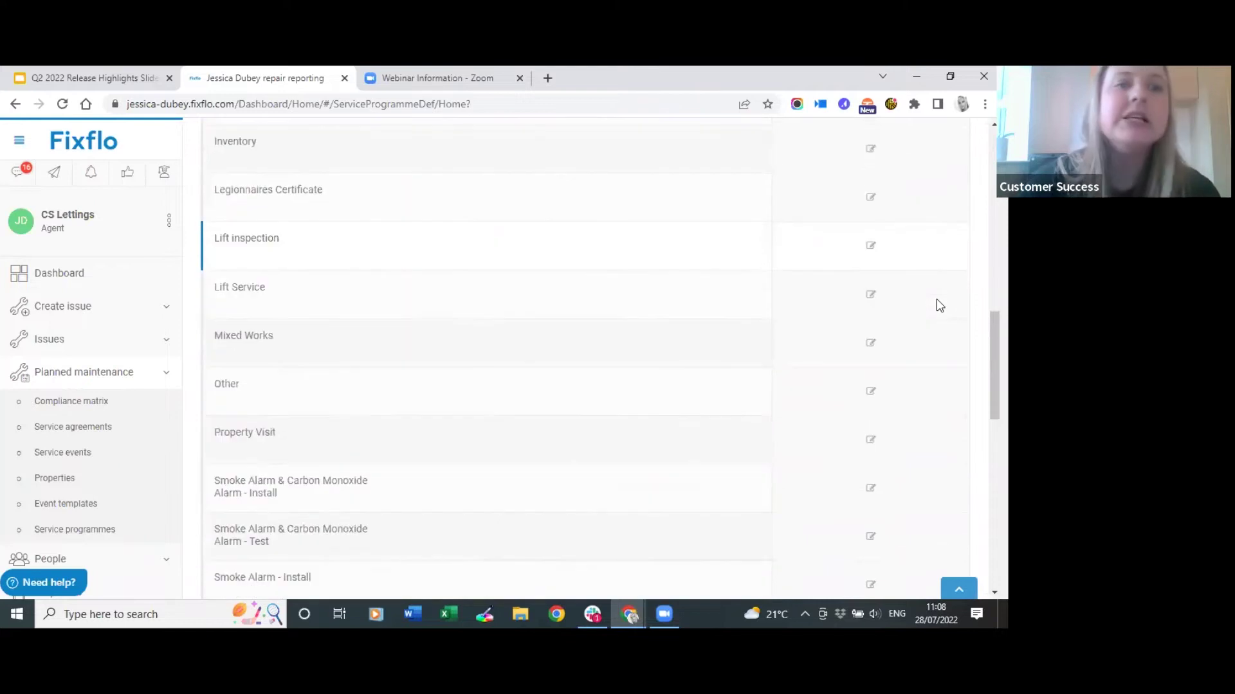
pyautogui.scroll(-1, 939, 306)
pyautogui.scroll(-2, 937, 306)
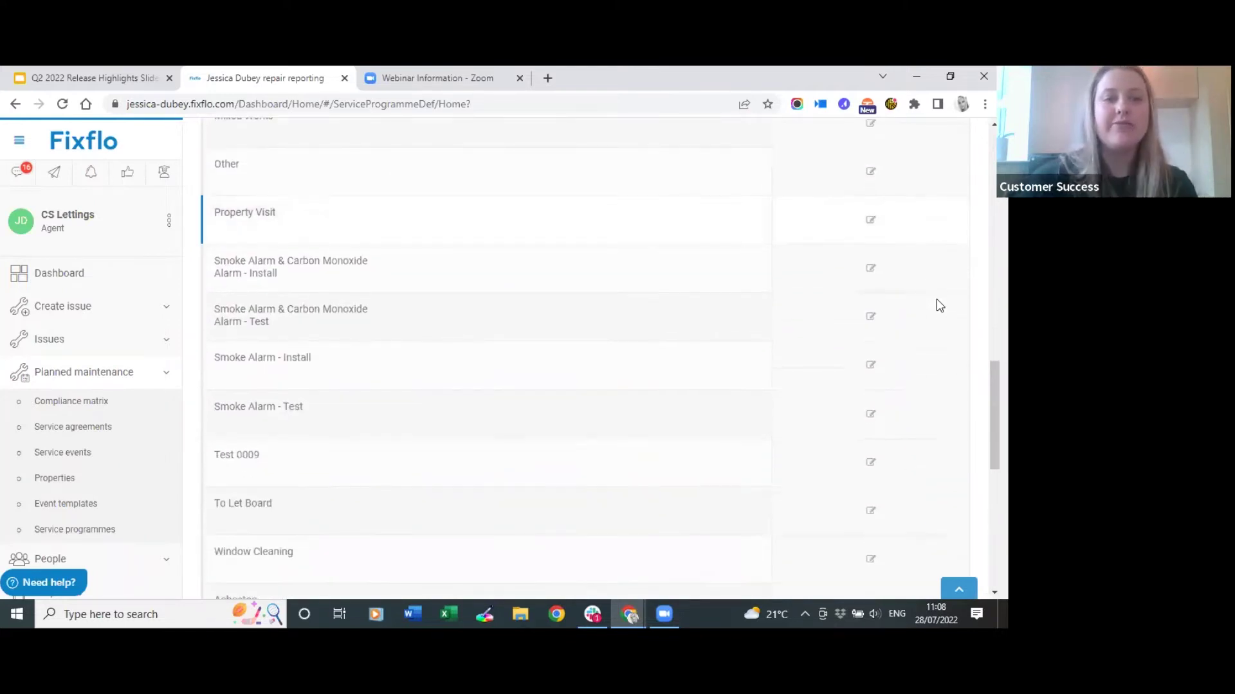
pyautogui.scroll(1, 575, 304)
pyautogui.scroll(13, 574, 304)
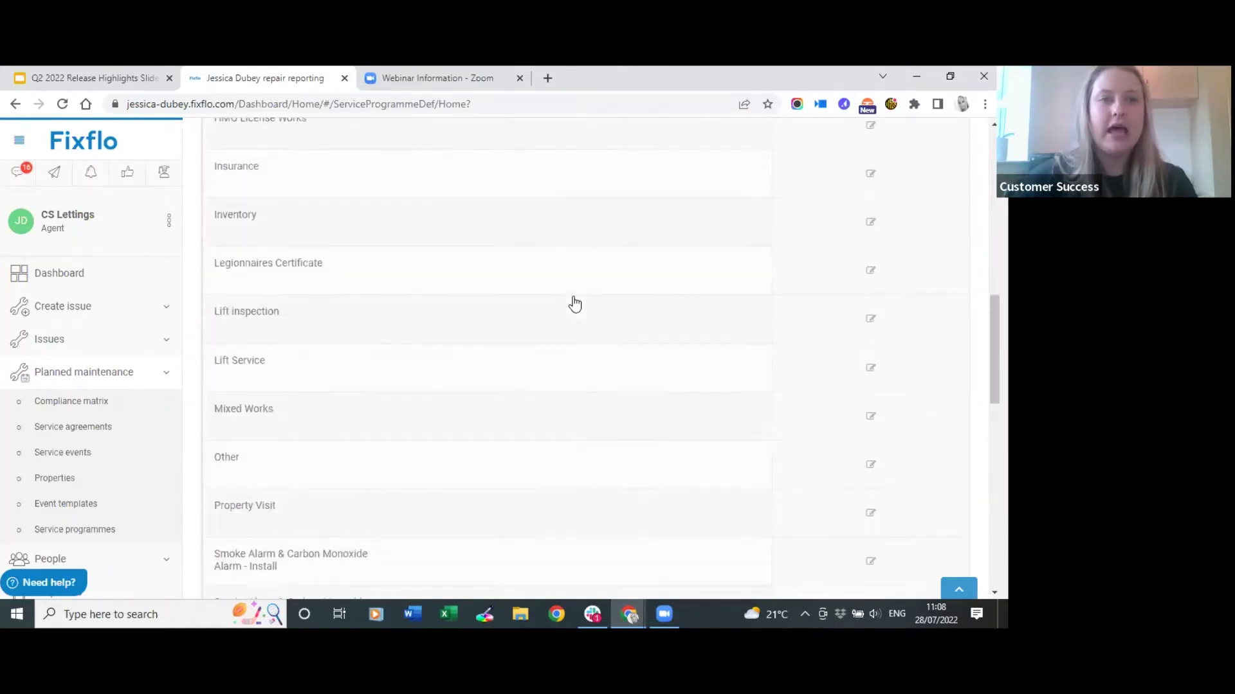
pyautogui.scroll(1, 605, 318)
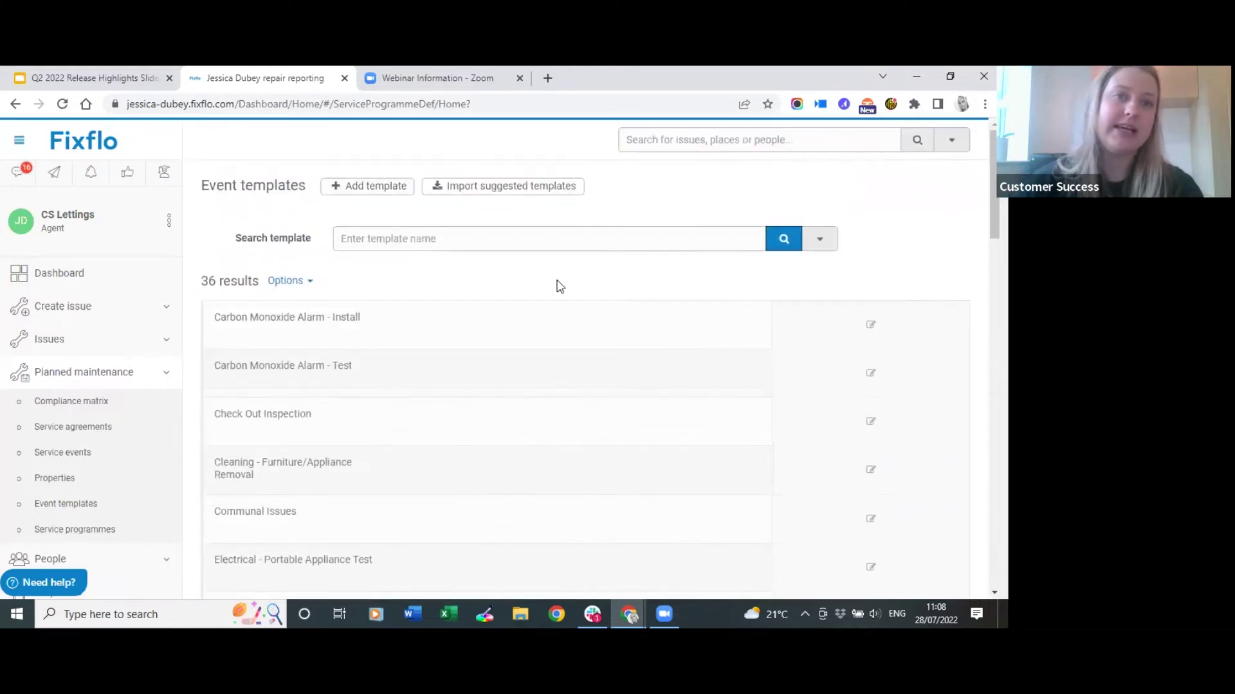
# Step: Search the event templates for "gas" and open the "Gas safety certificate (CP12) only" template
pyautogui.click(542, 239)
pyautogui.write('gas')
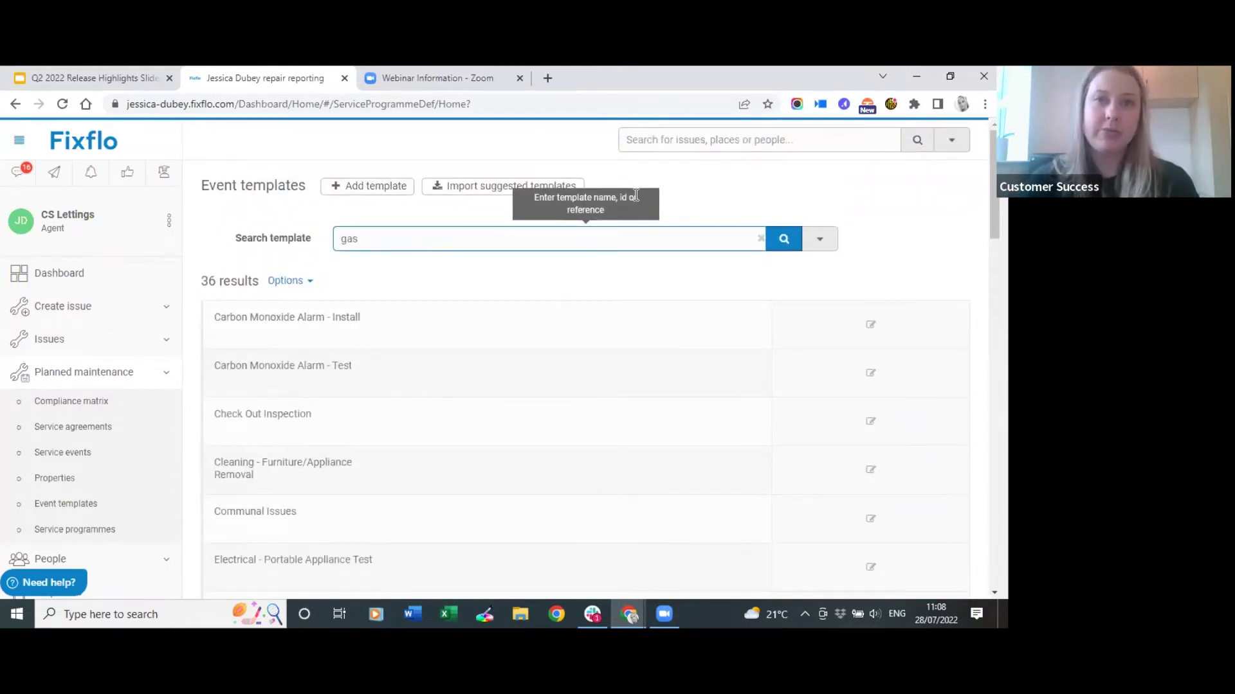
pyautogui.press('Return')
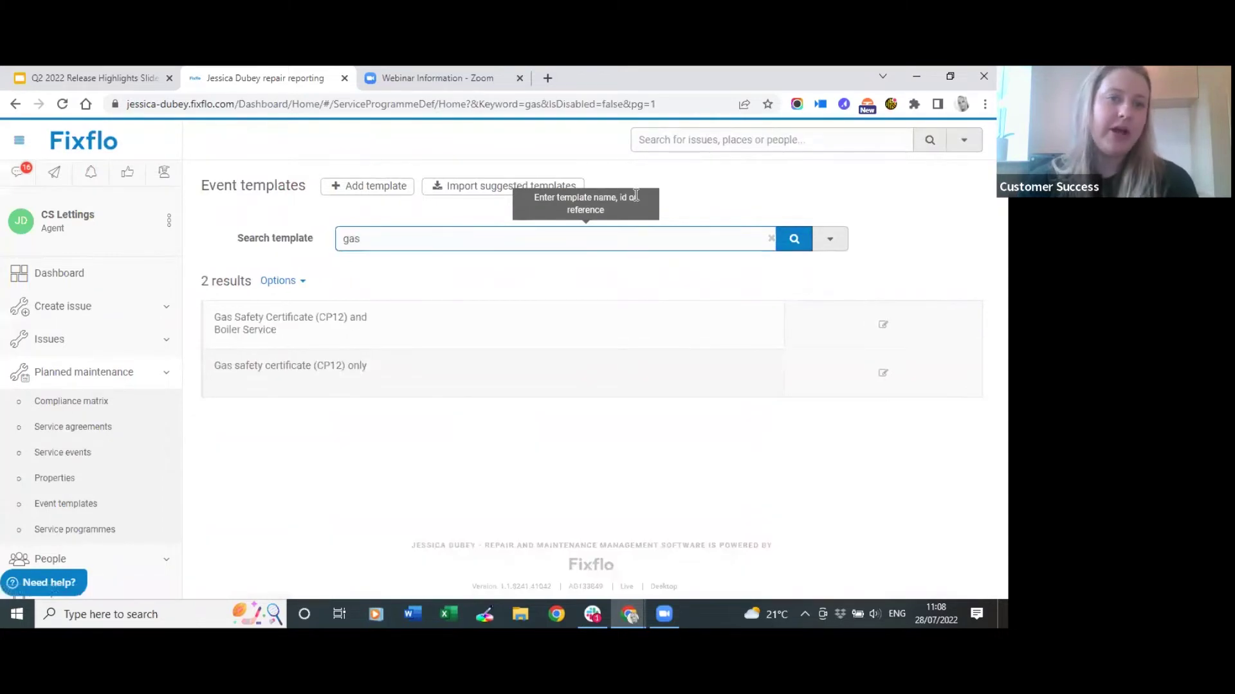
pyautogui.click(909, 225)
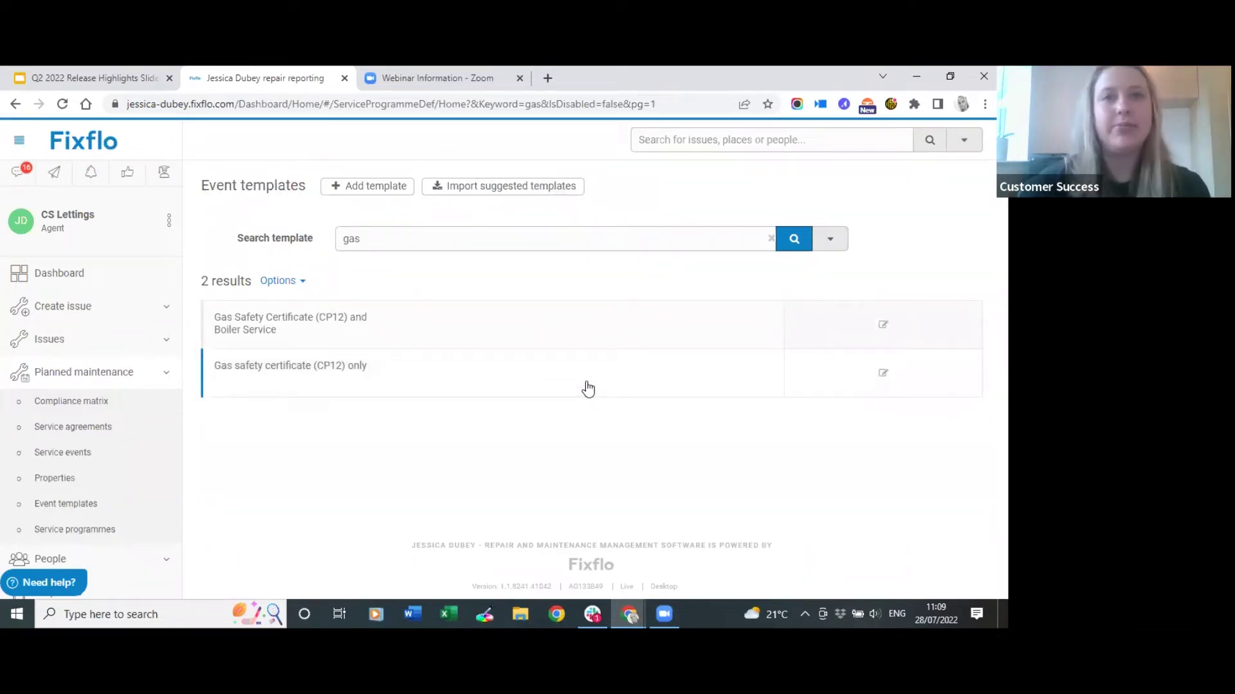
pyautogui.click(422, 385)
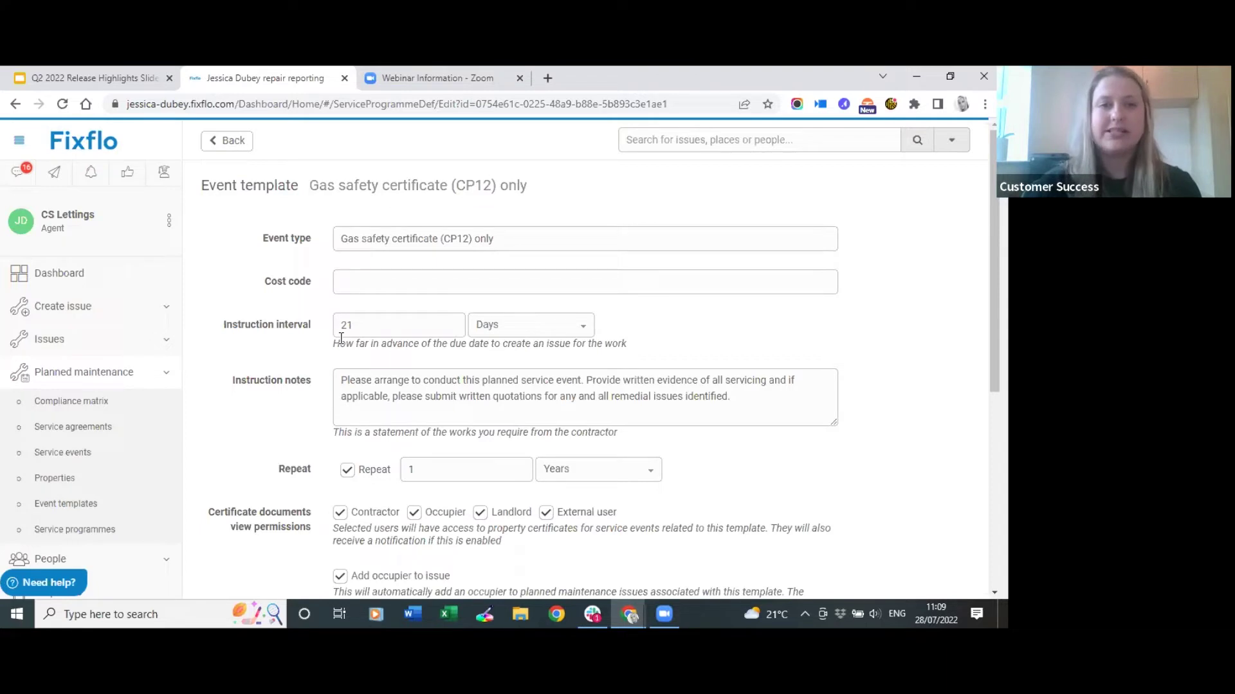
# Step: Review the gas safety template's instruction interval and unit options, repeat setting, certificate view permissions and occupier options
pyautogui.click(590, 328)
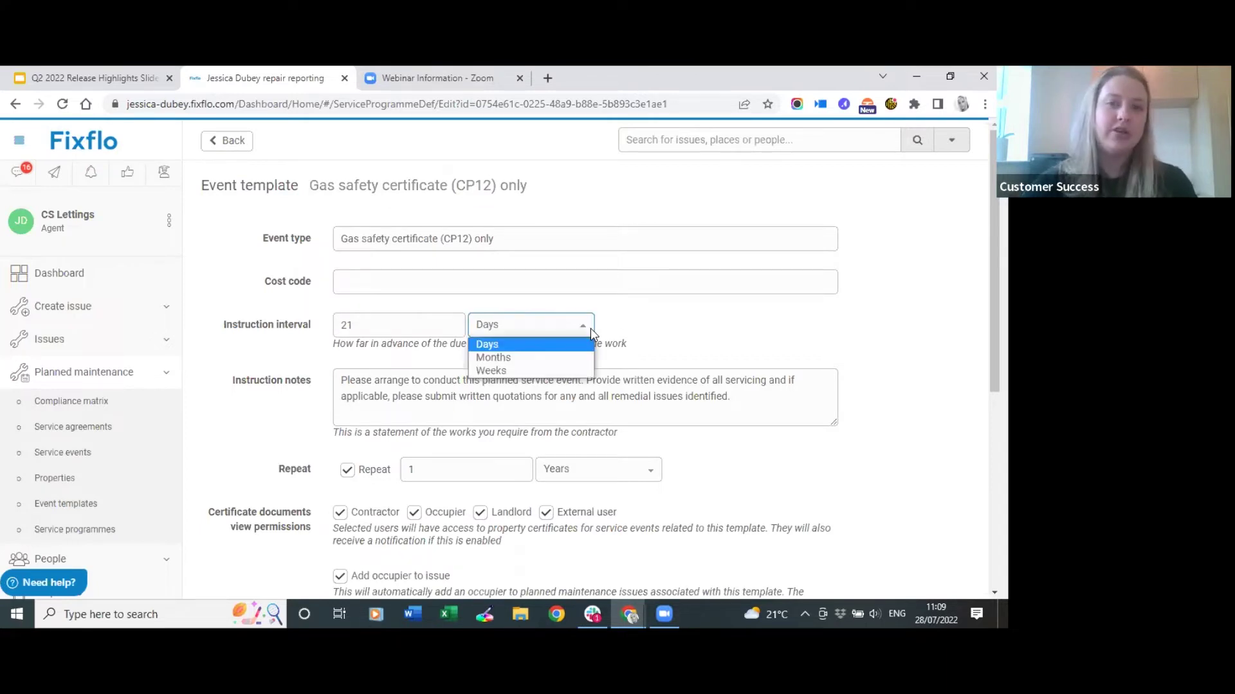
pyautogui.click(398, 323)
pyautogui.click(283, 328)
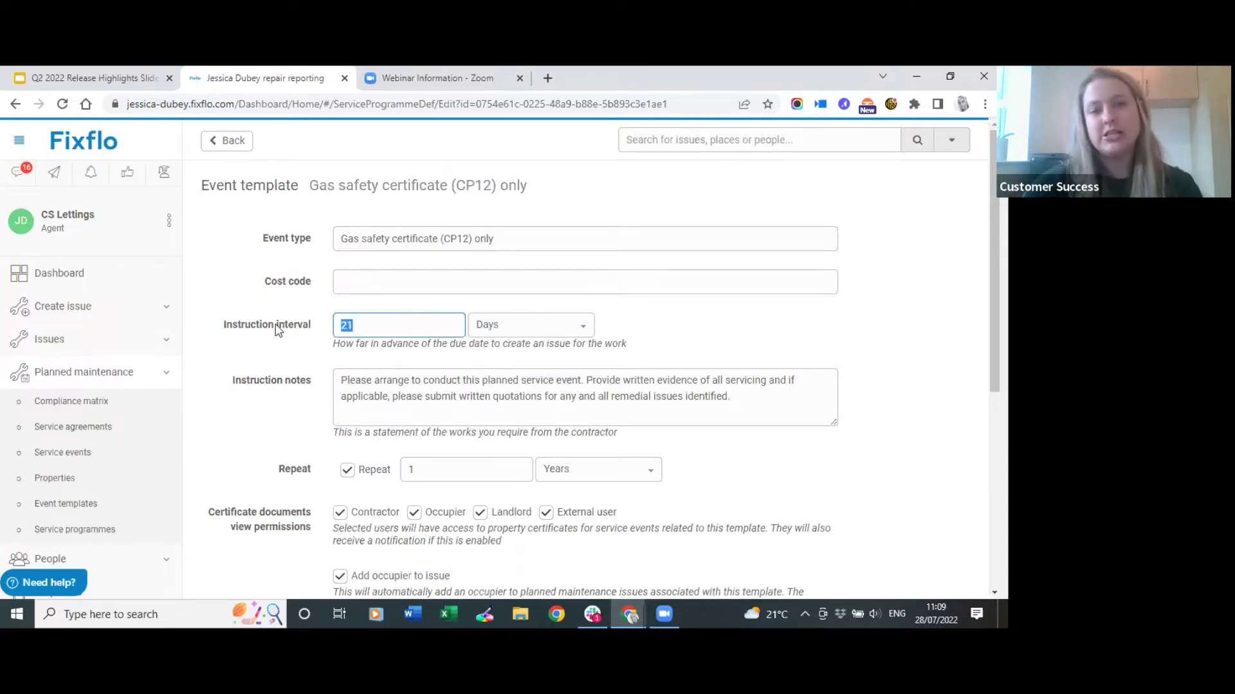
pyautogui.click(285, 307)
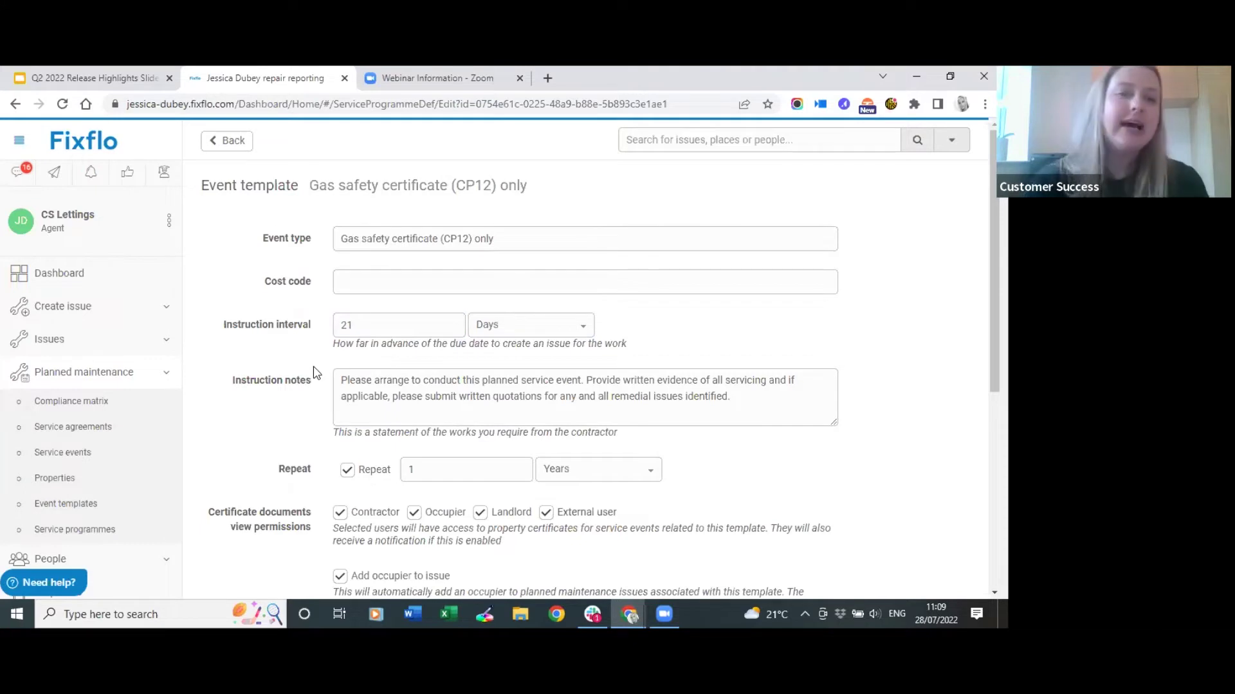
pyautogui.scroll(-6, 315, 373)
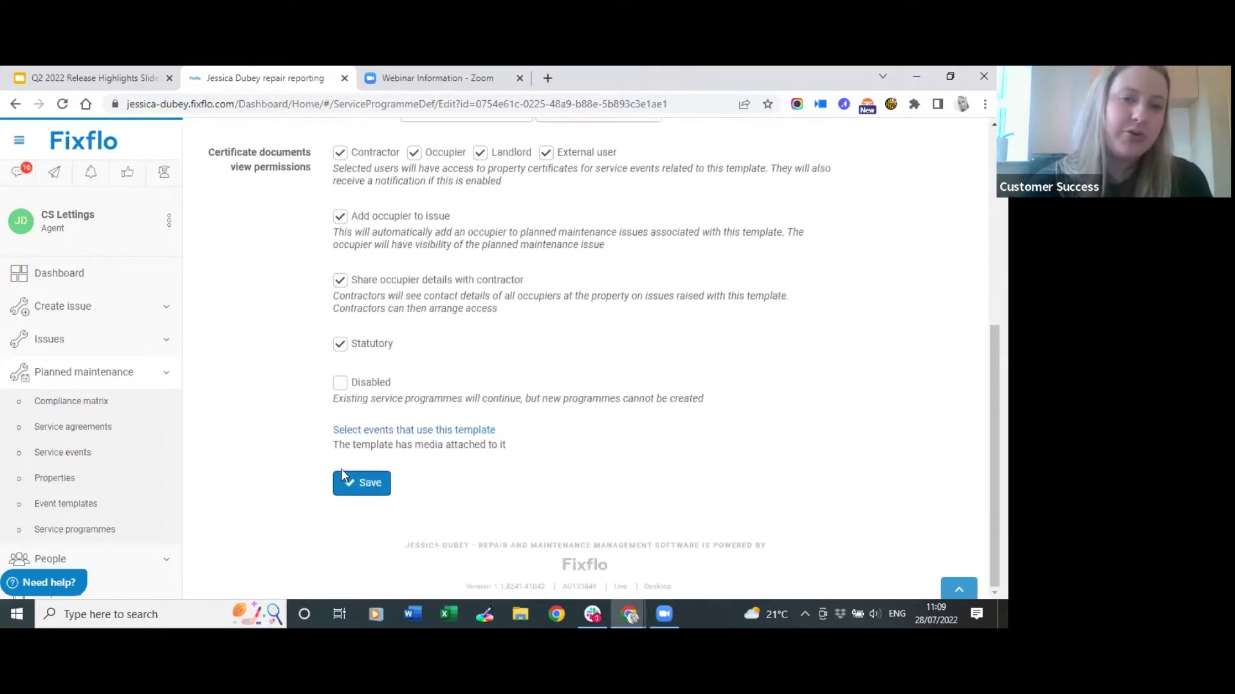
pyautogui.click(360, 483)
pyautogui.scroll(2, 315, 359)
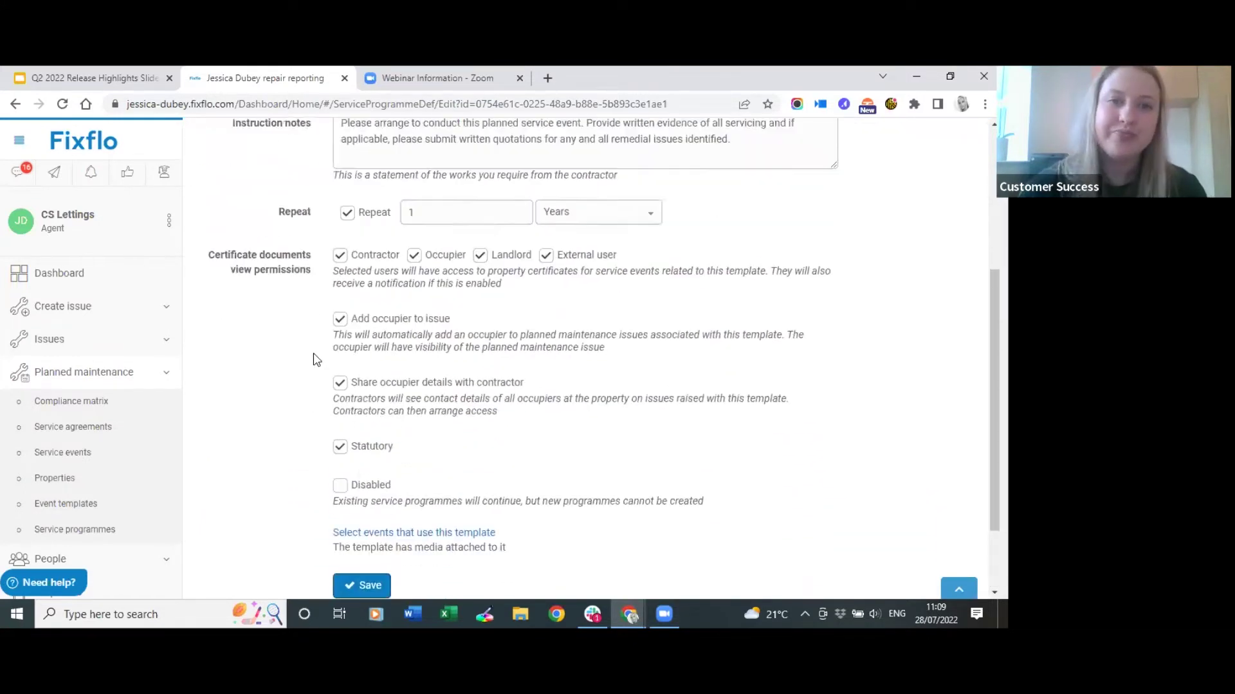
pyautogui.scroll(3, 315, 358)
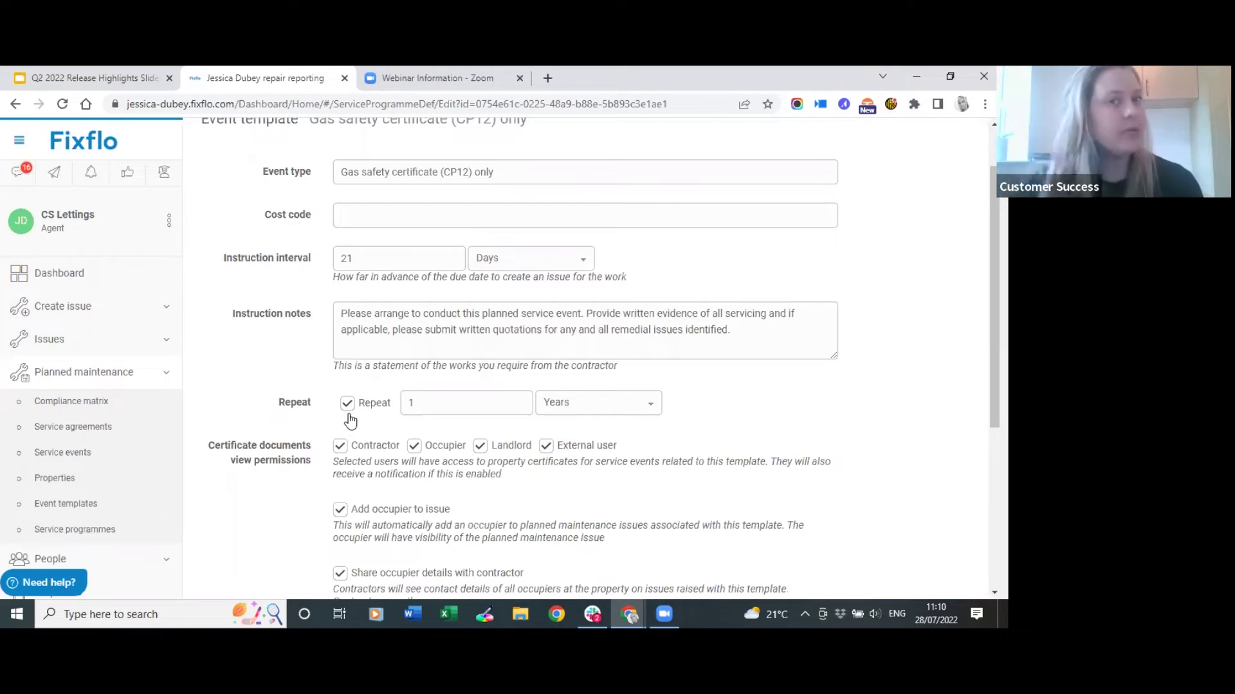
# Step: Search the planned maintenance properties for "fixflo" and open the works planner of the Fixflo House property
pyautogui.click(108, 508)
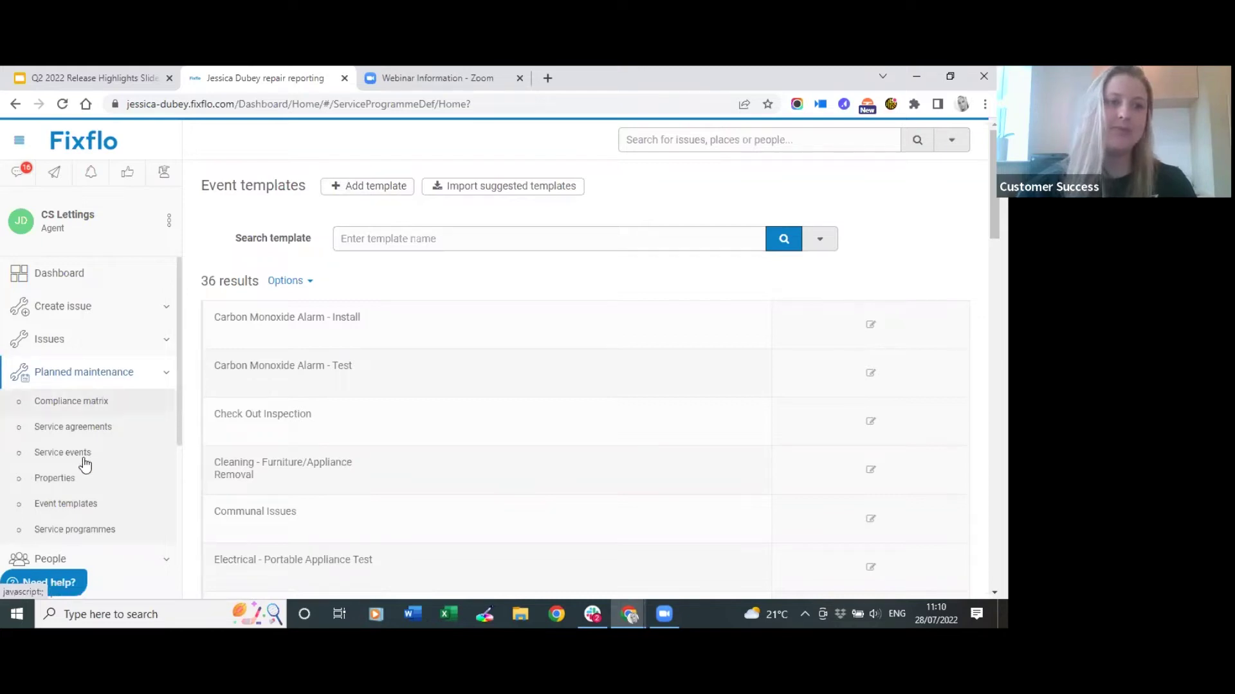
pyautogui.click(134, 481)
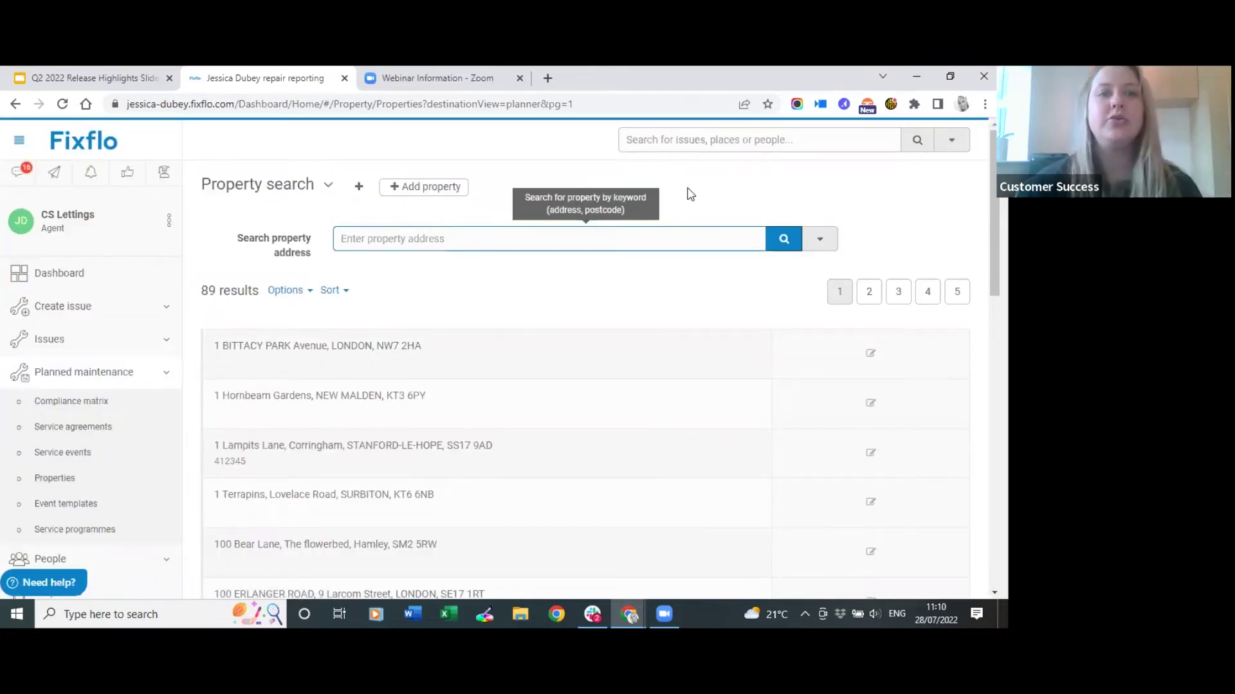
pyautogui.write('fixflo')
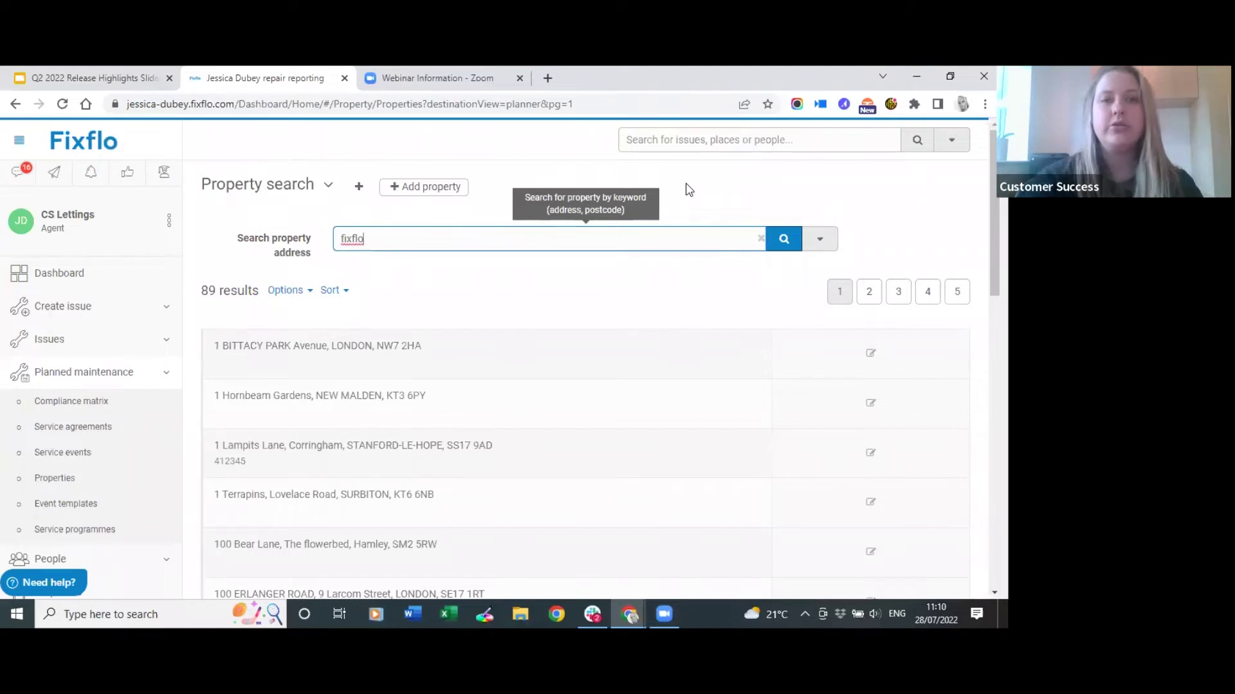
pyautogui.press('Return')
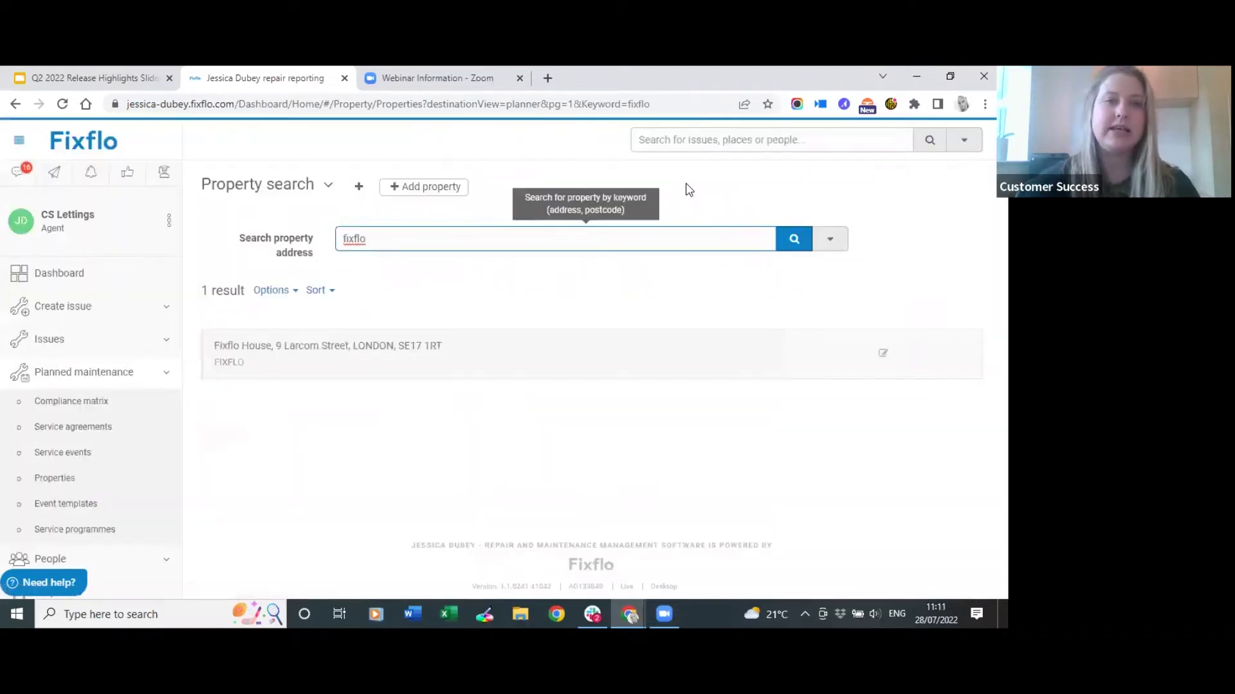
pyautogui.click(524, 364)
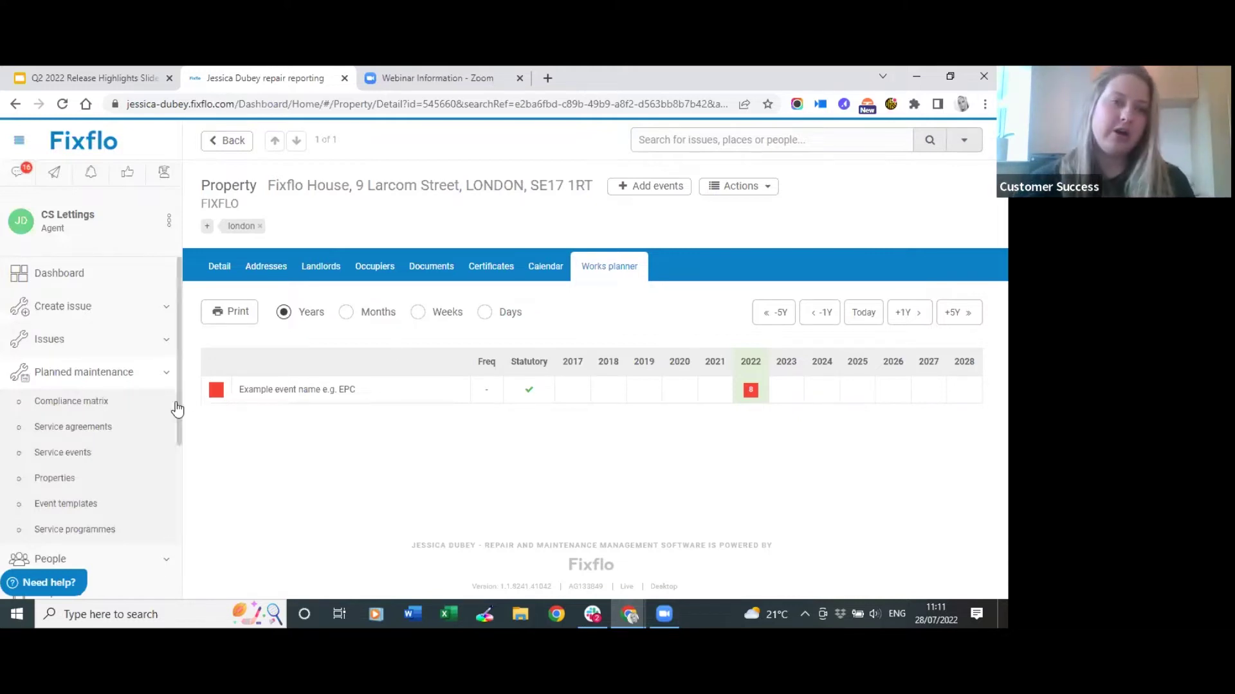
# Step: Examine the property's works planner by months, weeks and days, then return it to the monthly view
pyautogui.moveTo(214, 393)
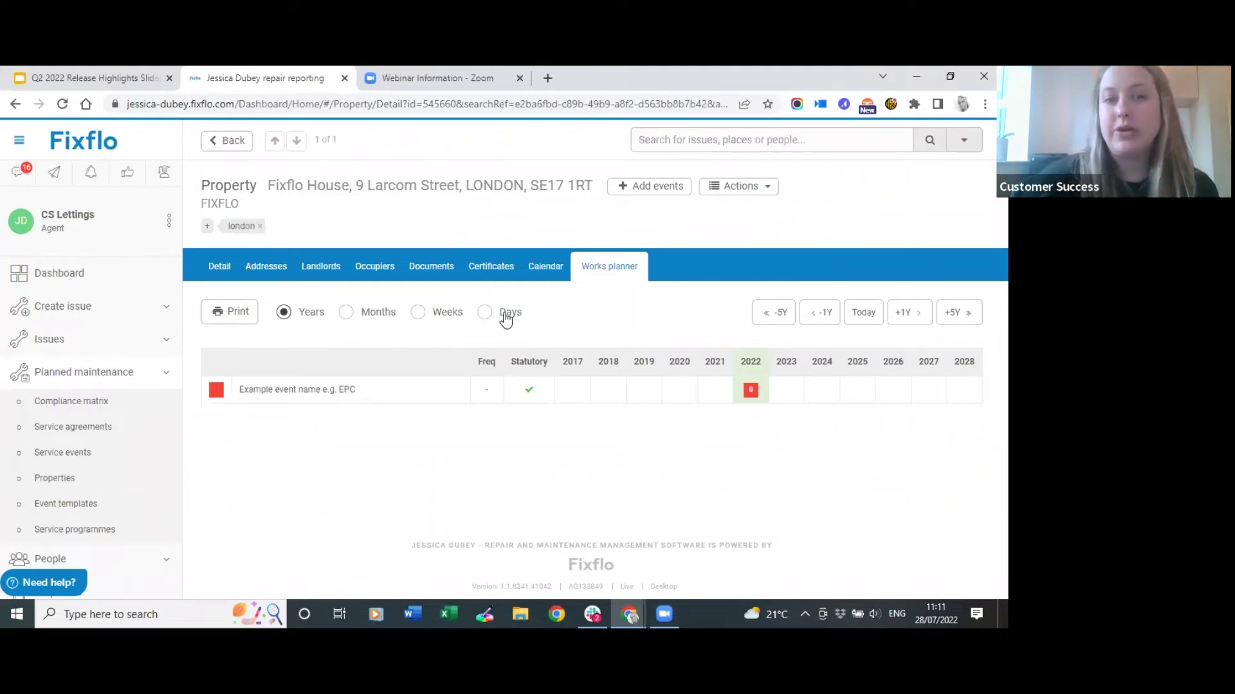
pyautogui.click(393, 322)
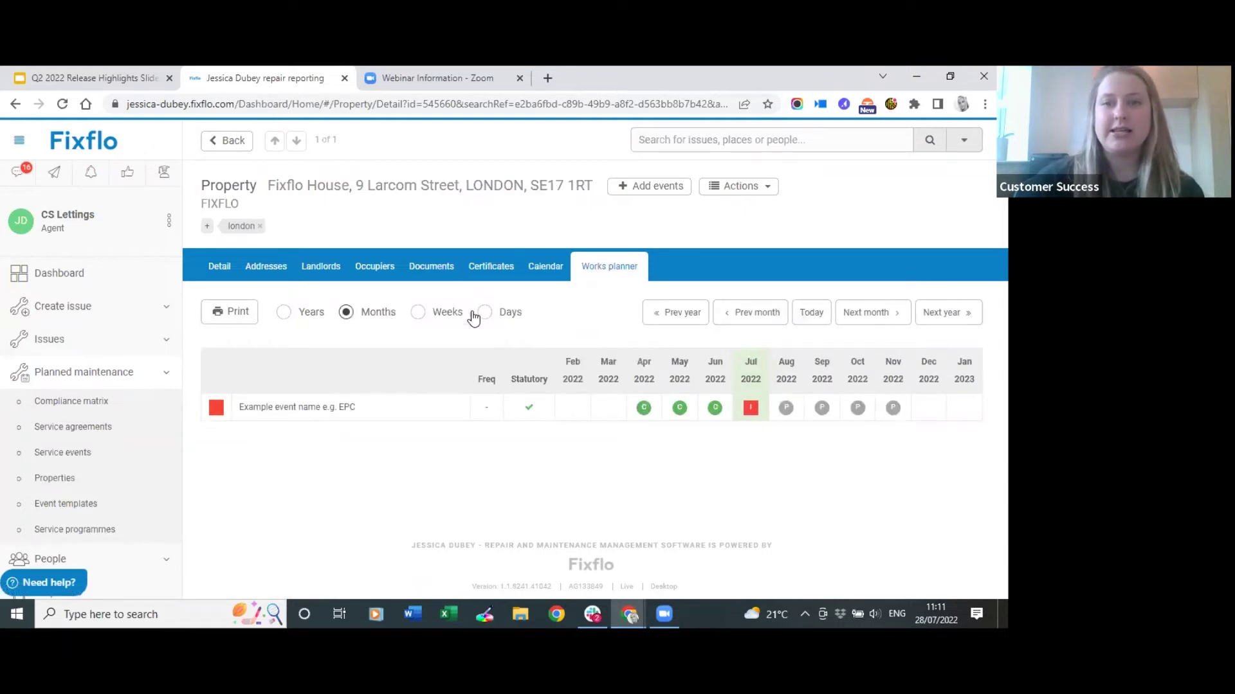
pyautogui.click(436, 327)
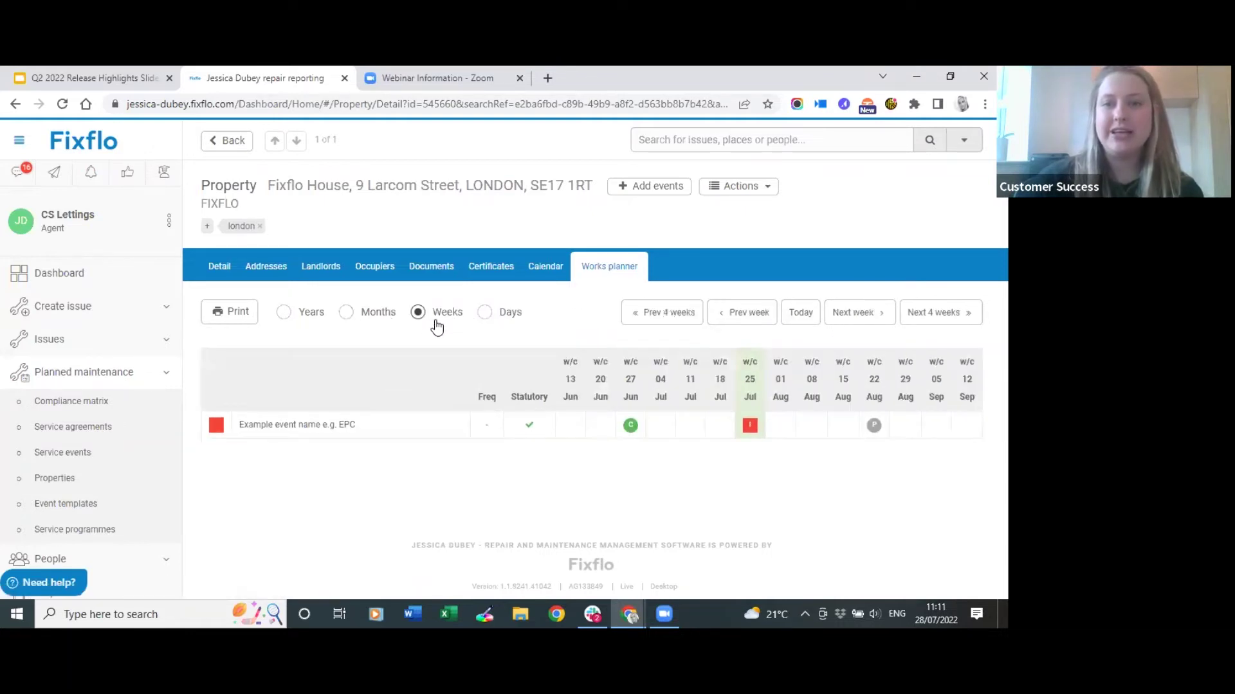
pyautogui.click(513, 318)
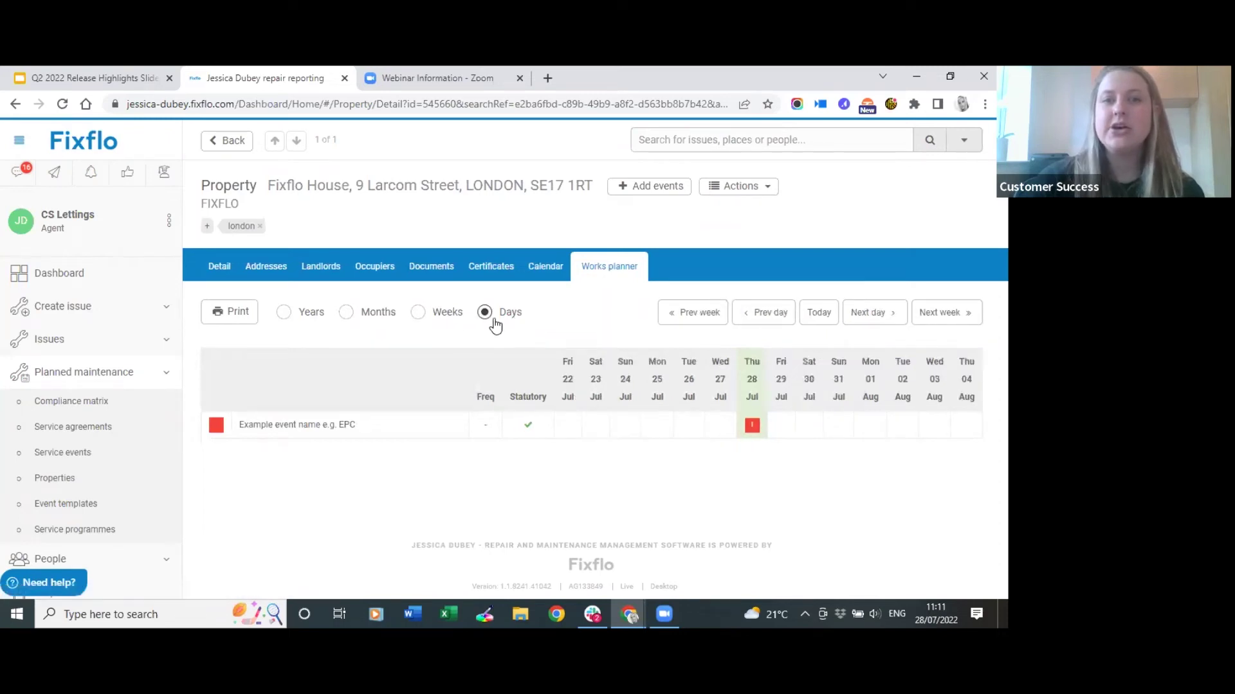
pyautogui.click(363, 322)
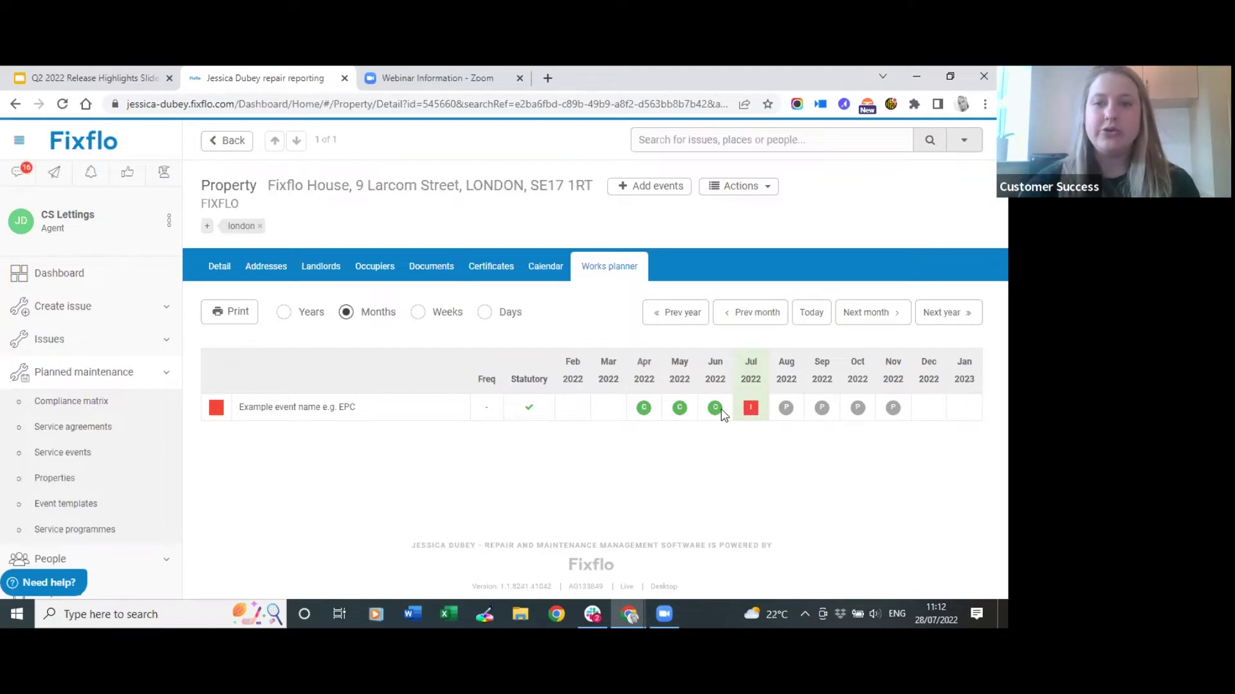
pyautogui.moveTo(719, 412)
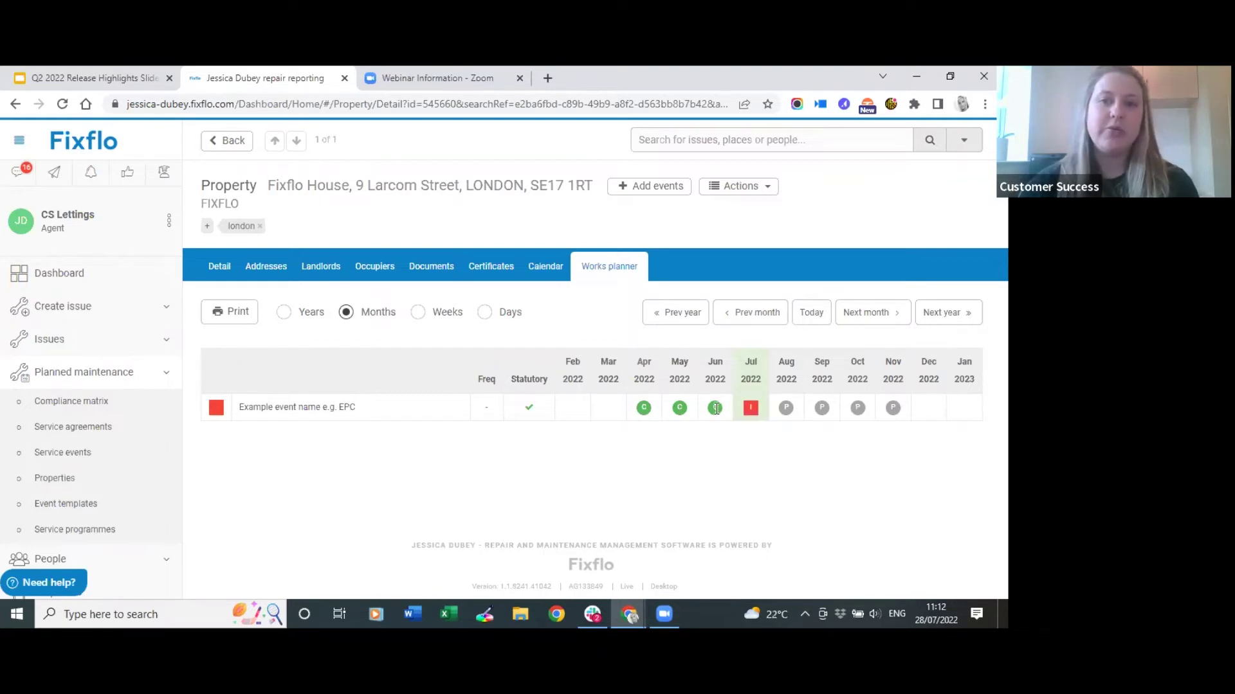
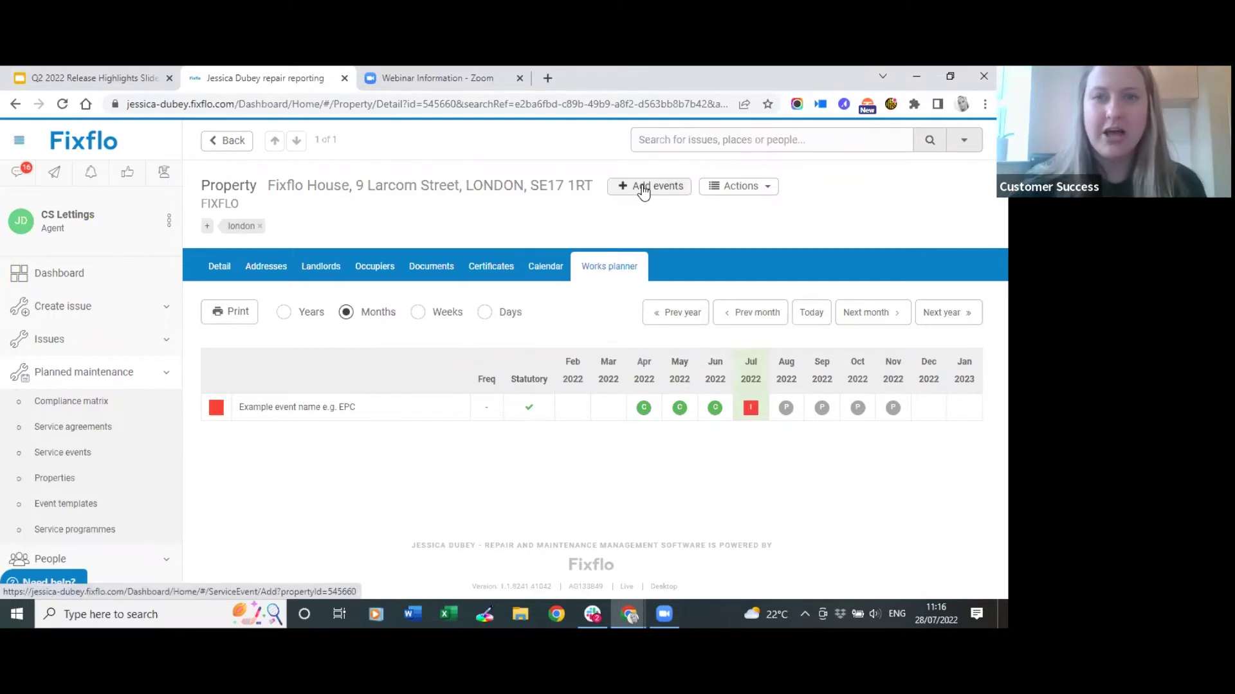
# Step: Add an event to the property, searching the event templates for "gas" and choosing "Gas safety certificate (CP12) only"
pyautogui.click(643, 186)
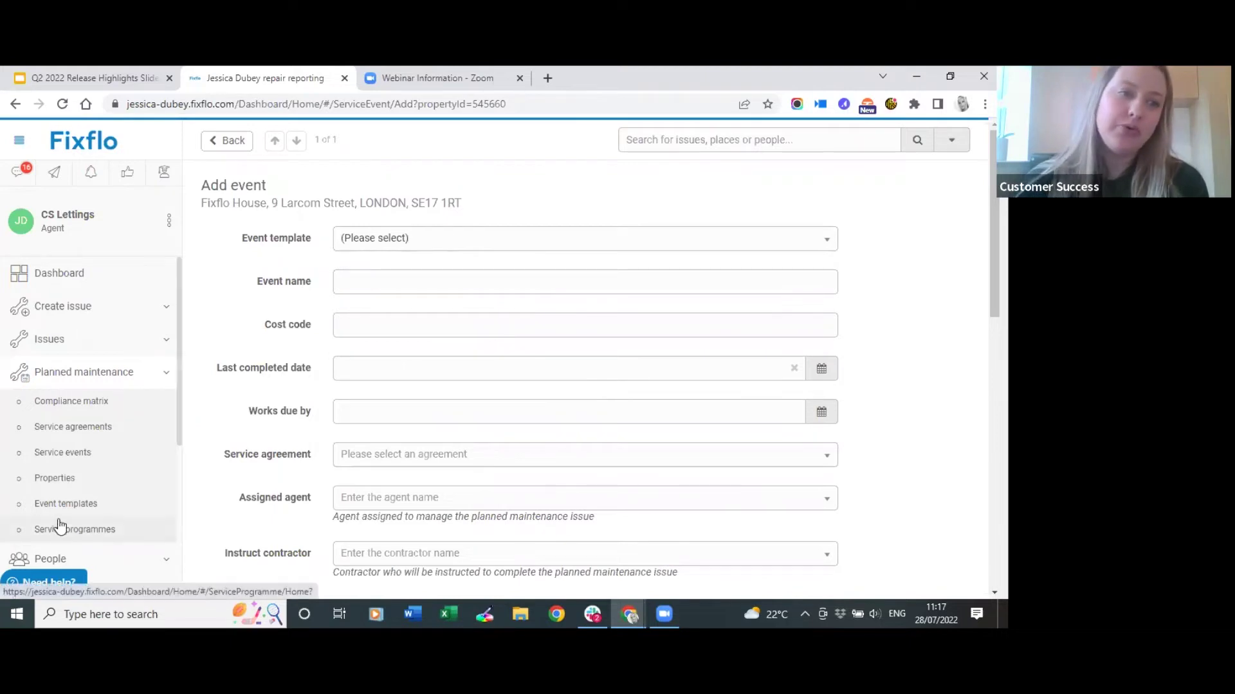
pyautogui.click(534, 247)
pyautogui.click(533, 247)
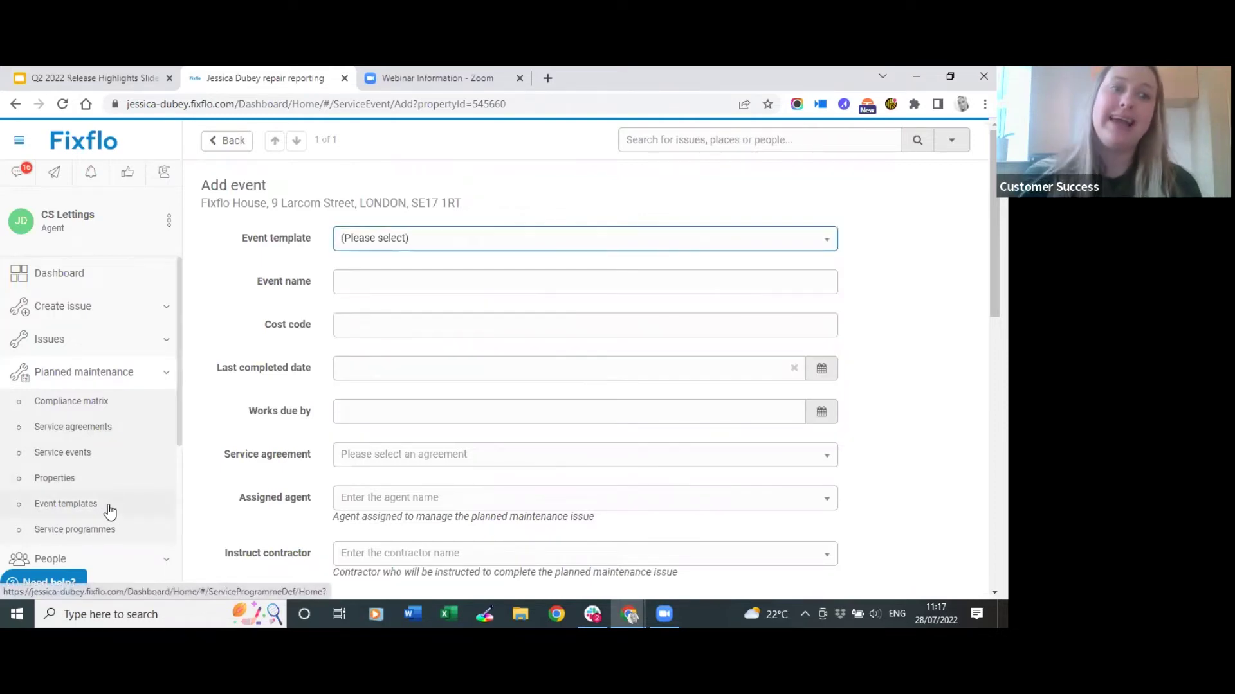
pyautogui.click(487, 247)
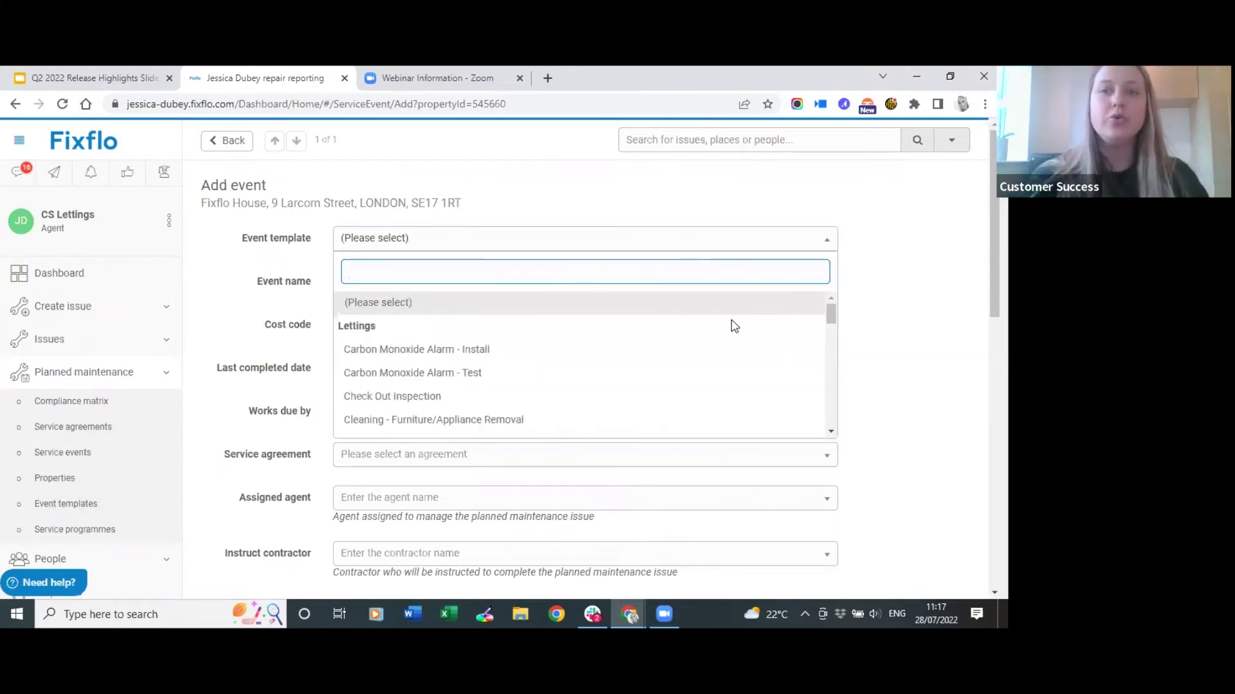
pyautogui.scroll(-3, 734, 326)
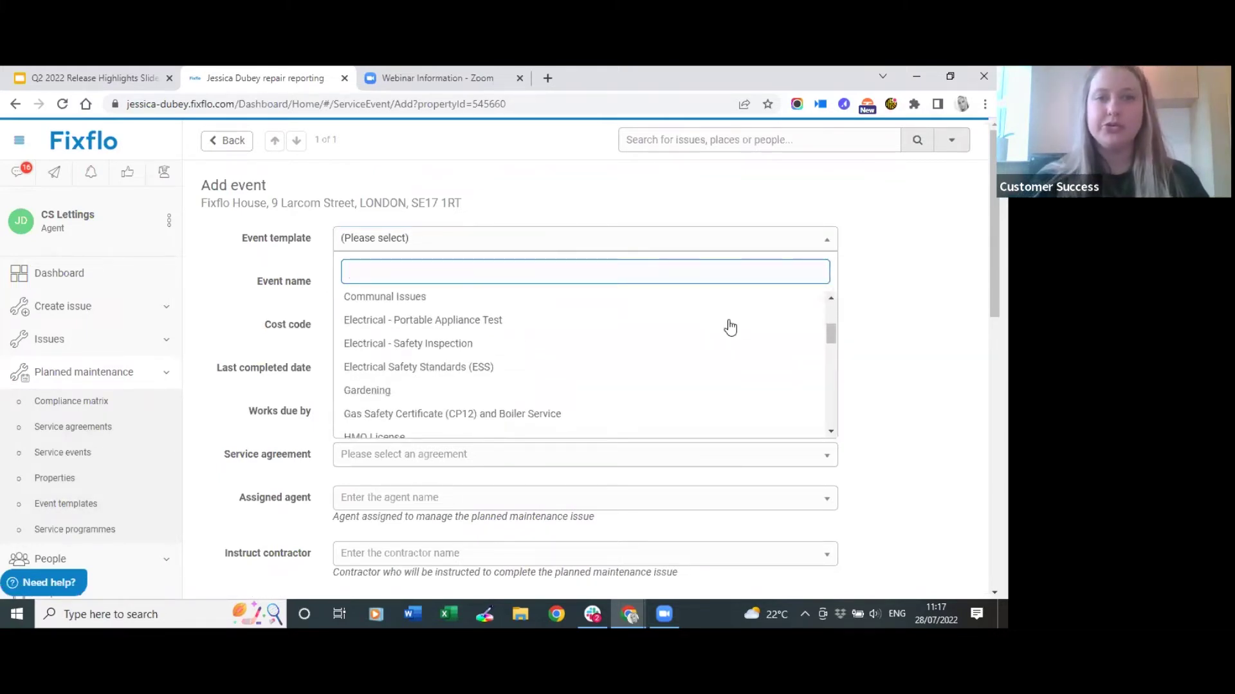
pyautogui.write('gas')
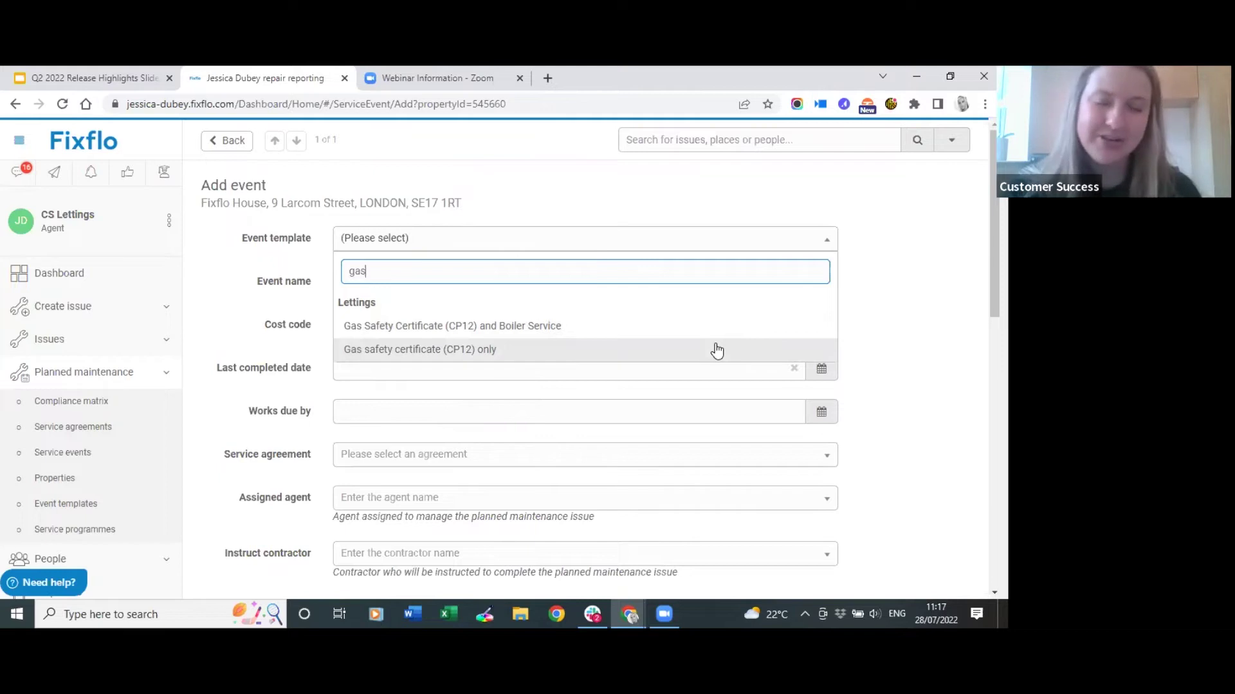
pyautogui.click(717, 350)
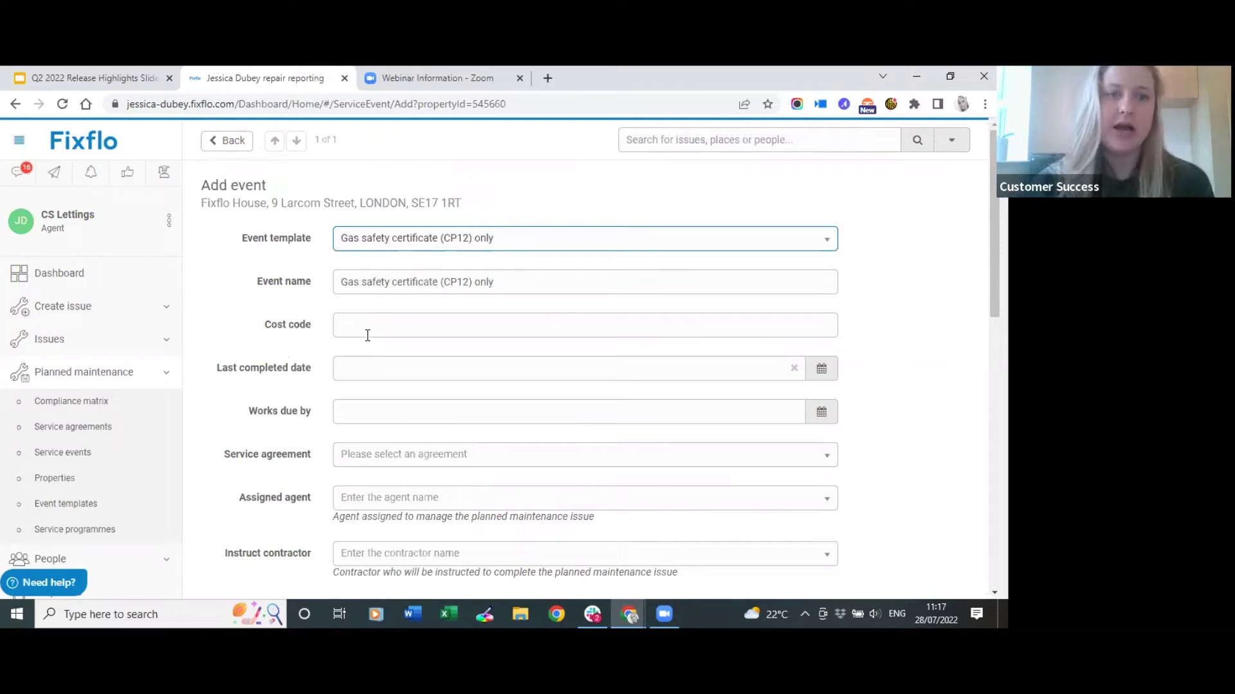
# Step: Set the event's last completed date to 01-12-2021
pyautogui.scroll(-1, 352, 349)
pyautogui.scroll(-1, 352, 349)
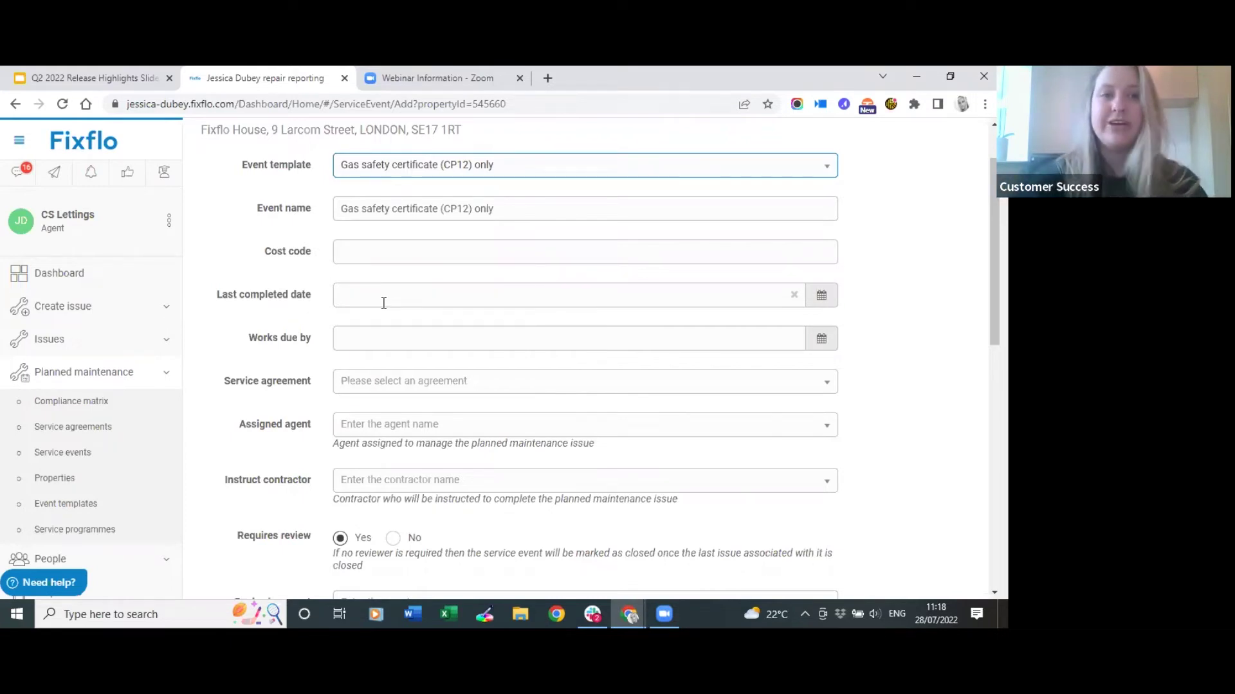
pyautogui.click(383, 303)
pyautogui.click(346, 322)
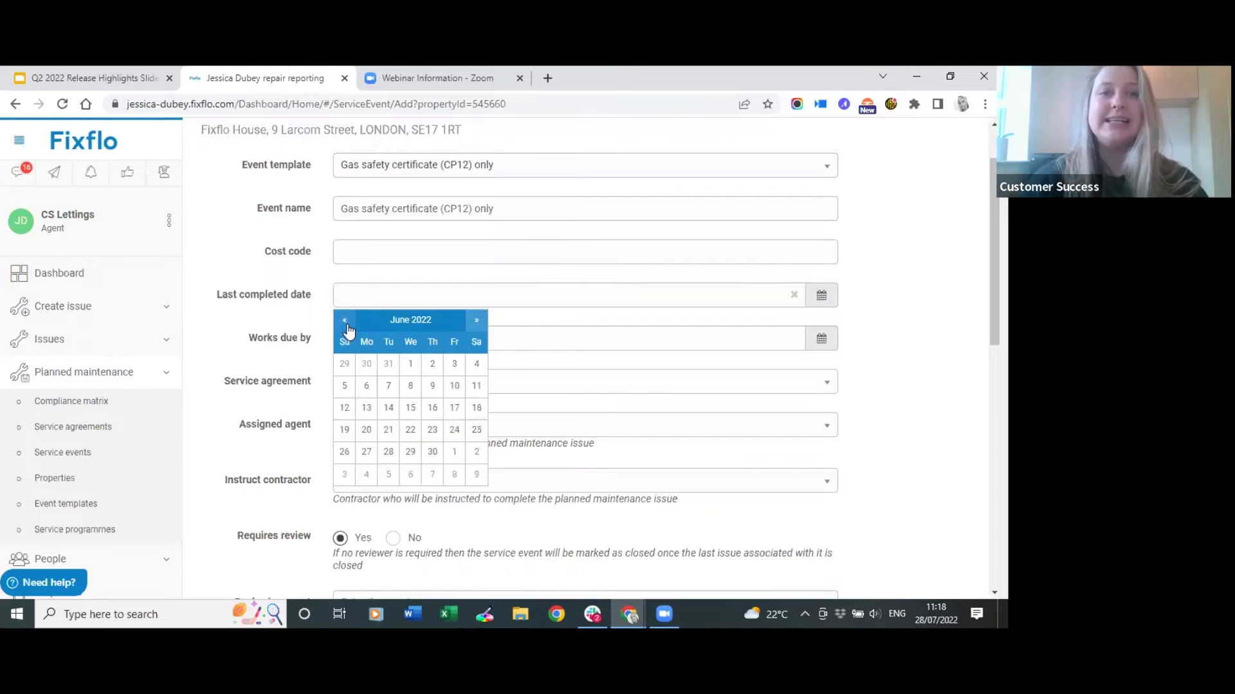
pyautogui.click(345, 321)
pyautogui.click(345, 321)
pyautogui.click(345, 321)
pyautogui.click(346, 320)
pyautogui.click(346, 320)
pyautogui.click(345, 321)
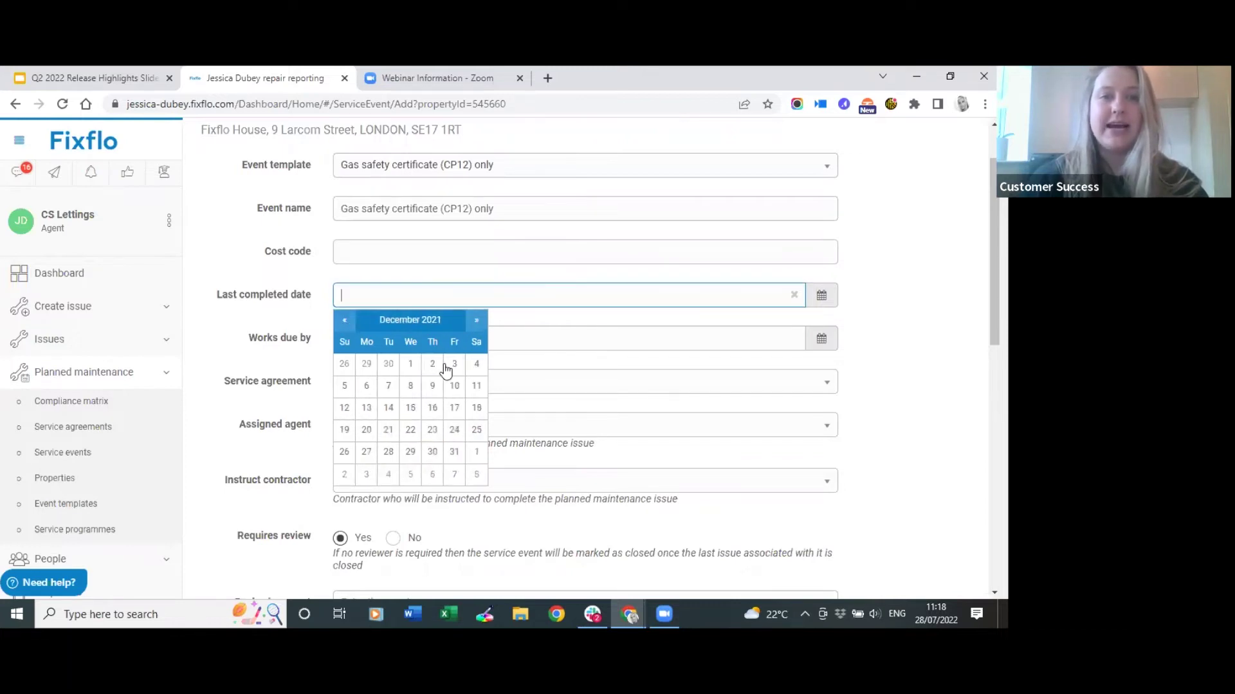
pyautogui.click(411, 365)
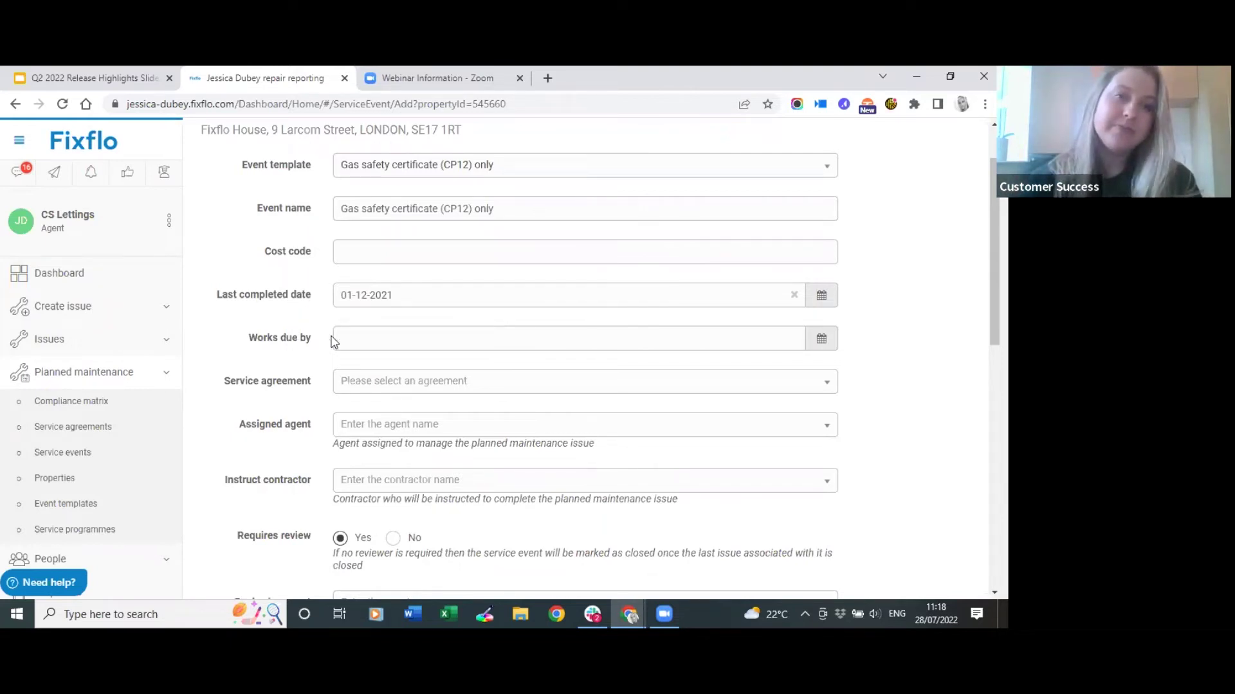
# Step: Set the event's works due by date to 01-12-2022
pyautogui.click(376, 339)
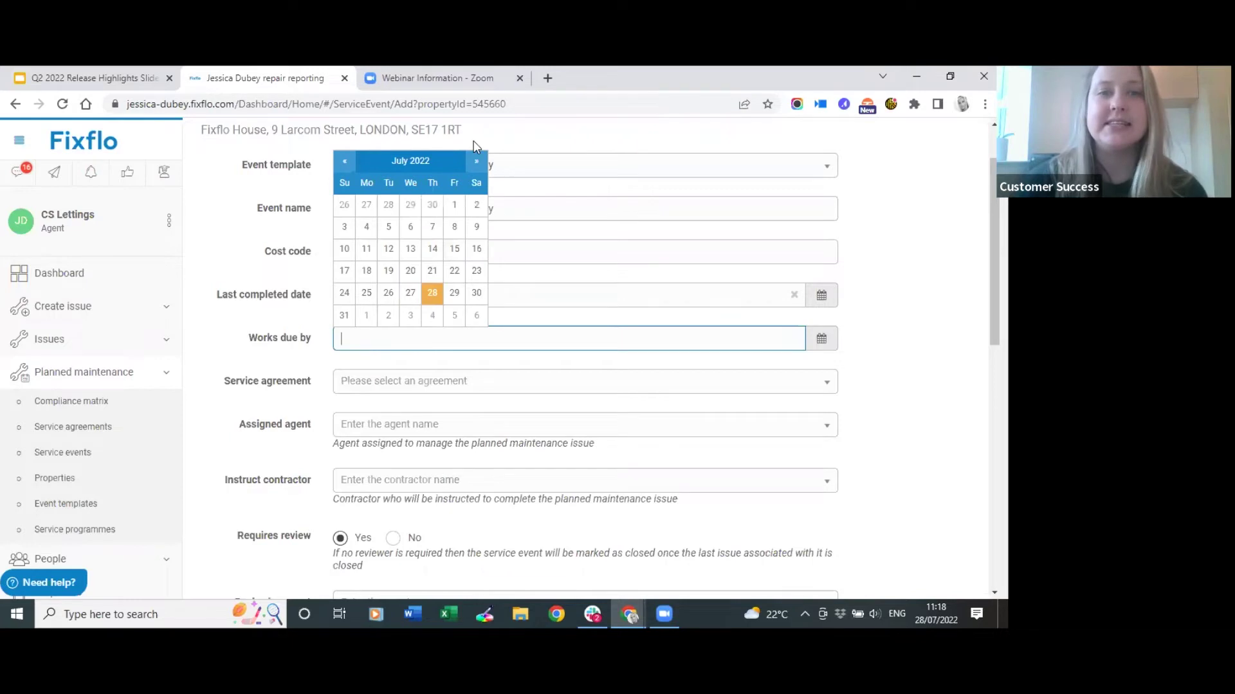
pyautogui.click(474, 162)
pyautogui.click(473, 162)
pyautogui.click(473, 162)
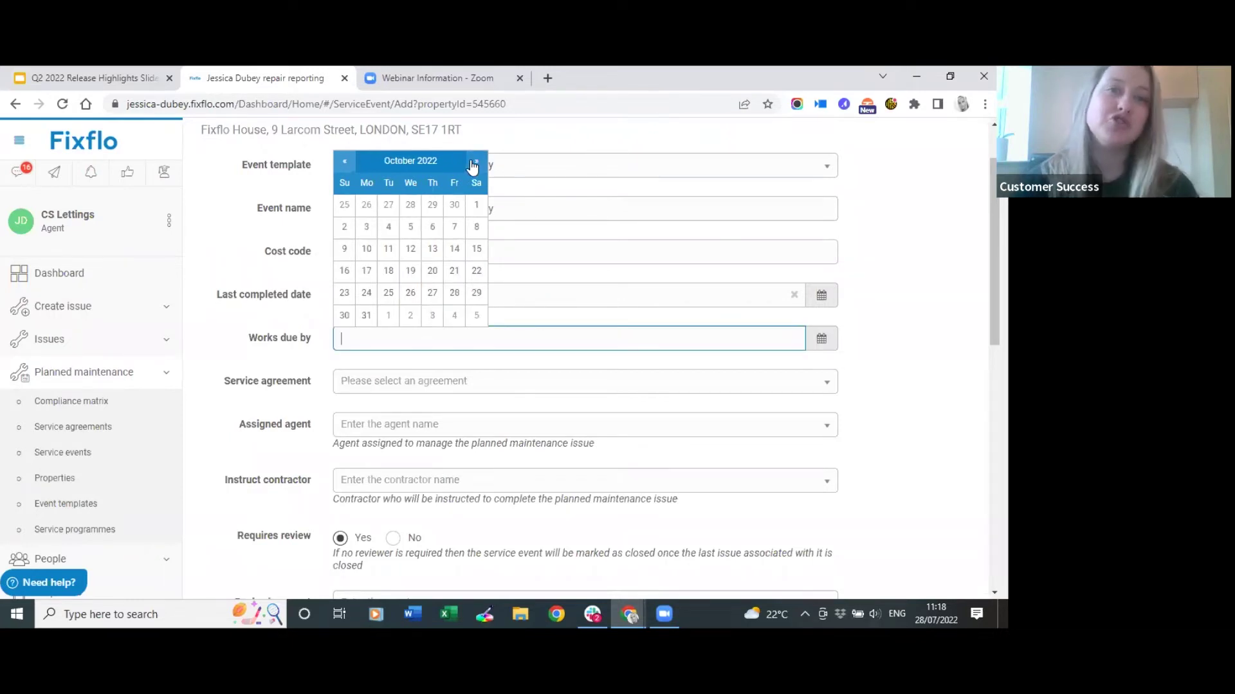
pyautogui.click(473, 162)
pyautogui.click(473, 162)
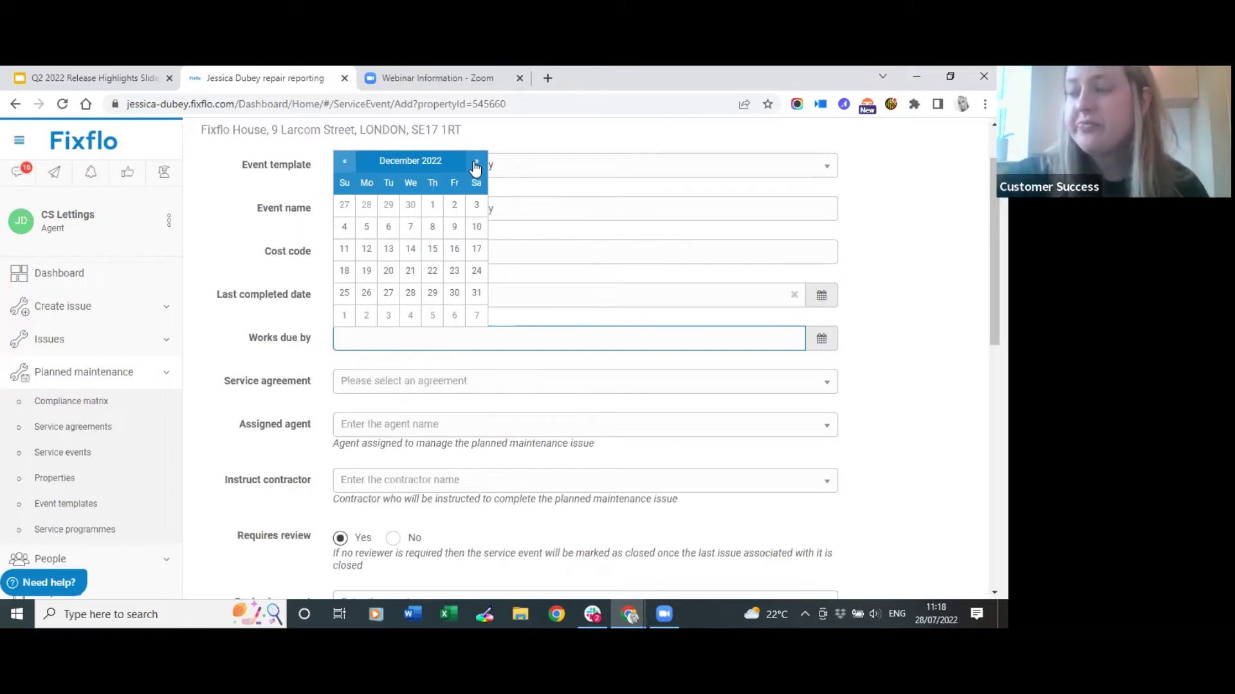
pyautogui.click(432, 204)
# Step: Check the assigned agent and contractor fields, leaving them blank, and set the event's review requirement to No
pyautogui.scroll(-3, 214, 368)
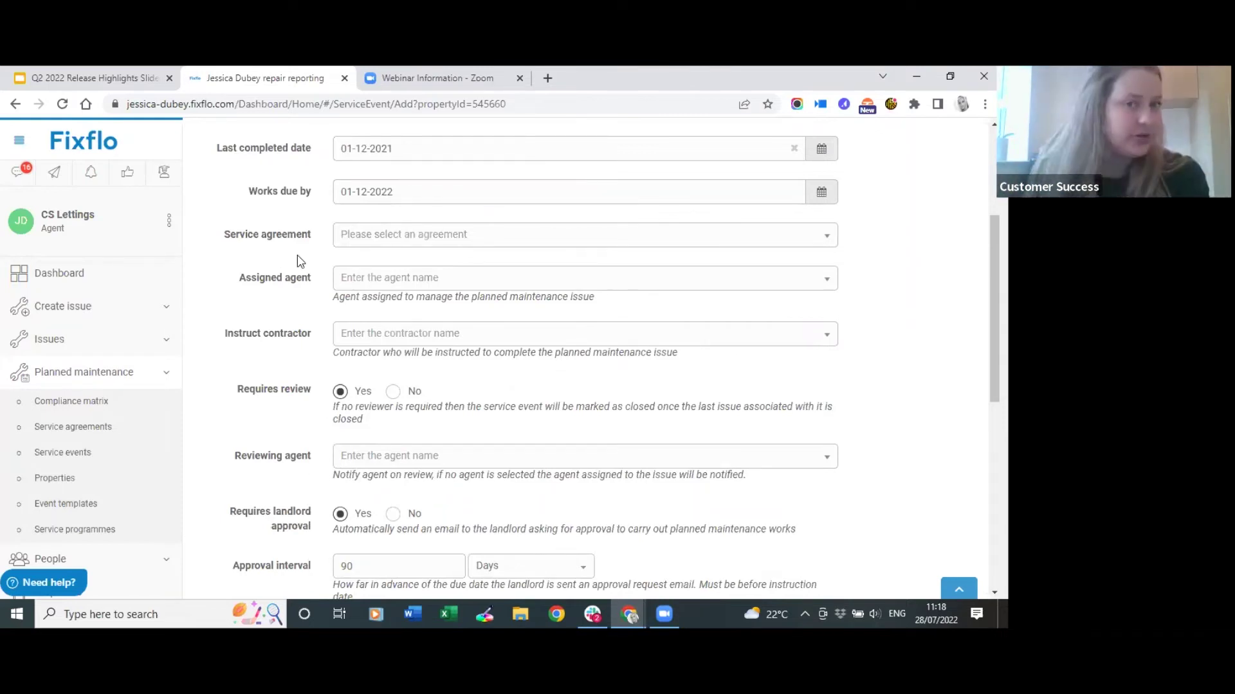
pyautogui.click(387, 283)
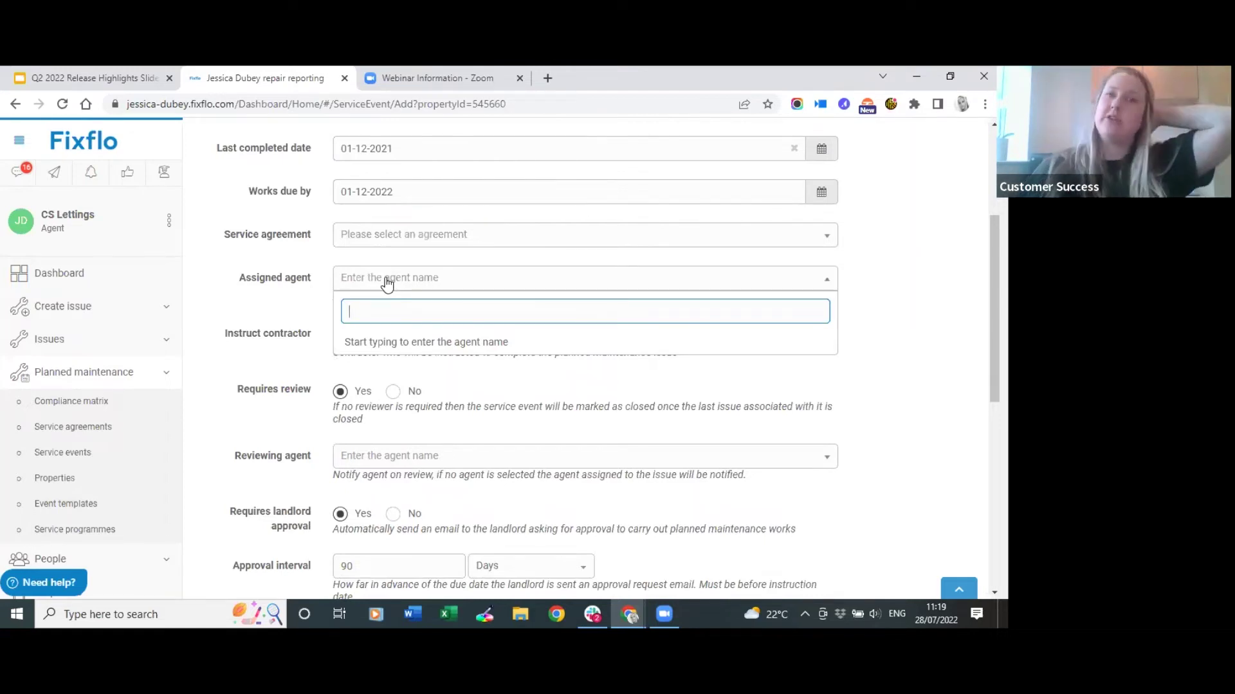
pyautogui.click(297, 297)
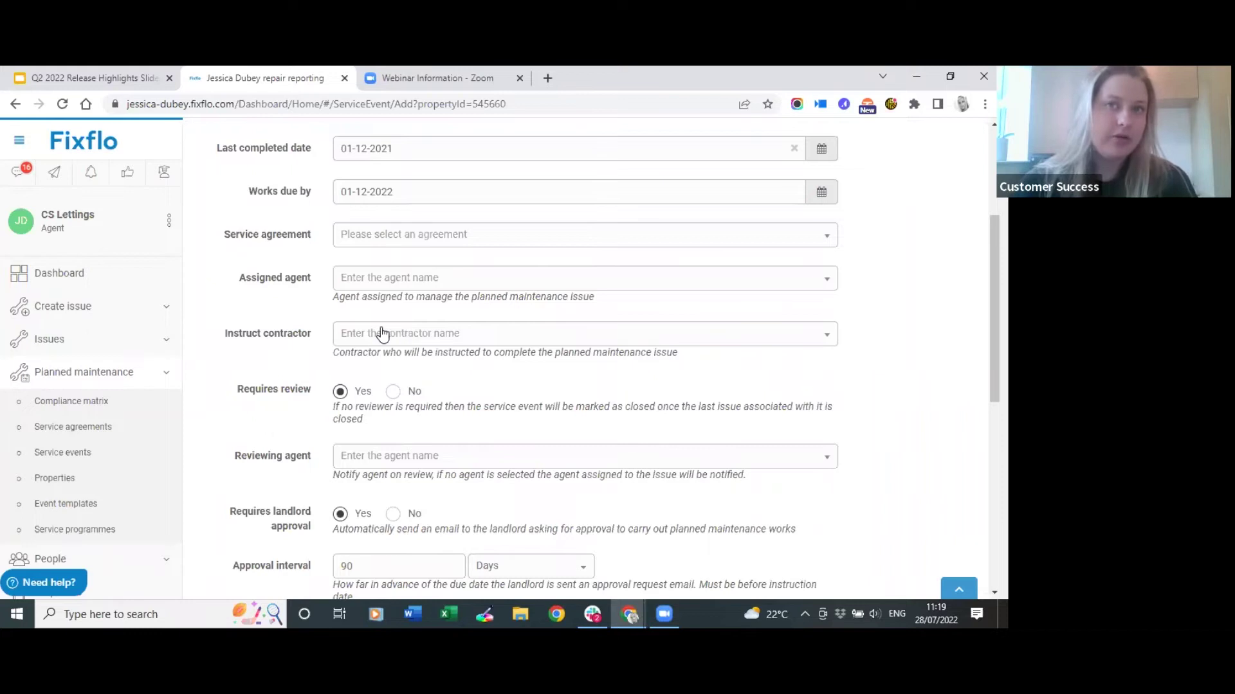
pyautogui.scroll(-2, 267, 323)
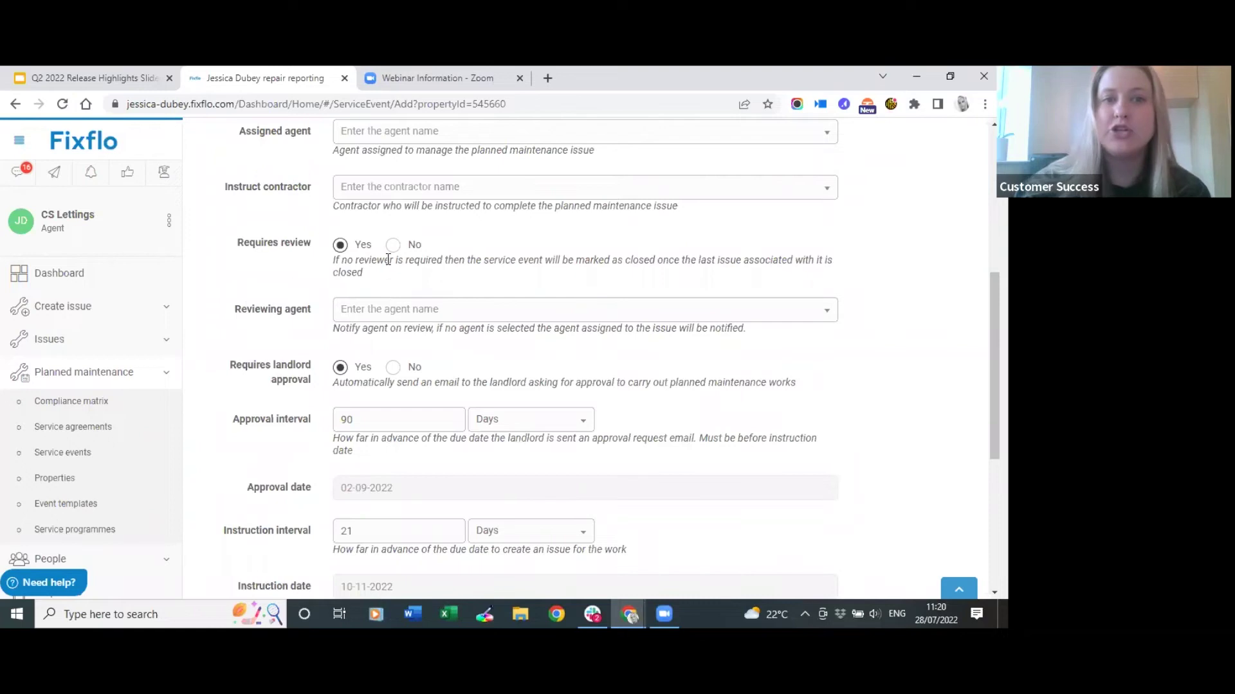
pyautogui.click(414, 246)
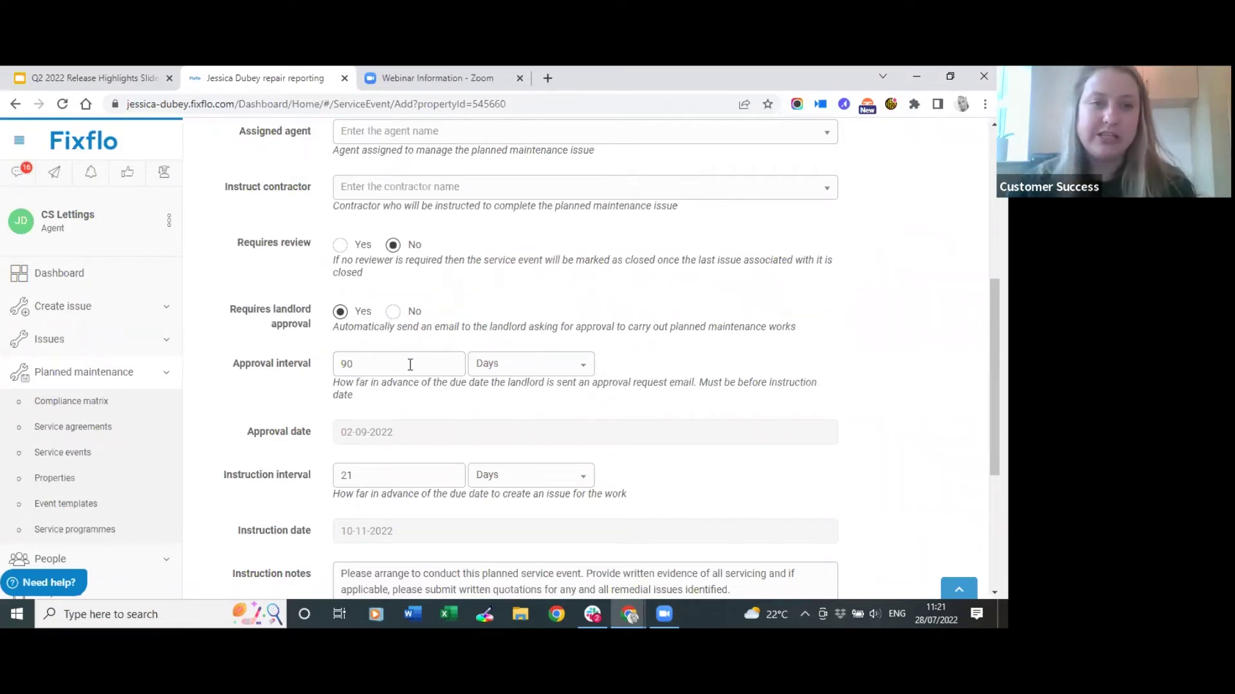
# Step: Check the unit options for the landlord approval interval and set the interval to 100 days
pyautogui.scroll(-1, 283, 411)
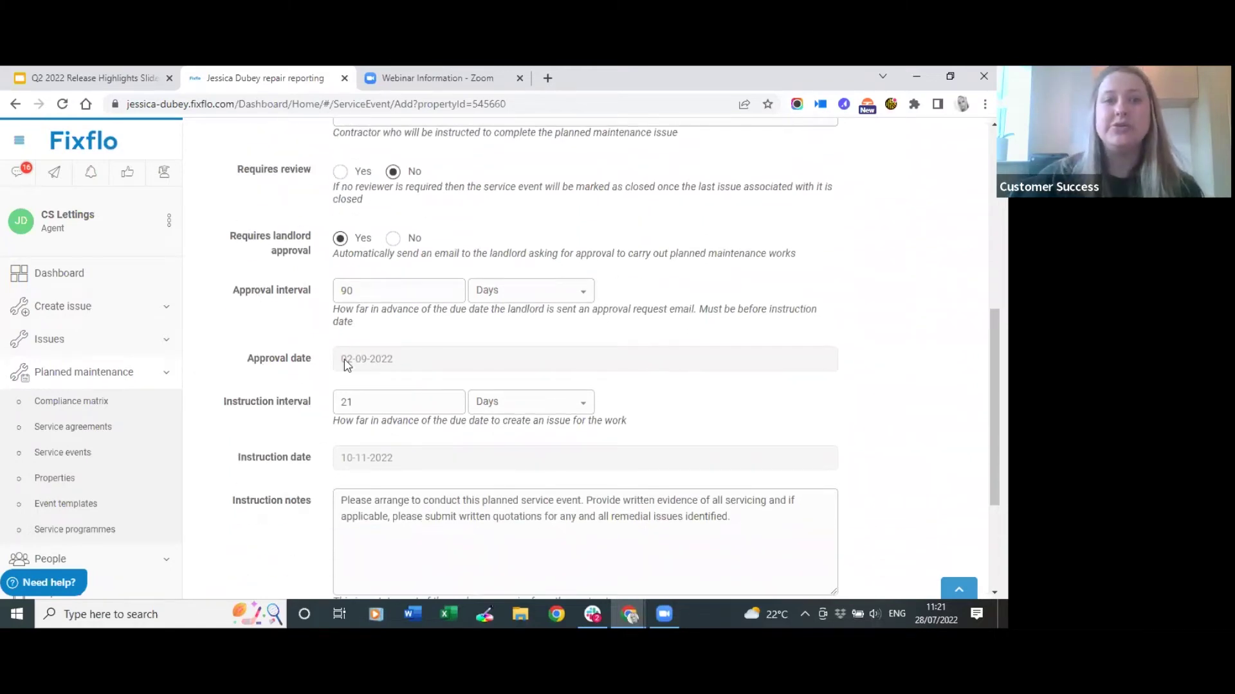
pyautogui.click(440, 293)
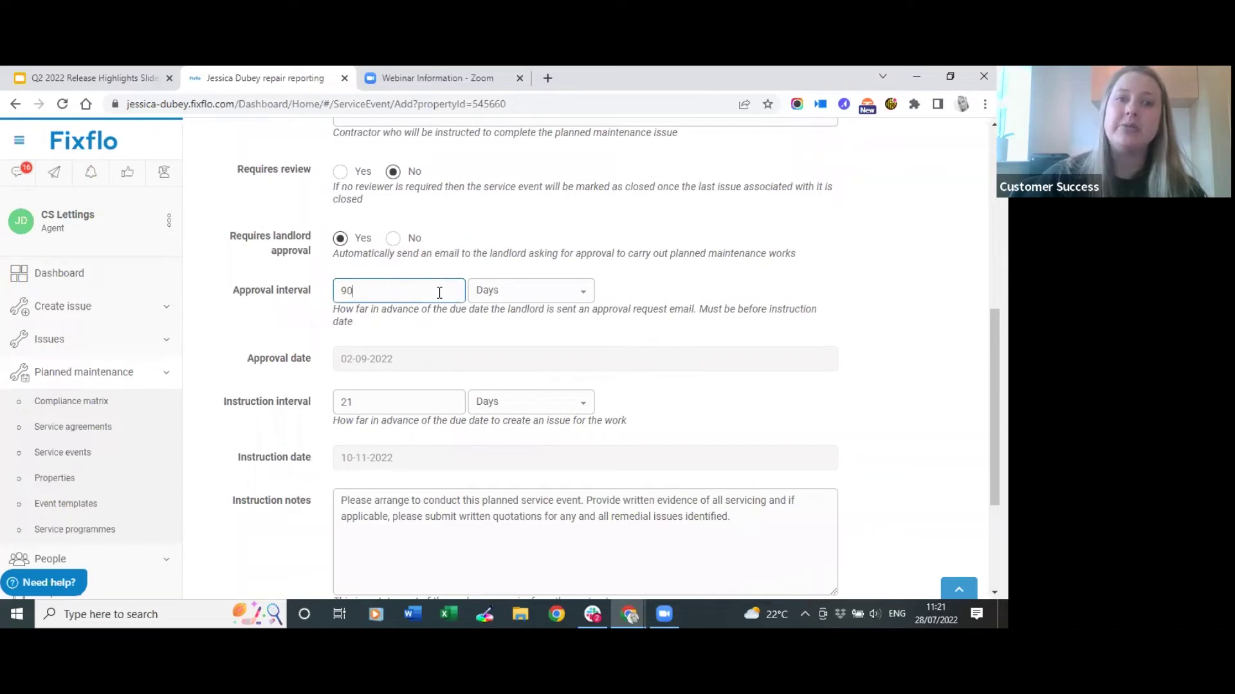
pyautogui.doubleClick(428, 293)
pyautogui.write('90')
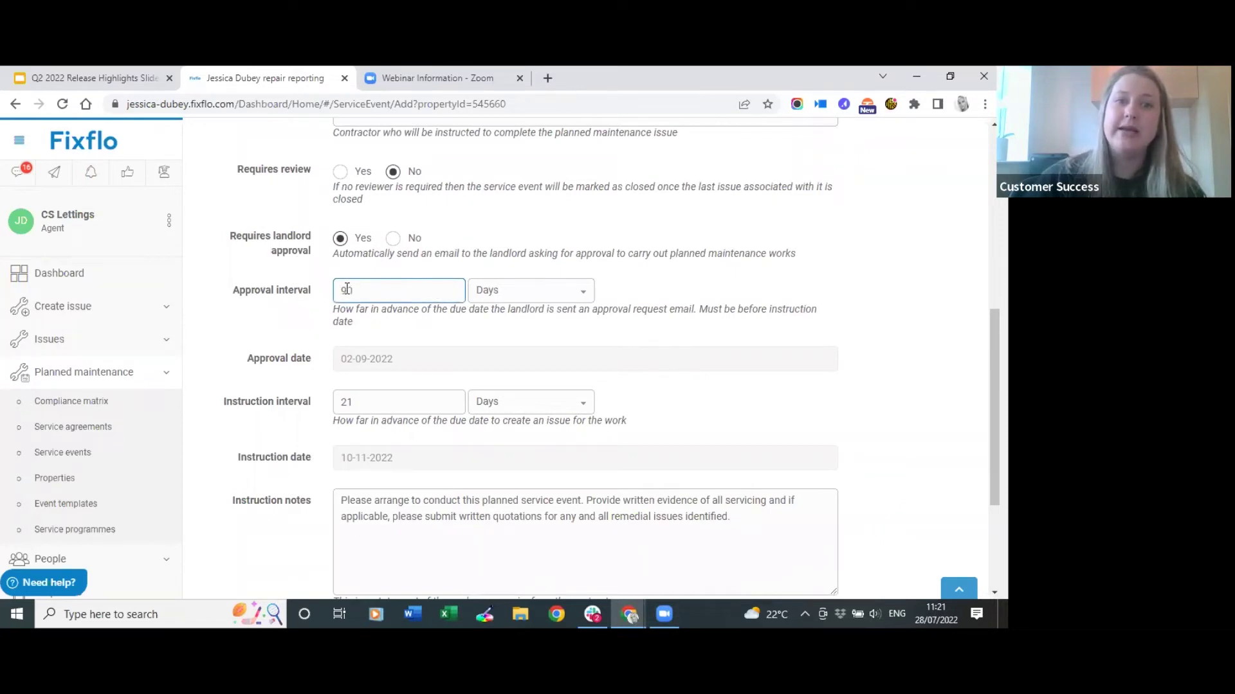
pyautogui.click(528, 292)
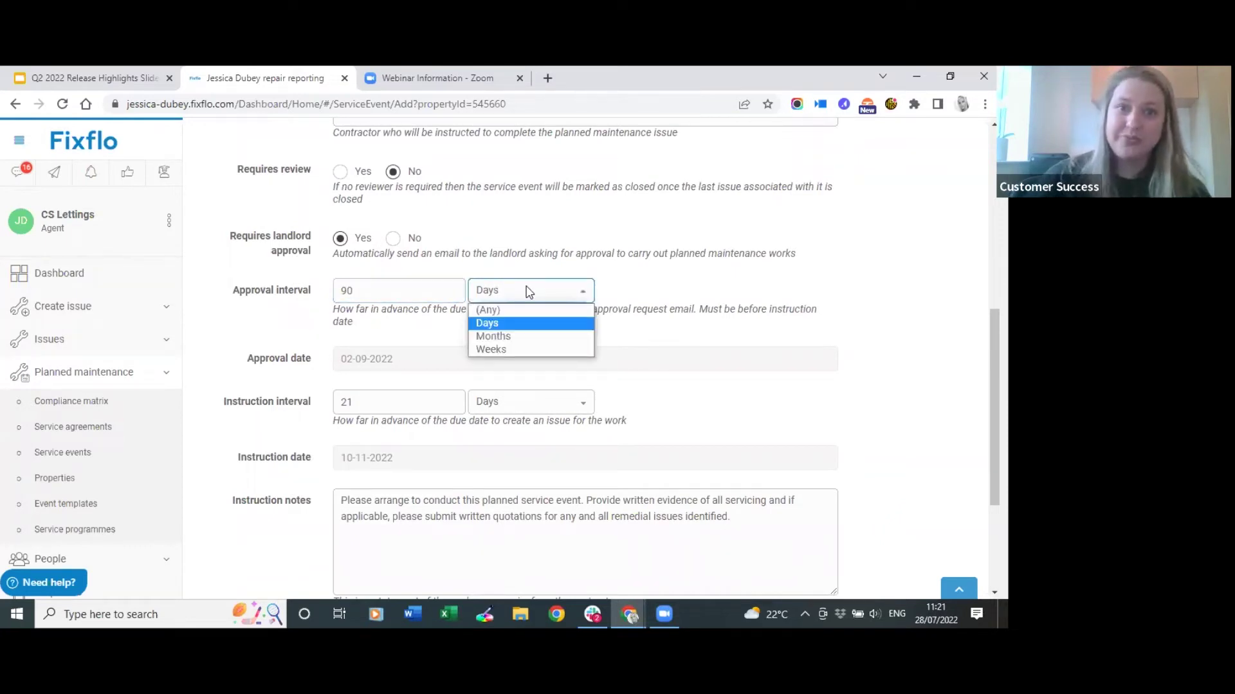
pyautogui.click(528, 292)
pyautogui.click(341, 291)
pyautogui.doubleClick(335, 294)
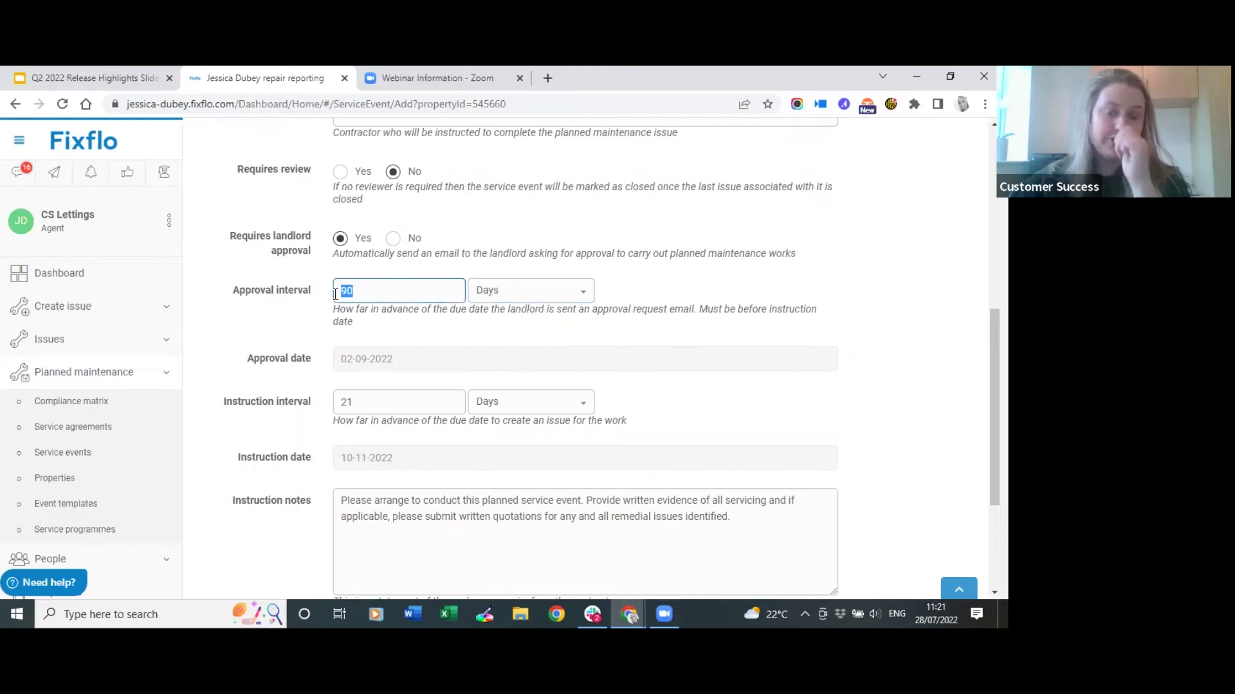
pyautogui.write('100')
pyautogui.click(318, 319)
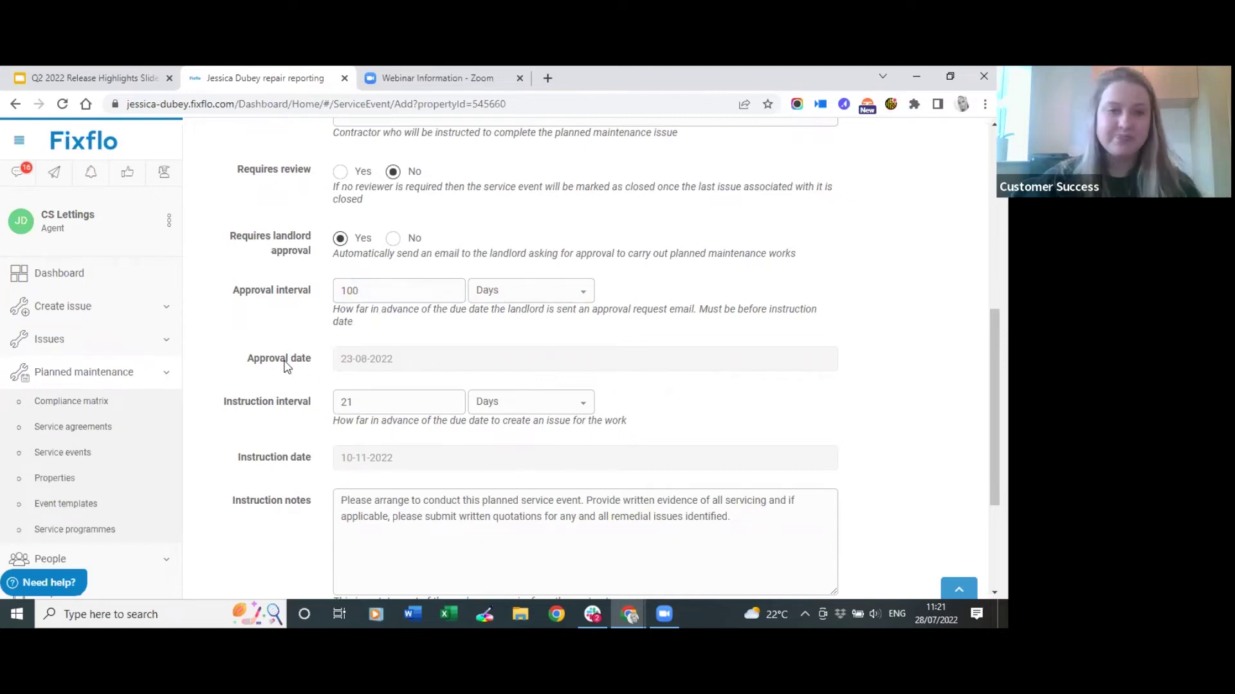
# Step: Review the event's instruction notes, repeat setting and earlier fields, and save the gas safety event
pyautogui.scroll(-2, 287, 366)
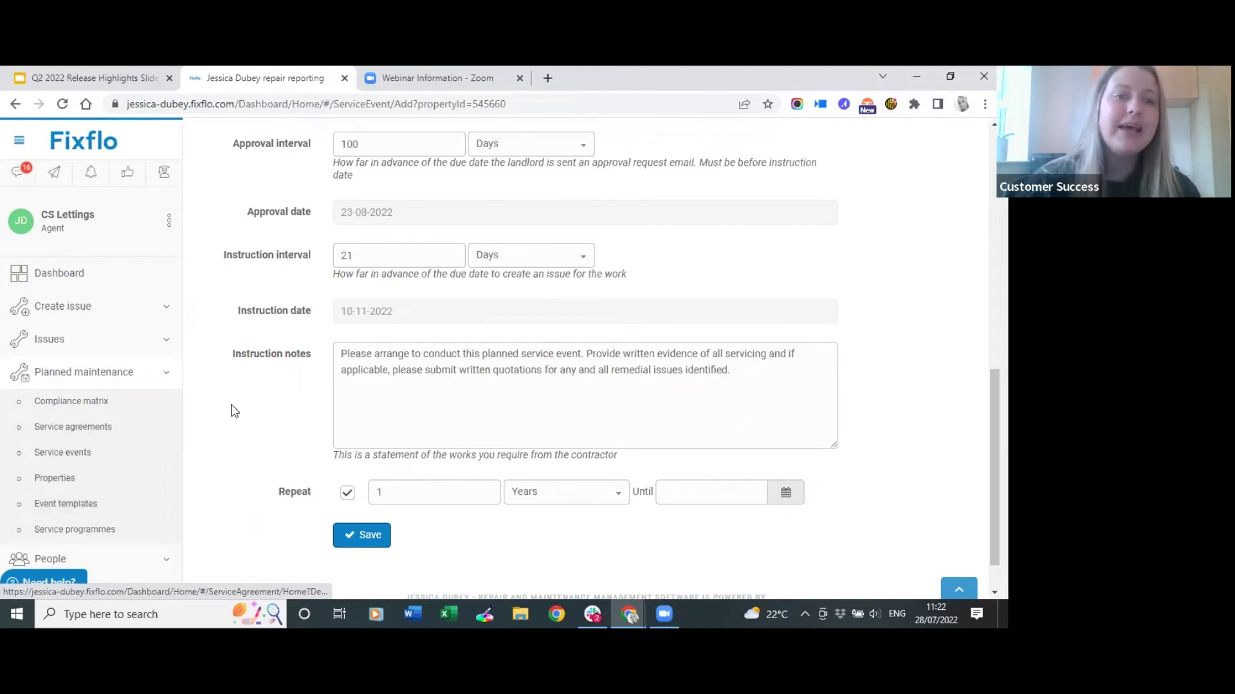
pyautogui.scroll(-1, 229, 409)
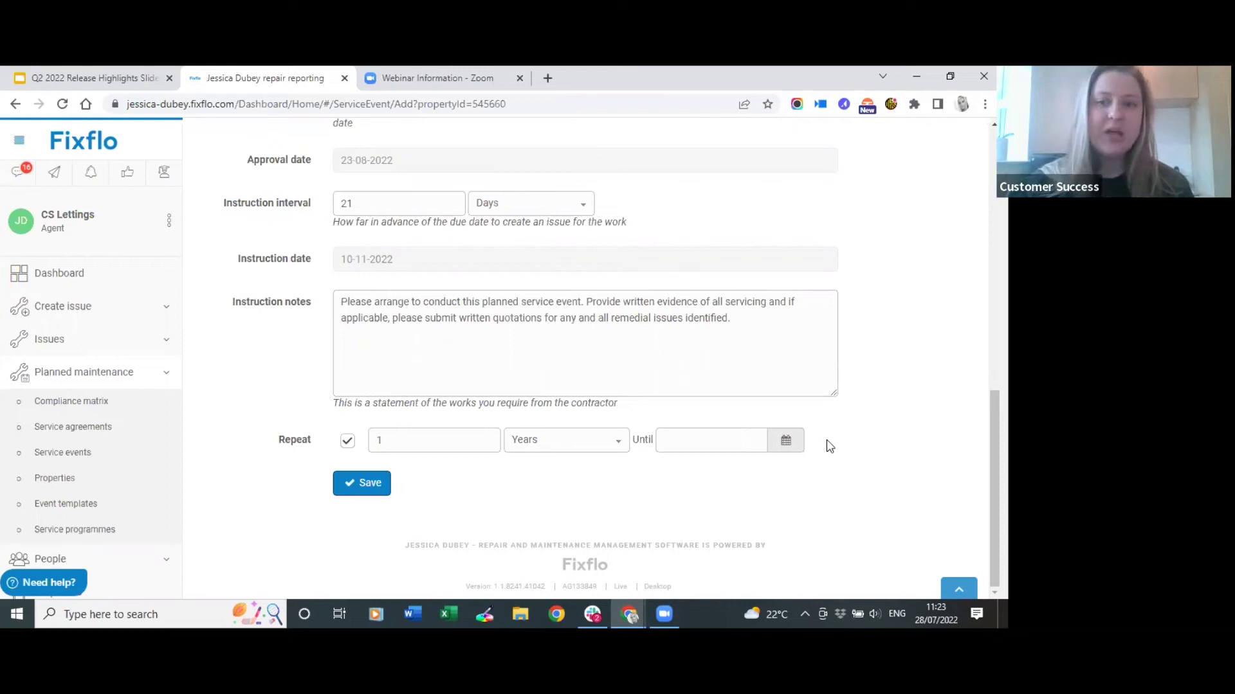
pyautogui.scroll(5, 838, 456)
pyautogui.scroll(4, 838, 455)
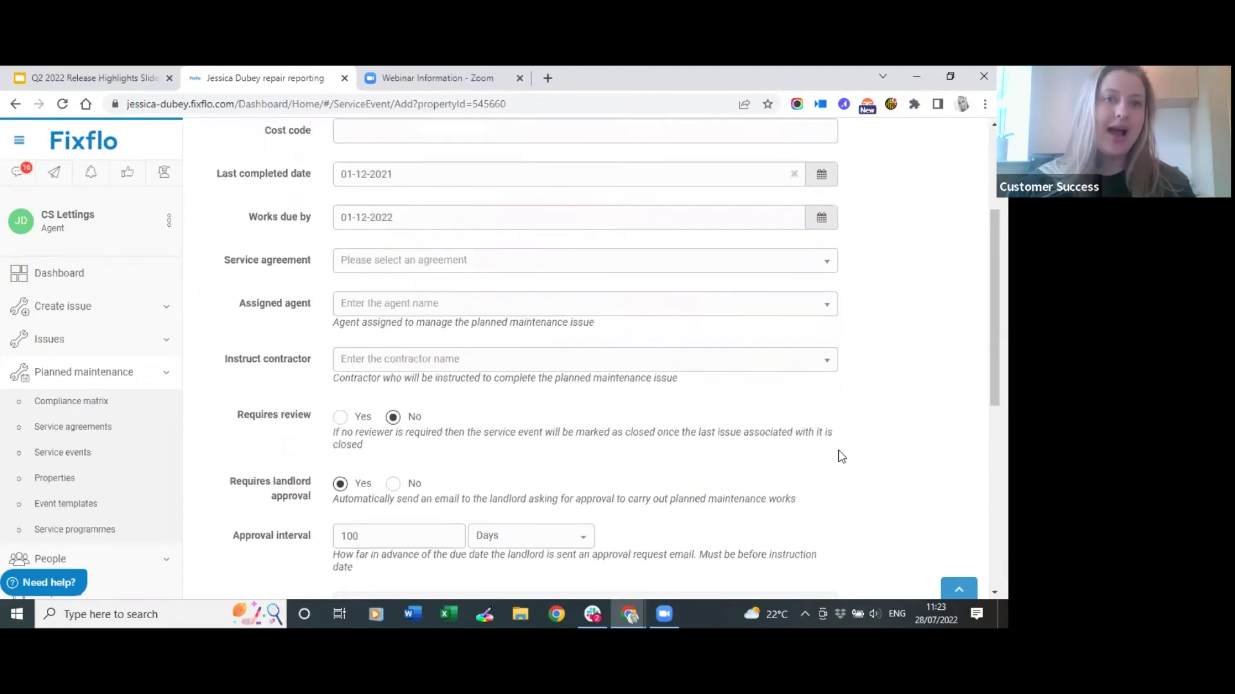
pyautogui.scroll(-3, 838, 455)
pyautogui.scroll(-6, 838, 455)
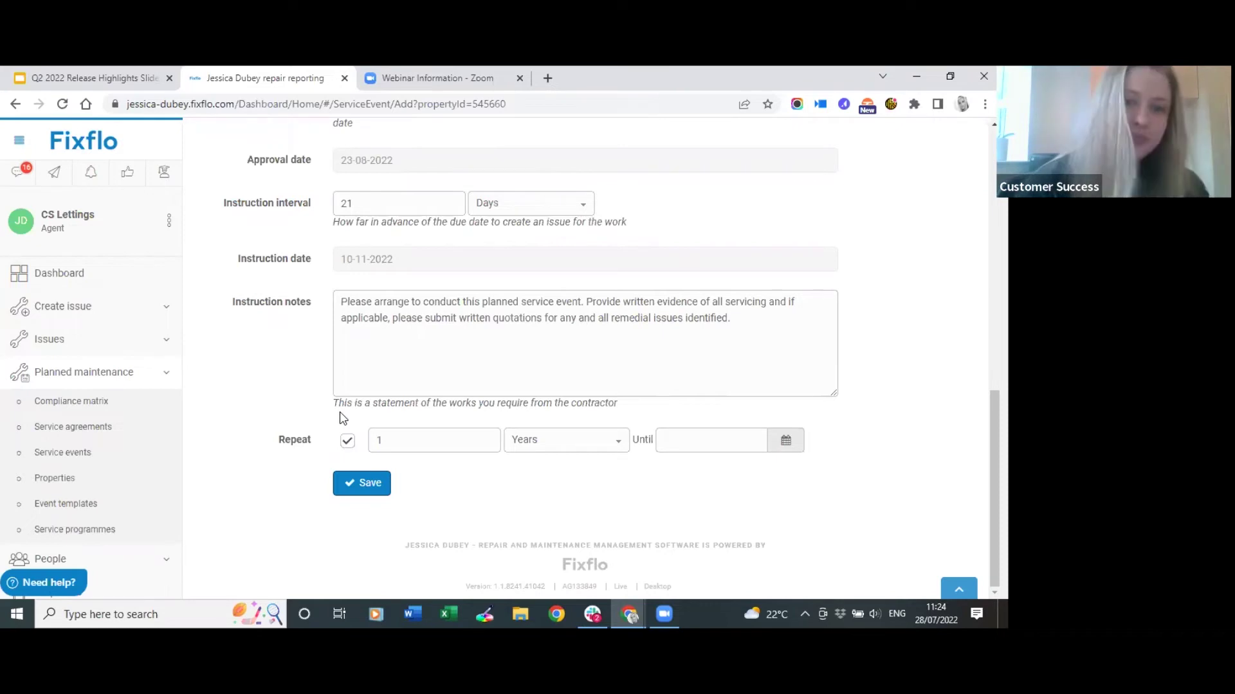
pyautogui.click(375, 489)
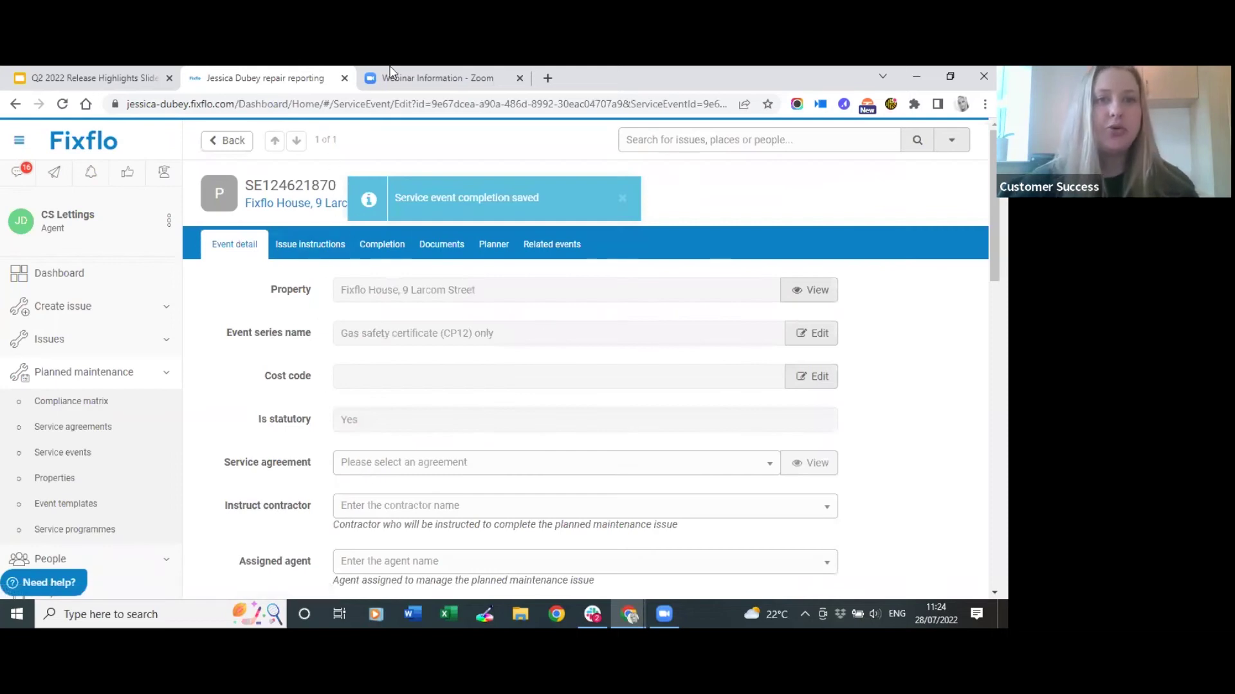
# Step: Check the saved event's status, open its property's works planner, and view future years in five-year jumps before returning to today
pyautogui.moveTo(223, 210)
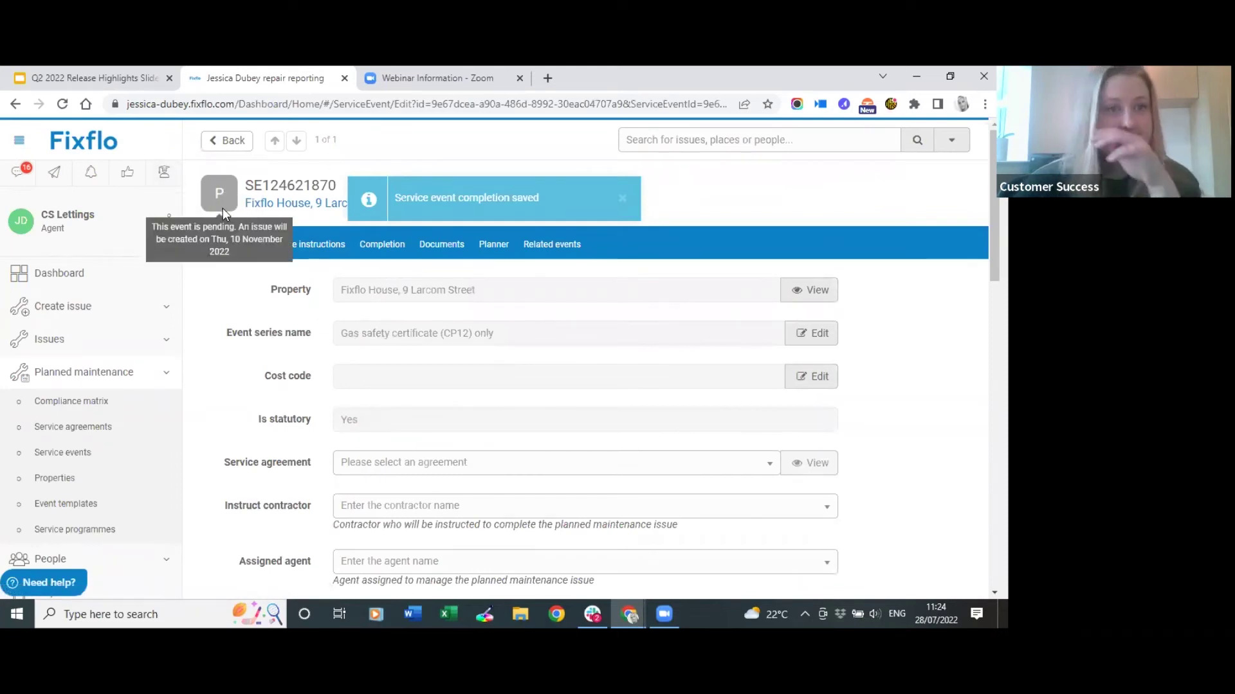
pyautogui.click(275, 205)
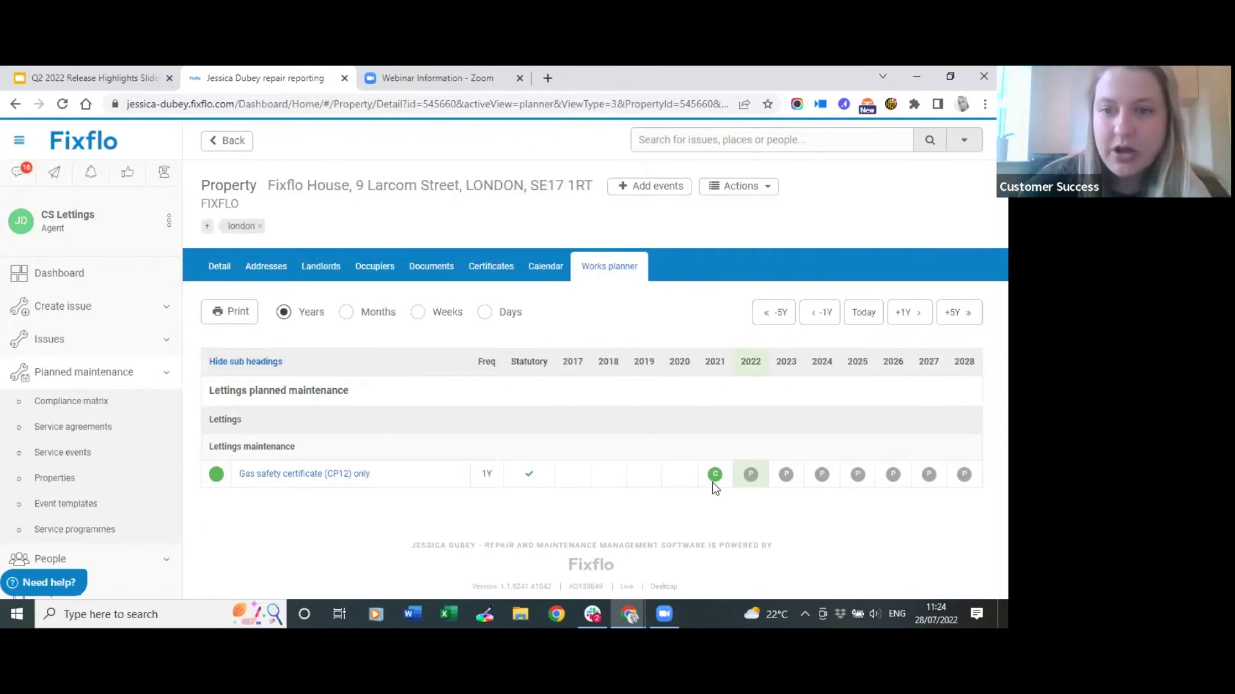
pyautogui.moveTo(718, 487)
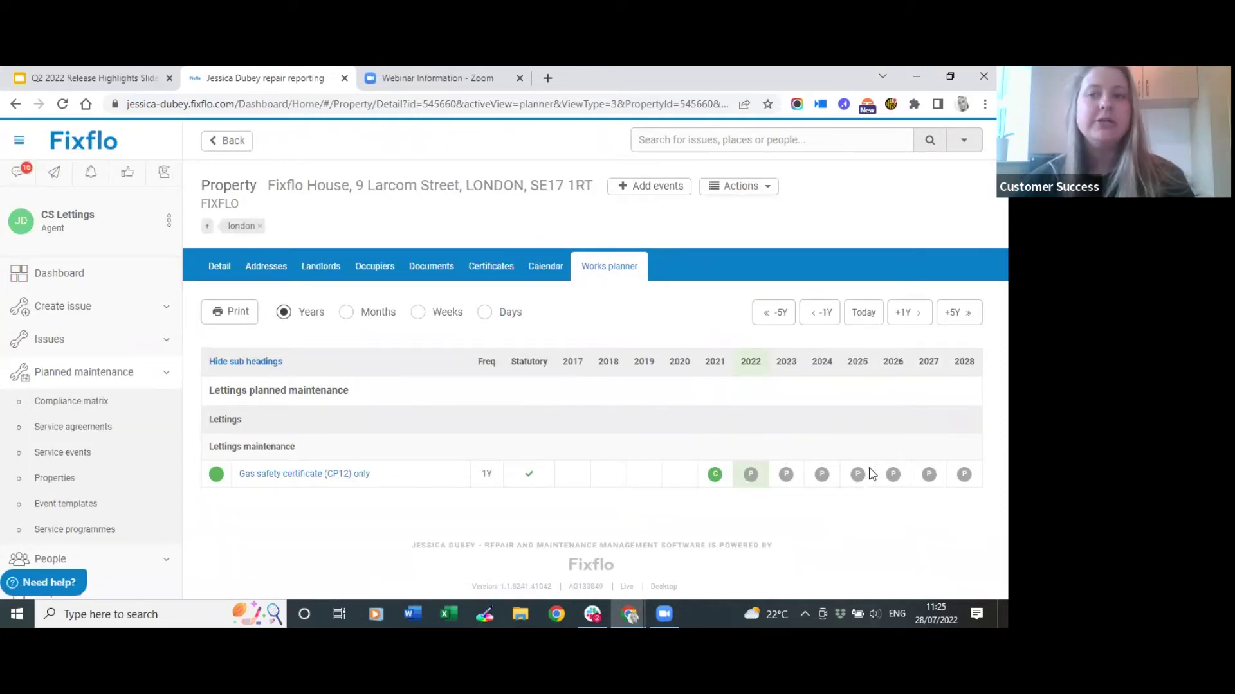
pyautogui.click(964, 317)
pyautogui.click(966, 320)
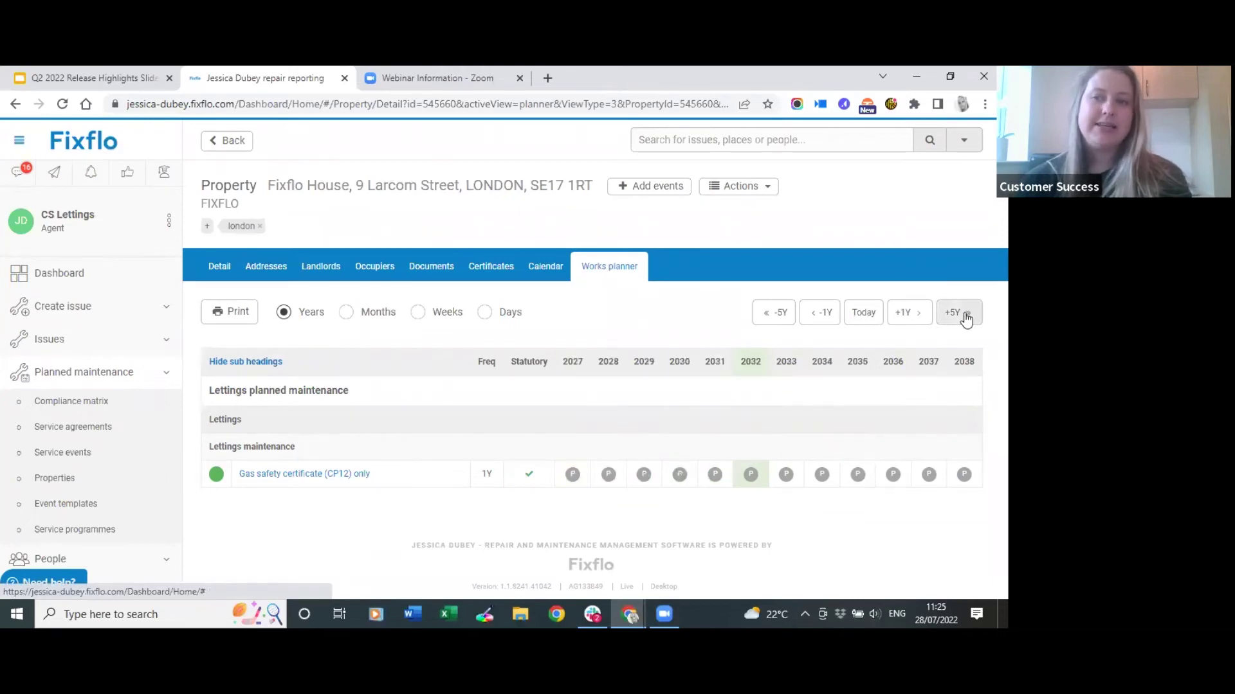
pyautogui.click(966, 320)
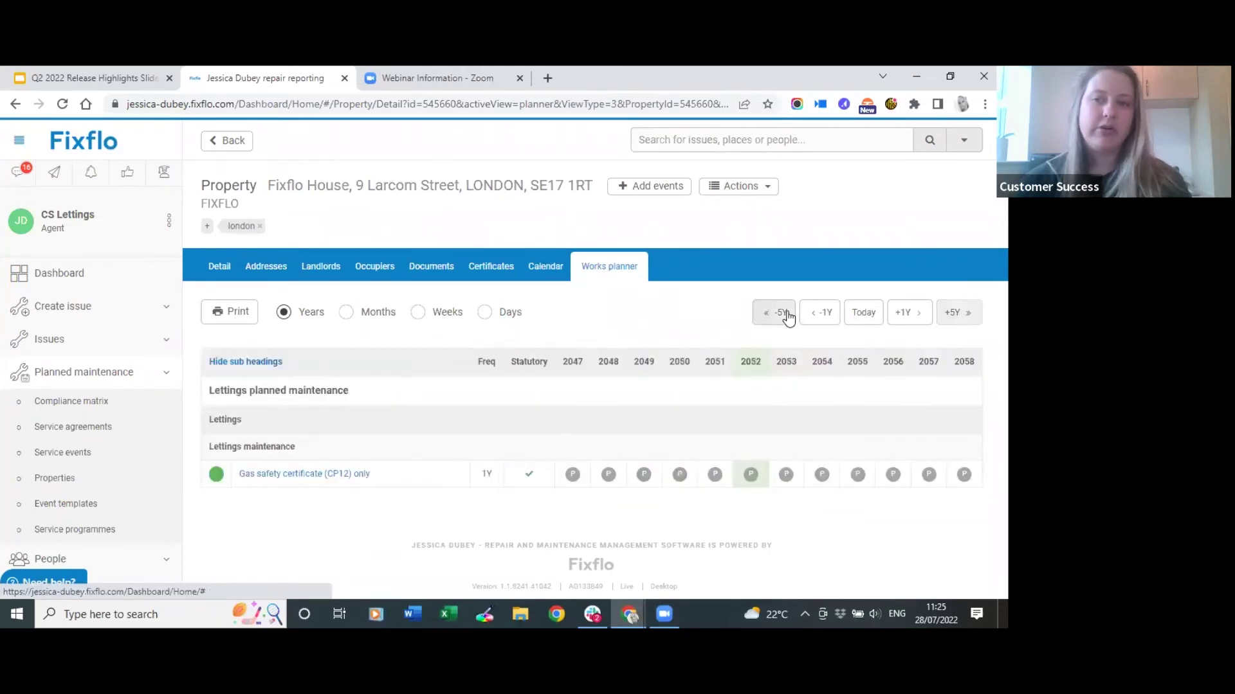
pyautogui.click(862, 313)
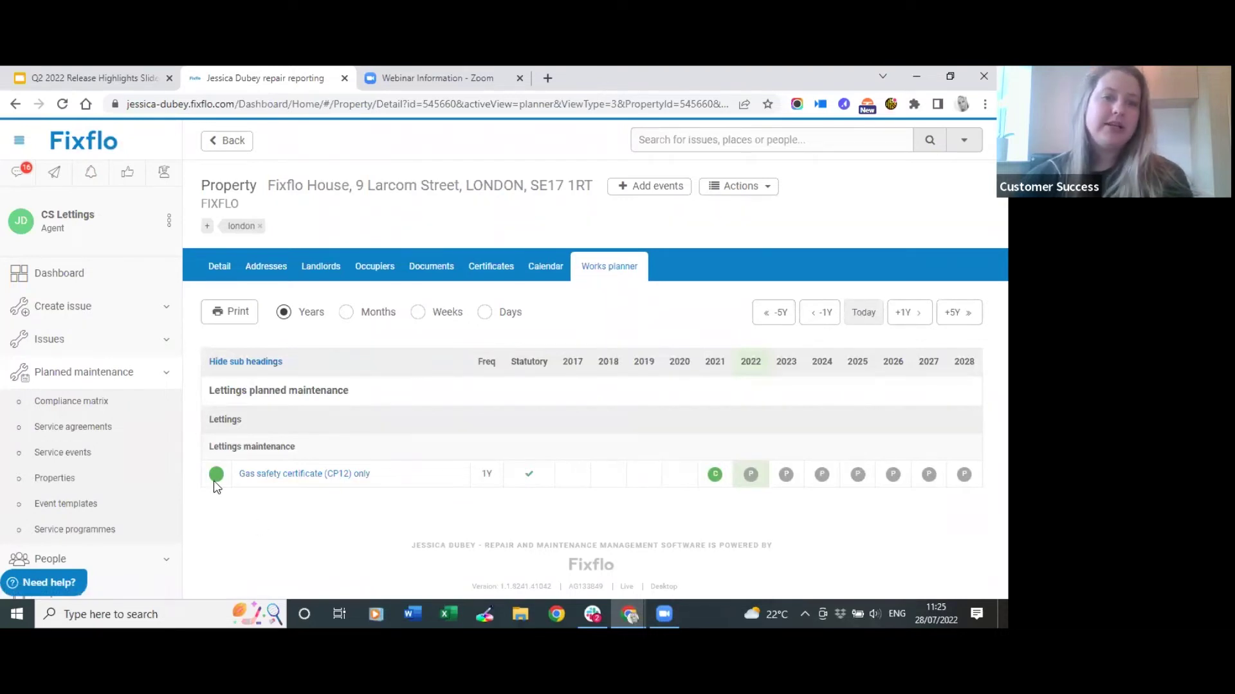
# Step: Open the pending 2022 gas safety event from the works planner and review its approval, instruction and frequency settings
pyautogui.moveTo(218, 484)
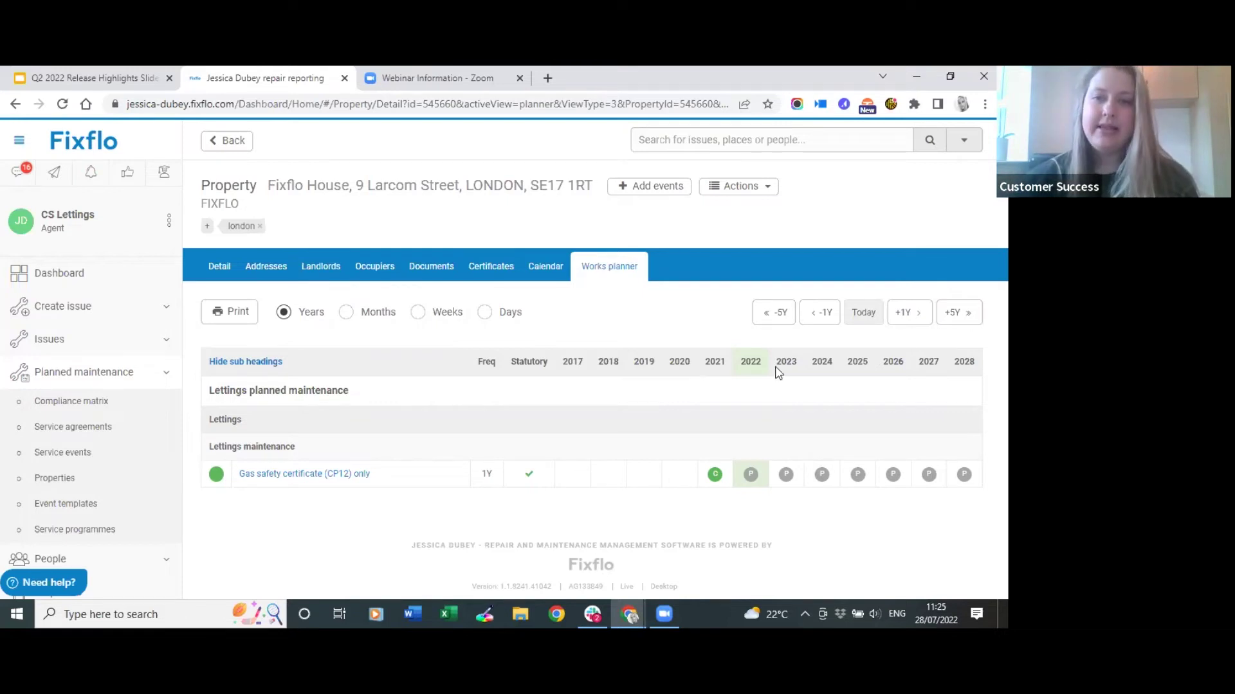
pyautogui.moveTo(746, 481)
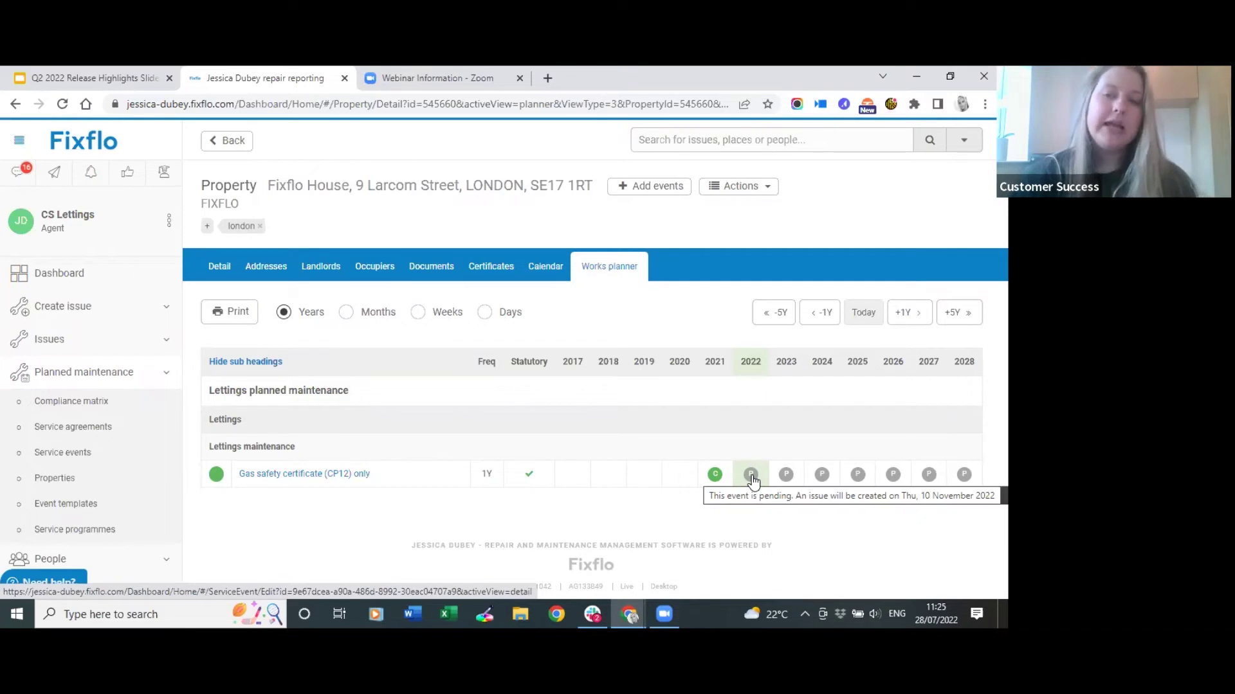
pyautogui.click(752, 477)
pyautogui.scroll(-2, 753, 331)
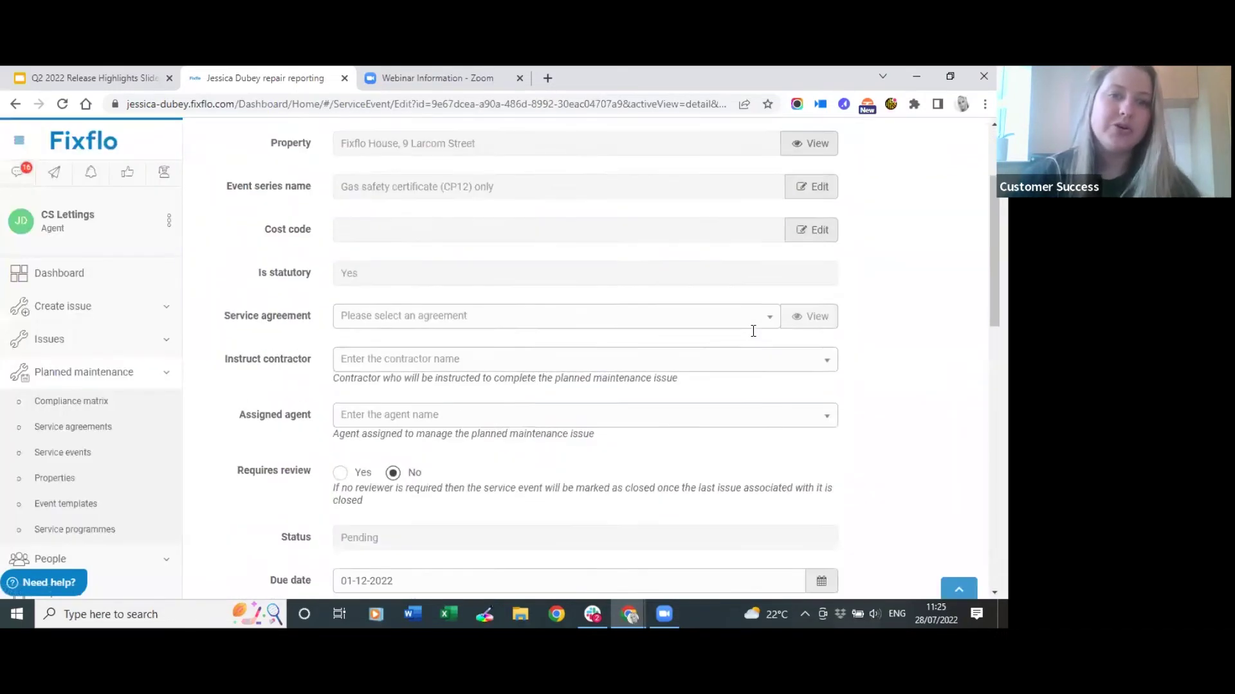
pyautogui.scroll(-7, 753, 331)
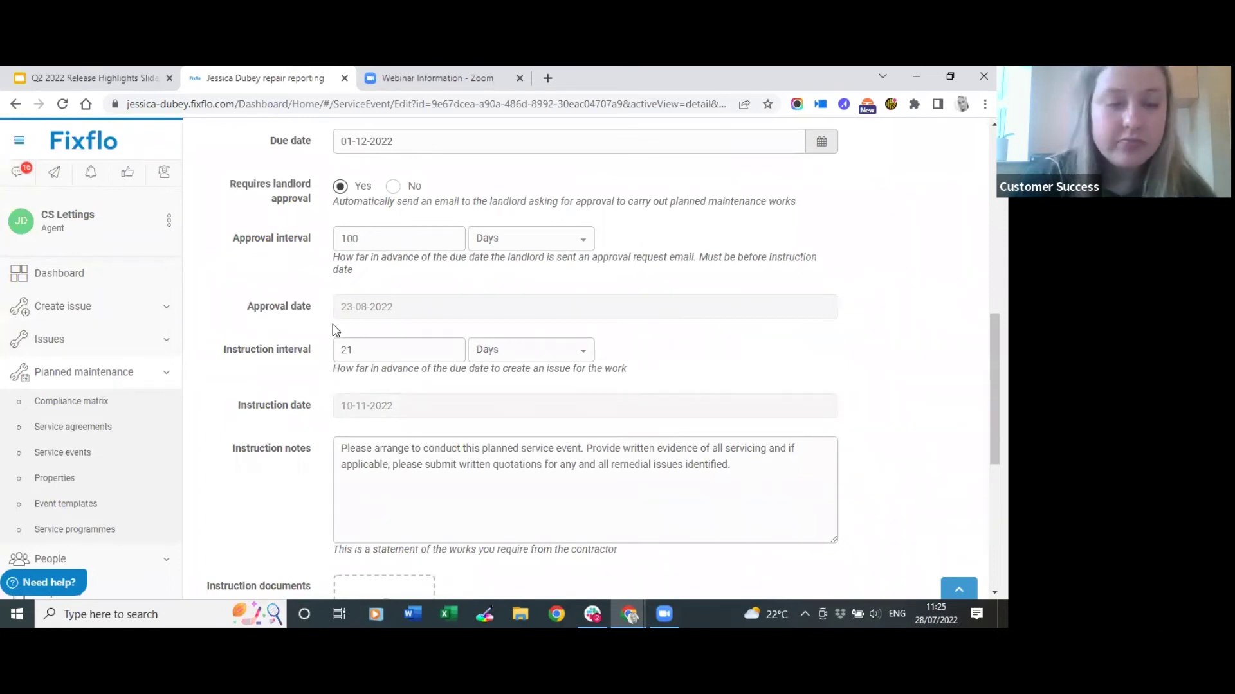
pyautogui.scroll(-1, 332, 328)
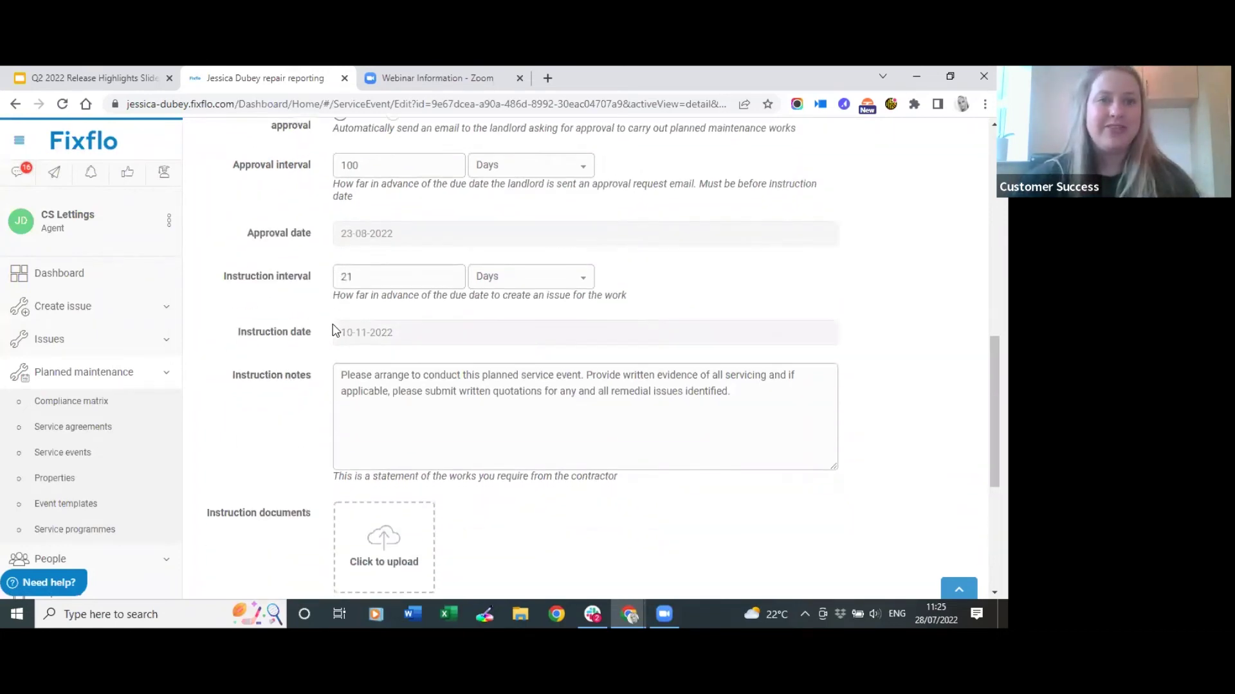
pyautogui.scroll(-4, 322, 245)
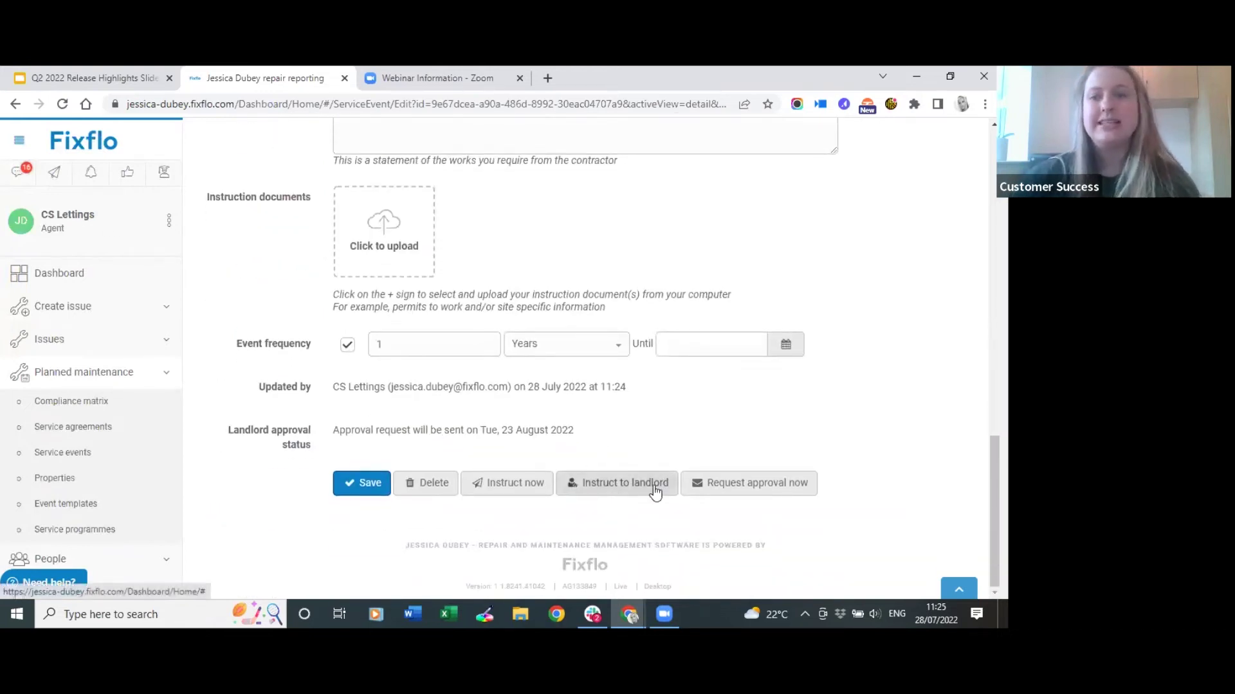
# Step: Send the landlord approval request for the gas safety event immediately and check the event's details
pyautogui.click(743, 489)
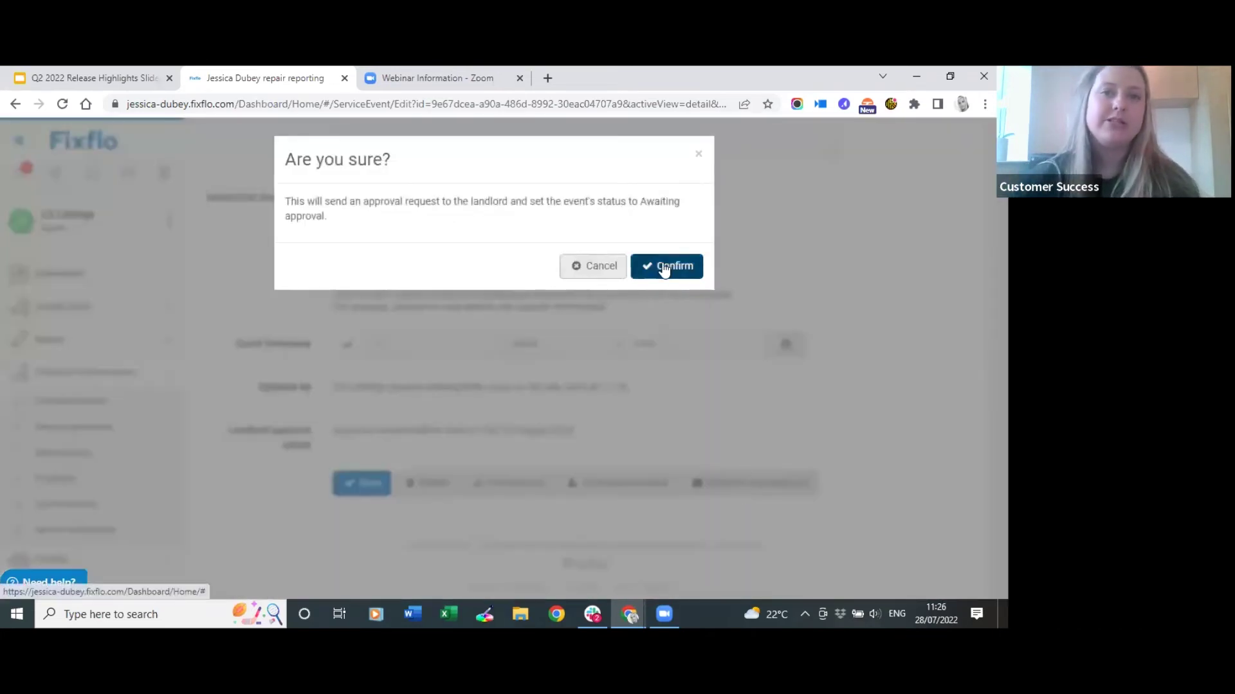
pyautogui.click(663, 264)
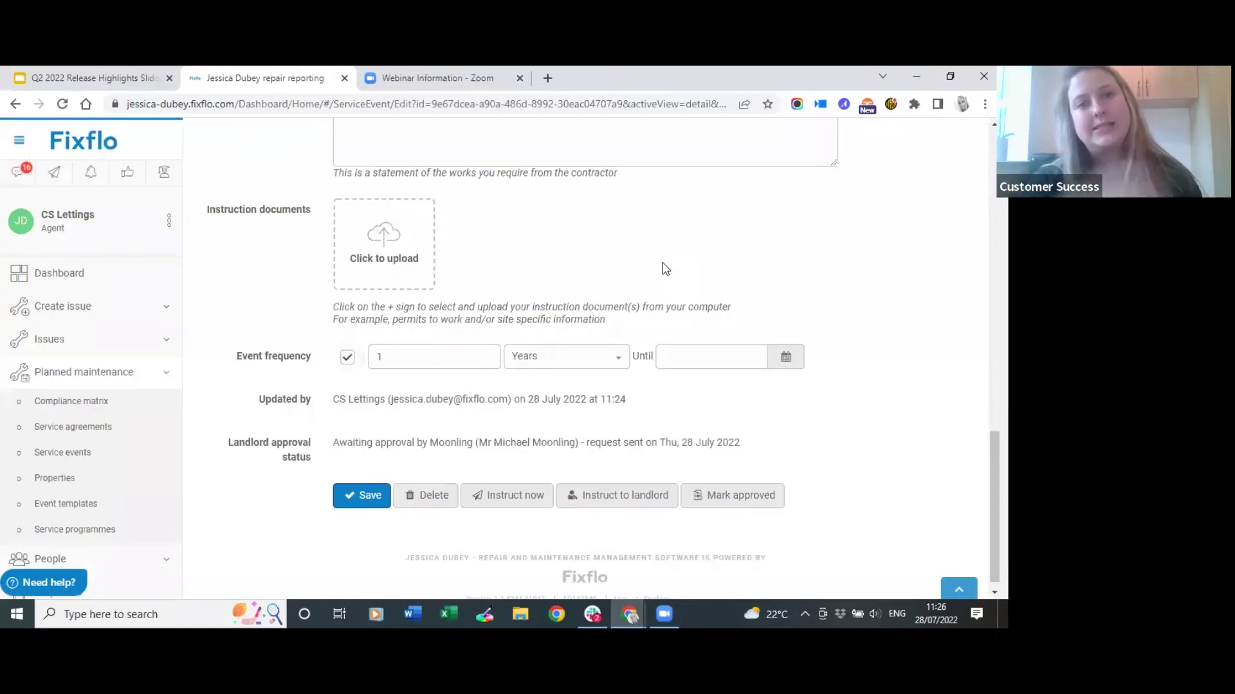
pyautogui.scroll(4, 656, 269)
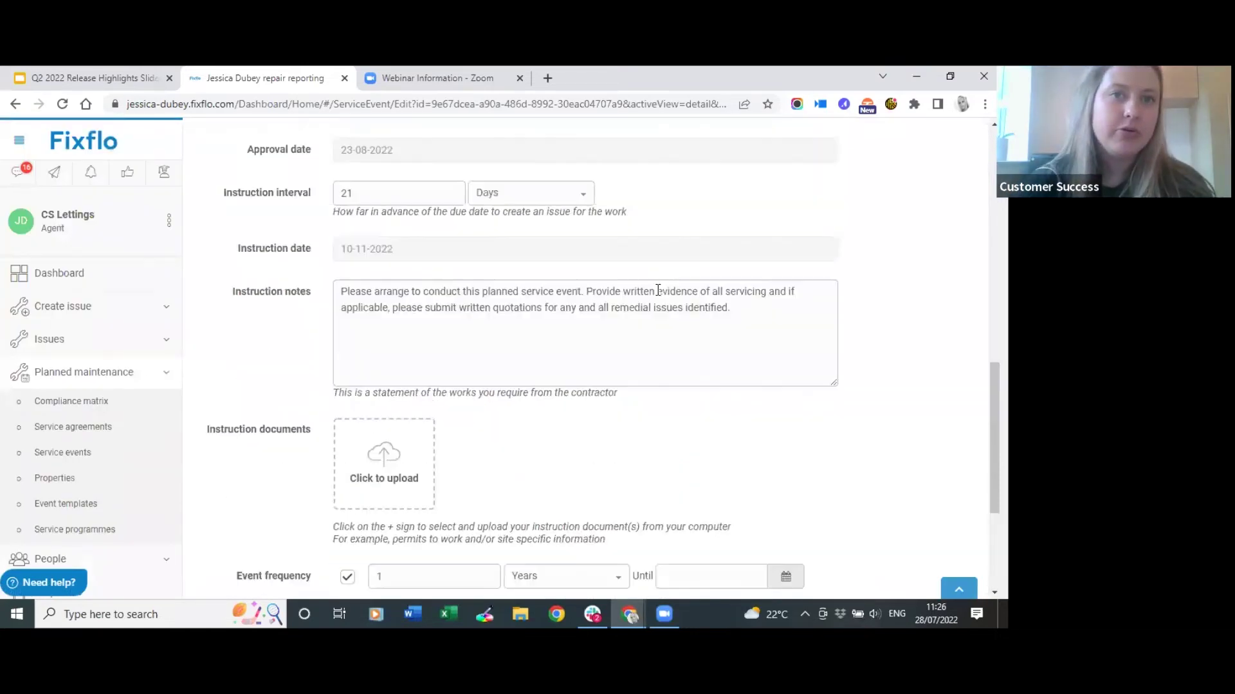
pyautogui.scroll(9, 646, 304)
pyautogui.scroll(3, 646, 304)
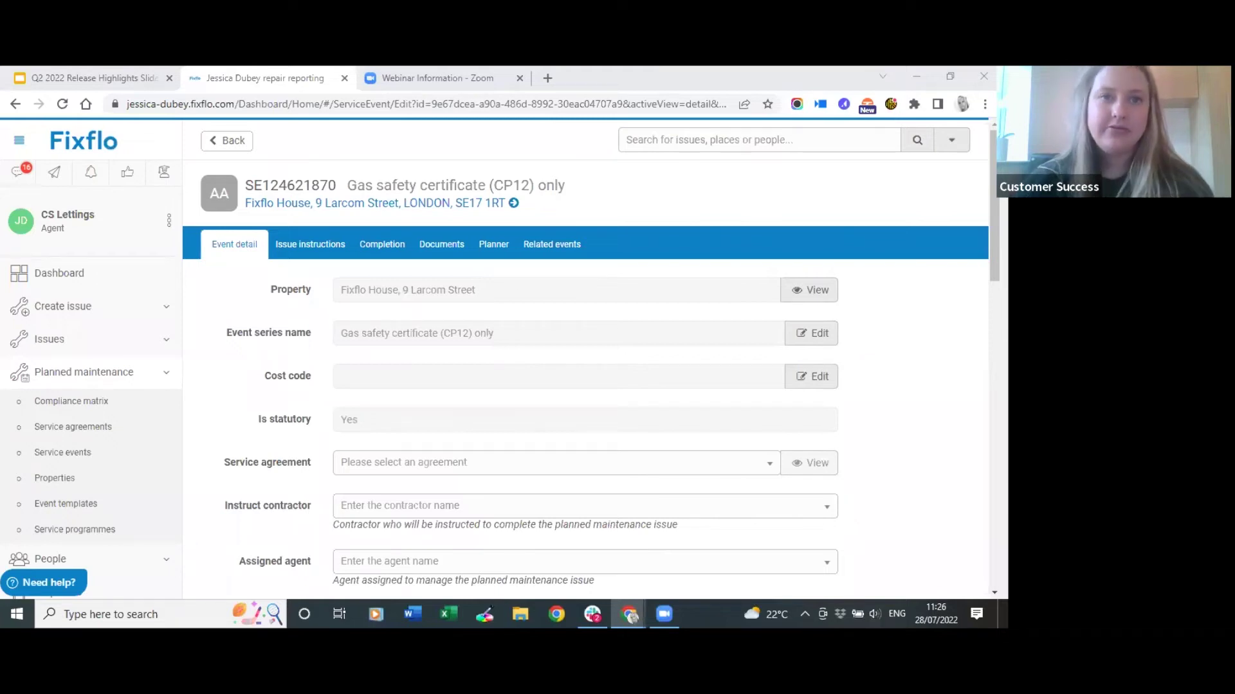
# Step: Switch to Gmail, hide the FunnelFox side panel, and read the landlord's gas safety approval email down to its response link
pyautogui.hotkey('alt', 'Tab')
pyautogui.doubleClick(360, 139)
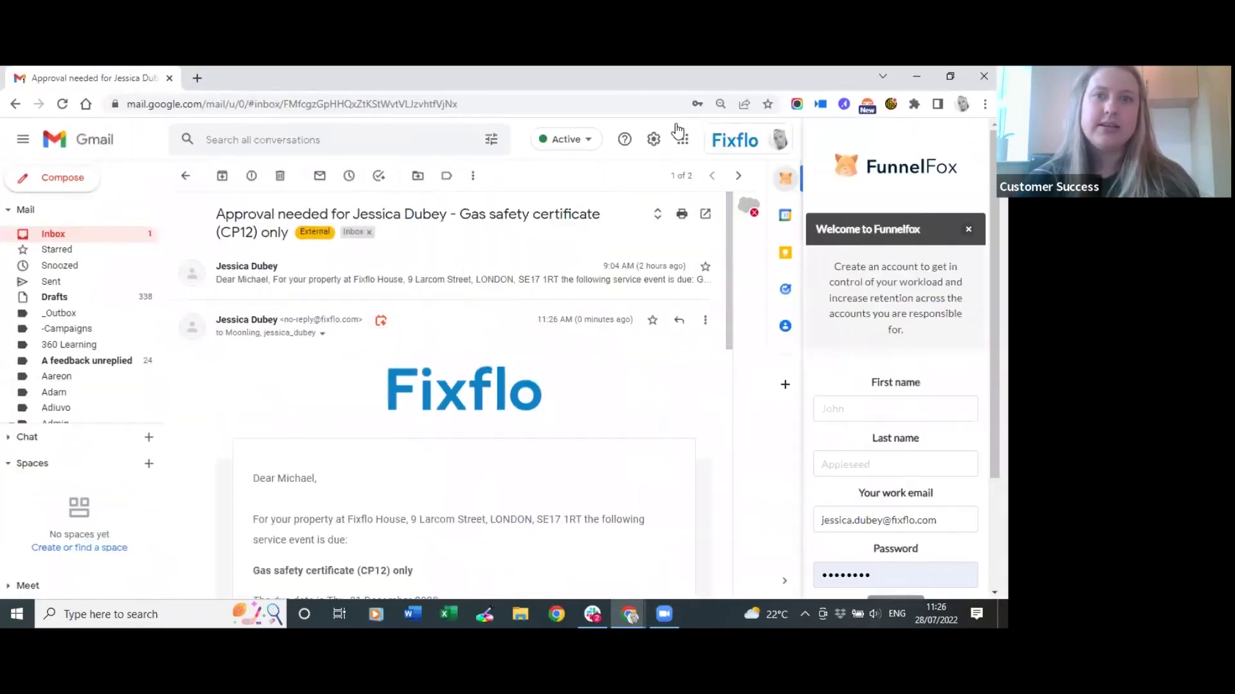
pyautogui.click(785, 178)
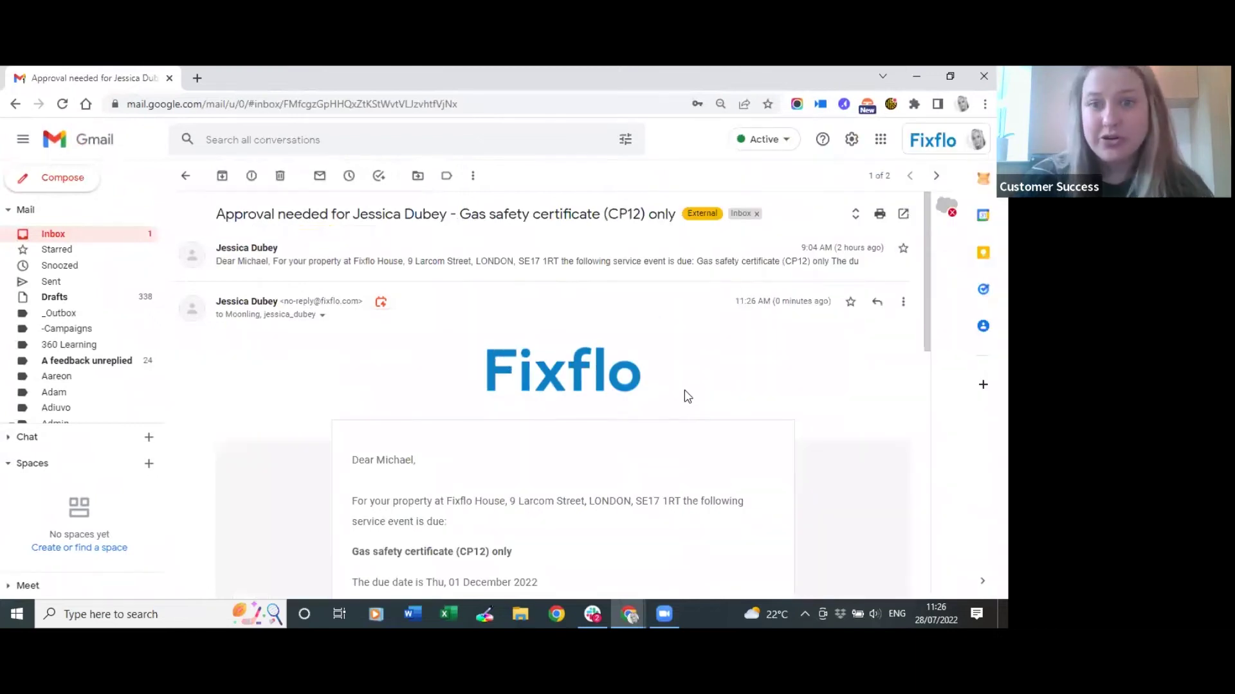
pyautogui.scroll(-2, 688, 396)
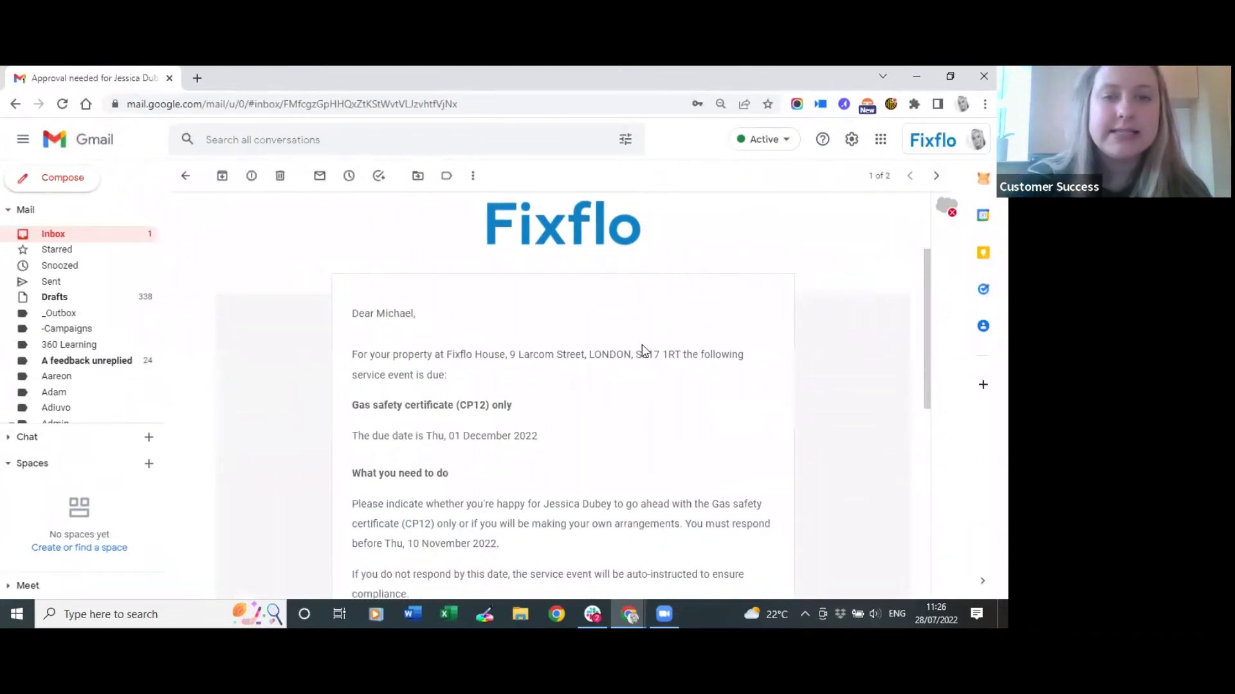
pyautogui.scroll(-1, 645, 350)
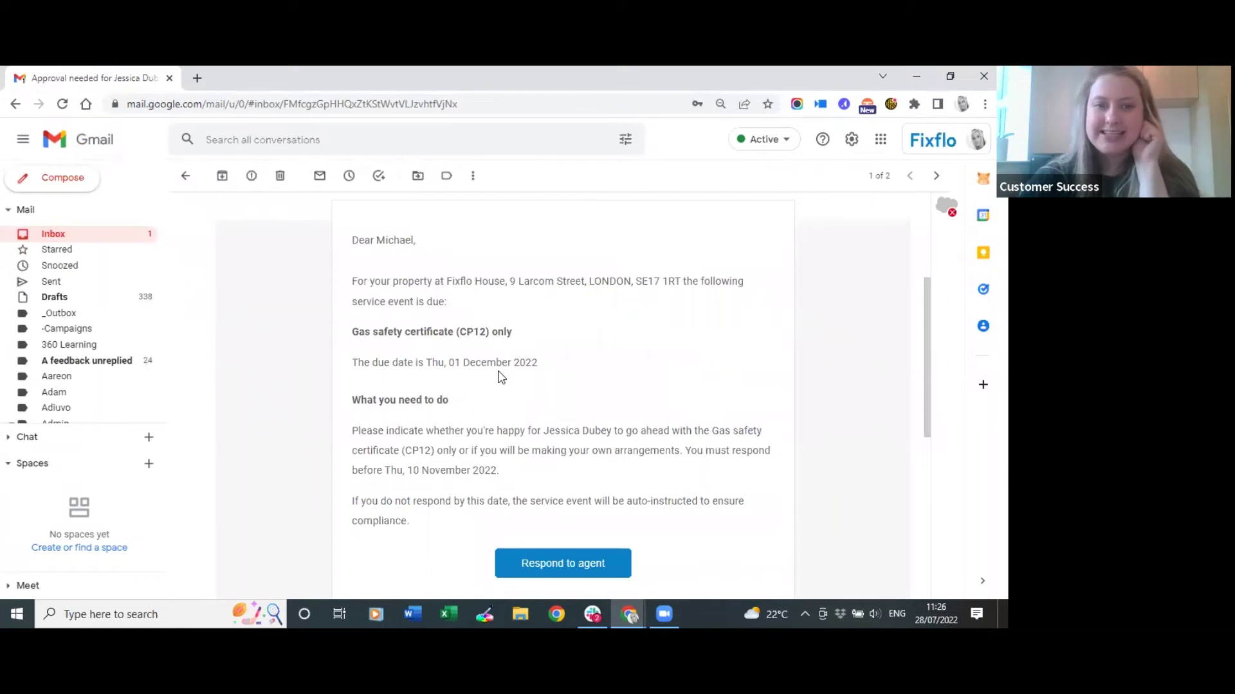
pyautogui.scroll(-1, 501, 376)
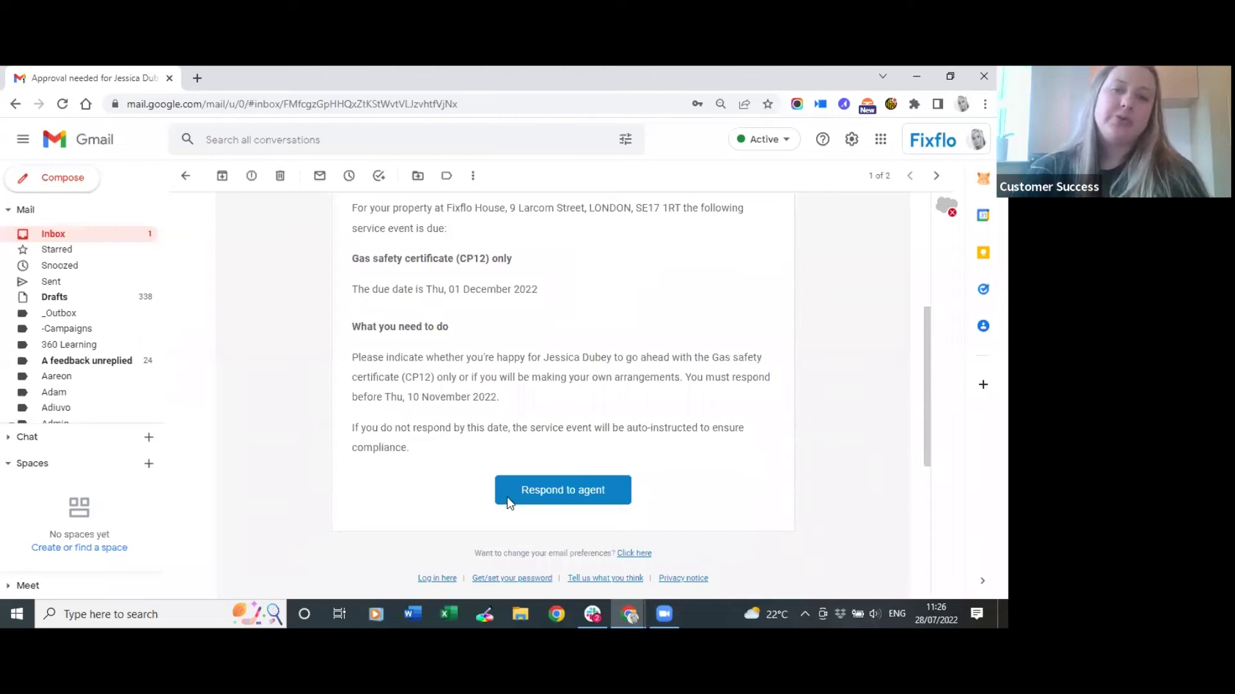
# Step: Open the email's agent response link in an incognito window and check the event's reference and approval status
pyautogui.rightClick(579, 501)
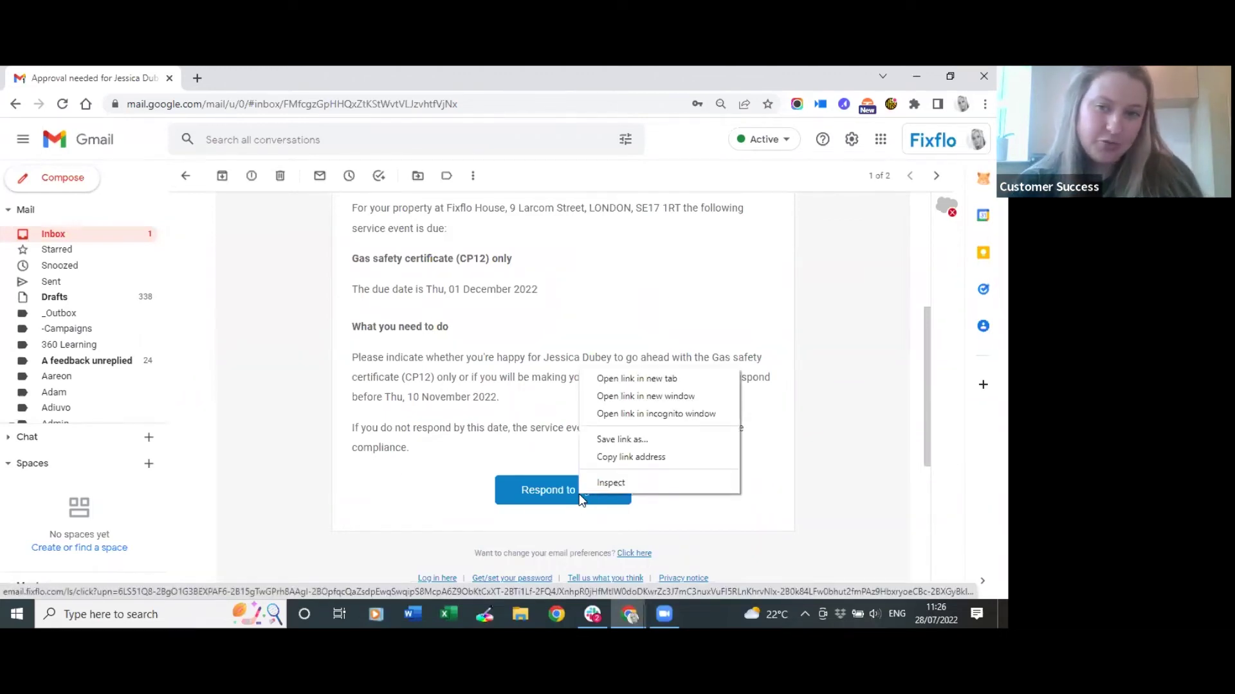
pyautogui.click(671, 415)
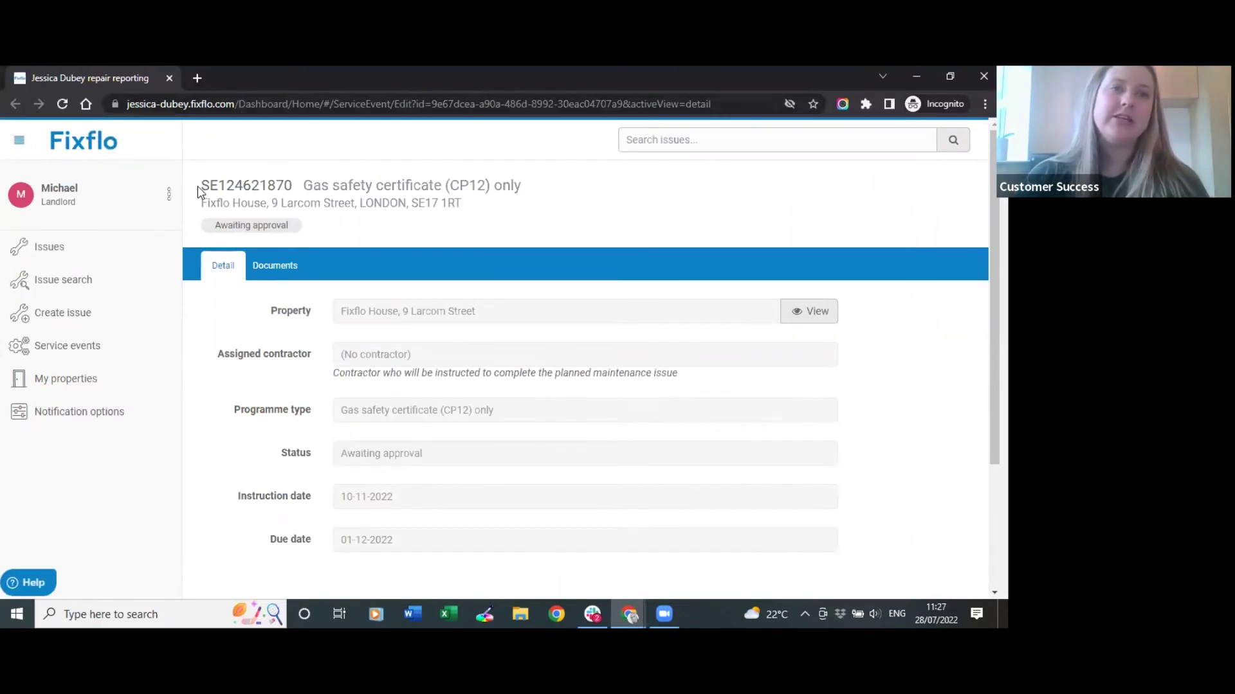
pyautogui.moveTo(202, 188); pyautogui.dragTo(290, 193)
pyautogui.click(290, 193)
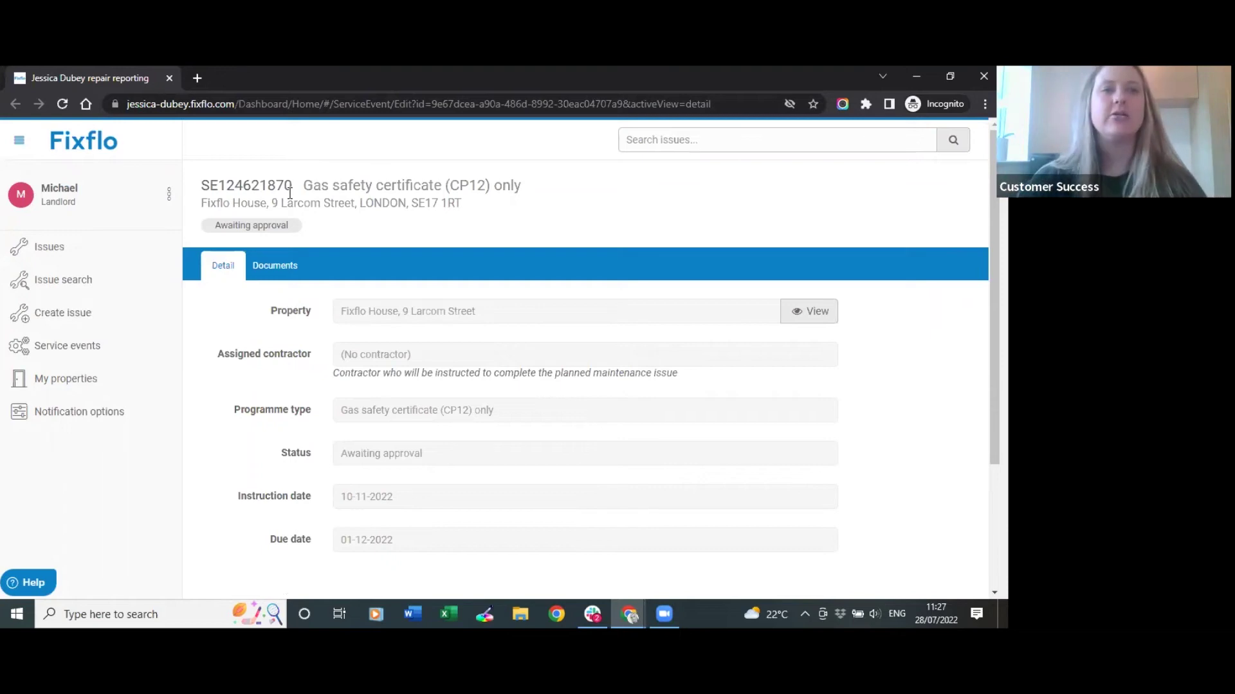
pyautogui.moveTo(295, 232); pyautogui.dragTo(223, 240)
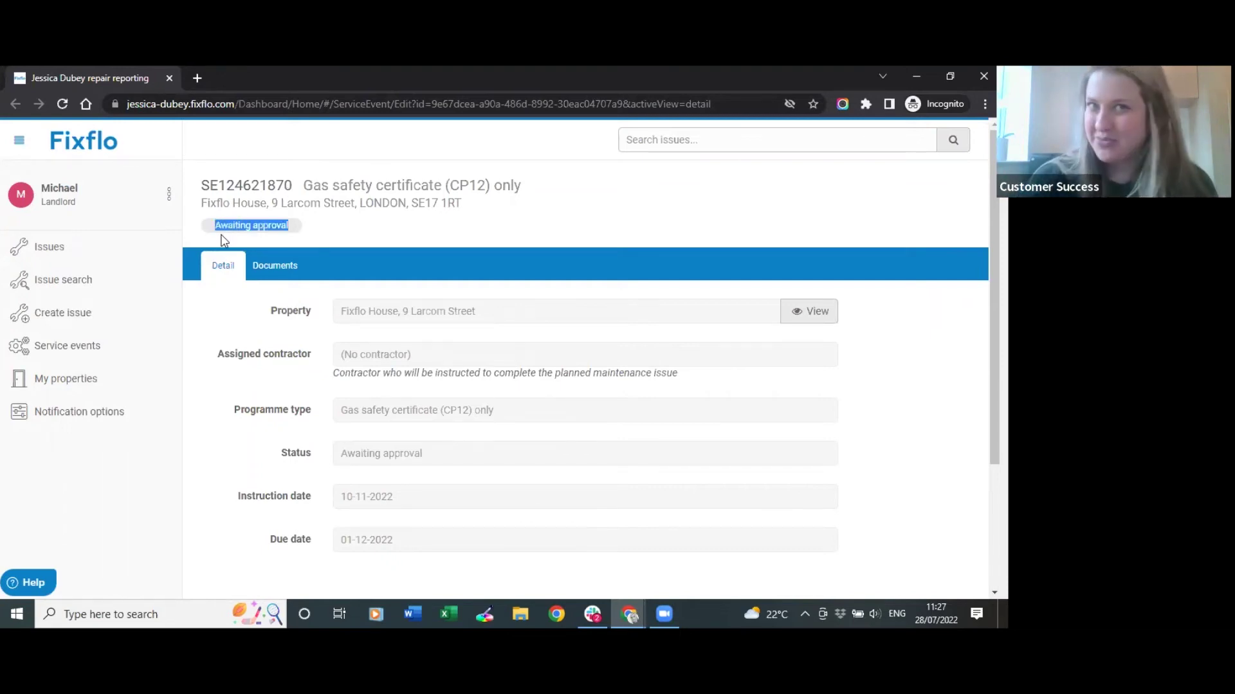
pyautogui.click(465, 231)
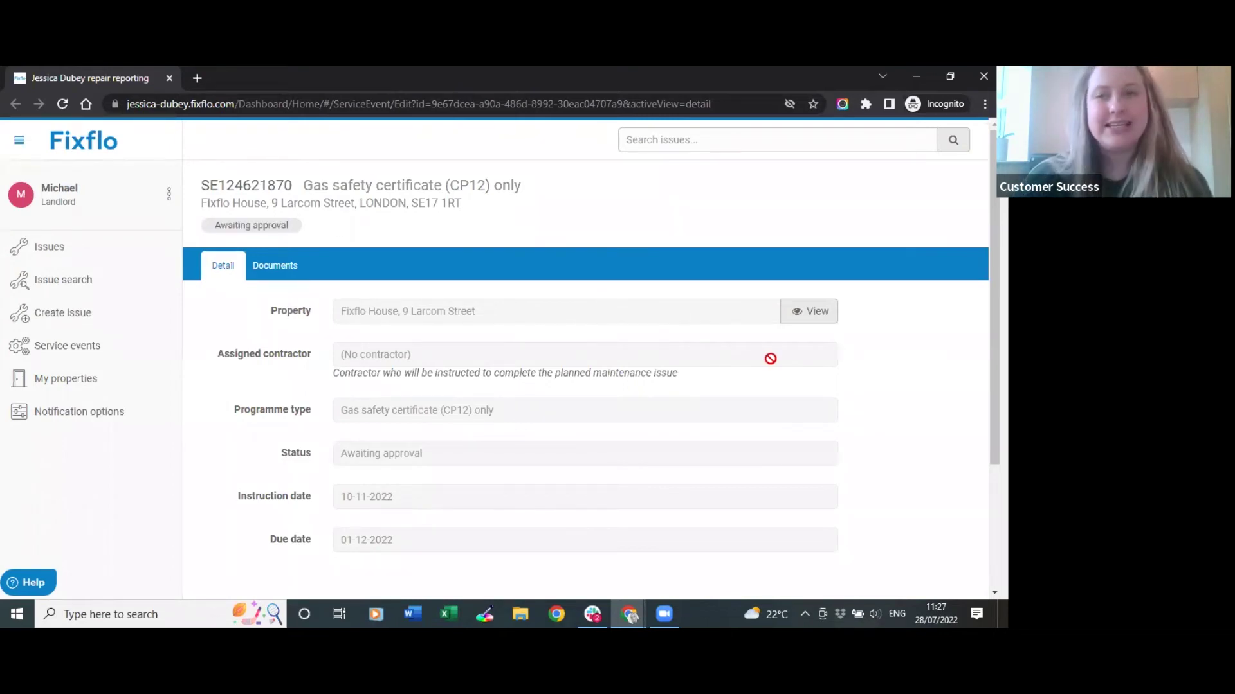
# Step: Review the event's due date, the landlord's response options and the approval status in the landlord view
pyautogui.scroll(-1, 771, 358)
pyautogui.scroll(-1, 746, 338)
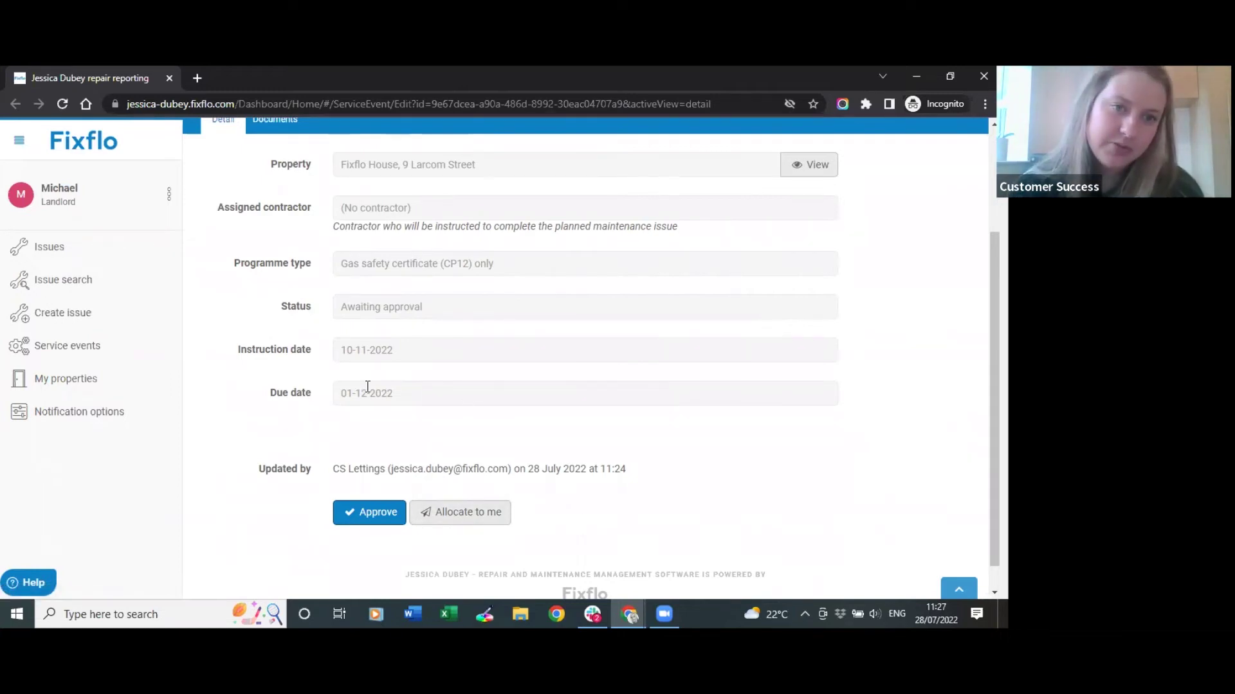
pyautogui.moveTo(255, 393); pyautogui.dragTo(400, 391)
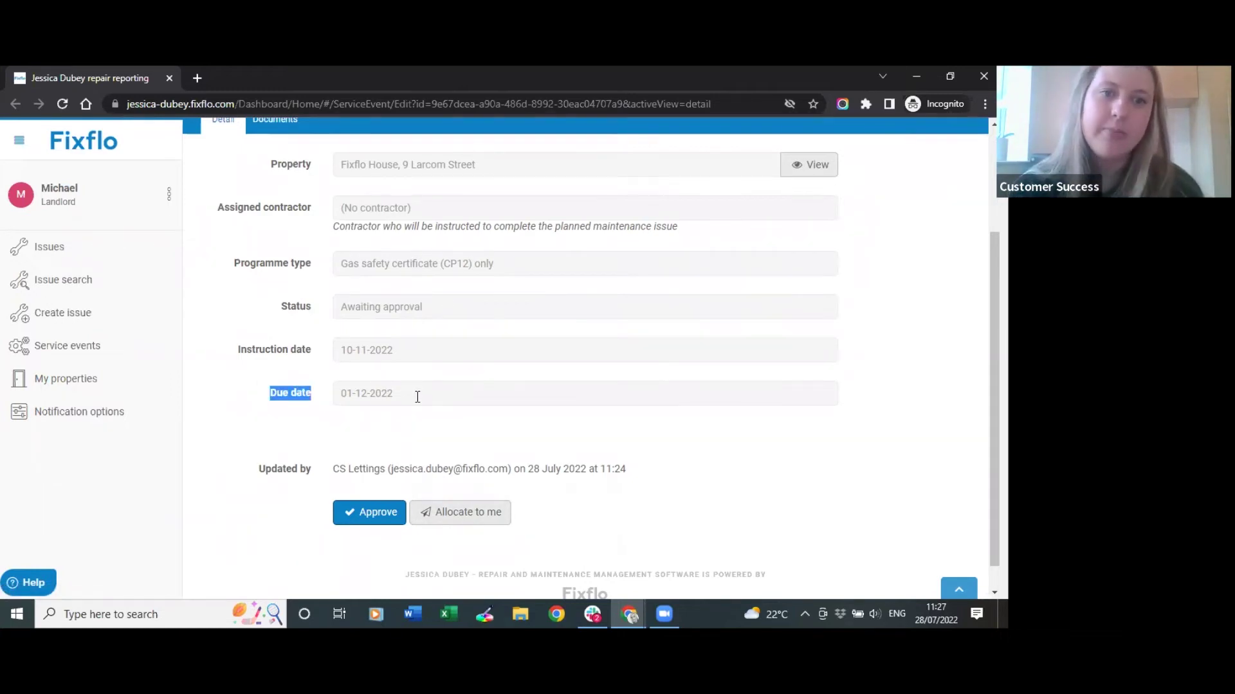
pyautogui.click(417, 397)
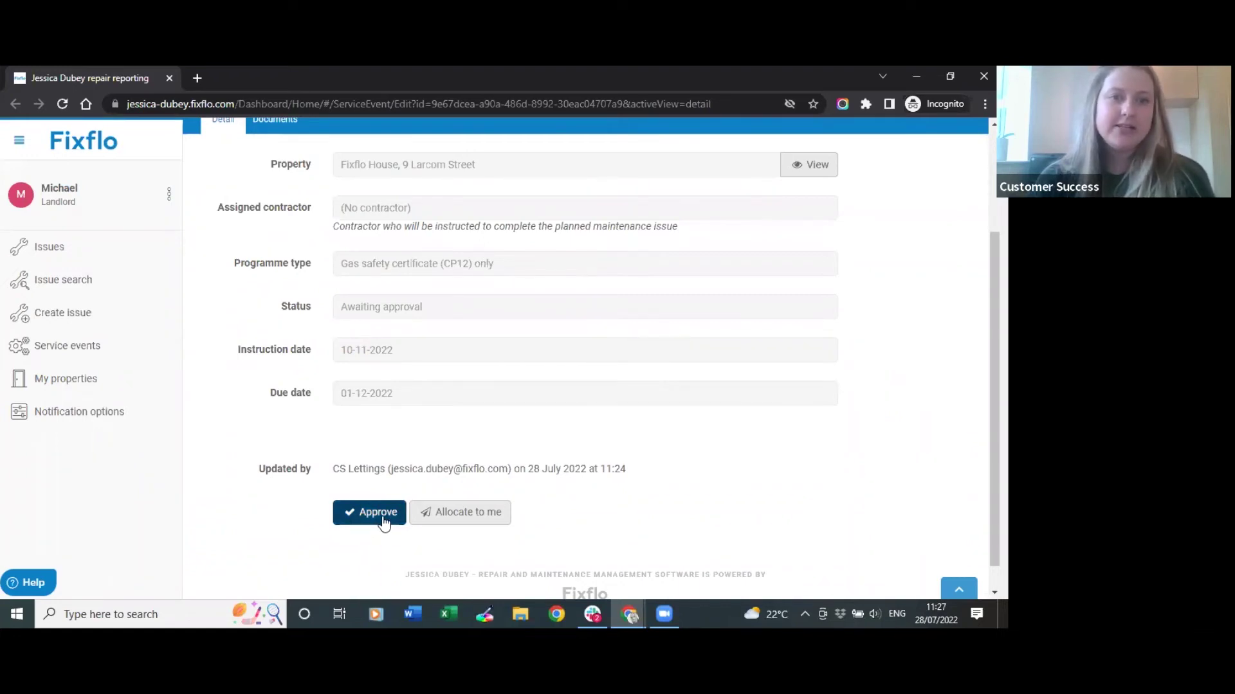
pyautogui.scroll(3, 322, 424)
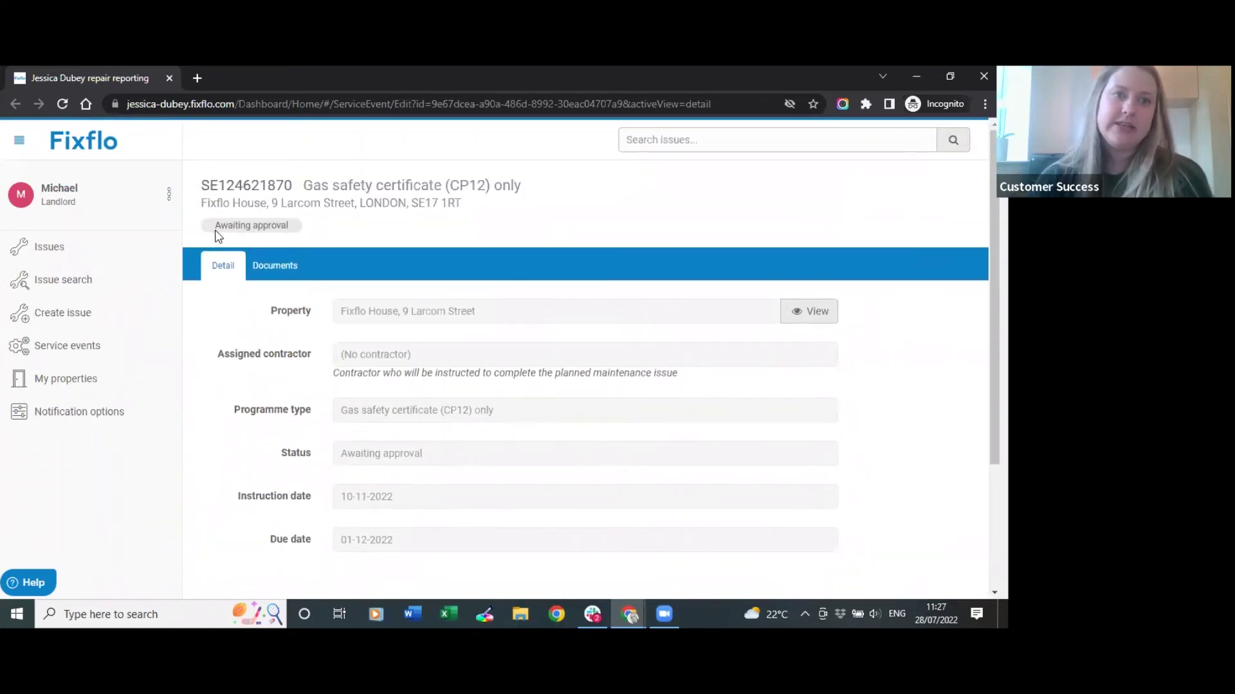
pyautogui.moveTo(213, 226); pyautogui.dragTo(300, 230)
pyautogui.click(284, 229)
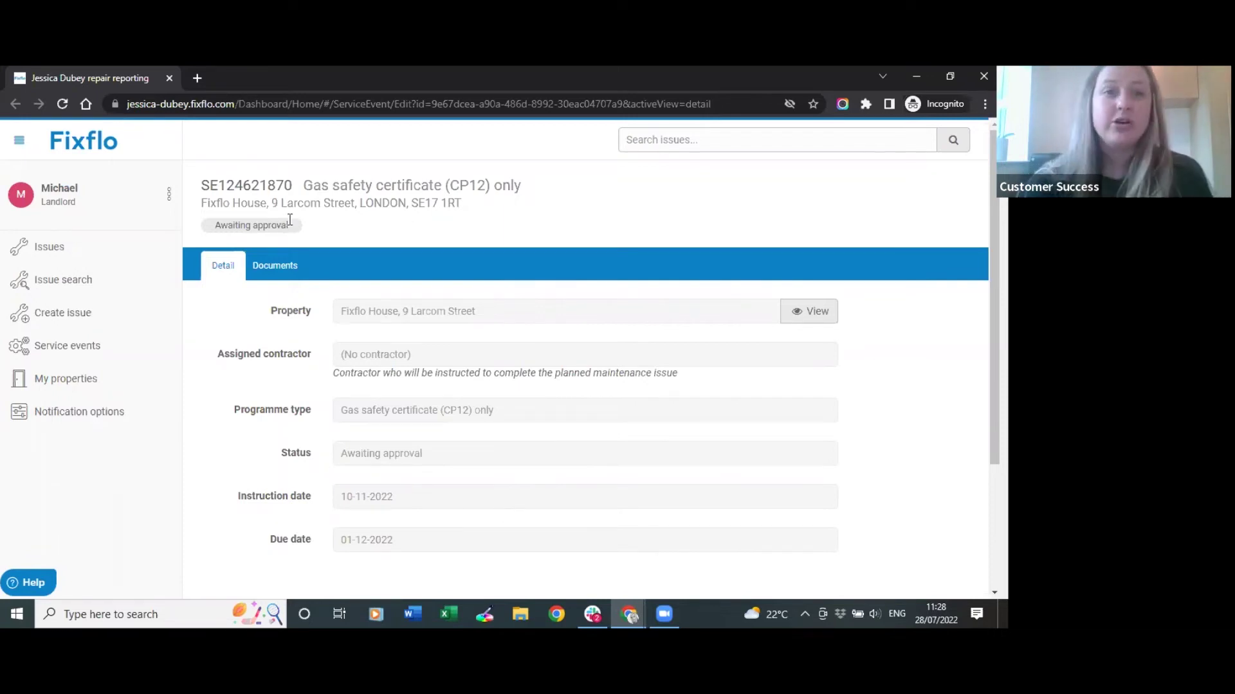
# Step: Approve the gas safety event as the landlord and check its updated status and remaining options
pyautogui.scroll(-3, 590, 392)
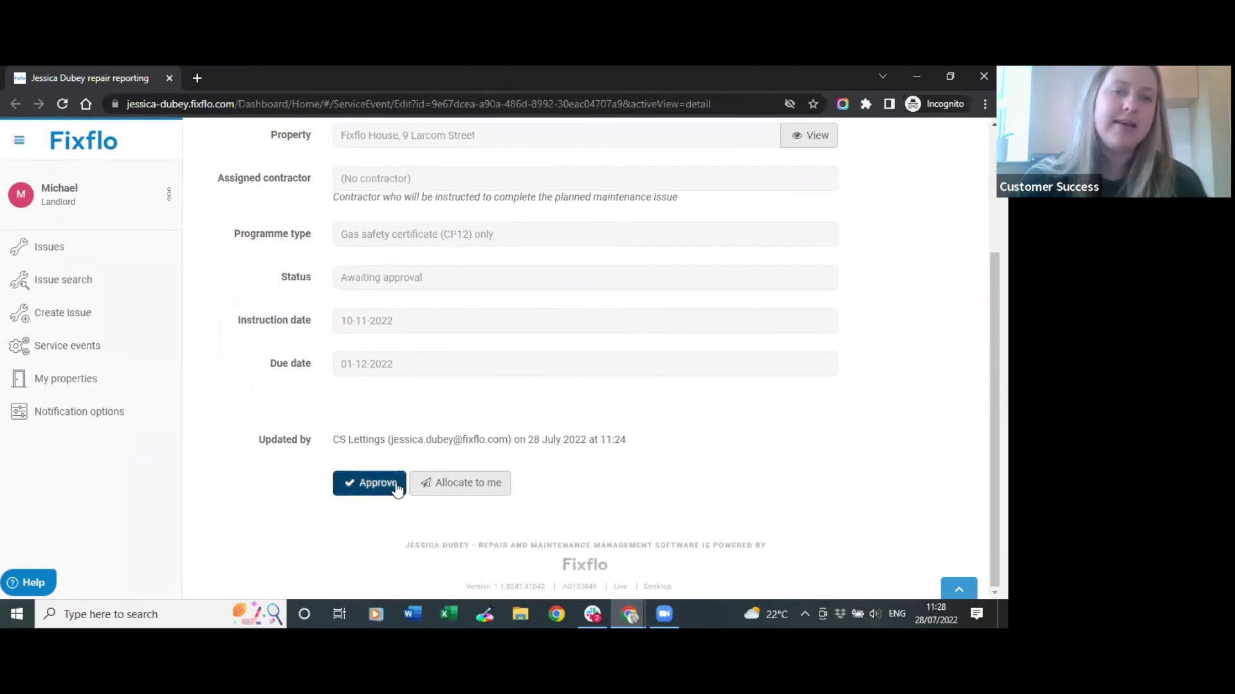
pyautogui.click(396, 481)
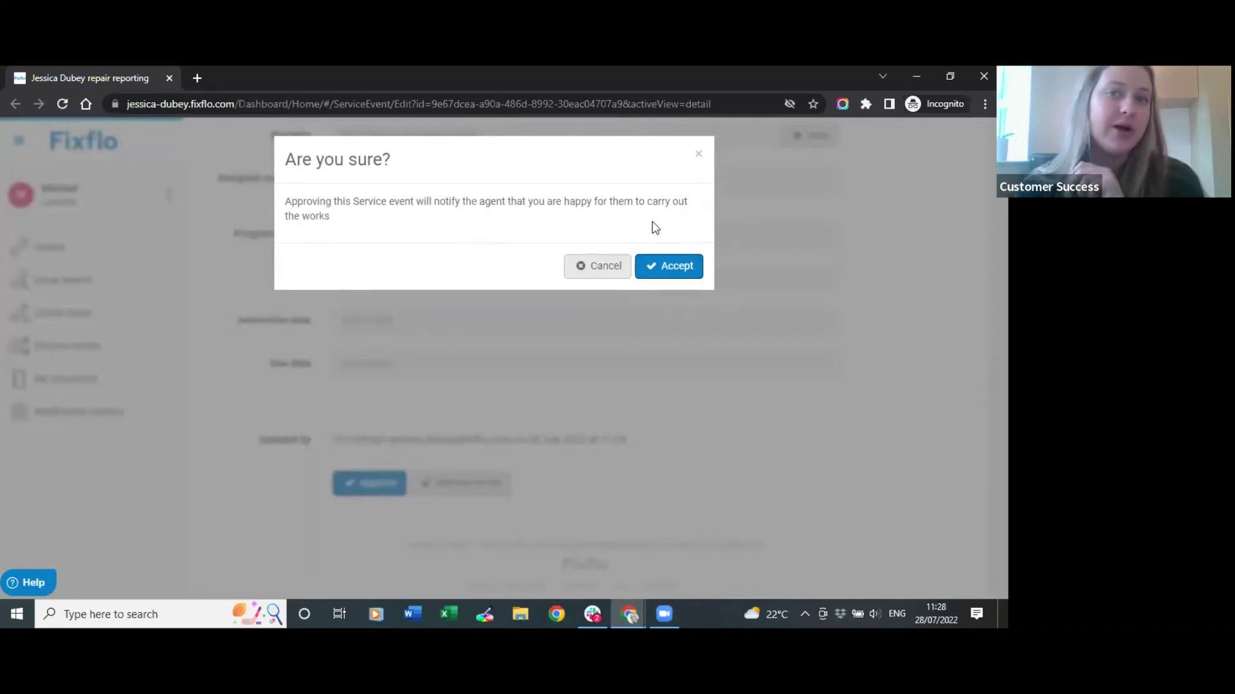
pyautogui.click(654, 281)
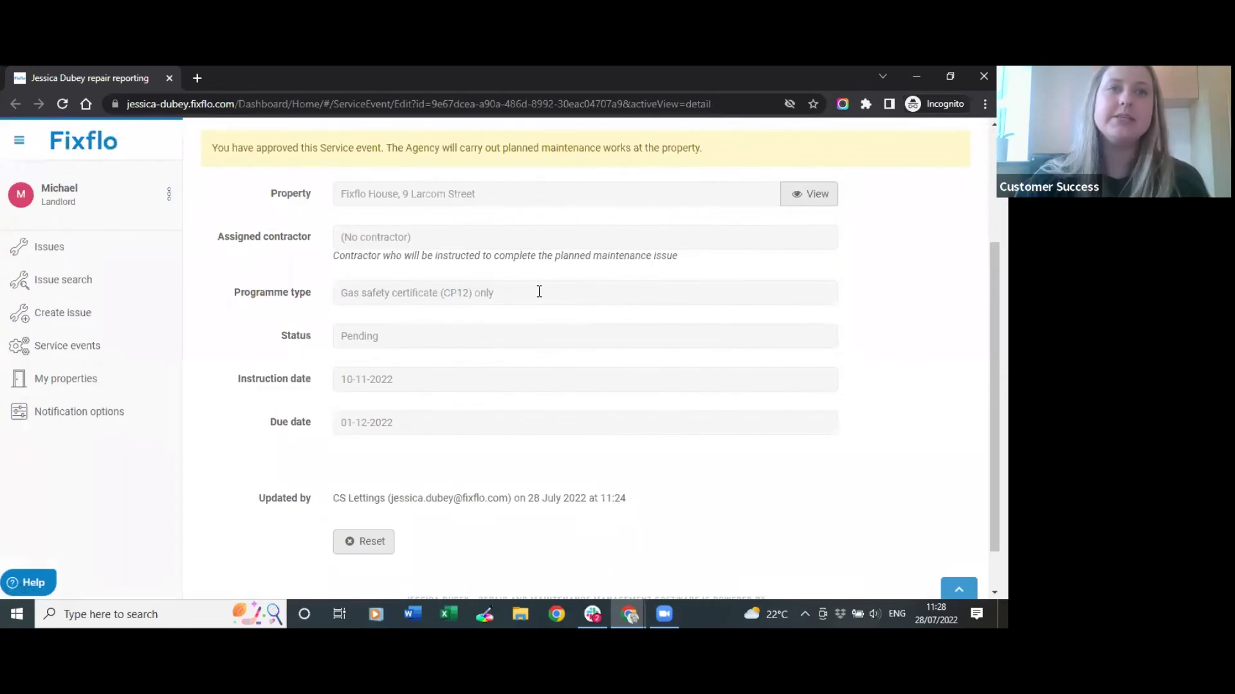
pyautogui.scroll(2, 539, 292)
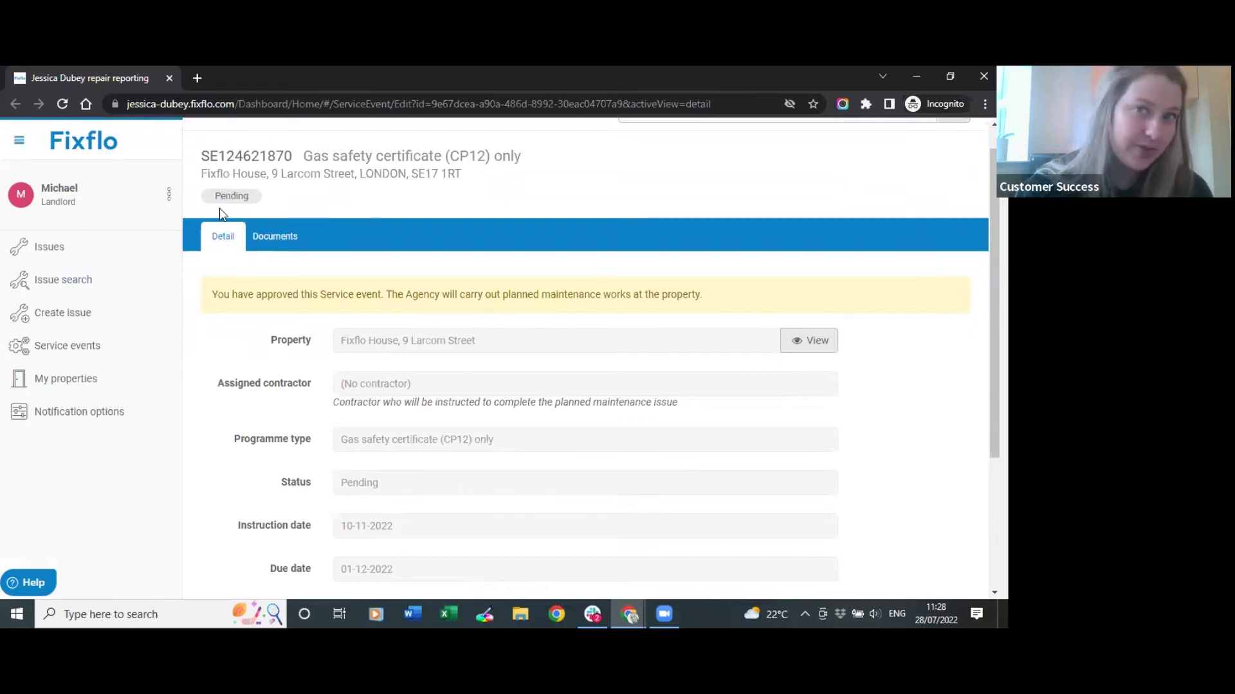
pyautogui.scroll(-3, 607, 318)
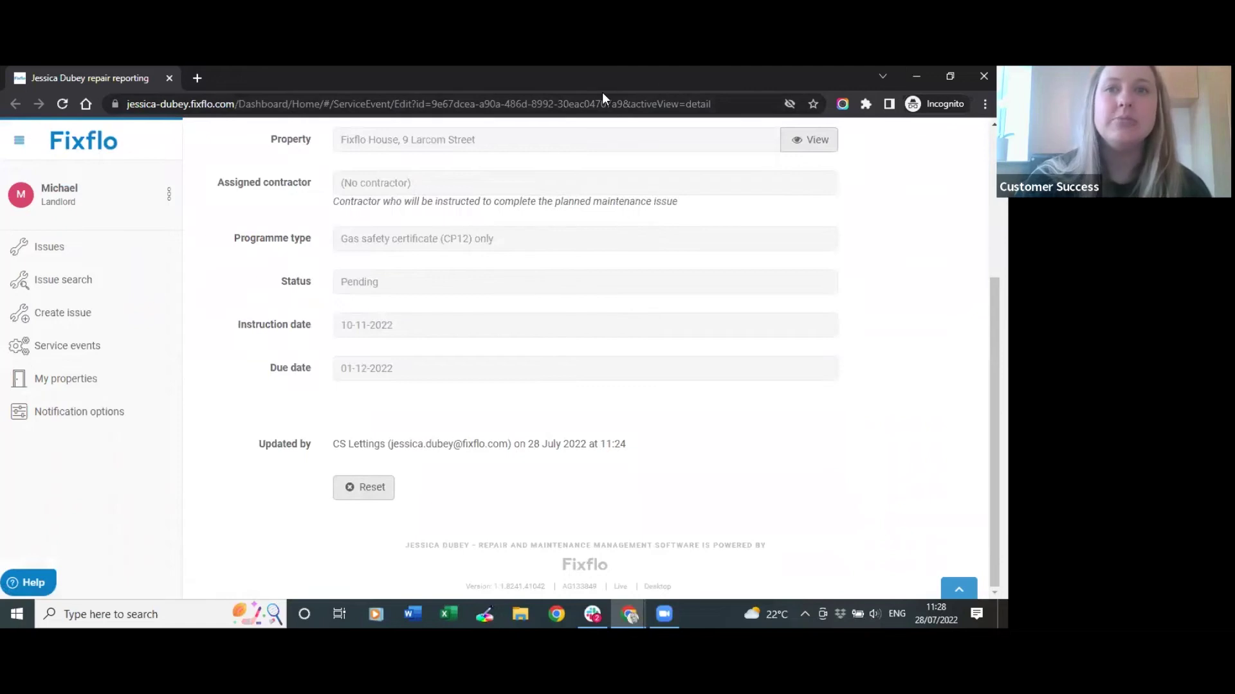
# Step: Return to the agent's Fixflo window and refresh the gas safety event to check its status after the landlord's approval
pyautogui.hotkey('alt', 'Tab')
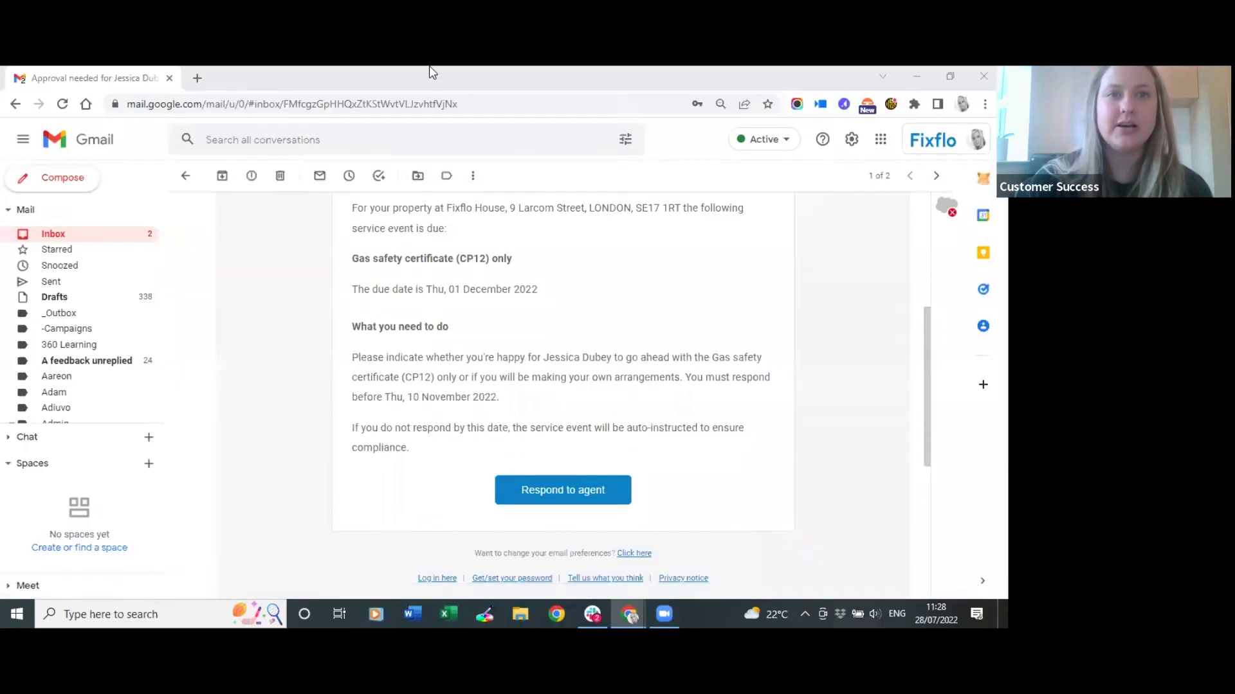
pyautogui.hotkey('alt', 'Tab')
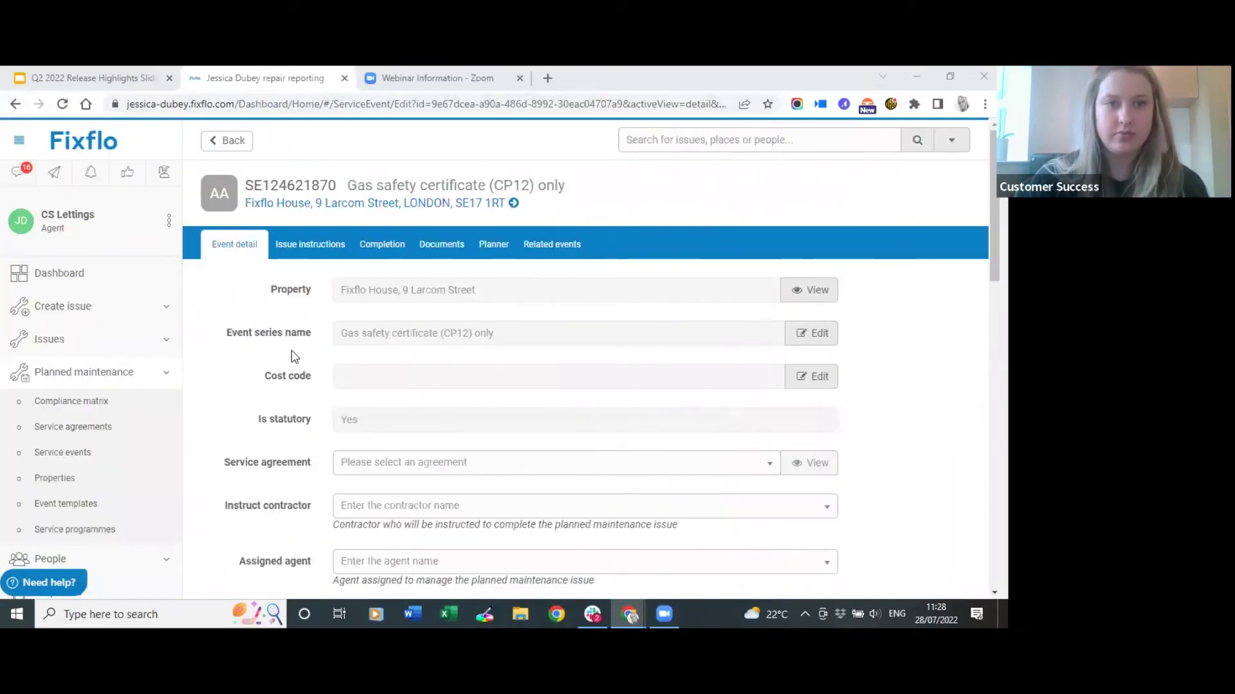
pyautogui.moveTo(218, 211)
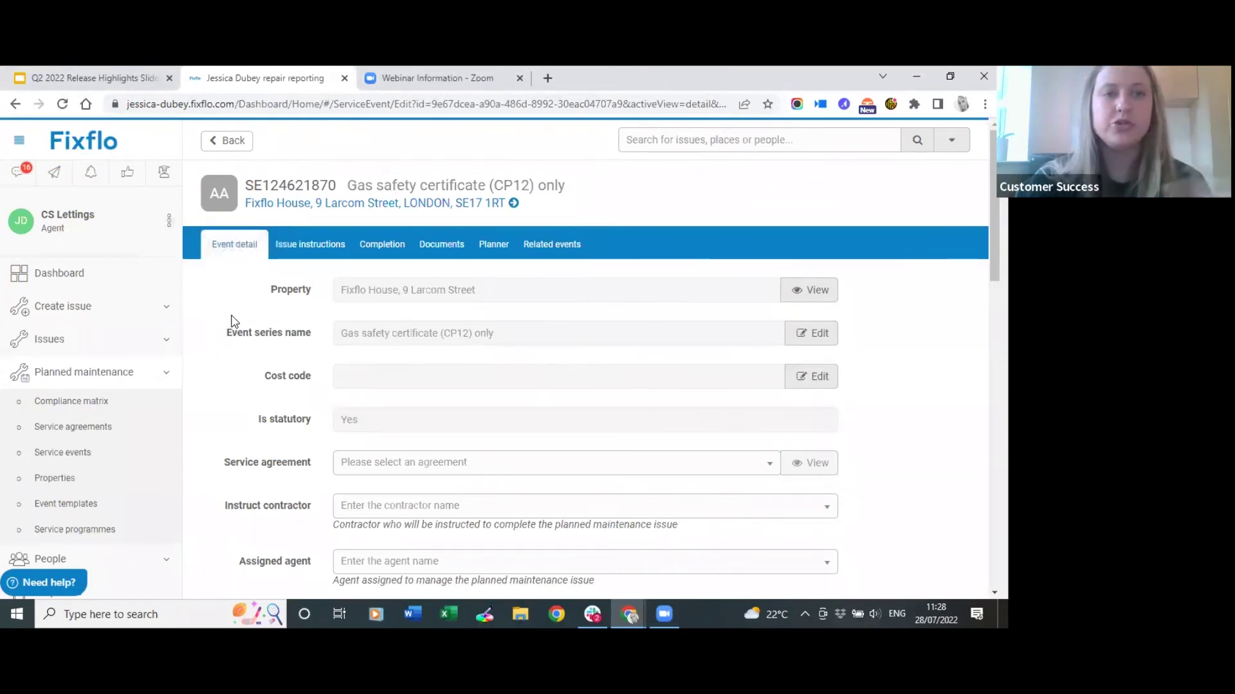
pyautogui.press('F5')
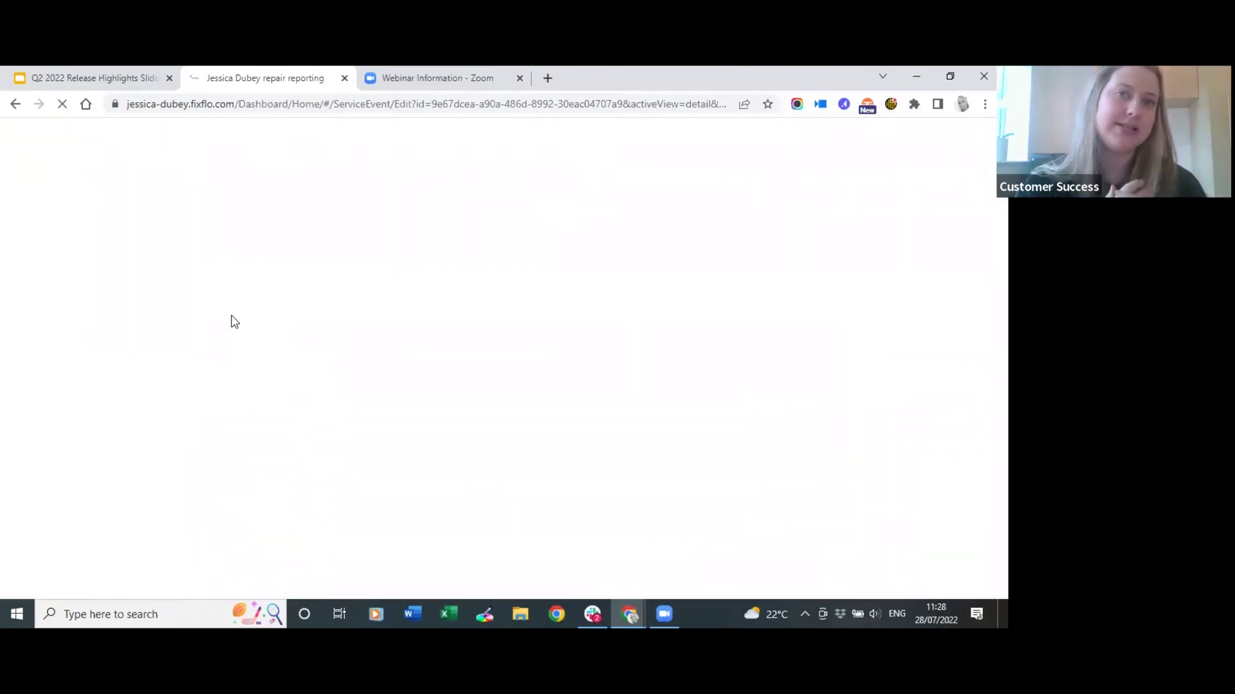
pyautogui.click(163, 172)
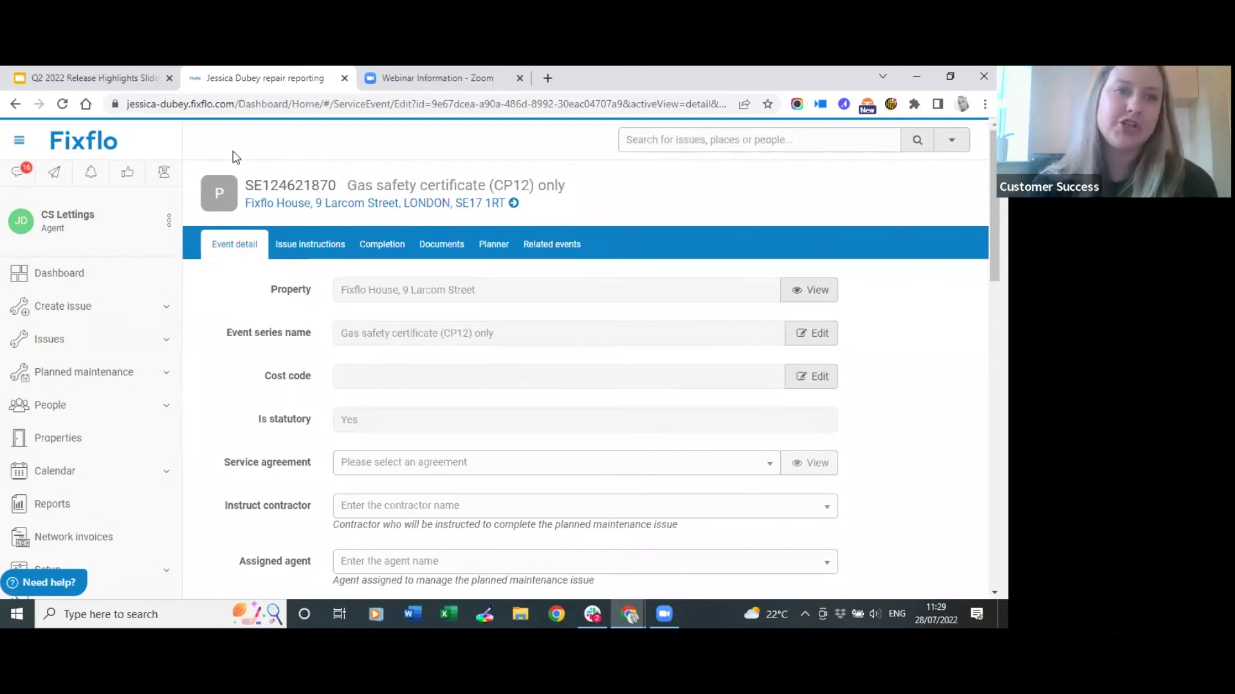
# Step: Check the gas safety event's issue instructions and return to its event details
pyautogui.click(283, 249)
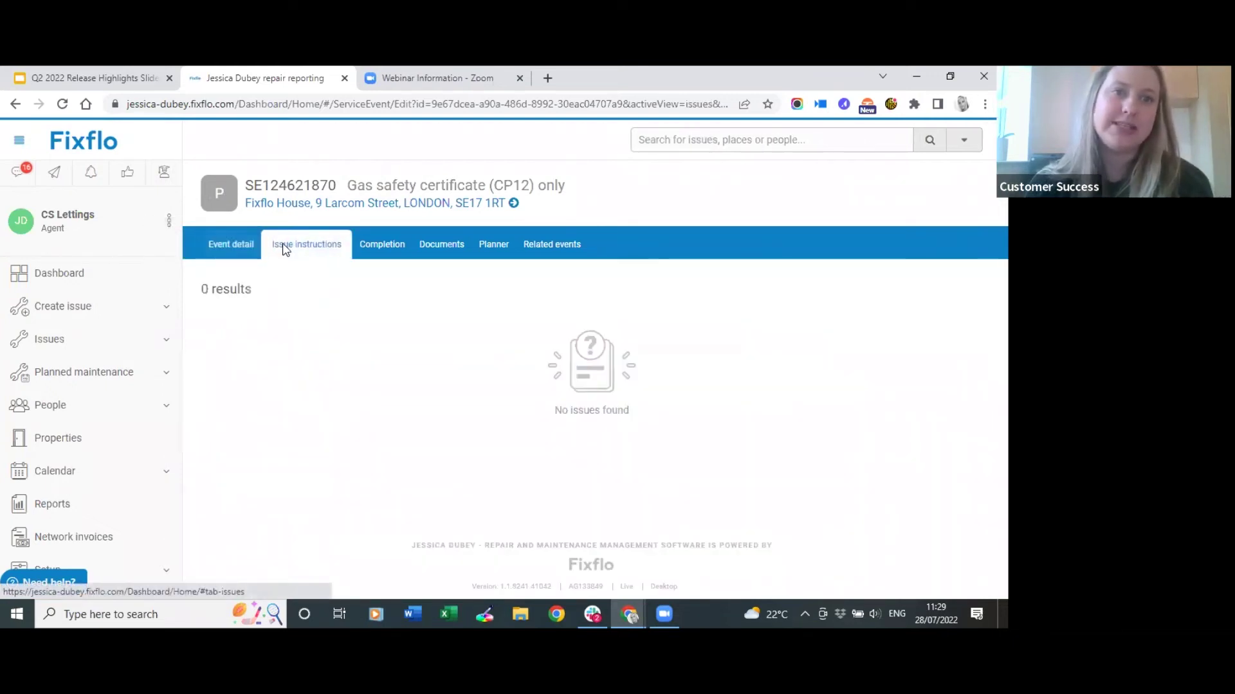
pyautogui.click(227, 248)
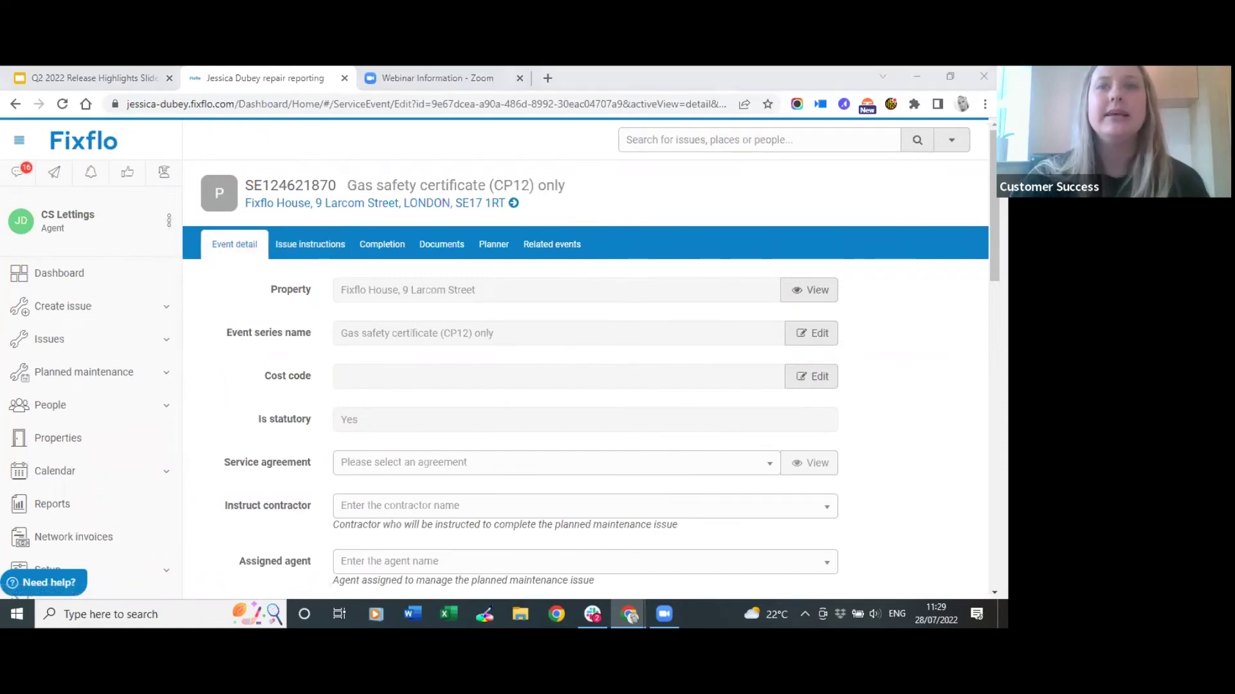
# Step: In the incognito landlord window, reset the gas safety event's approval and allocate the event to the landlord, accepting both confirmations
pyautogui.doubleClick(496, 153)
pyautogui.scroll(-4, 507, 380)
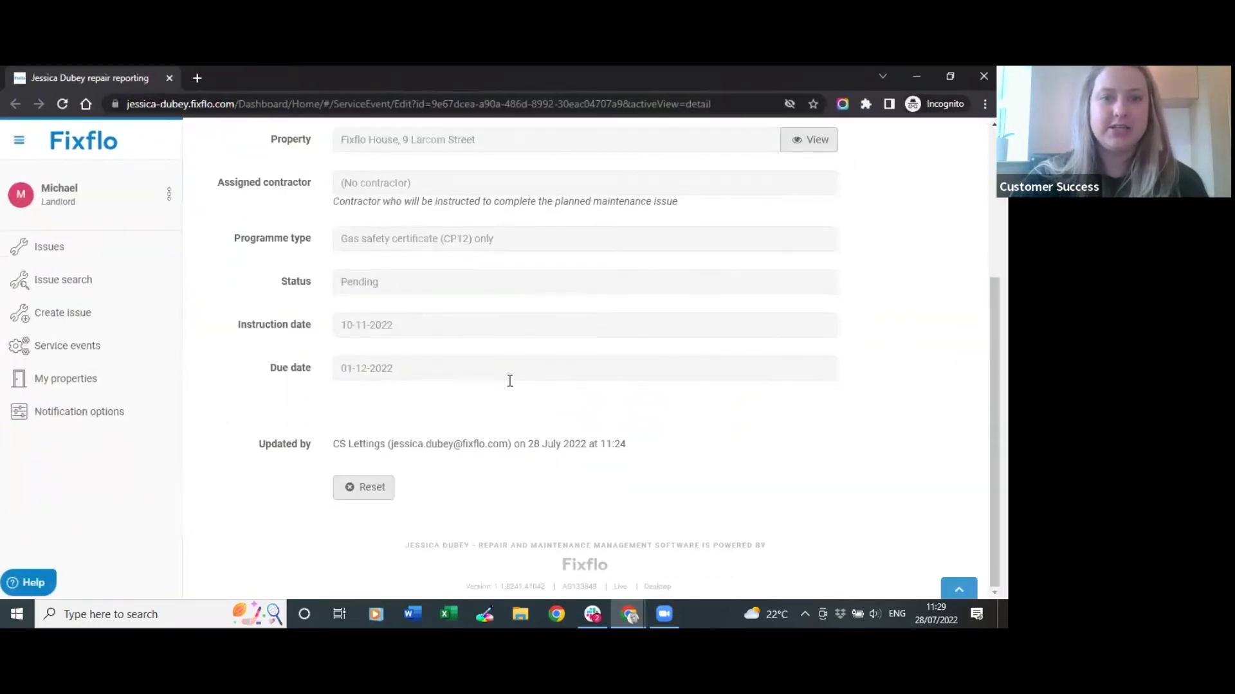
pyautogui.click(373, 497)
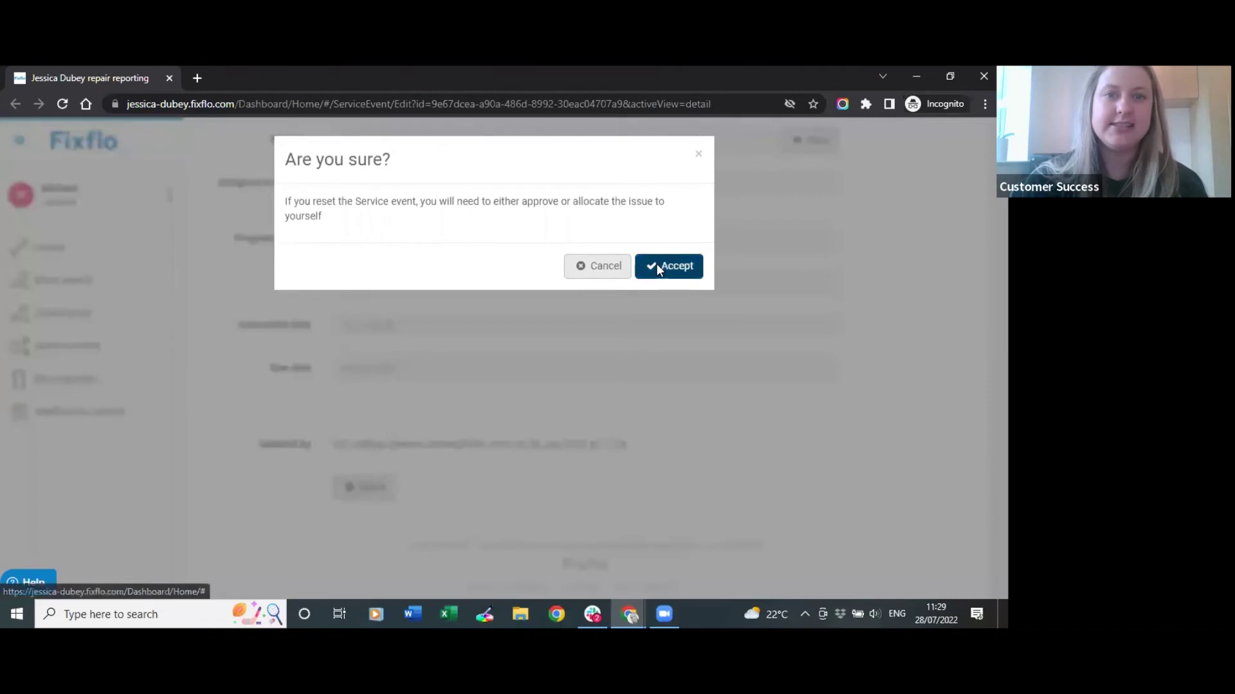
pyautogui.click(657, 267)
pyautogui.click(457, 494)
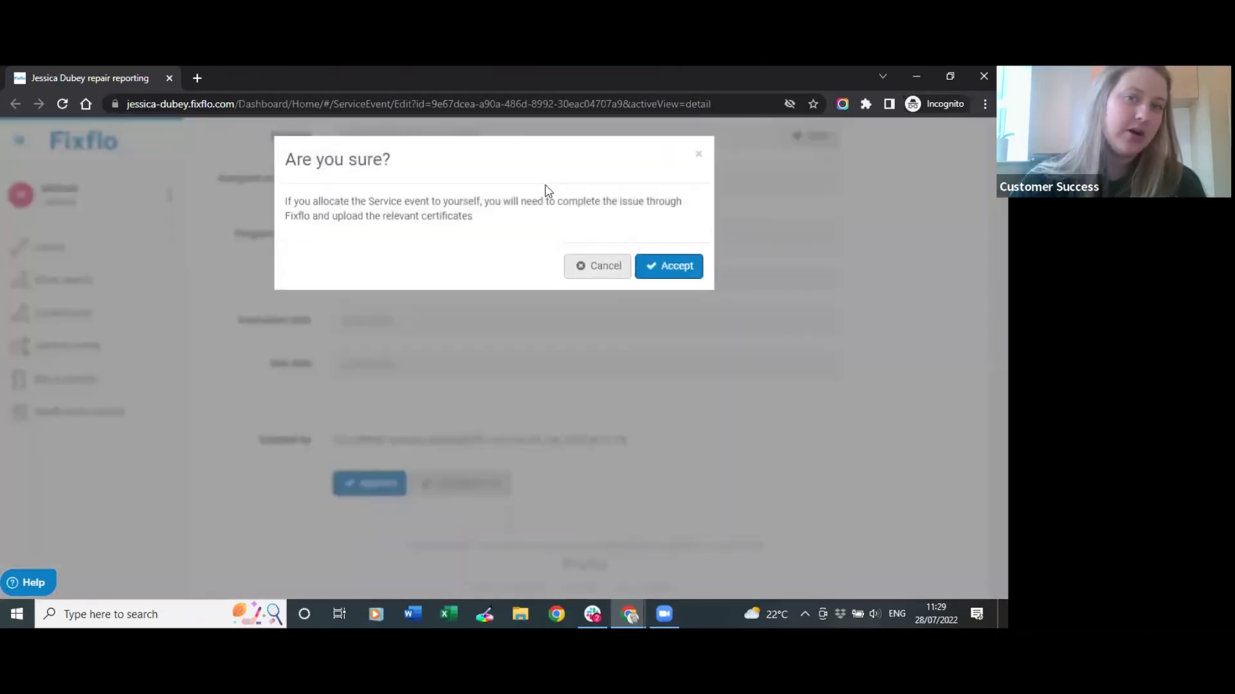
pyautogui.click(683, 274)
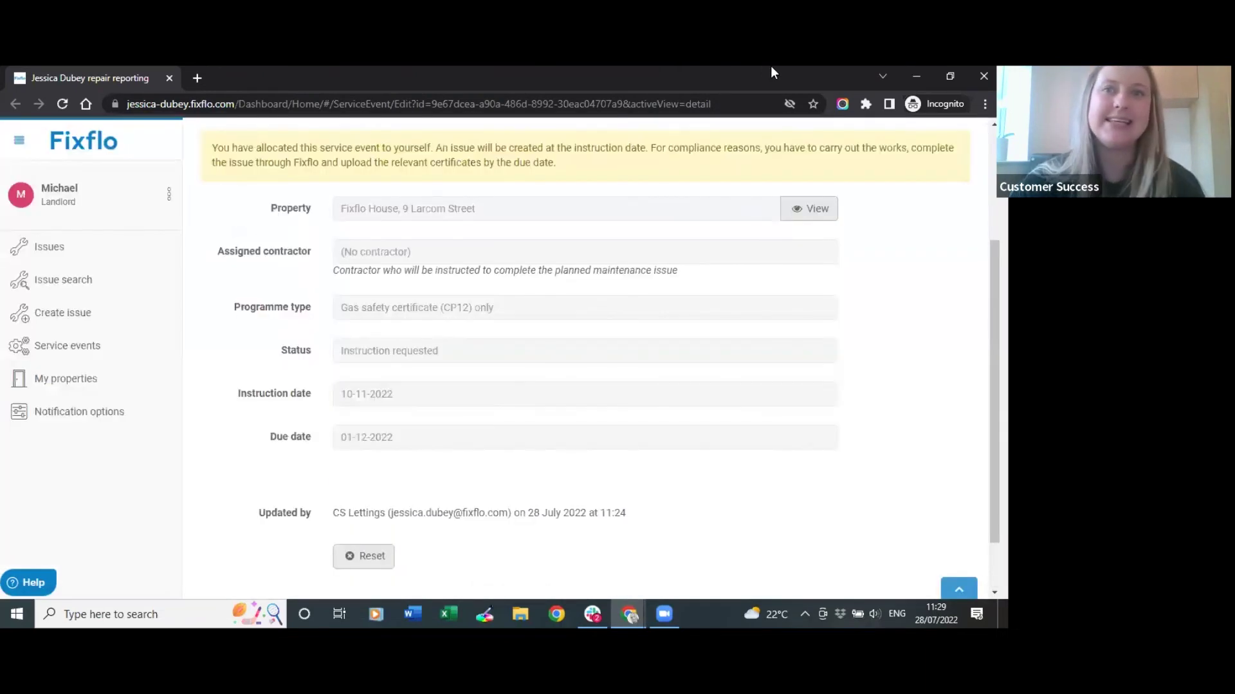
# Step: Return to the agent's Fixflo window and refresh the gas safety event to check its status after the landlord's self-allocation
pyautogui.hotkey('alt', 'Tab')
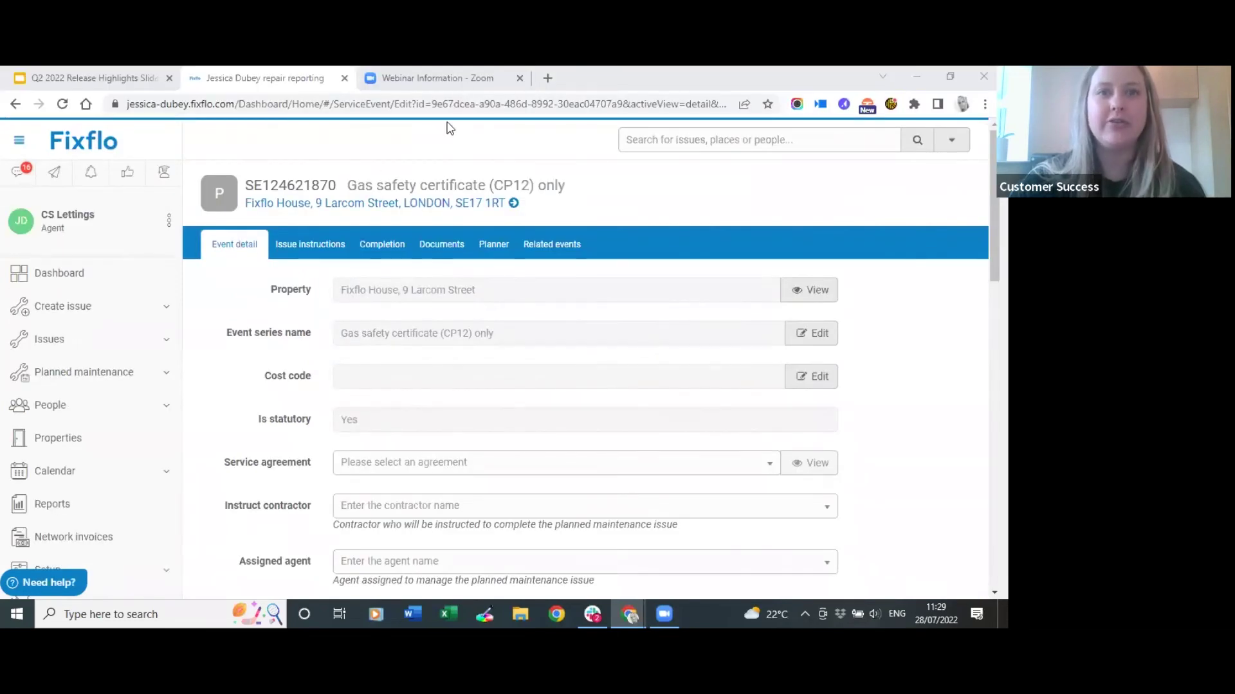
pyautogui.press('F5')
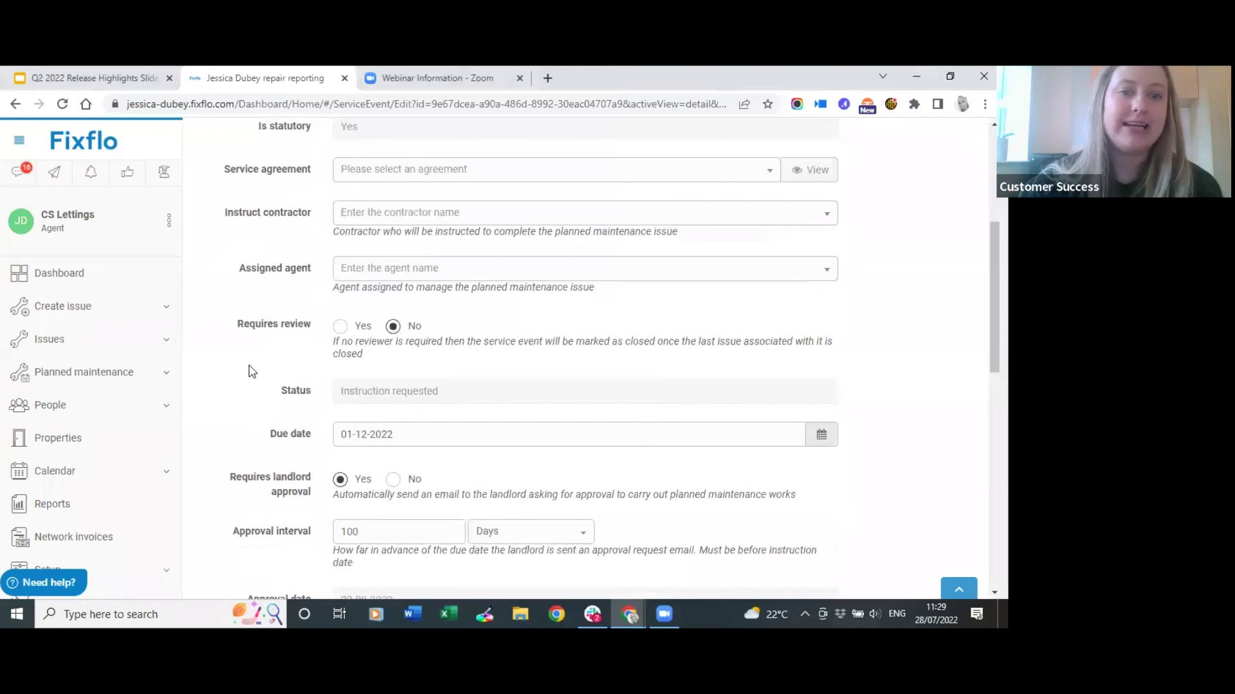
pyautogui.scroll(5, 251, 372)
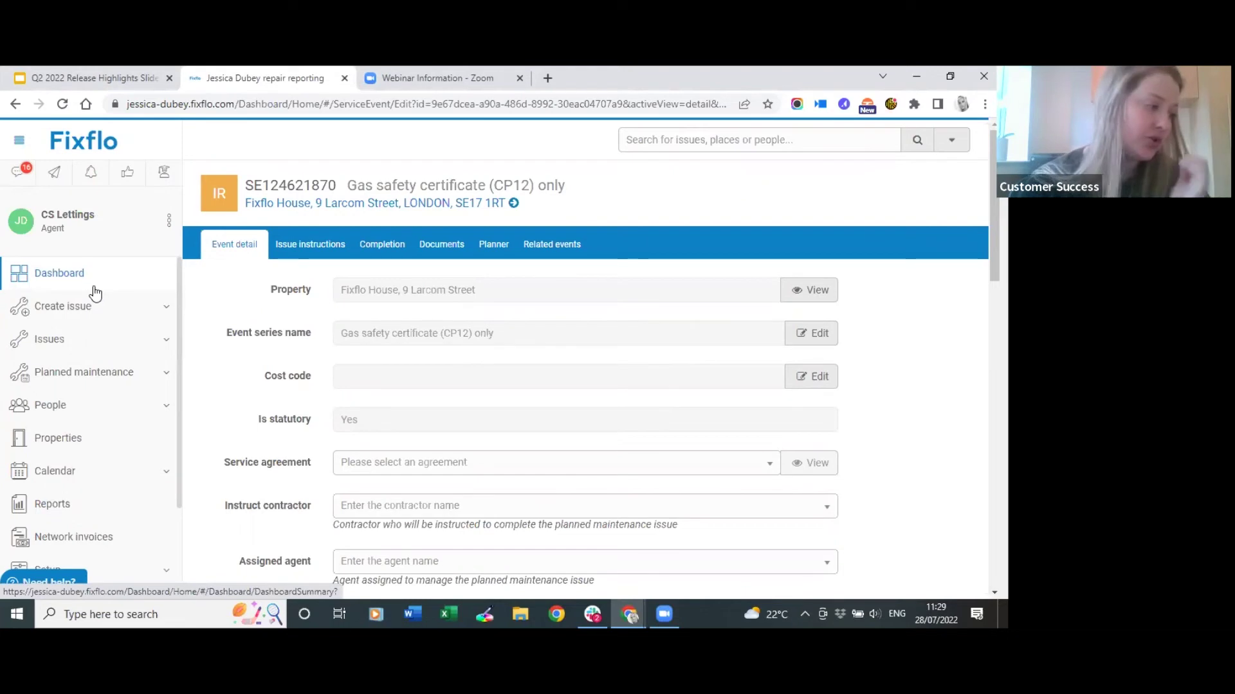
# Step: Switch to the Q2 2022 Release Highlights presentation in Google Slides and present the "Service event statuses" slide full screen
pyautogui.click(90, 77)
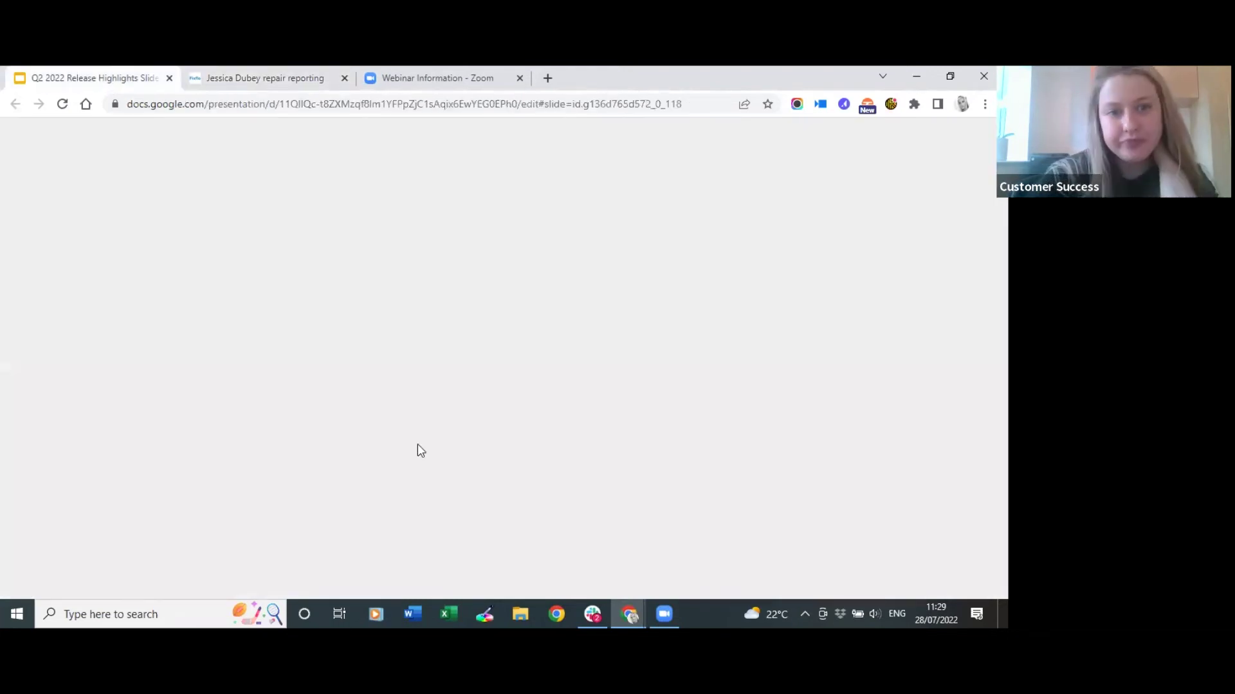
pyautogui.scroll(-2, 103, 450)
pyautogui.click(103, 453)
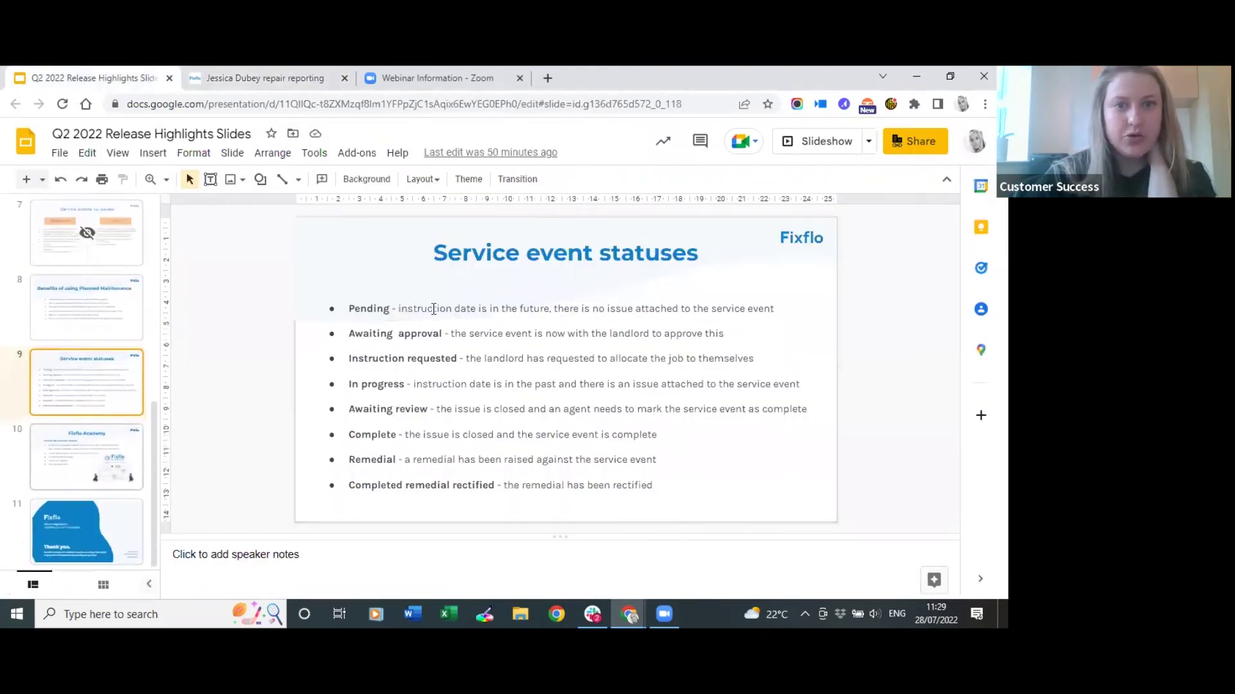
pyautogui.click(840, 143)
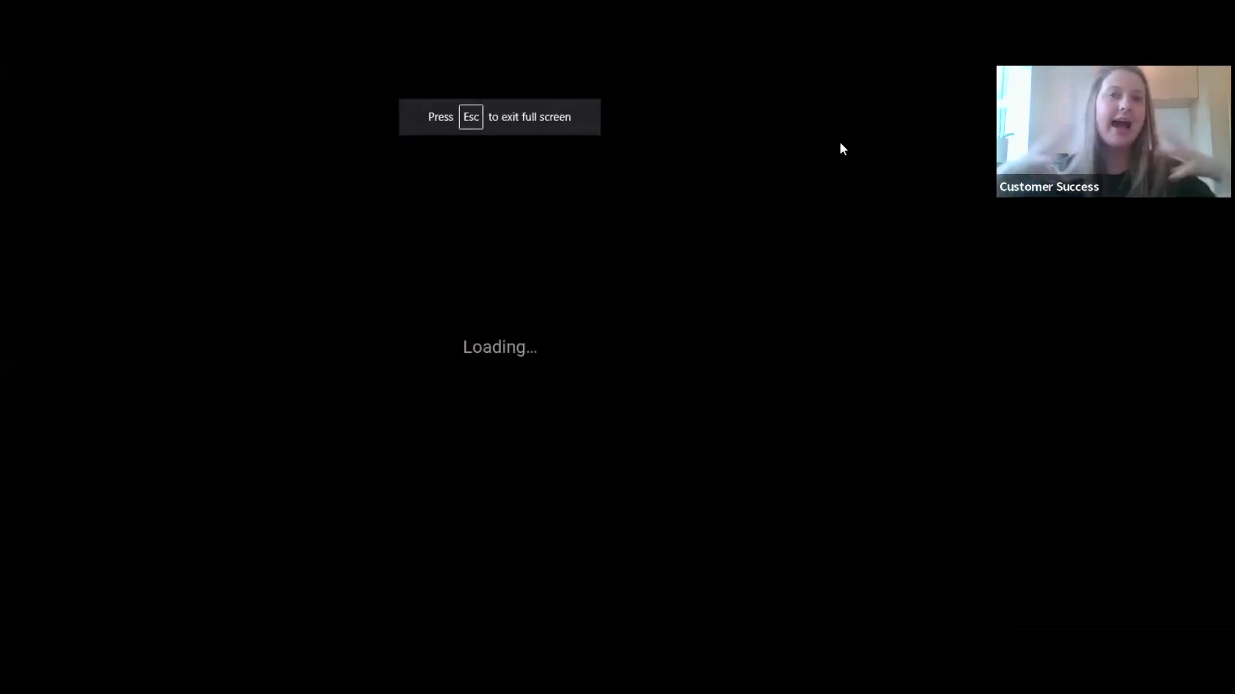
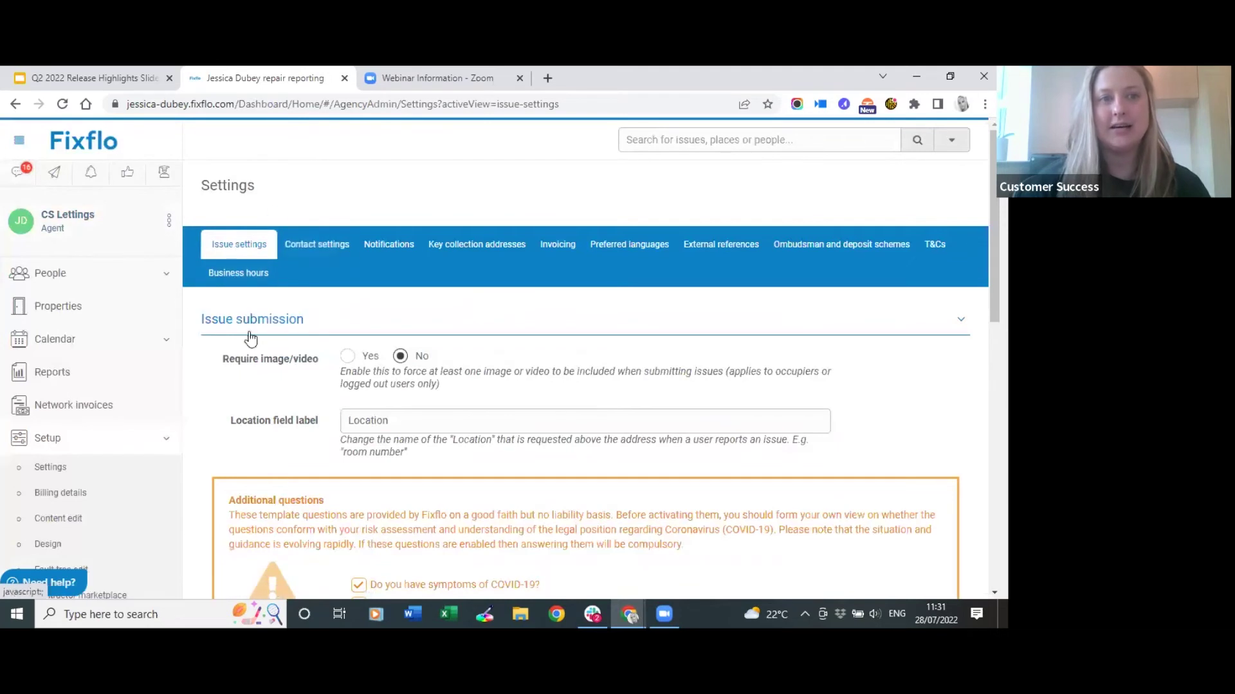
# Step: Expand the planned maintenance section of Fixflo's issue settings and review the landlord approval options and the approval interval's available units
pyautogui.scroll(-10, 418, 381)
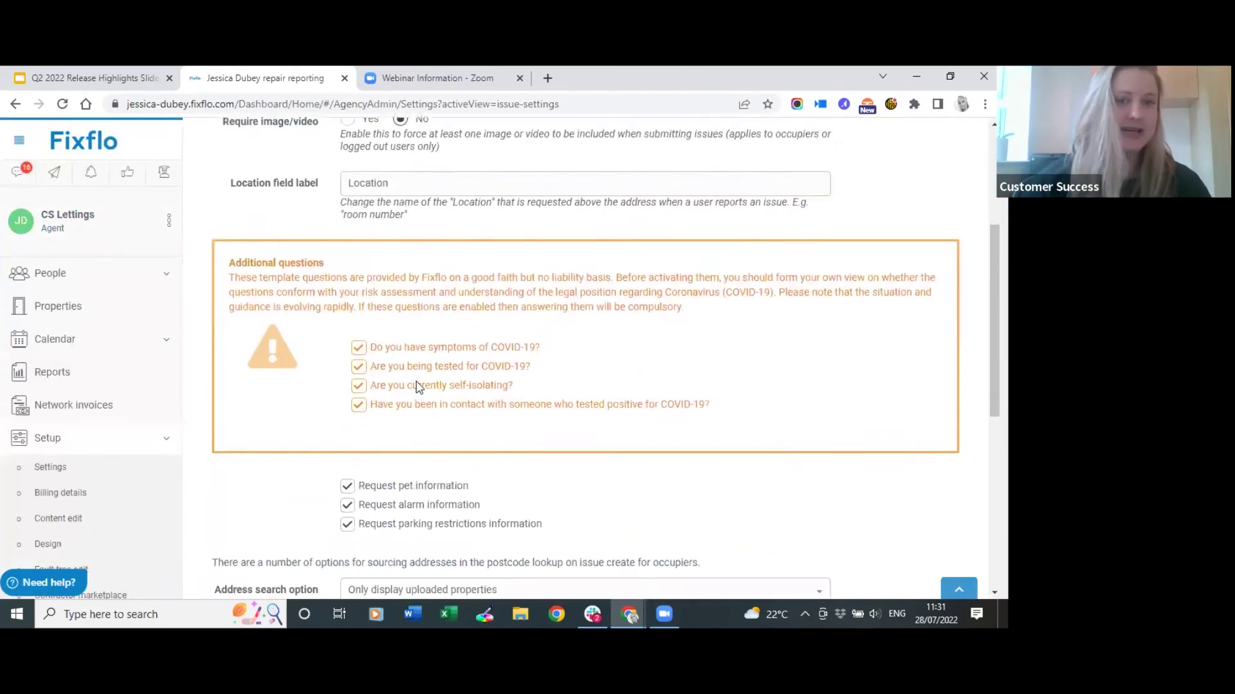
pyautogui.click(348, 441)
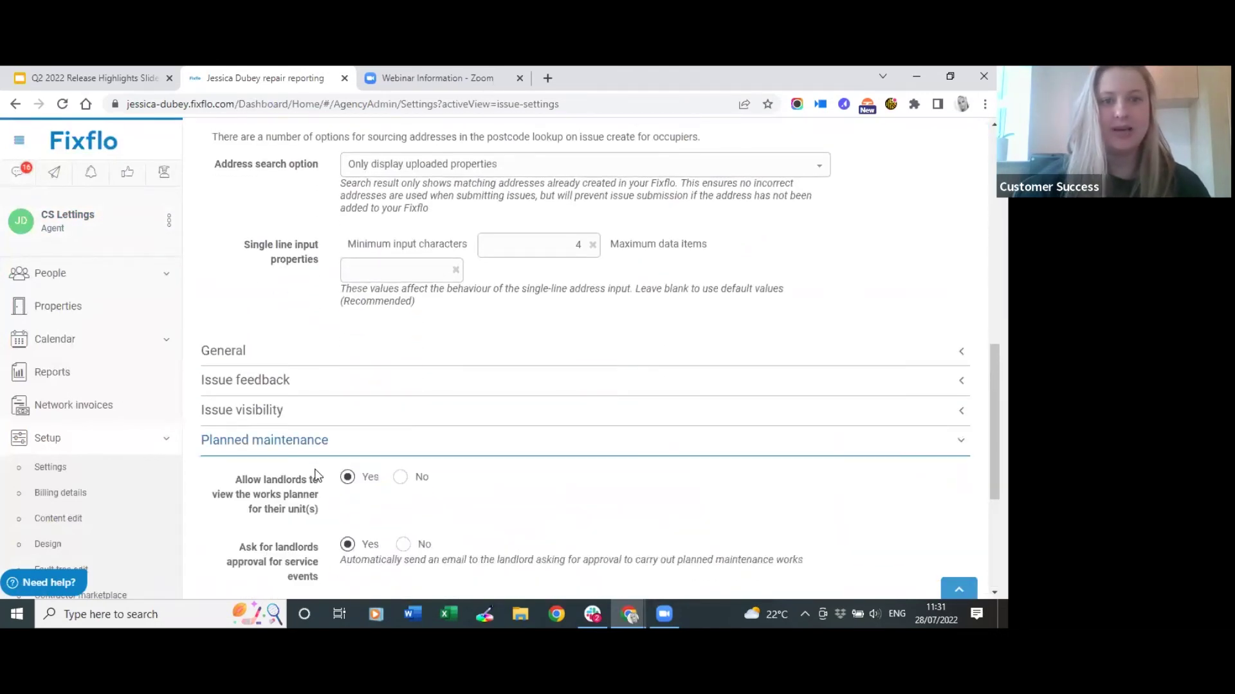
pyautogui.scroll(-3, 315, 475)
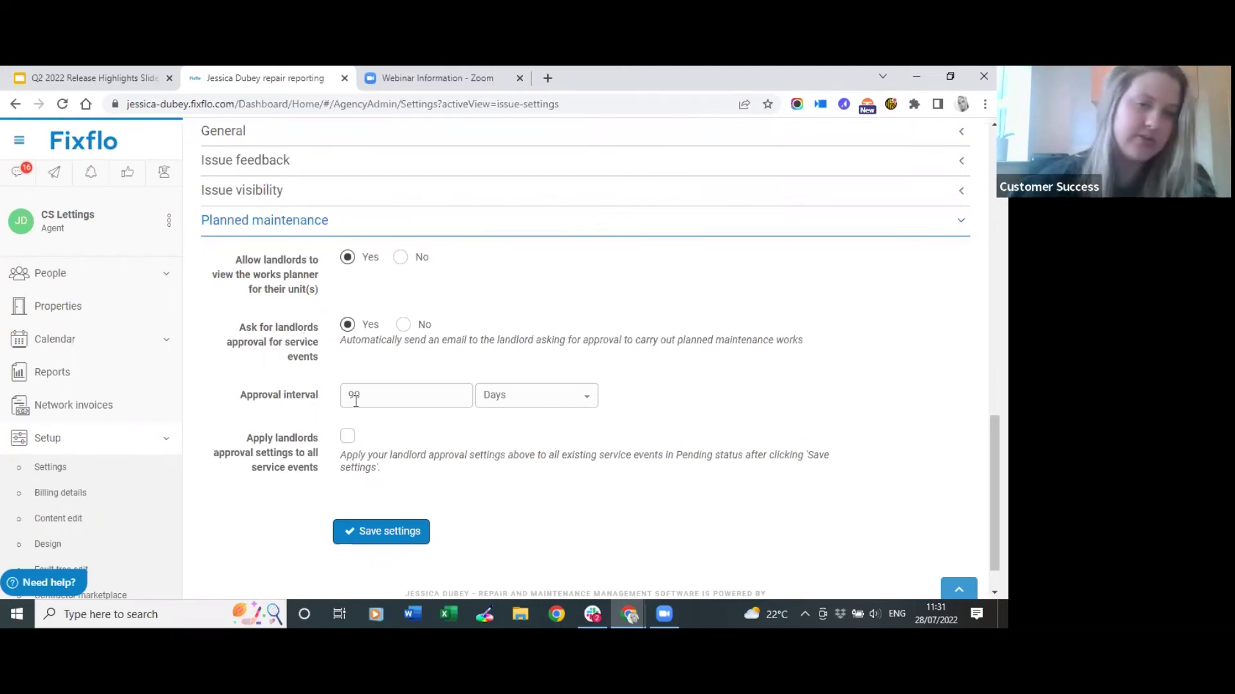
pyautogui.click(569, 400)
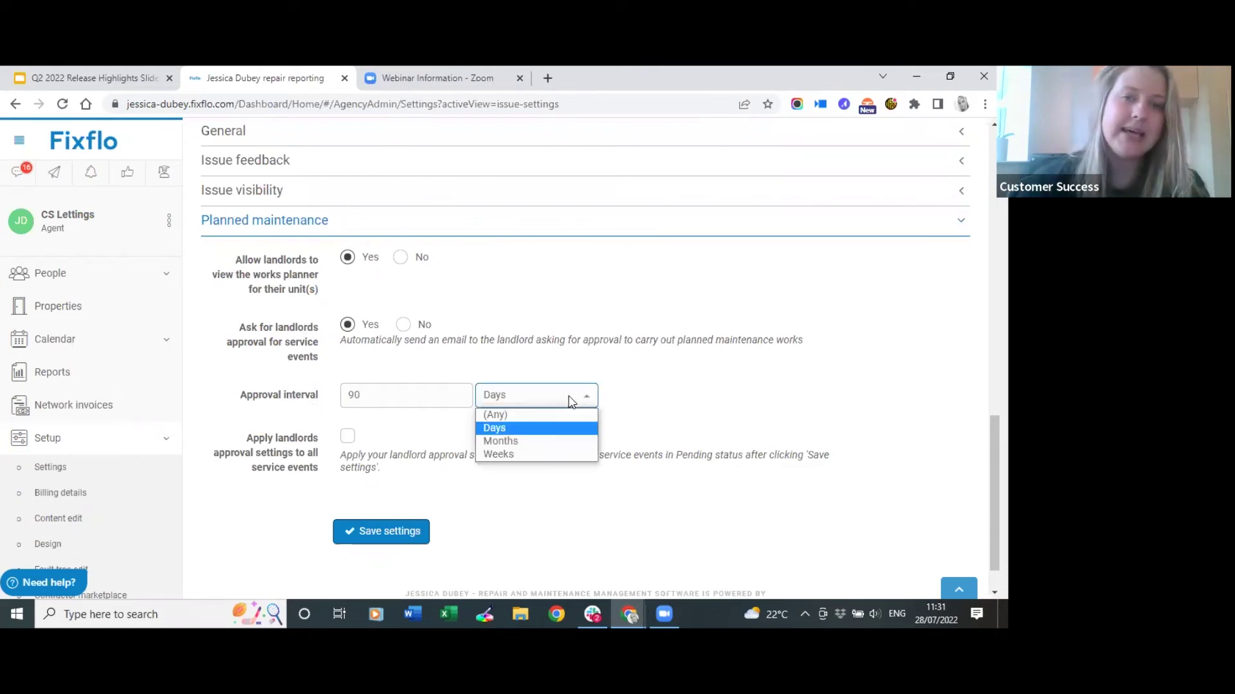
pyautogui.click(569, 400)
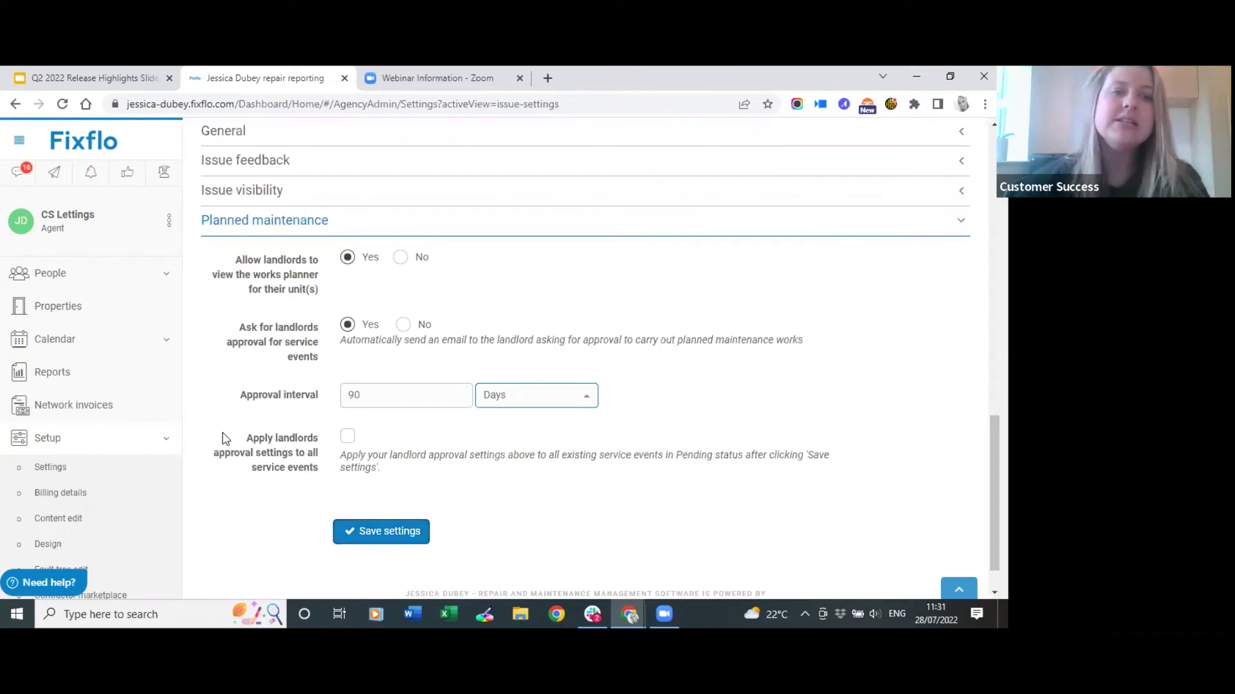
# Step: Try applying the landlord approval settings to all existing service events, and cancel at the confirmation
pyautogui.moveTo(232, 439); pyautogui.dragTo(306, 468)
pyautogui.click(325, 477)
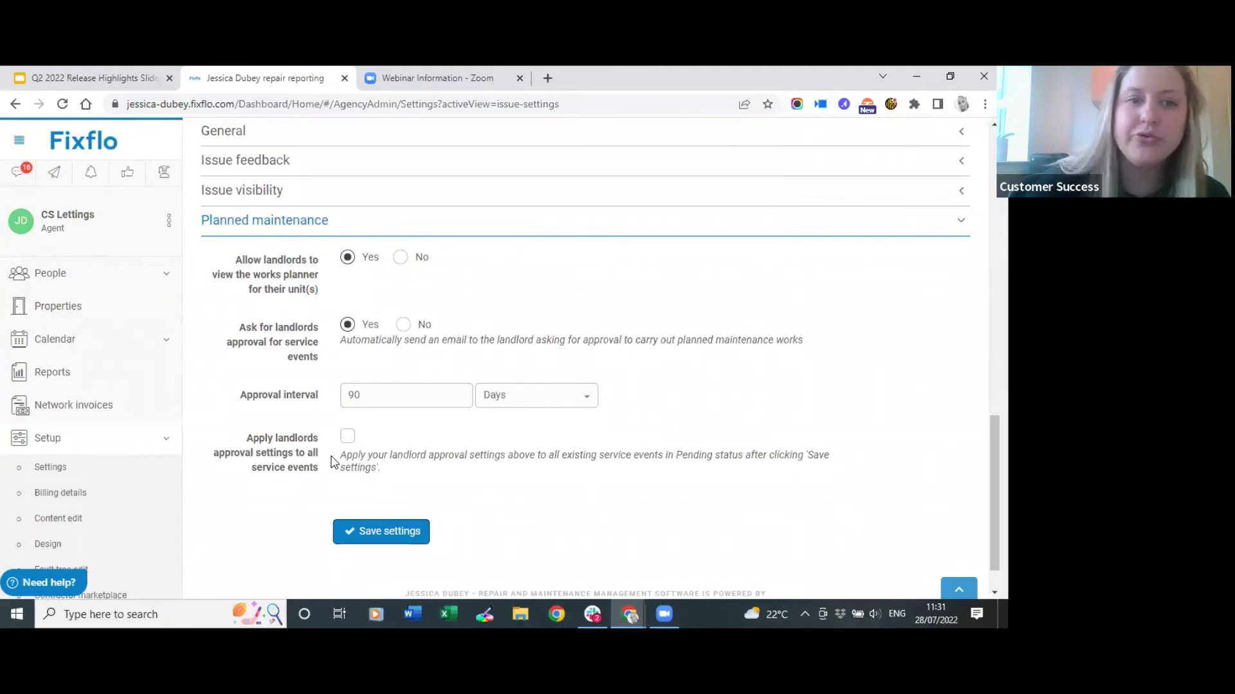
pyautogui.click(348, 438)
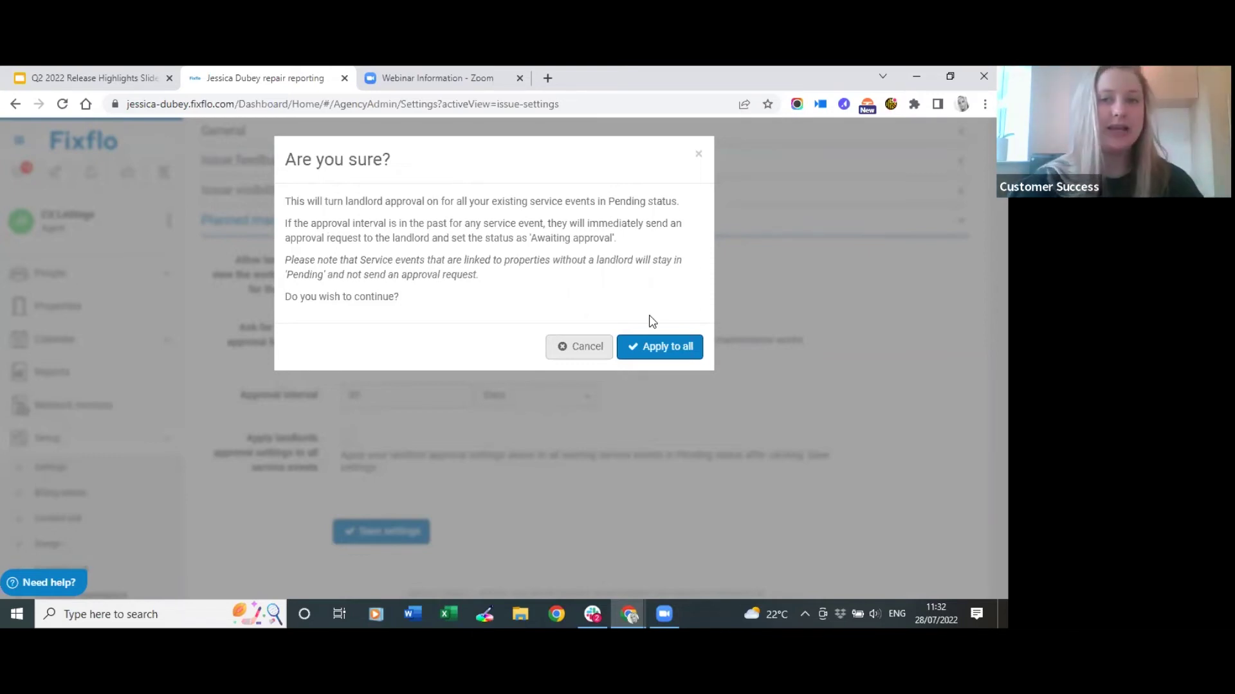
pyautogui.click(608, 350)
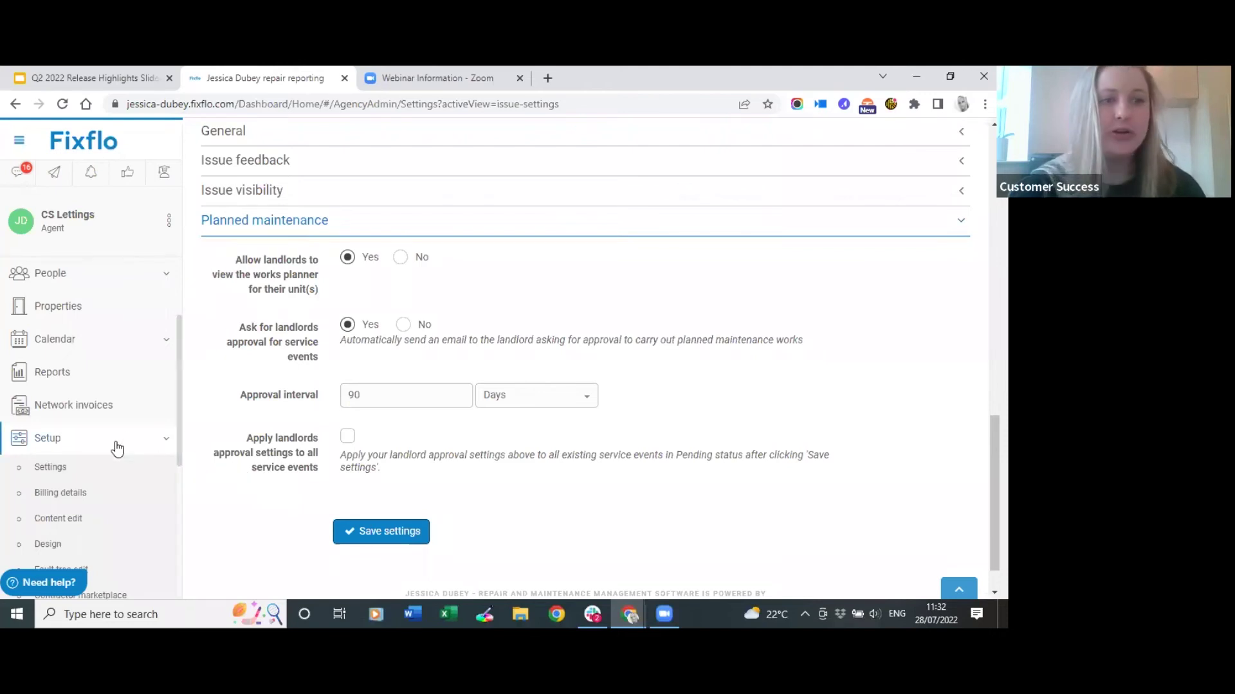
# Step: Open the notification settings and review the landlord notification defaults, including the email for service event approval requests
pyautogui.scroll(2, 387, 455)
pyautogui.scroll(15, 387, 454)
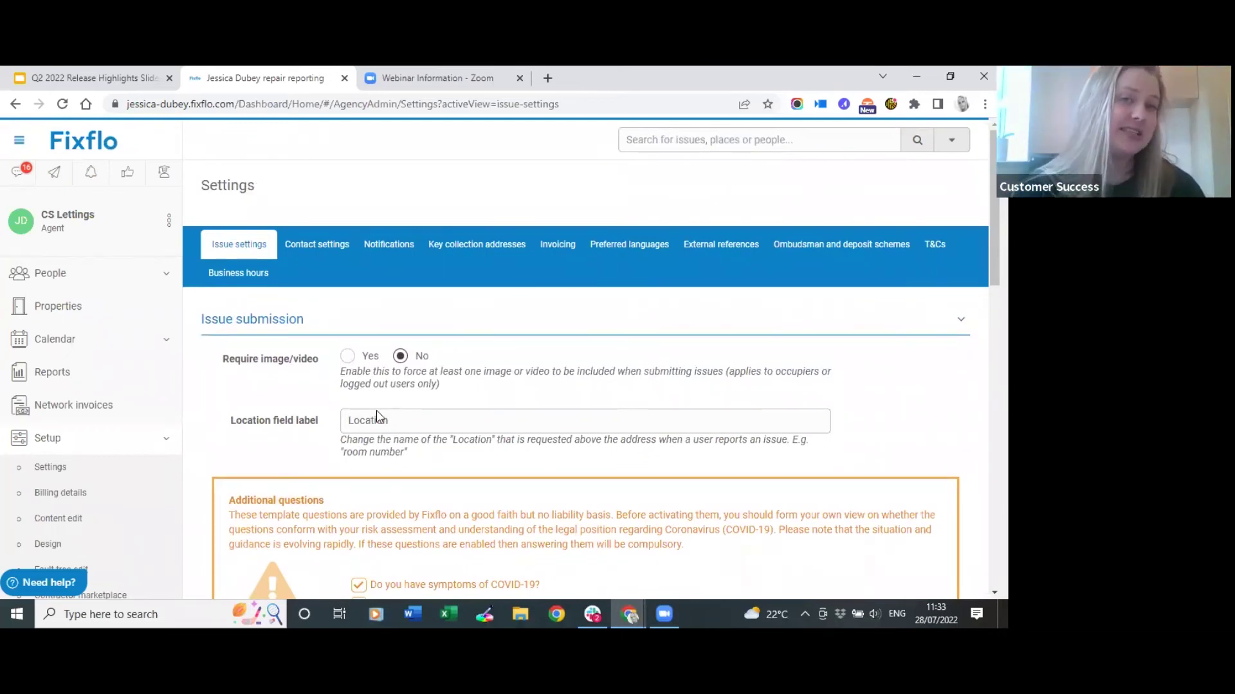
pyautogui.click(381, 254)
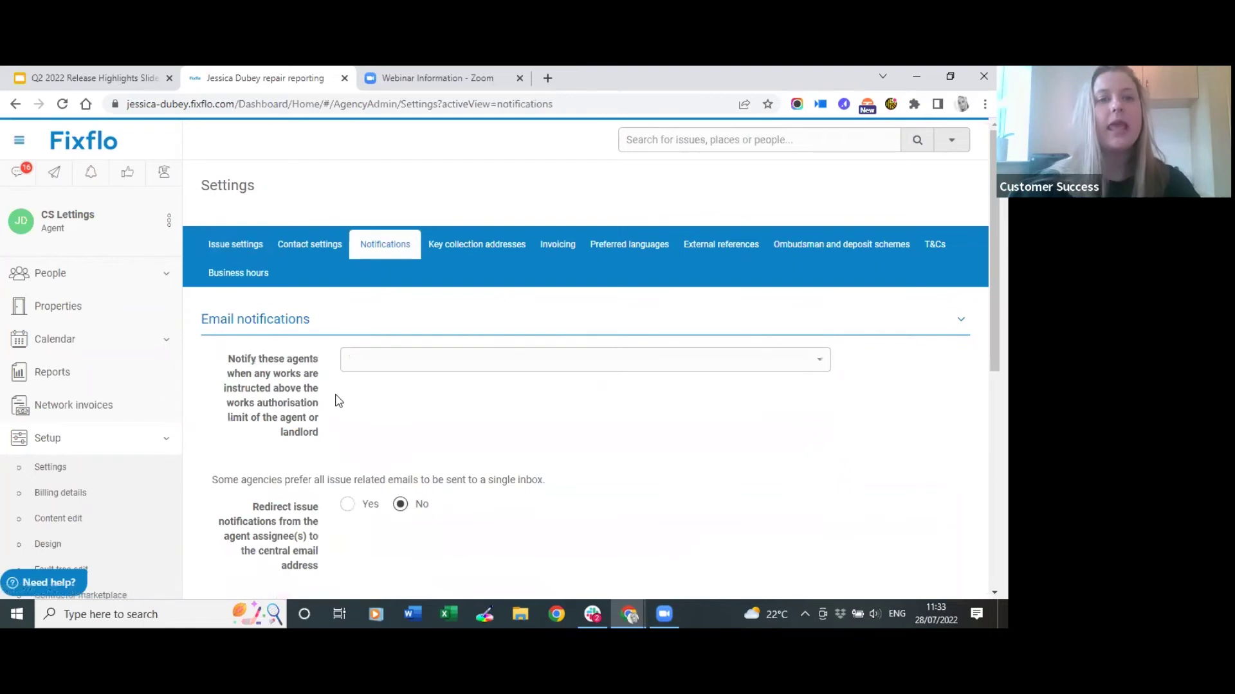
pyautogui.scroll(-7, 324, 388)
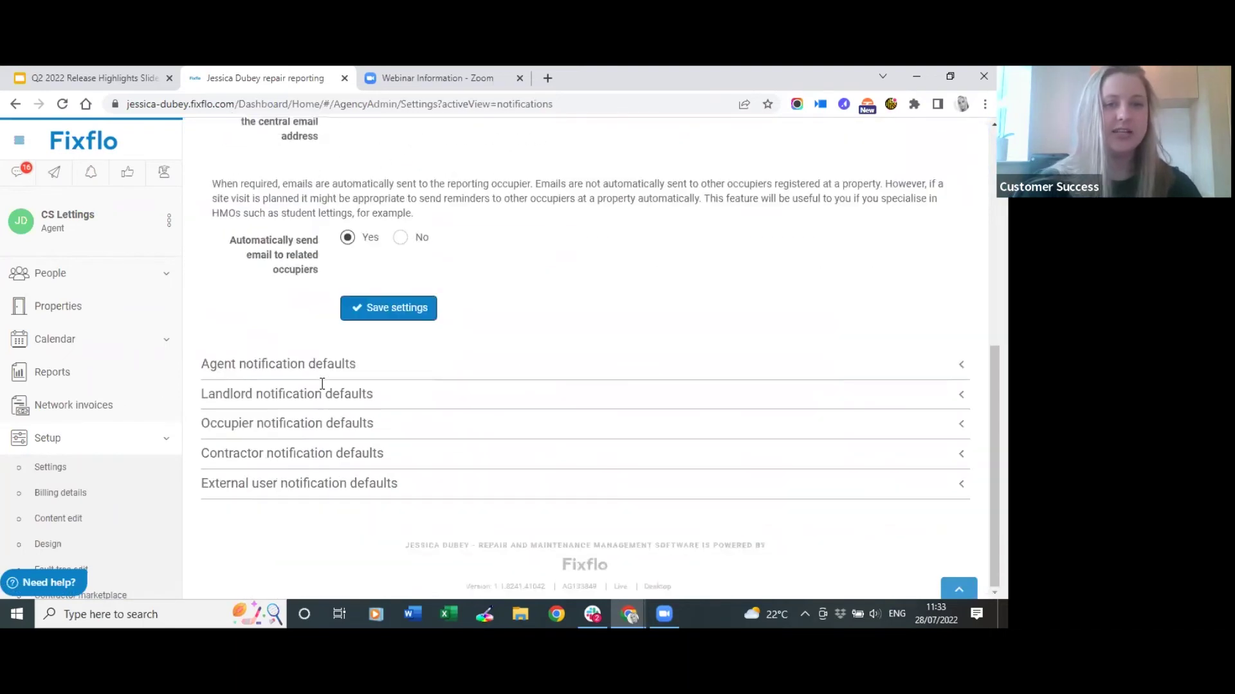
pyautogui.click(369, 395)
pyautogui.scroll(-6, 370, 395)
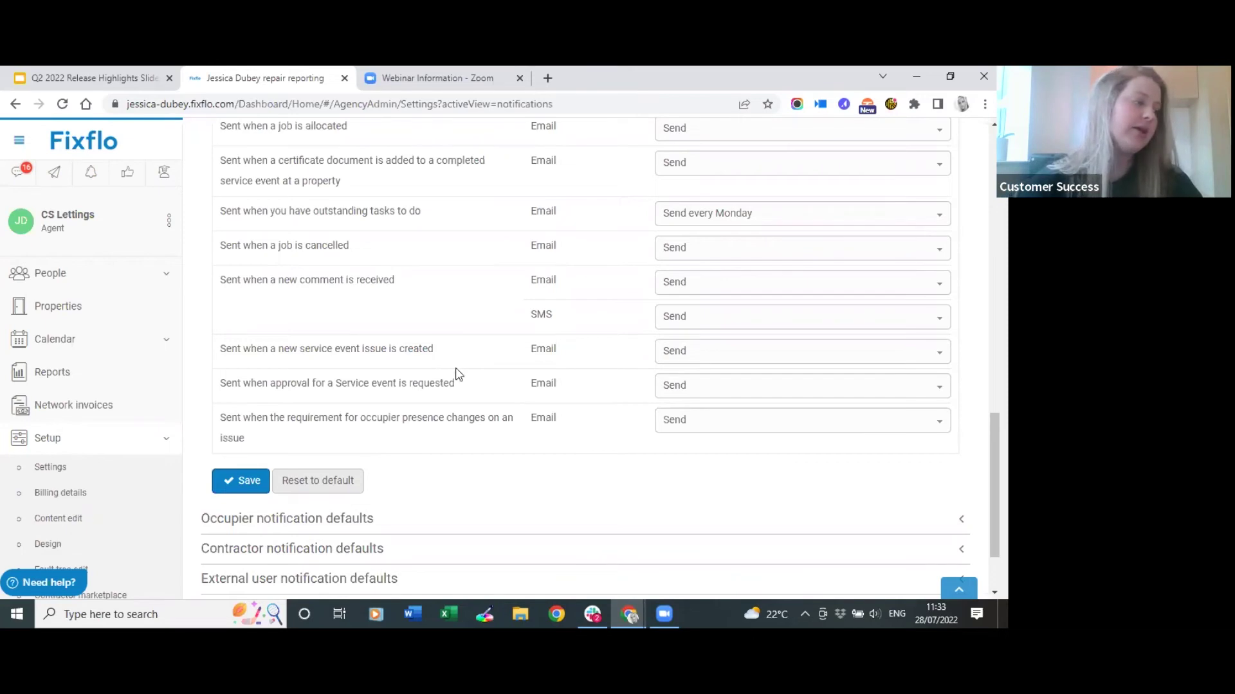
# Step: Open the planned maintenance compliance matrix and examine each property's compliance across the service event types
pyautogui.scroll(3, 141, 386)
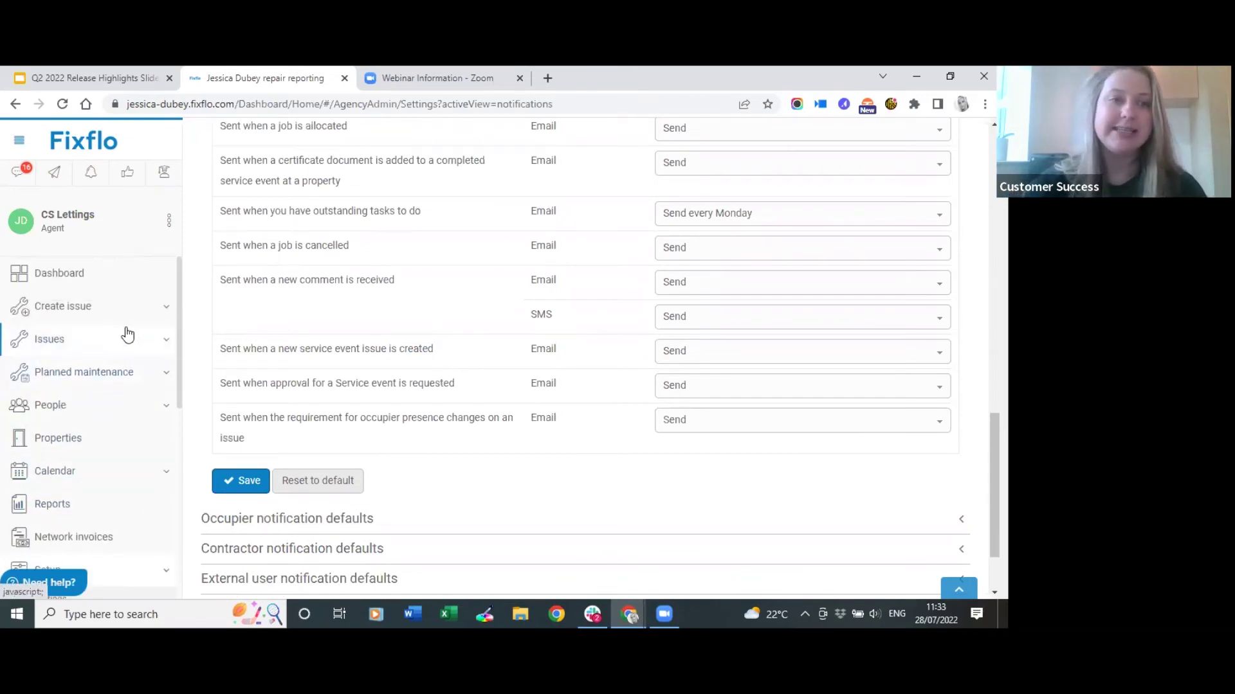
pyautogui.click(64, 379)
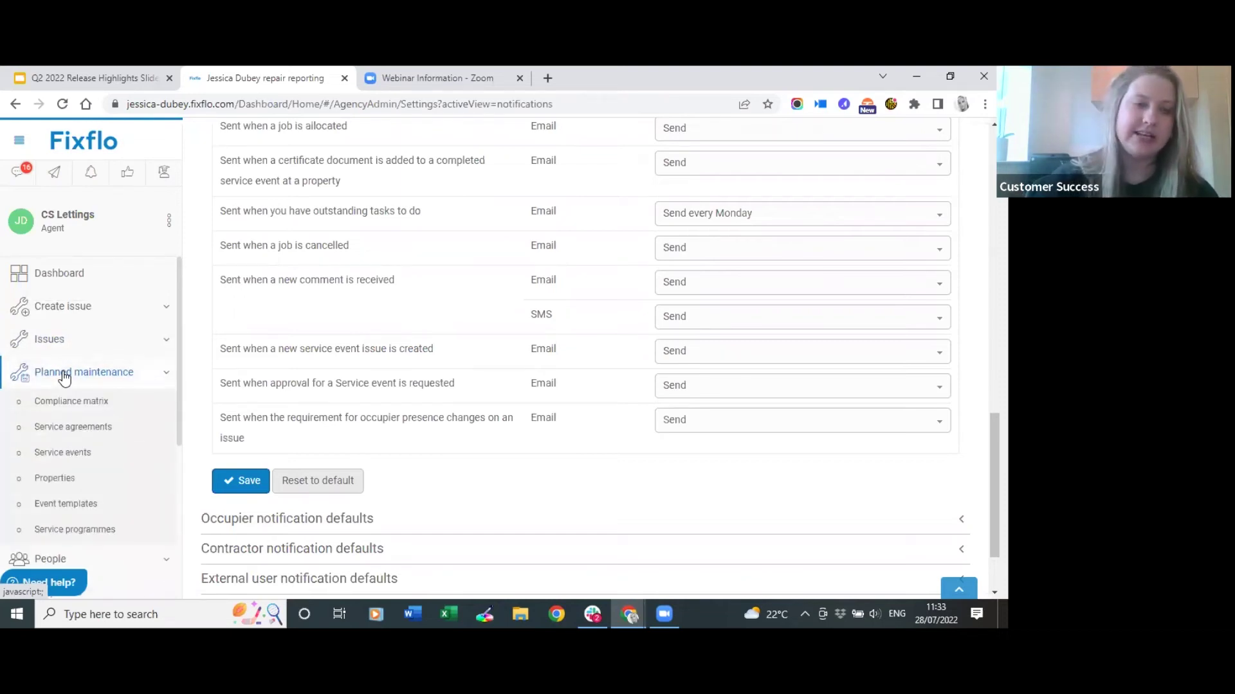
pyautogui.click(102, 402)
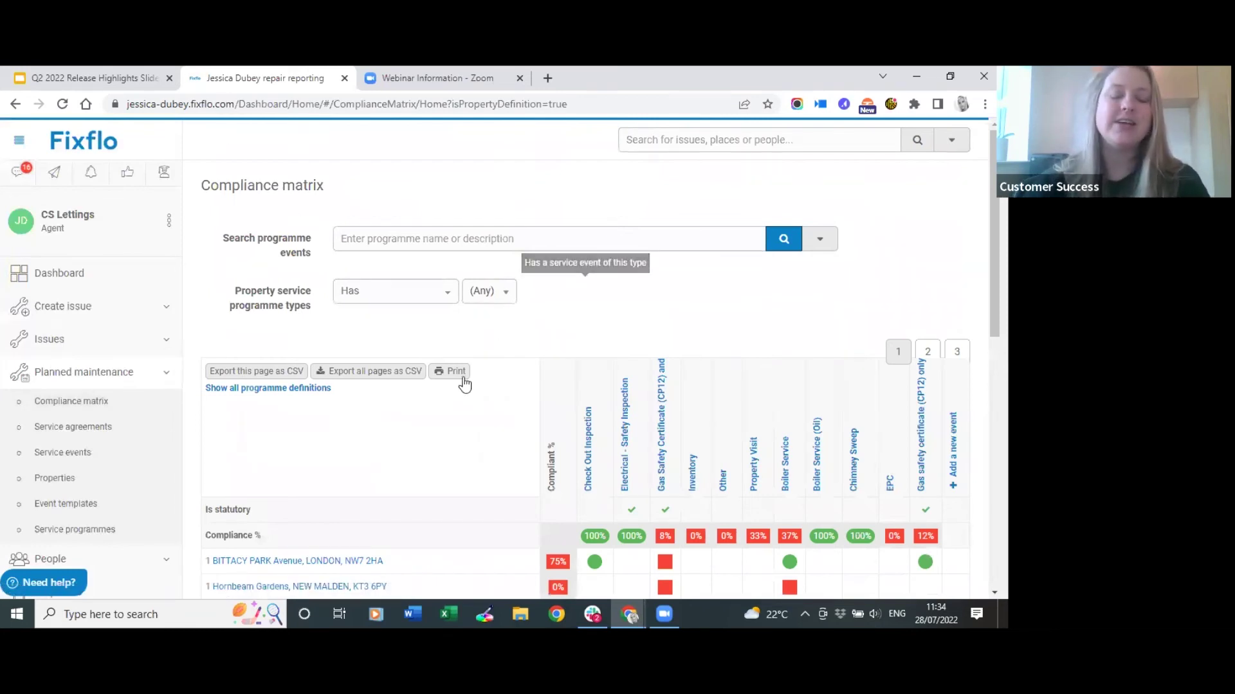
pyautogui.scroll(-2, 594, 315)
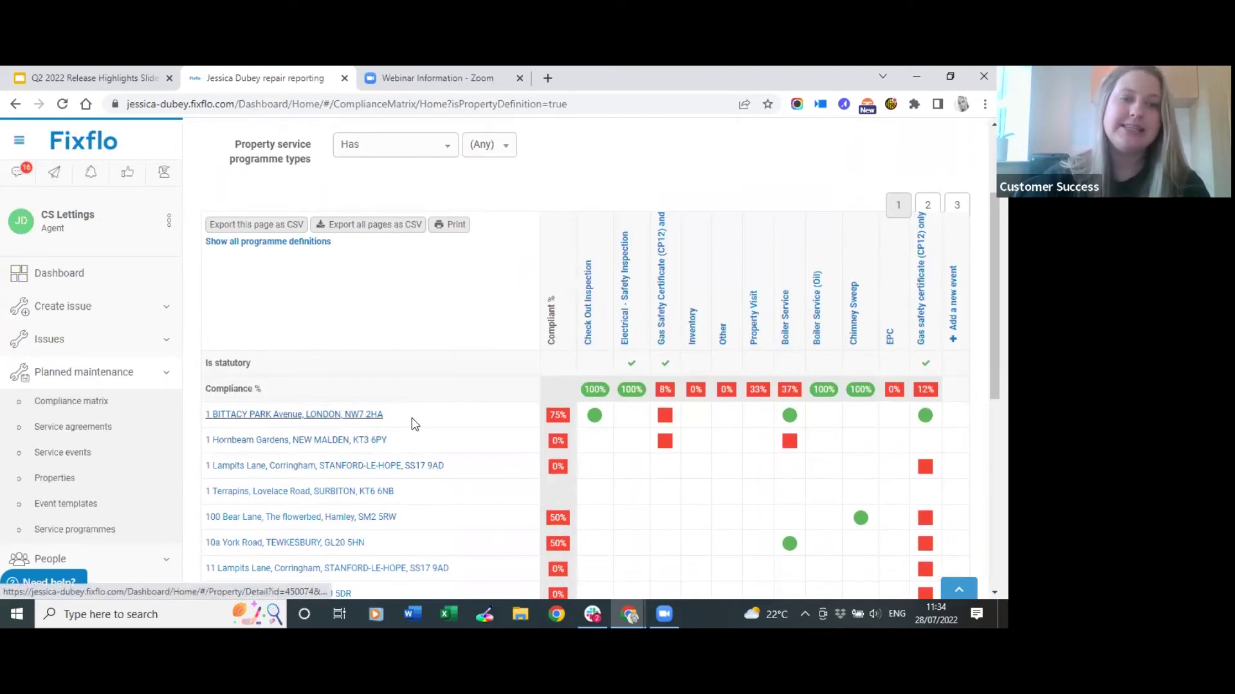
pyautogui.scroll(-1, 417, 423)
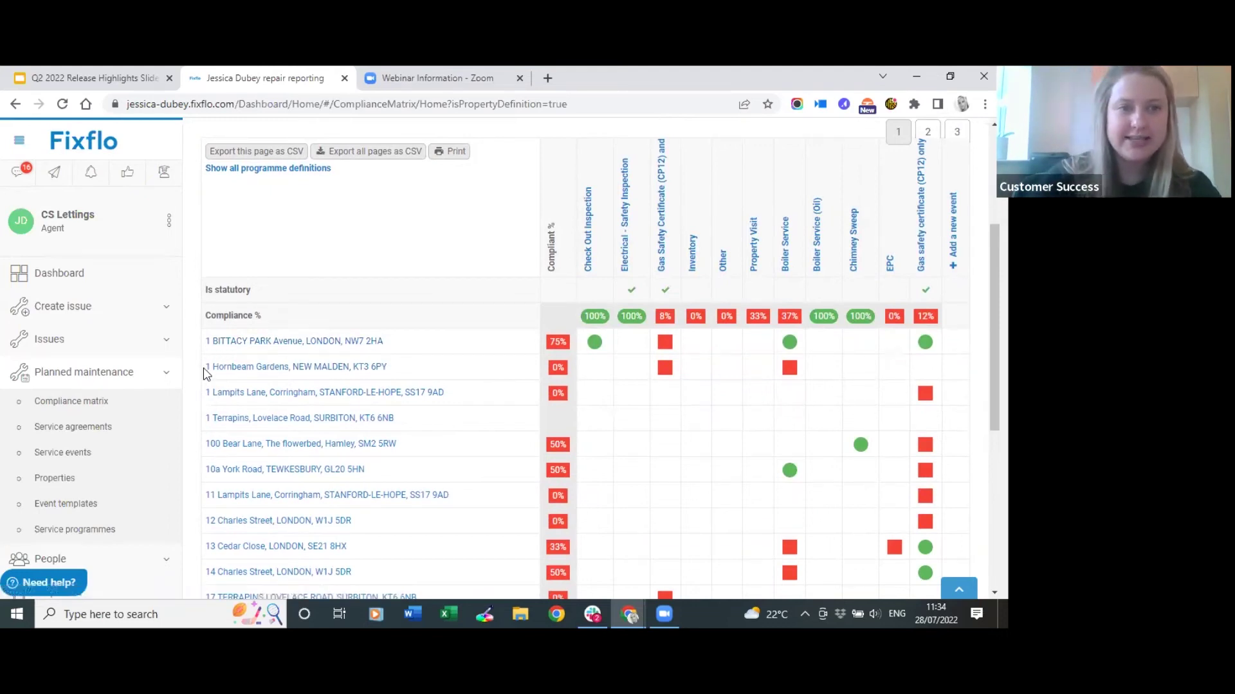
pyautogui.scroll(-1, 199, 442)
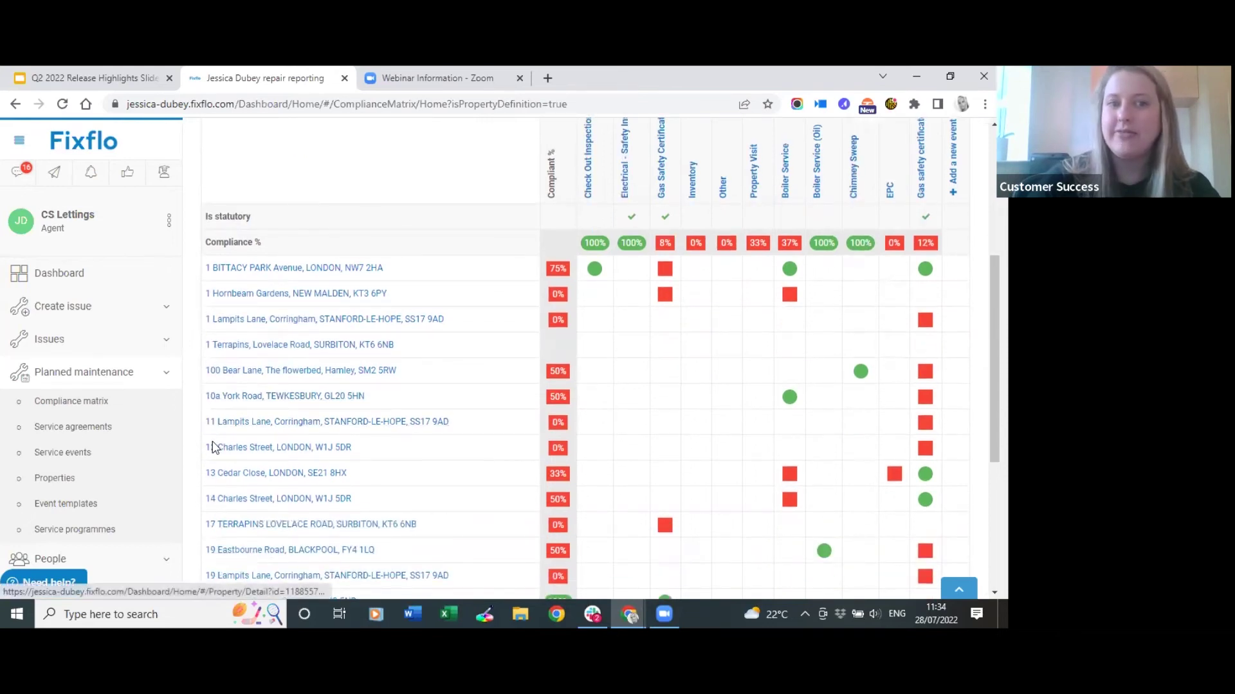
pyautogui.scroll(-1, 243, 500)
pyautogui.scroll(-2, 243, 500)
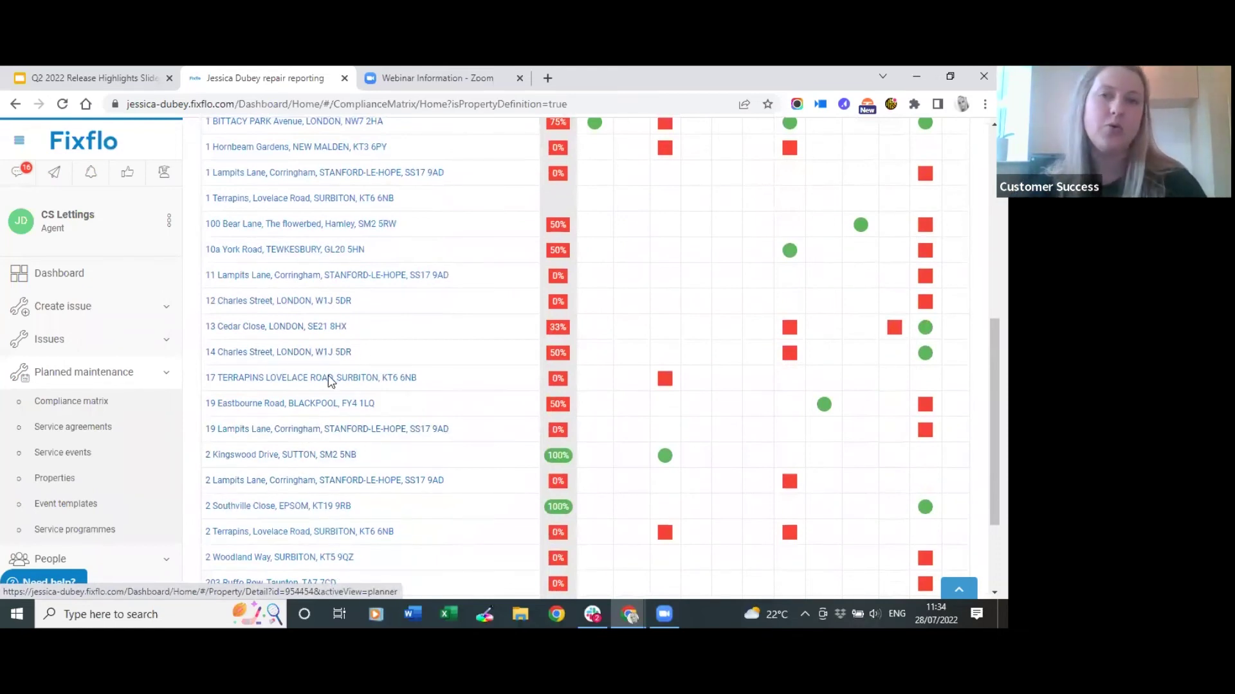
pyautogui.scroll(4, 375, 343)
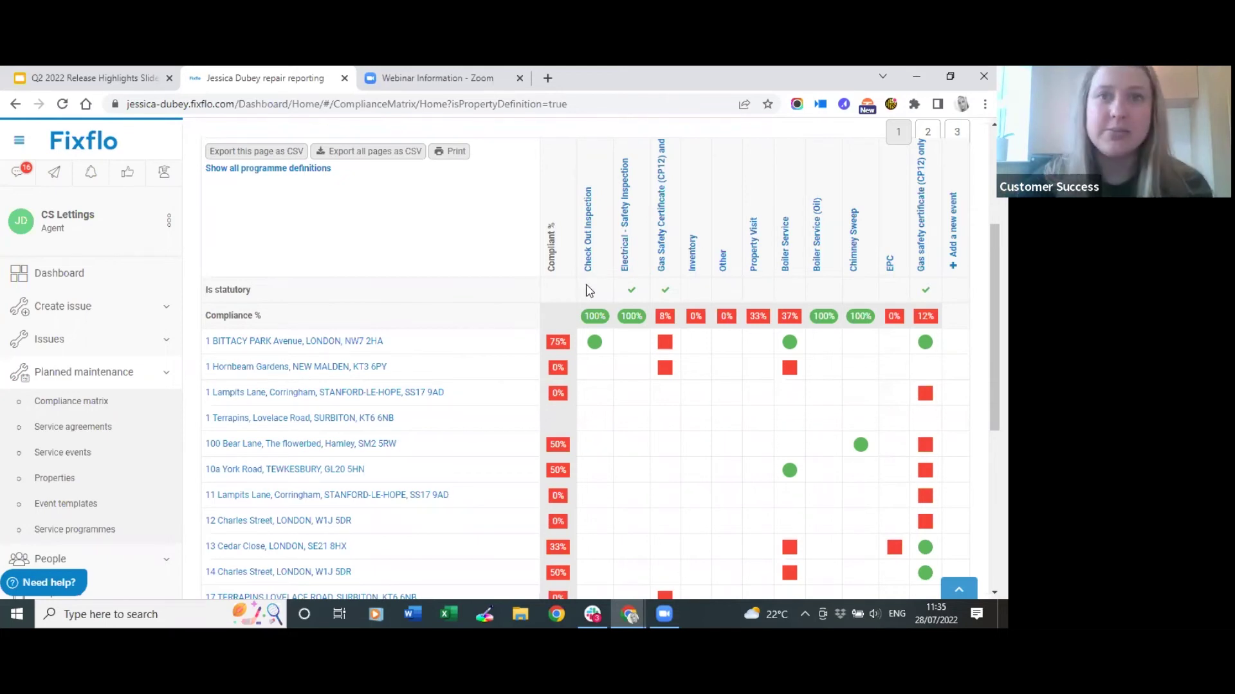
pyautogui.scroll(3, 582, 288)
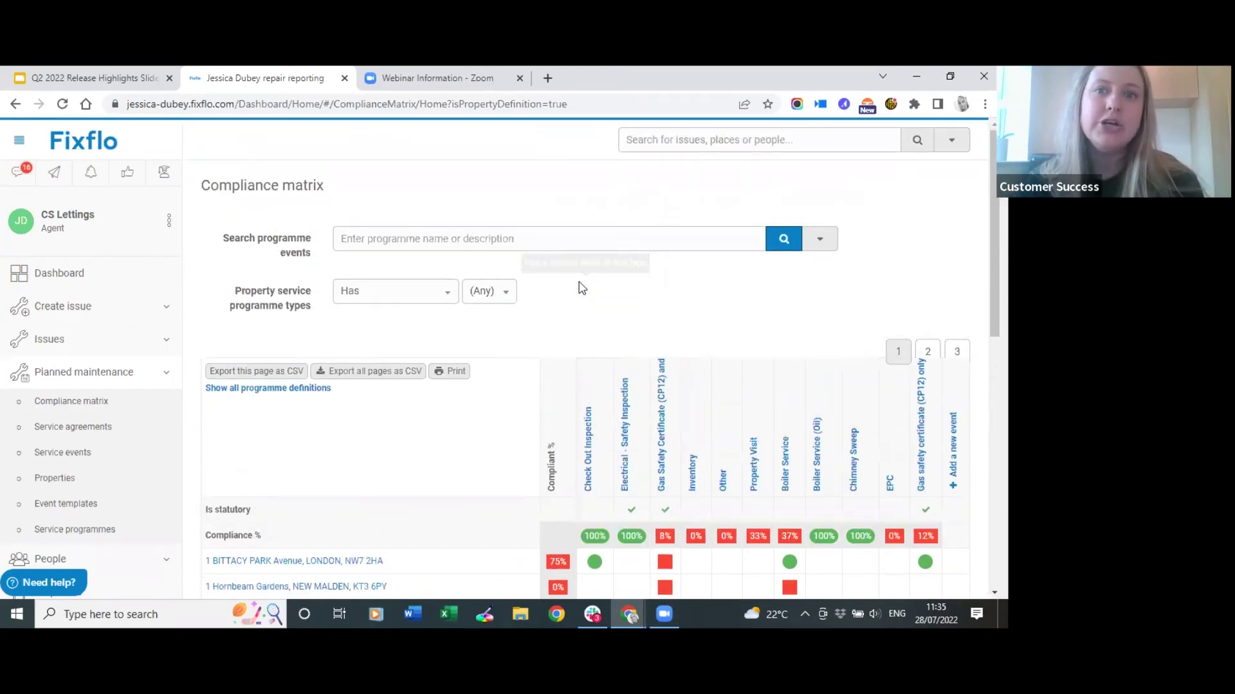
# Step: Filter the compliance matrix to properties assigned to the agent CS Lettings and review the matching properties' compliance
pyautogui.click(819, 240)
pyautogui.scroll(-3, 353, 383)
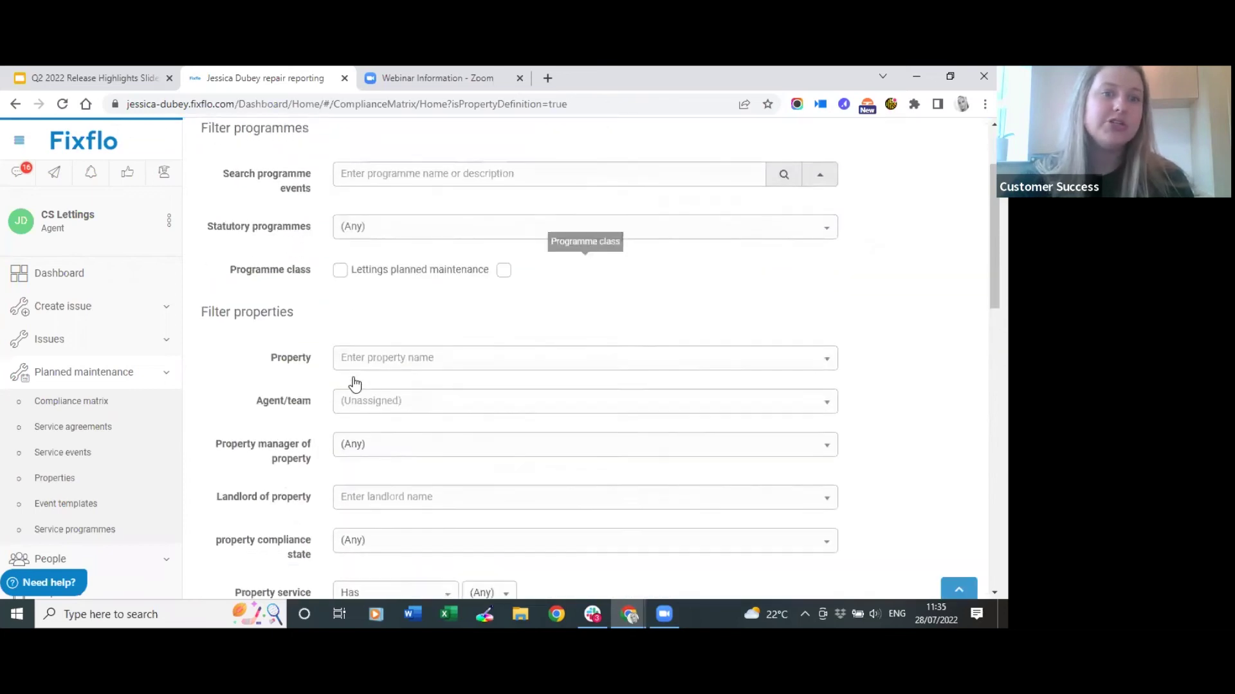
pyautogui.scroll(-1, 294, 403)
pyautogui.click(339, 297)
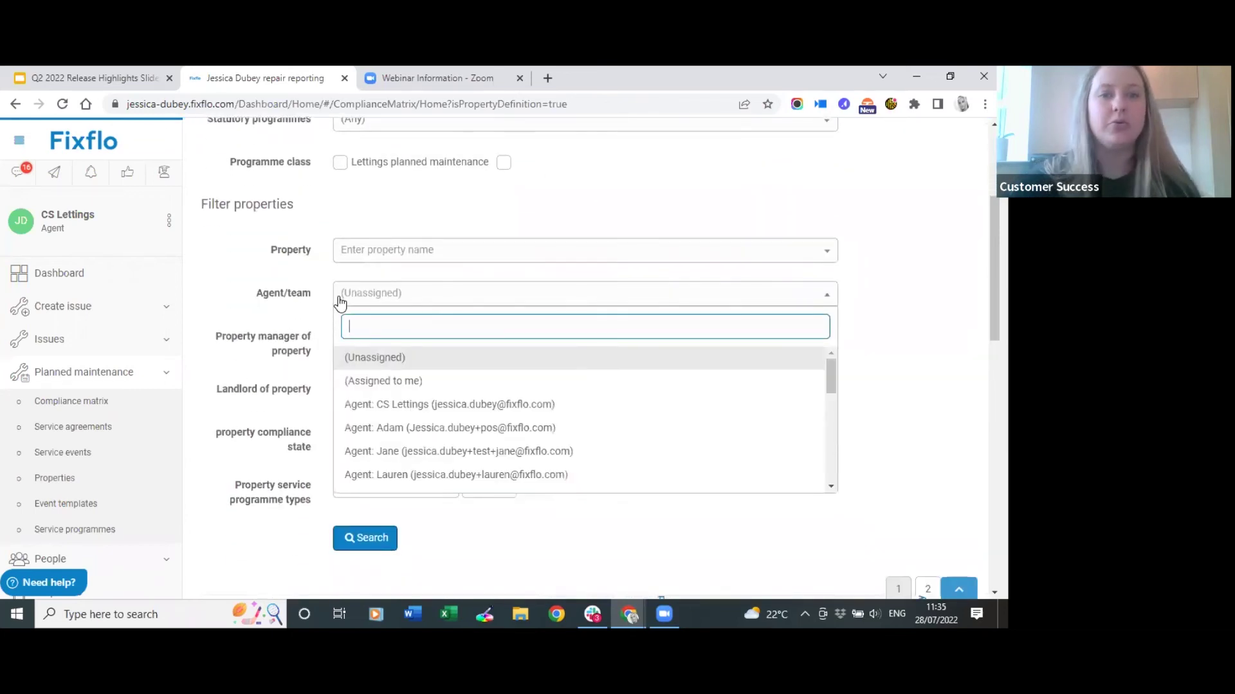
pyautogui.click(411, 404)
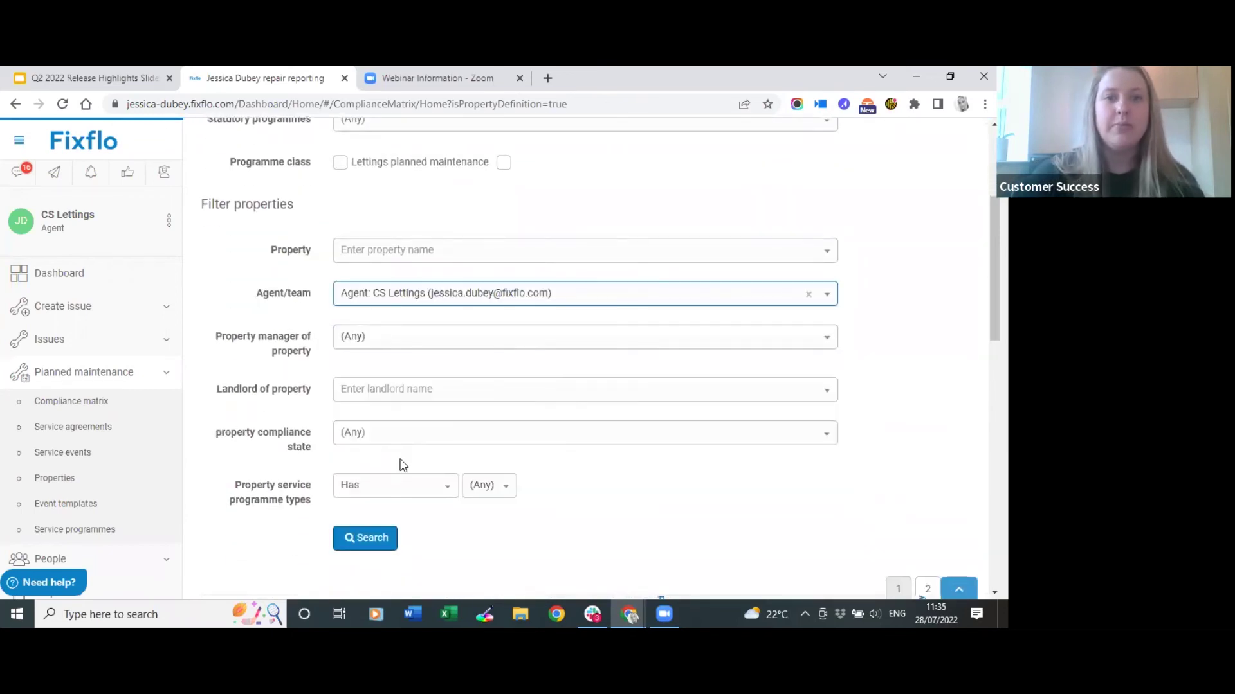
pyautogui.click(372, 539)
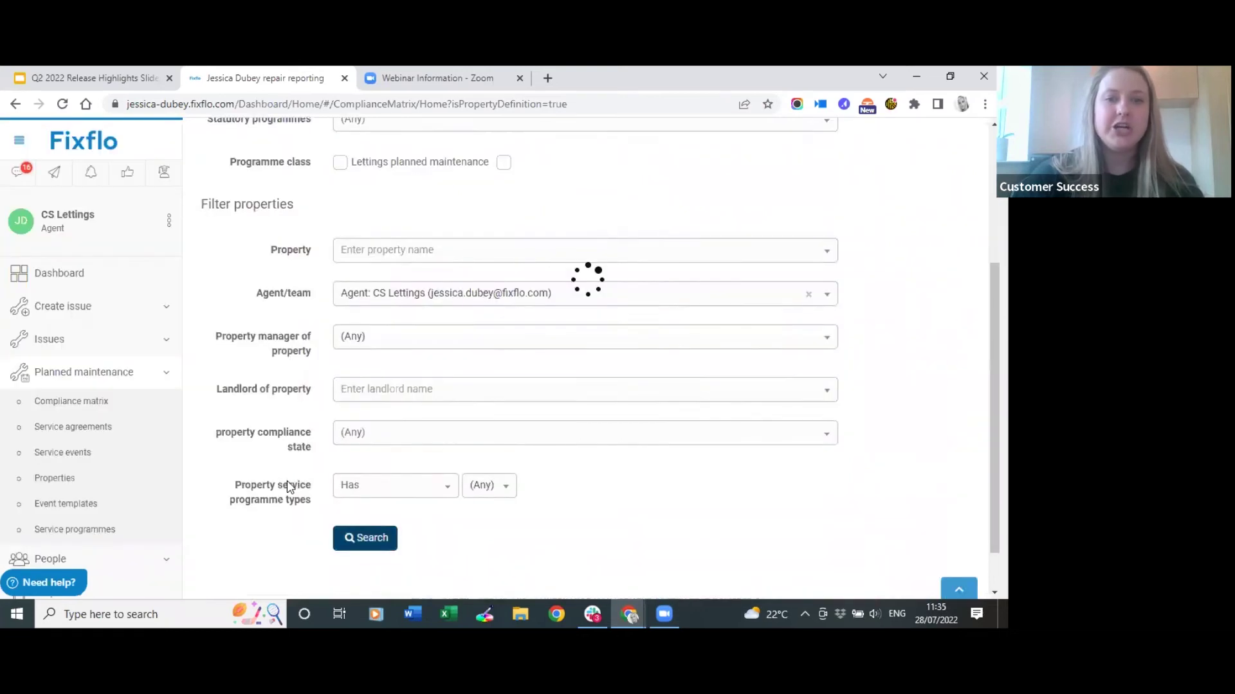
pyautogui.scroll(-2, 287, 487)
pyautogui.scroll(-3, 287, 486)
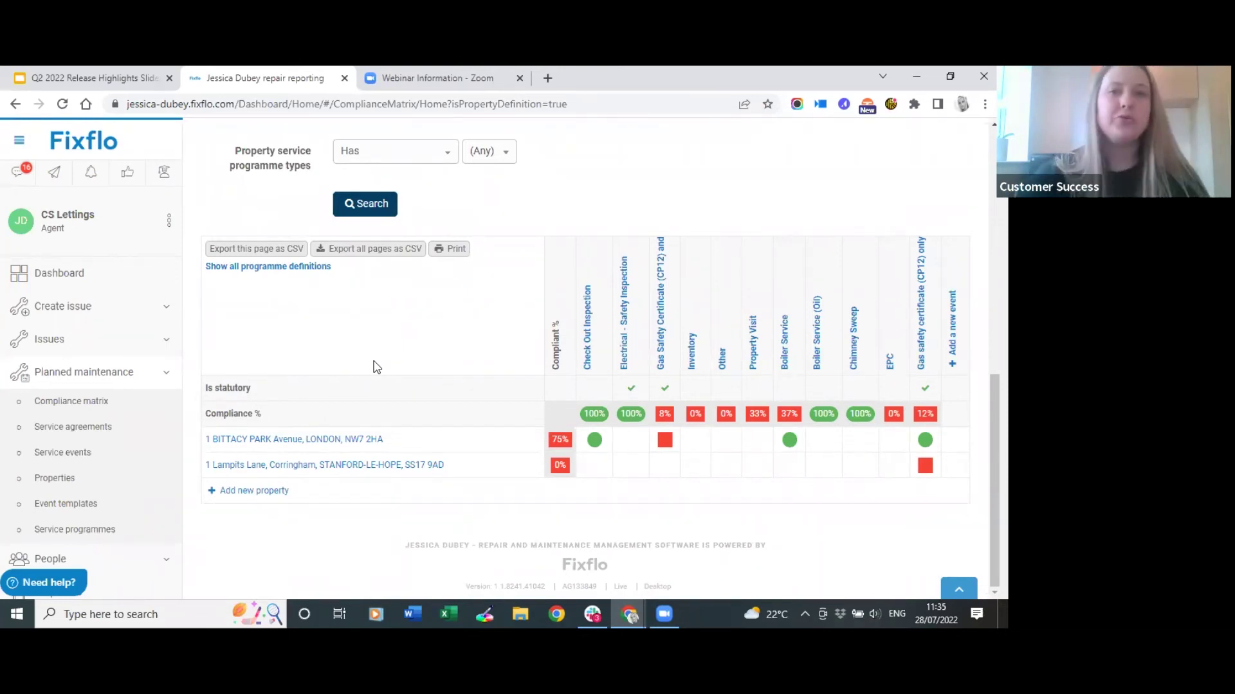
# Step: Open the issue settings and expand the planned maintenance section to review the landlord works planner and approval options
pyautogui.click(103, 380)
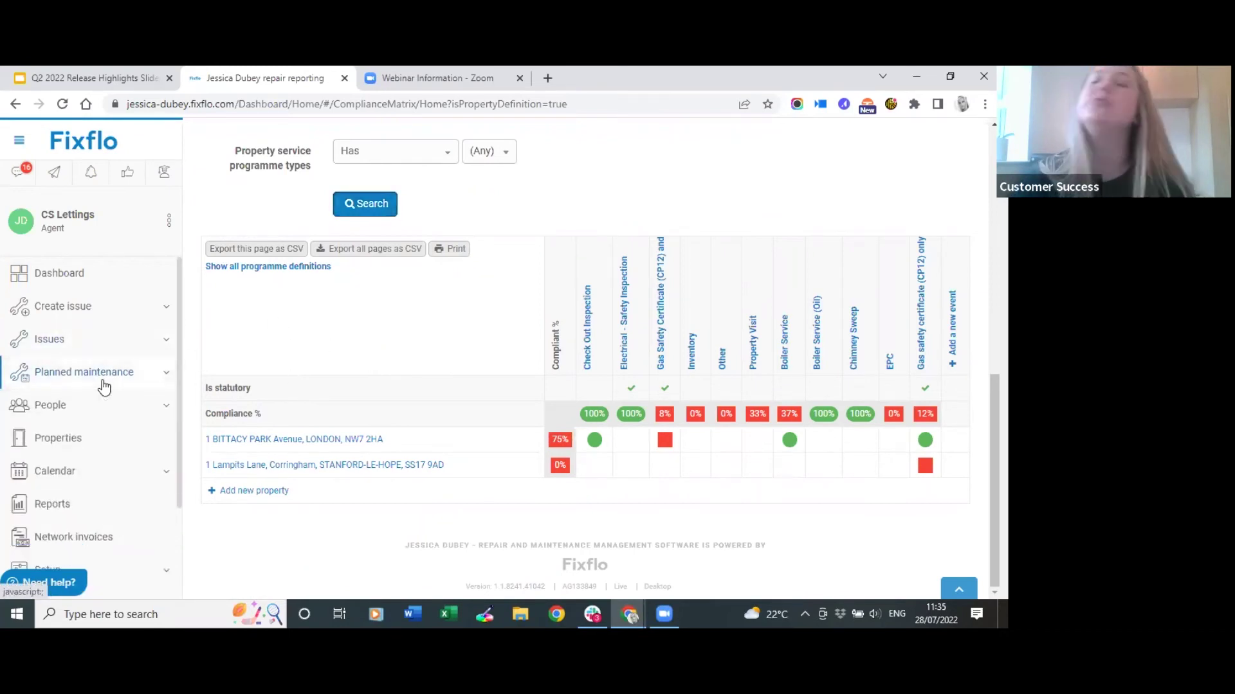
pyautogui.scroll(-3, 103, 386)
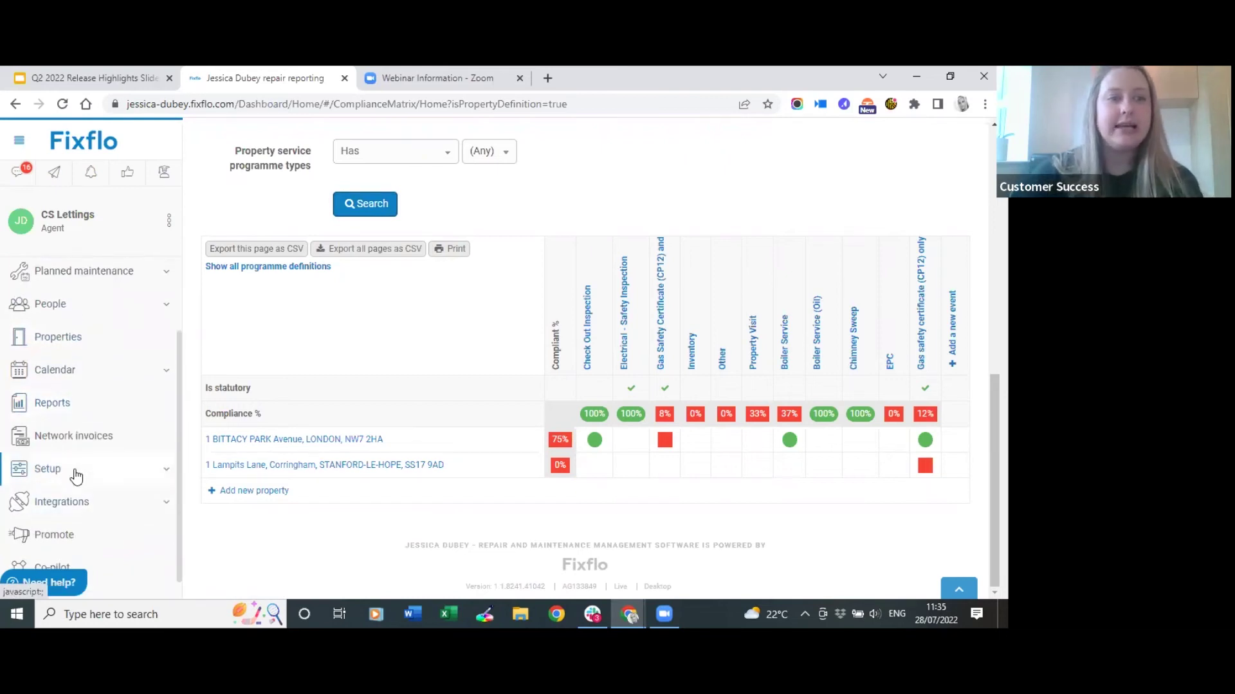
pyautogui.click(76, 475)
pyautogui.scroll(-2, 74, 473)
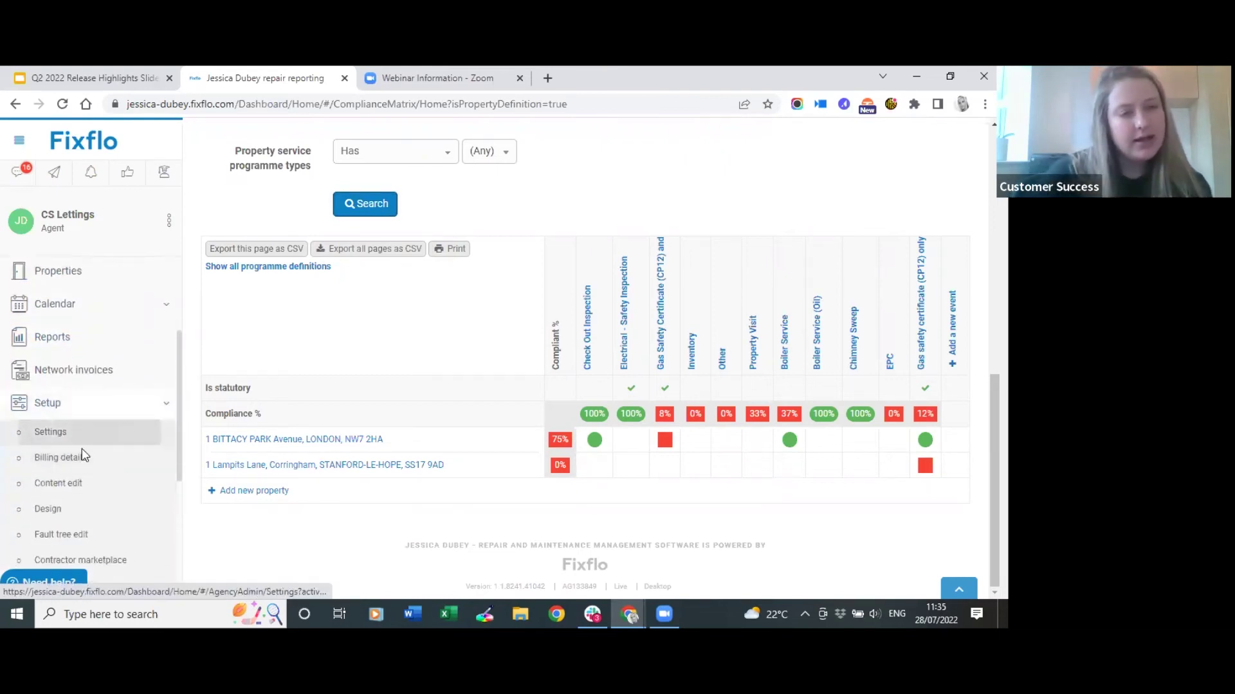
pyautogui.click(81, 443)
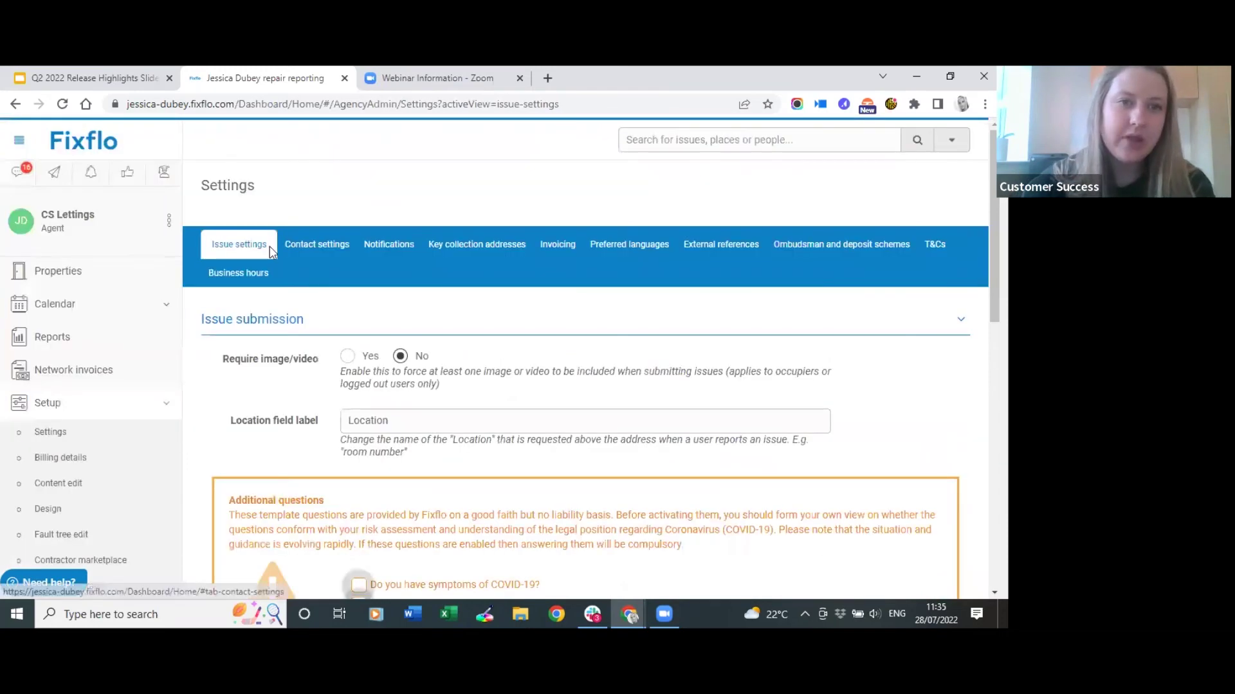
pyautogui.scroll(-10, 333, 432)
pyautogui.click(323, 443)
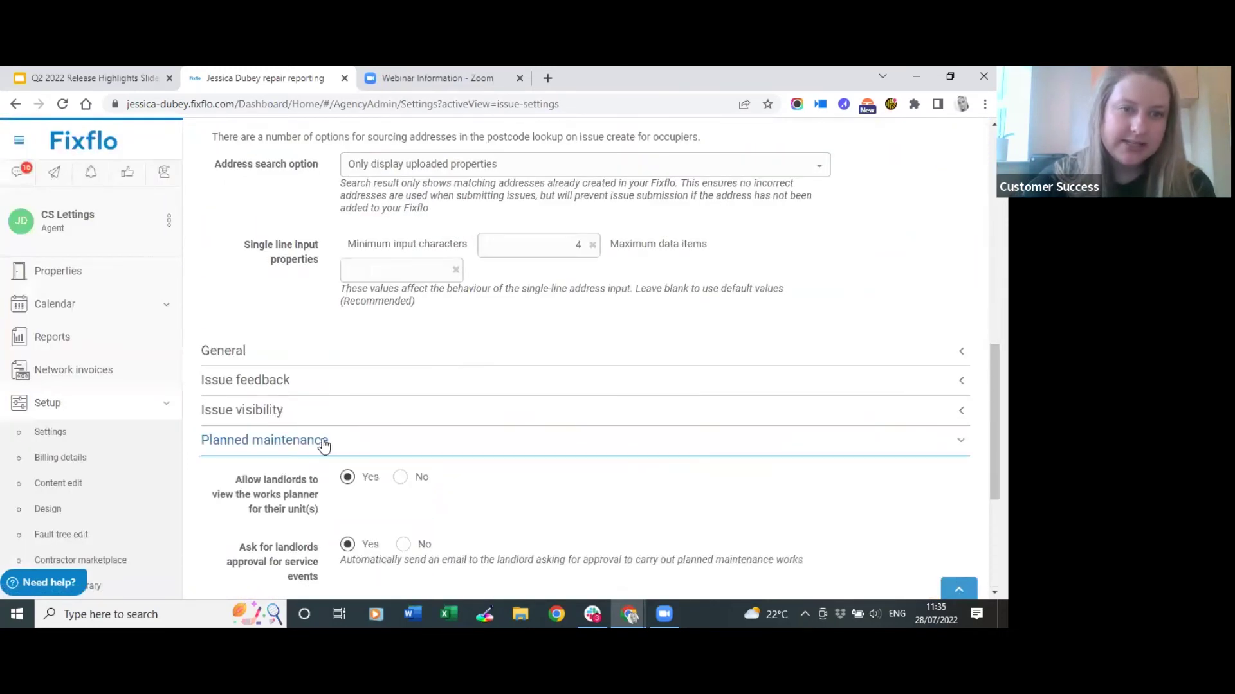
pyautogui.scroll(-2, 324, 444)
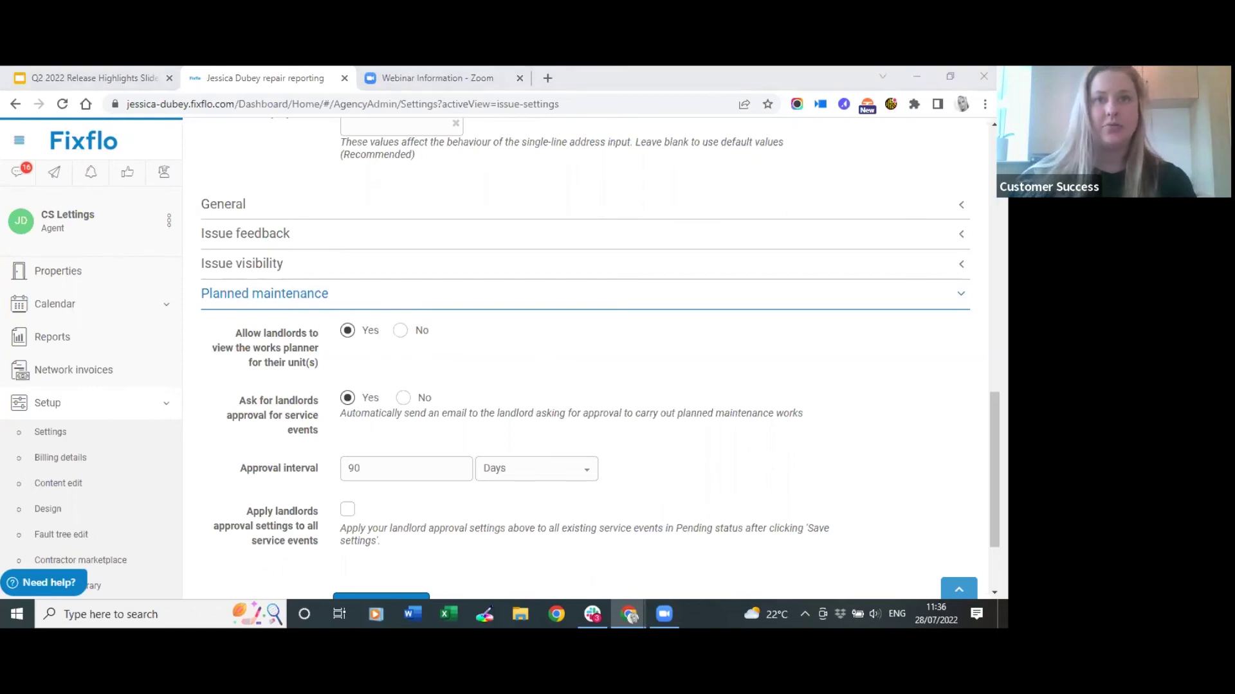
# Step: Switch to the landlord's incognito session, search the properties for "fixflo" and open the Fixflo House works planner
pyautogui.doubleClick(481, 186)
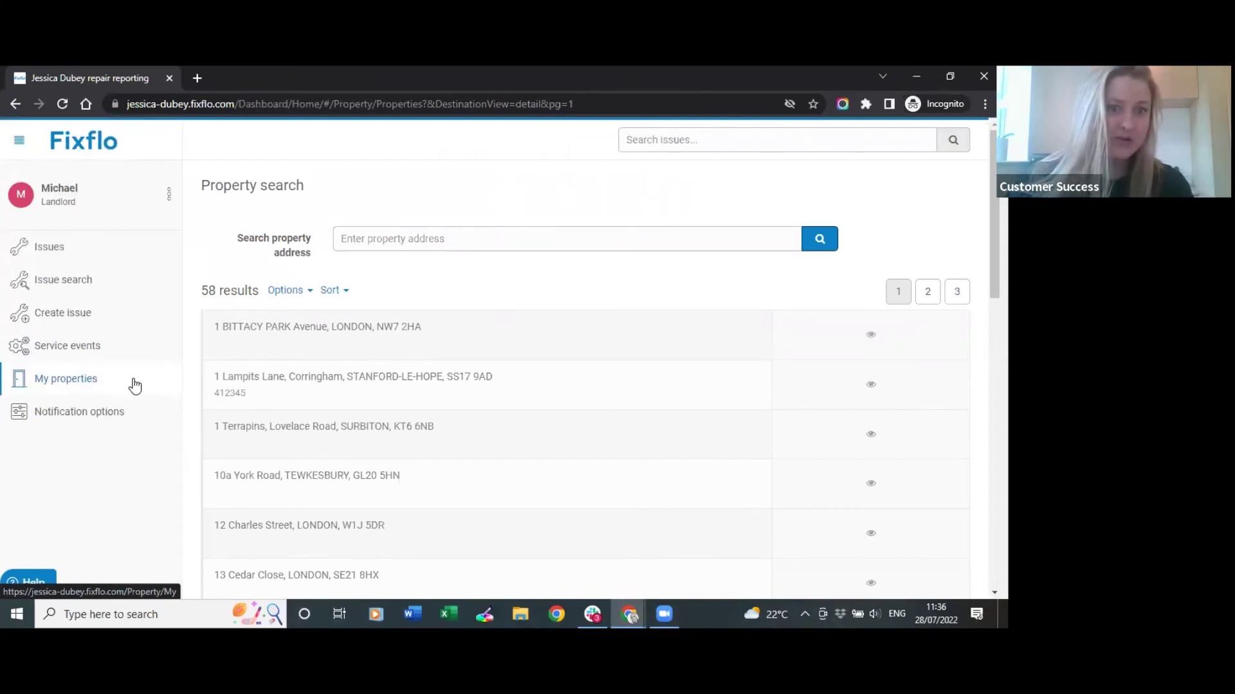
pyautogui.click(423, 236)
pyautogui.write('fix')
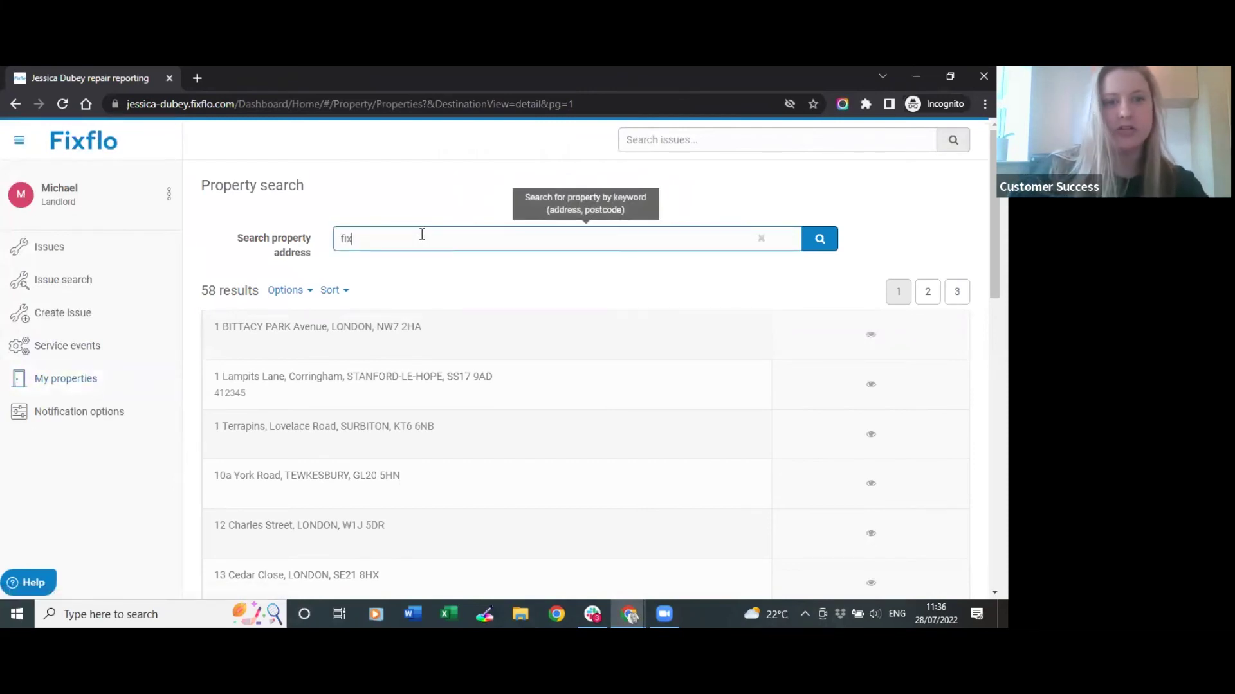
pyautogui.write('flo')
pyautogui.press('Return')
pyautogui.click(428, 336)
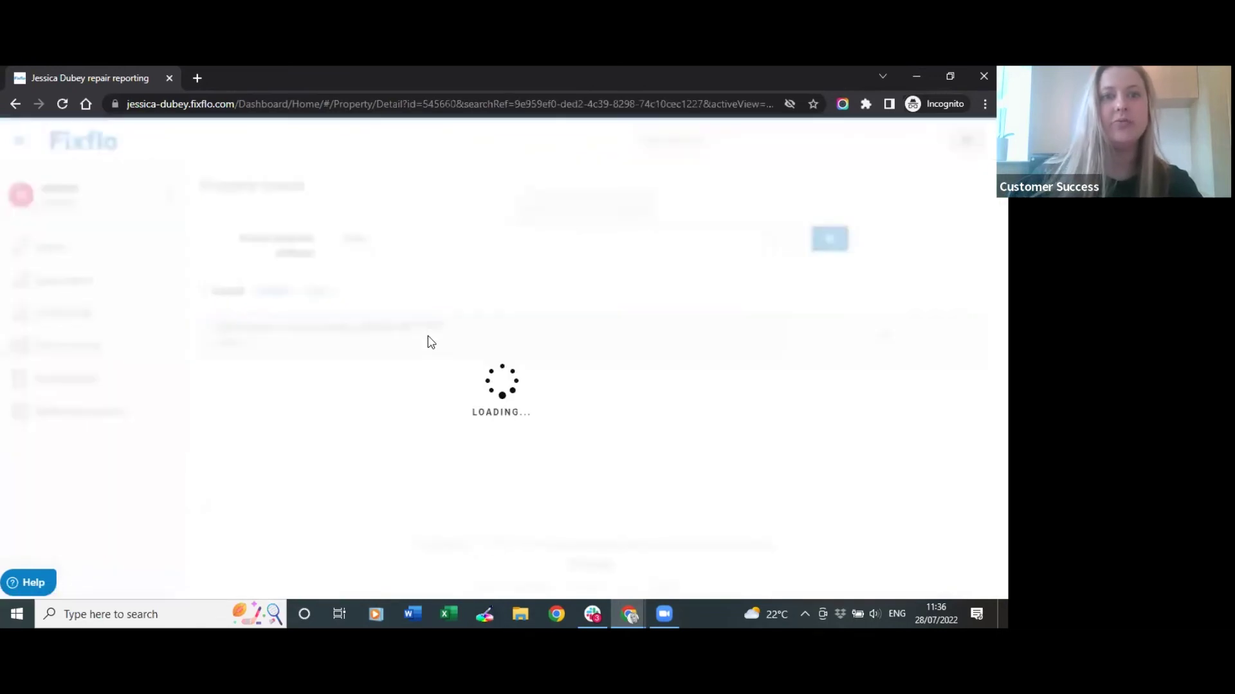
pyautogui.click(352, 248)
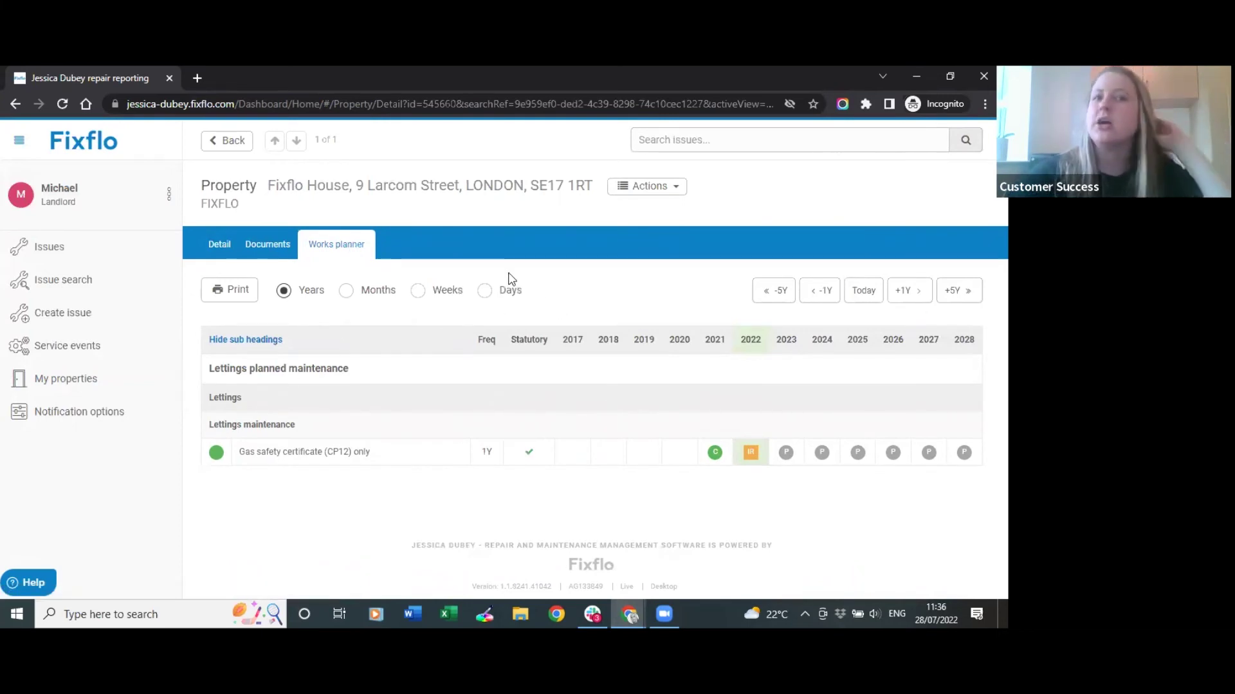
# Step: View the landlord's works planner by months, and return it to the yearly view
pyautogui.click(383, 303)
pyautogui.click(418, 292)
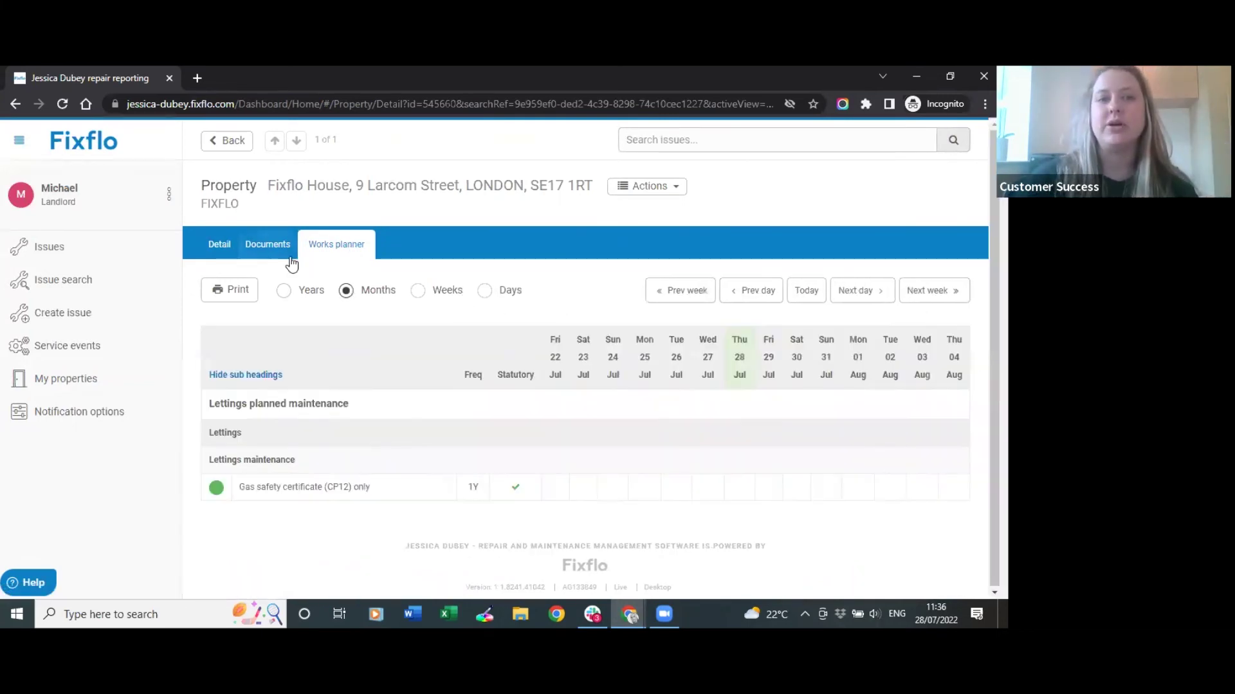
pyautogui.click(299, 301)
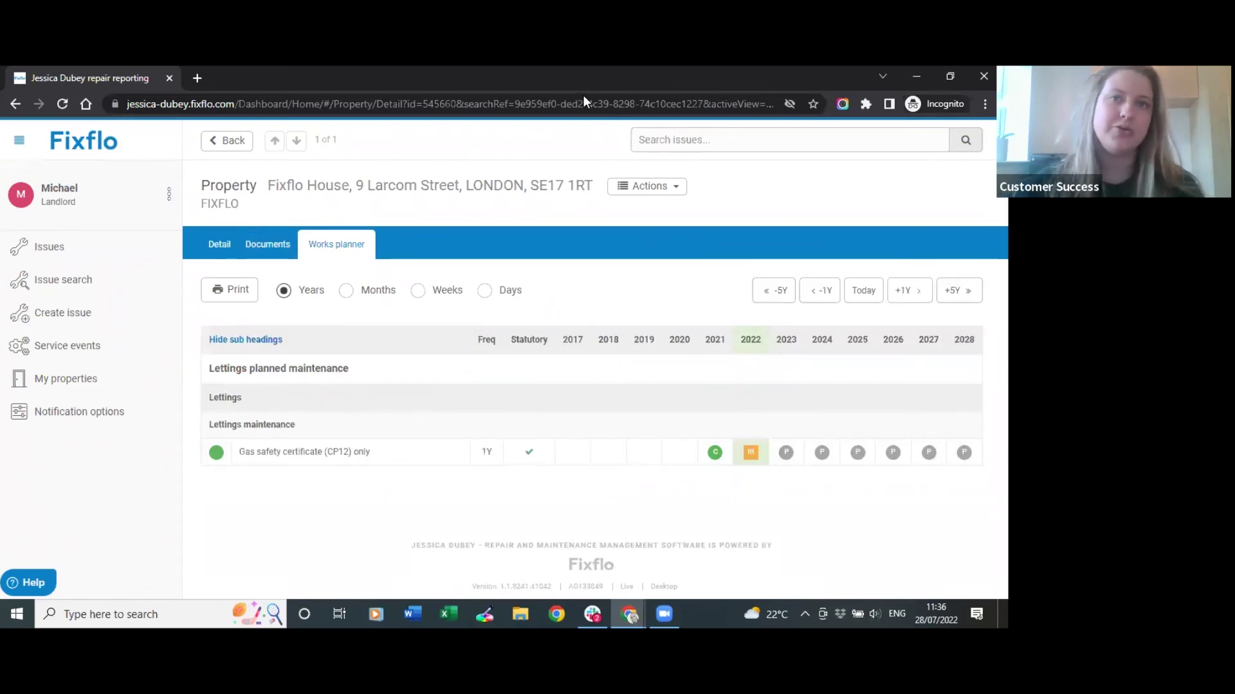
# Step: Return to the agent's issue settings and review the page, including the planned maintenance landlord options
pyautogui.hotkey('alt', 'Tab')
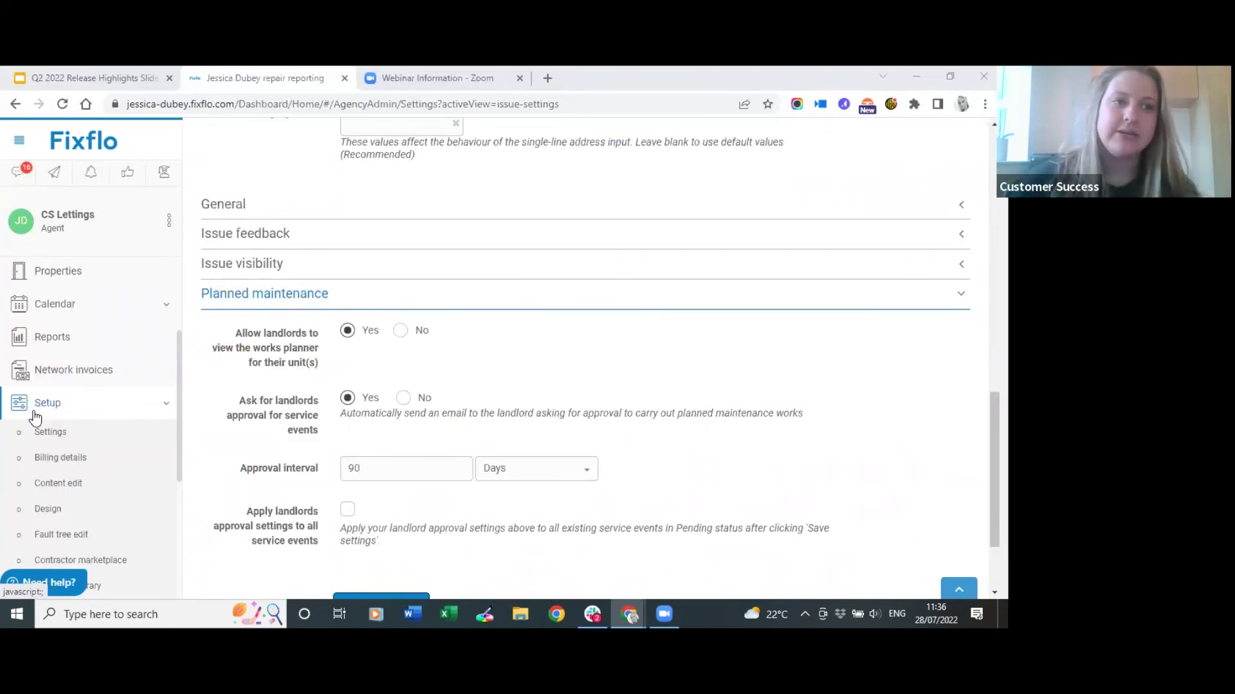
pyautogui.scroll(5, 376, 408)
pyautogui.scroll(6, 376, 409)
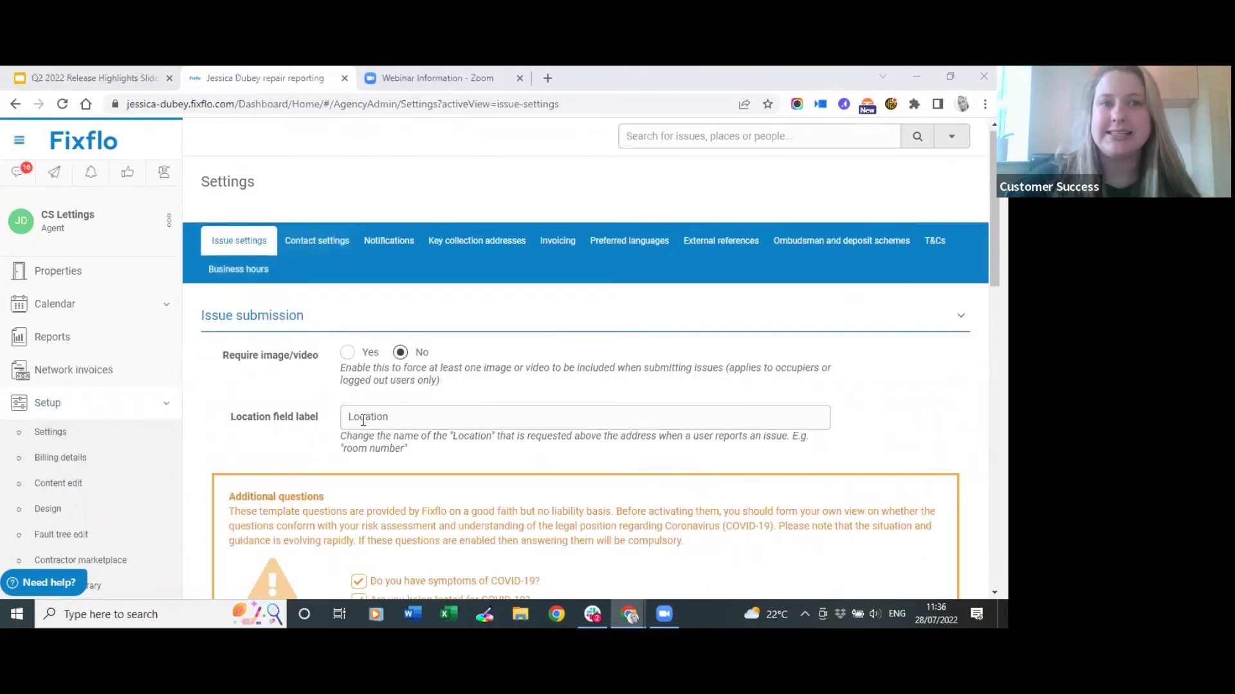
pyautogui.scroll(-12, 219, 199)
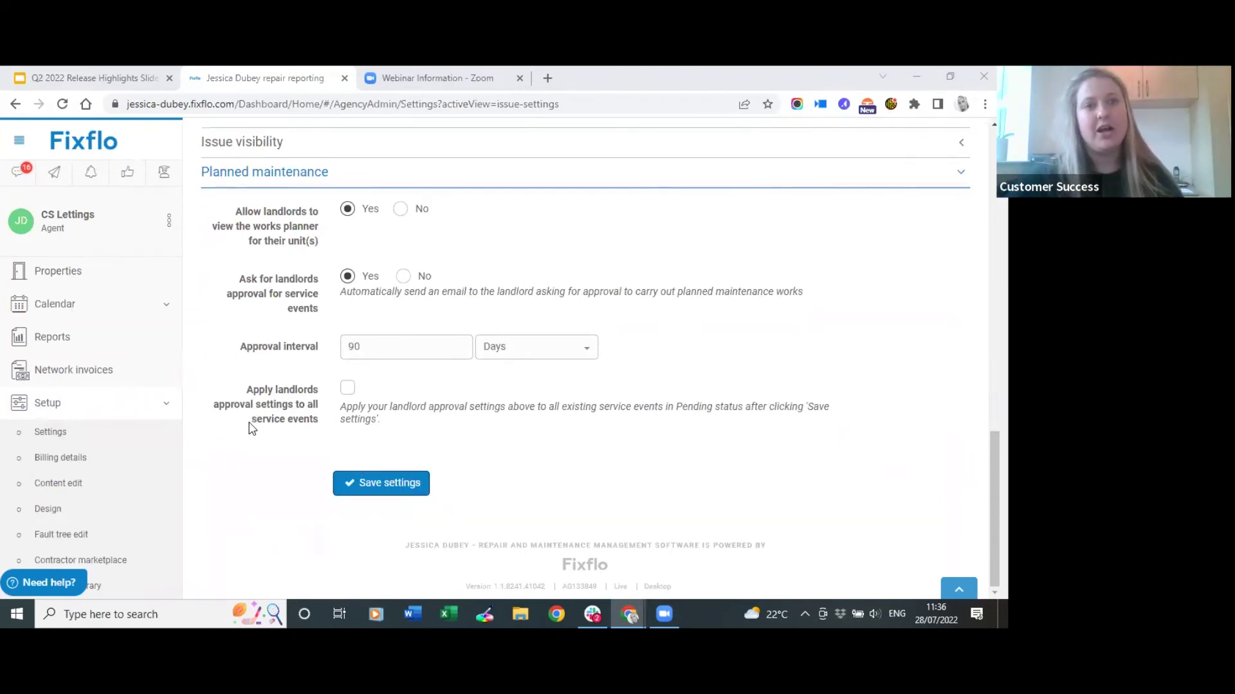
pyautogui.scroll(15, 251, 429)
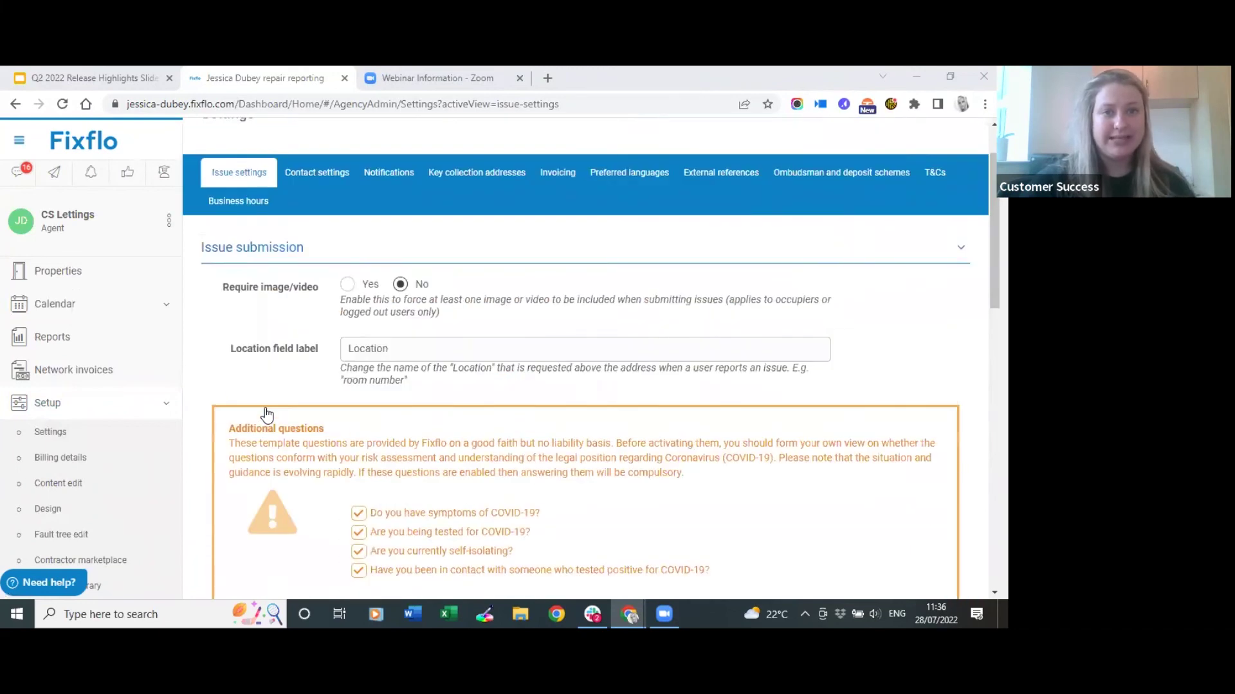
pyautogui.scroll(2, 267, 415)
pyautogui.scroll(3, 116, 396)
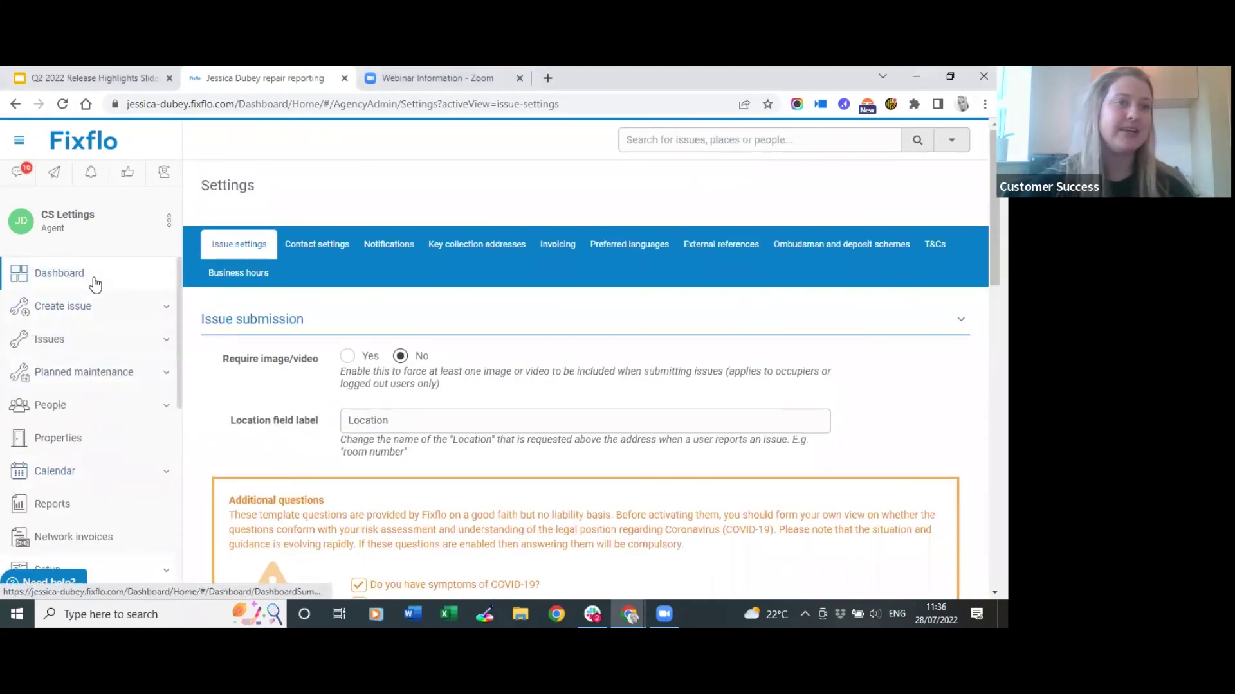
# Step: Open the dashboard and review the private dashboard's panels and the list of available dashboards
pyautogui.click(94, 277)
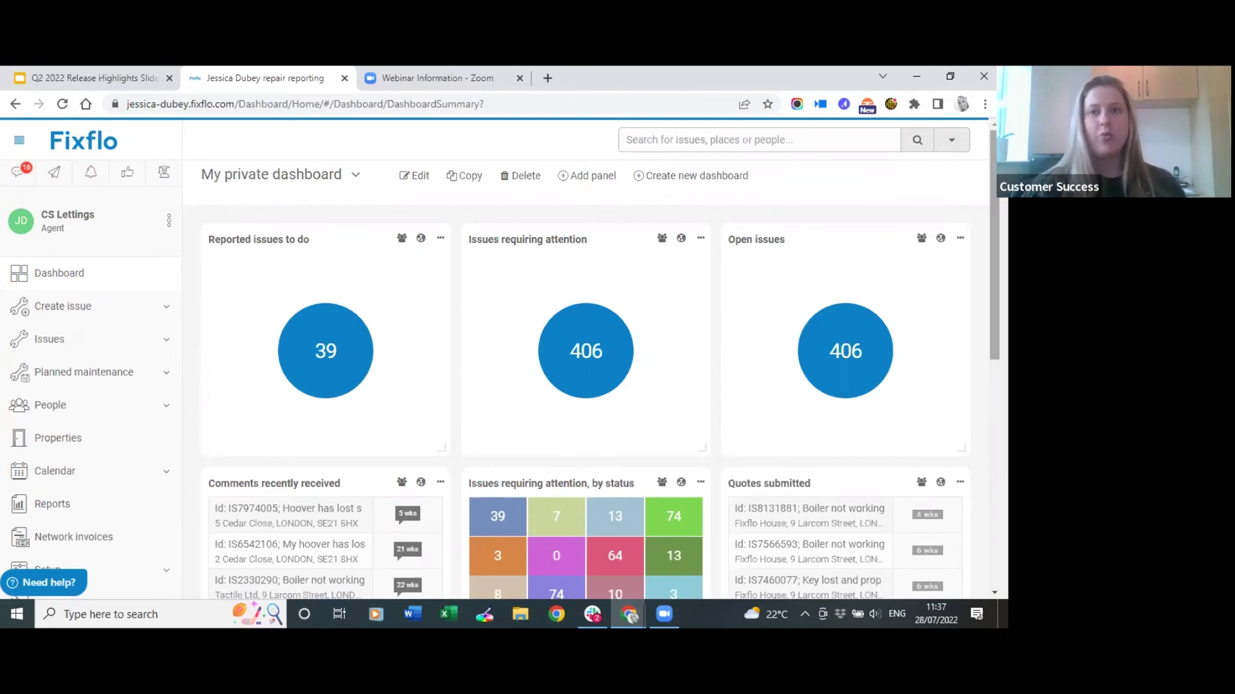
pyautogui.scroll(-7, 994, 302)
pyautogui.scroll(7, 886, 170)
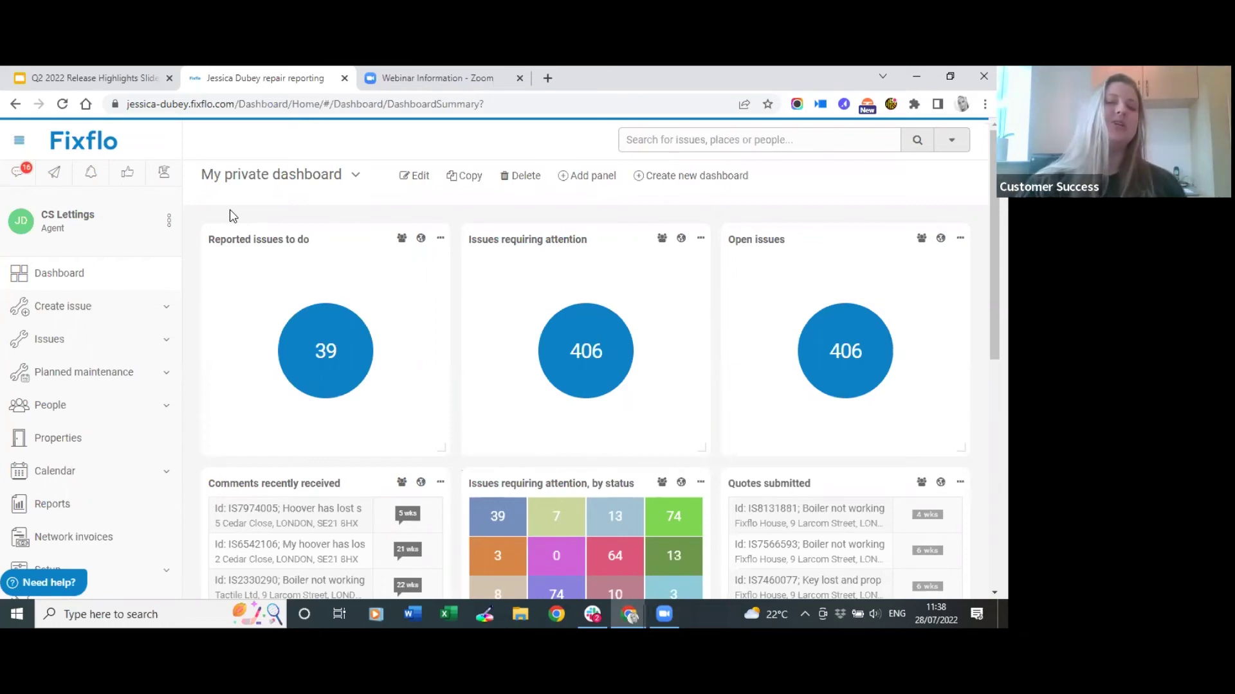
pyautogui.click(356, 177)
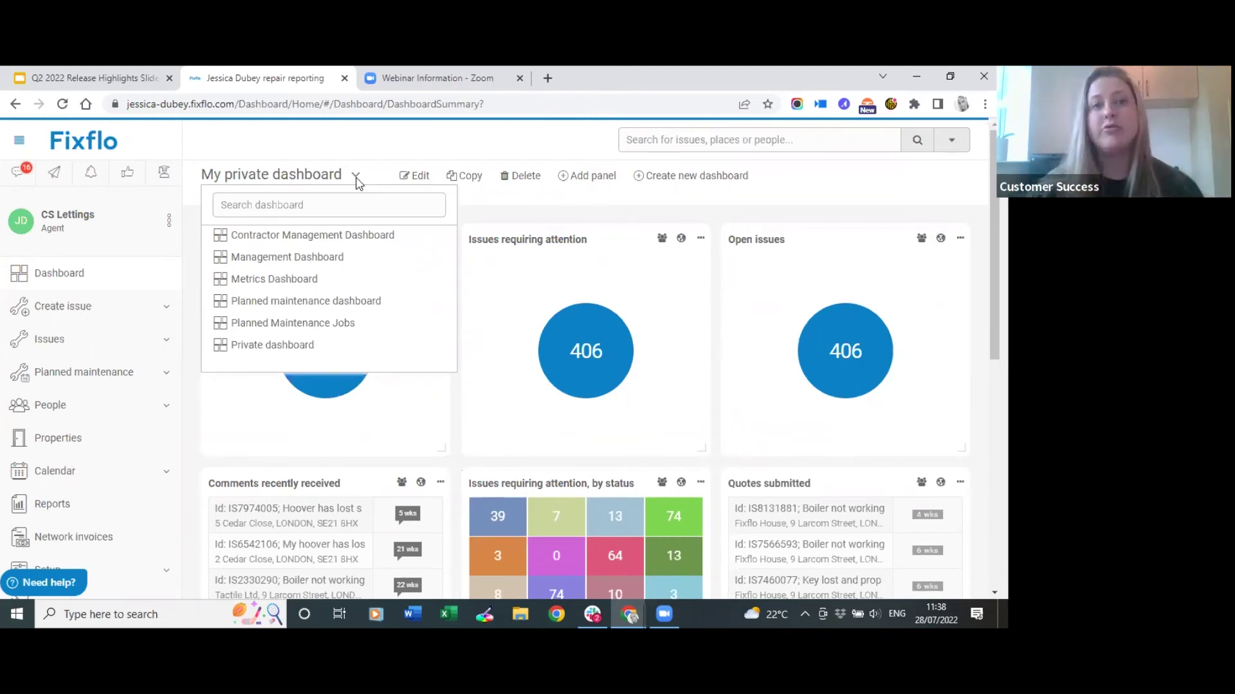
pyautogui.click(365, 149)
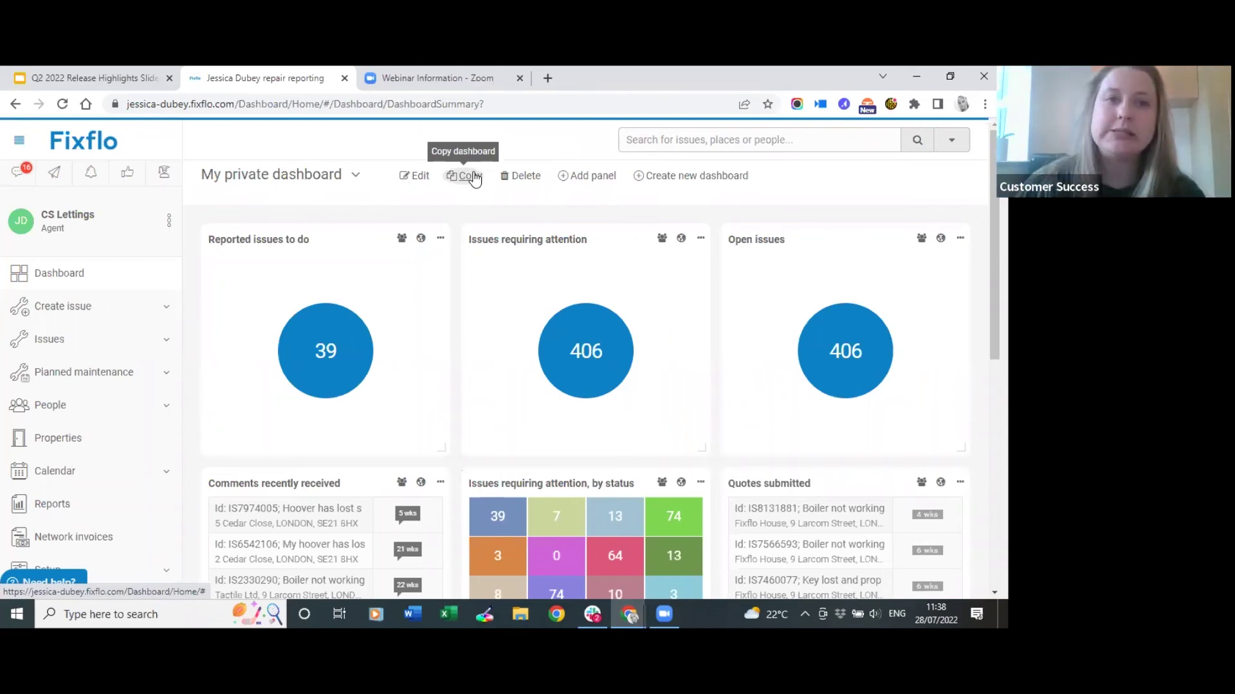
# Step: Switch to the Planned Maintenance Jobs dashboard and review its issue, service event and gas safety certificate panels
pyautogui.click(356, 175)
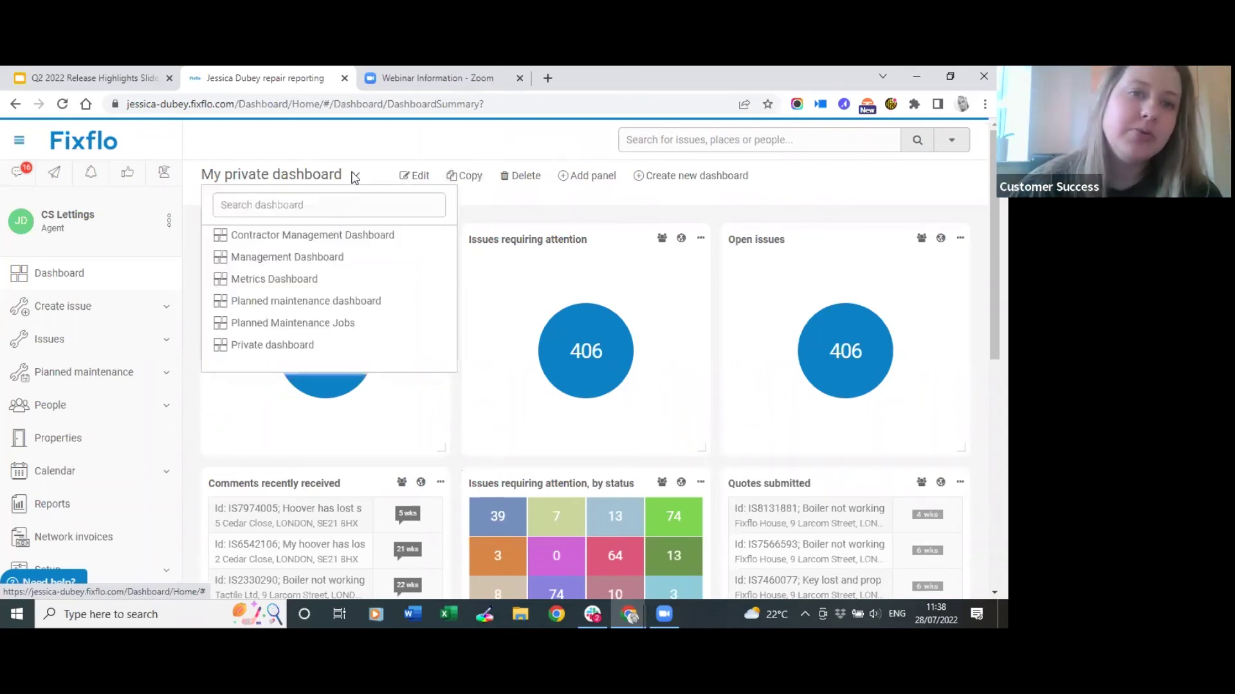
pyautogui.click(347, 330)
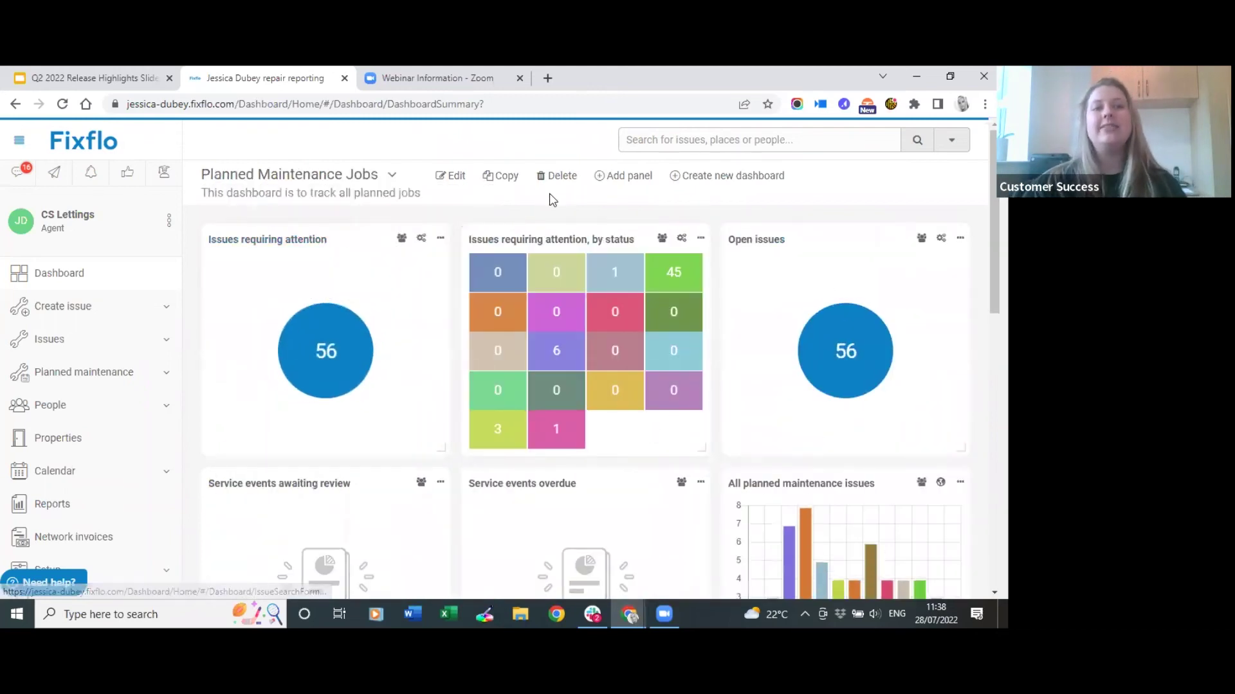
pyautogui.scroll(-1, 552, 199)
pyautogui.scroll(-3, 552, 199)
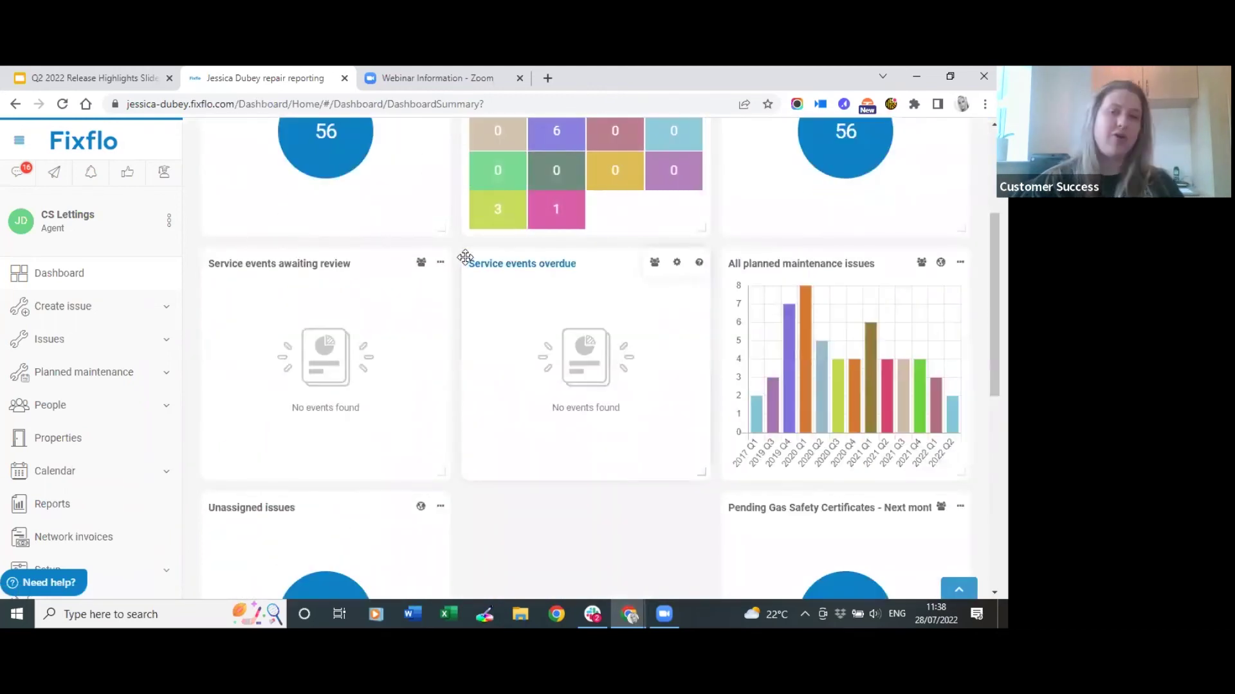
pyautogui.scroll(-1, 464, 258)
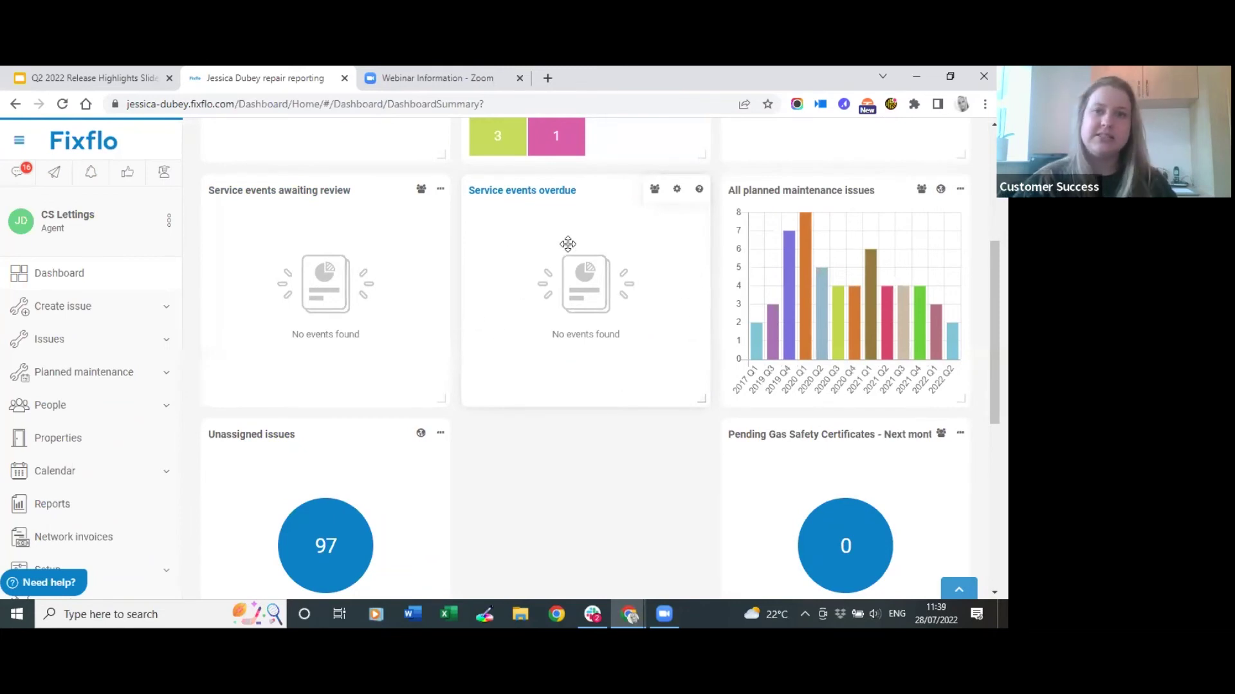
pyautogui.scroll(5, 562, 435)
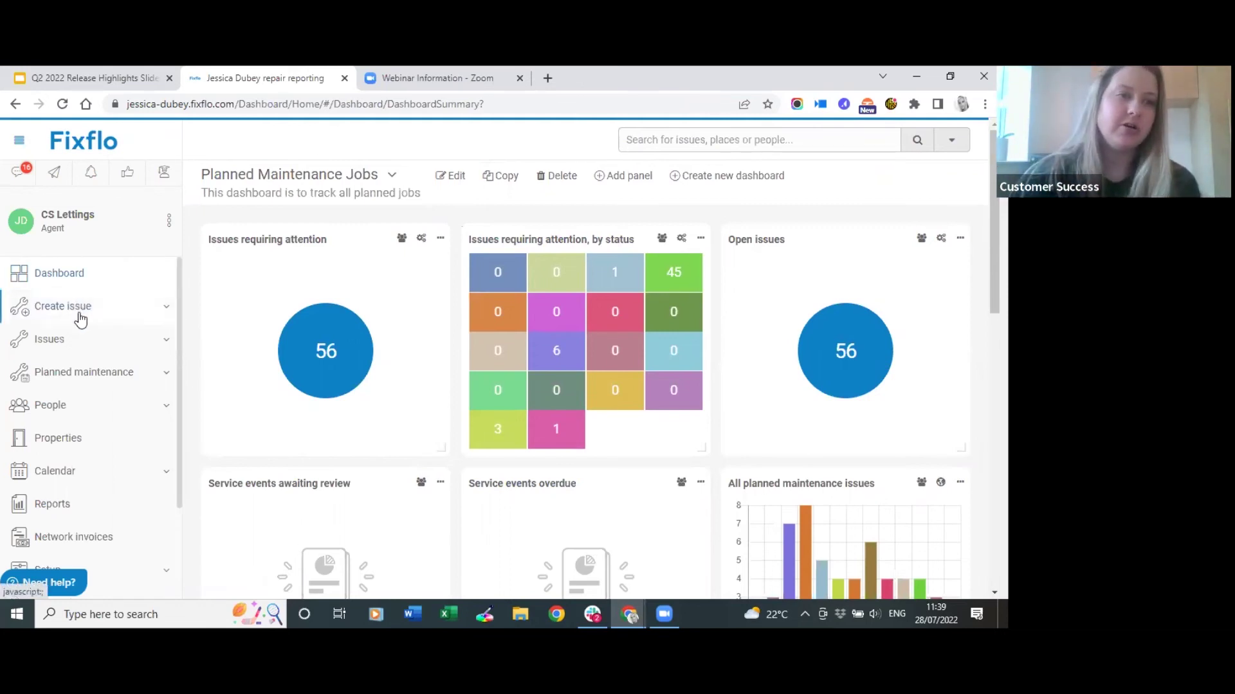
# Step: Open the issue search with its full set of filters and set Is planned maintenance to Yes
pyautogui.click(86, 348)
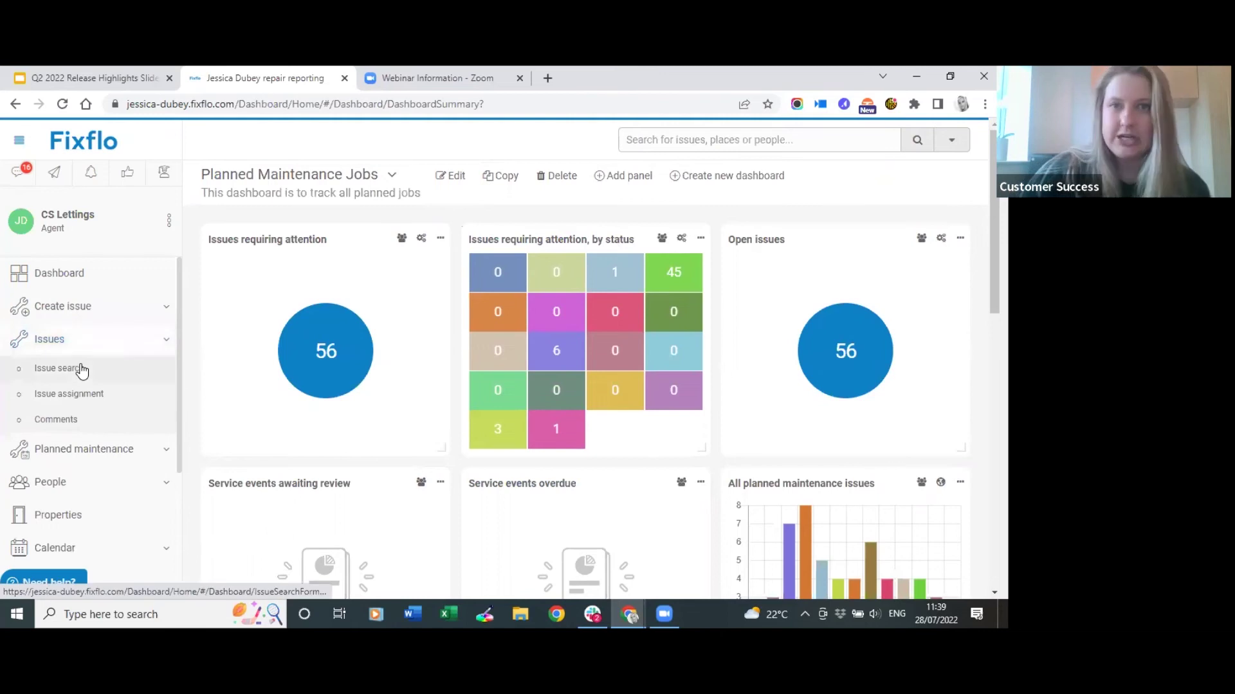
pyautogui.click(78, 366)
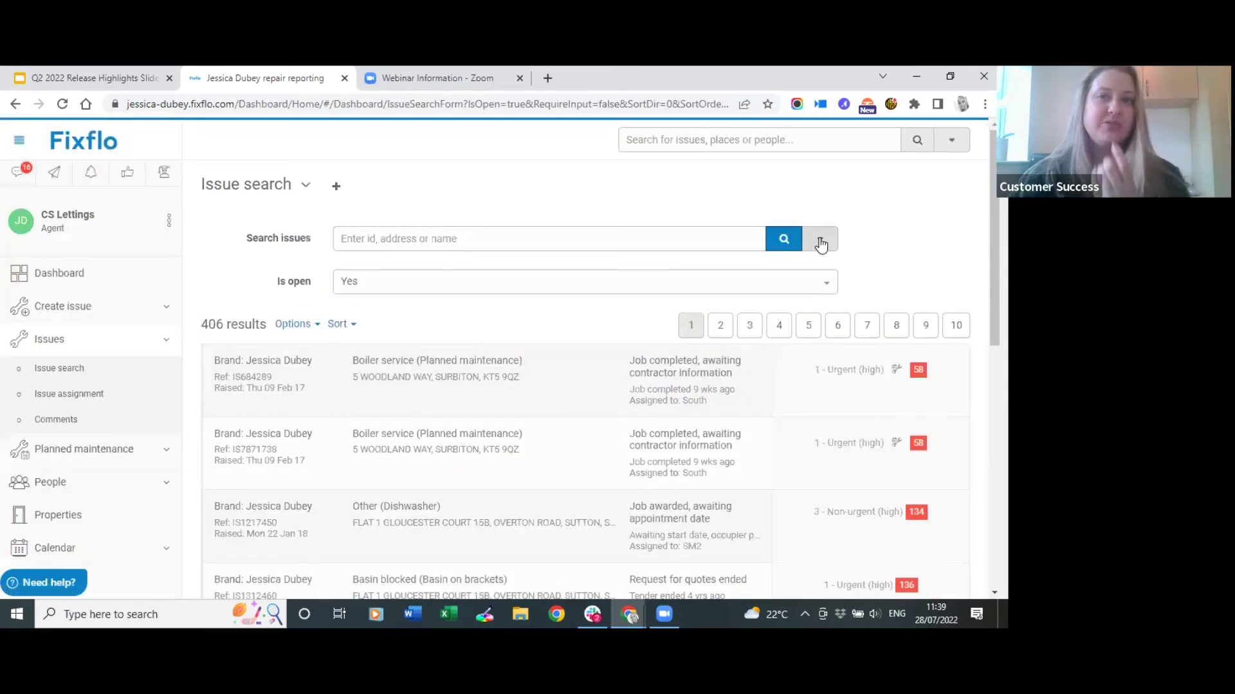
pyautogui.click(821, 243)
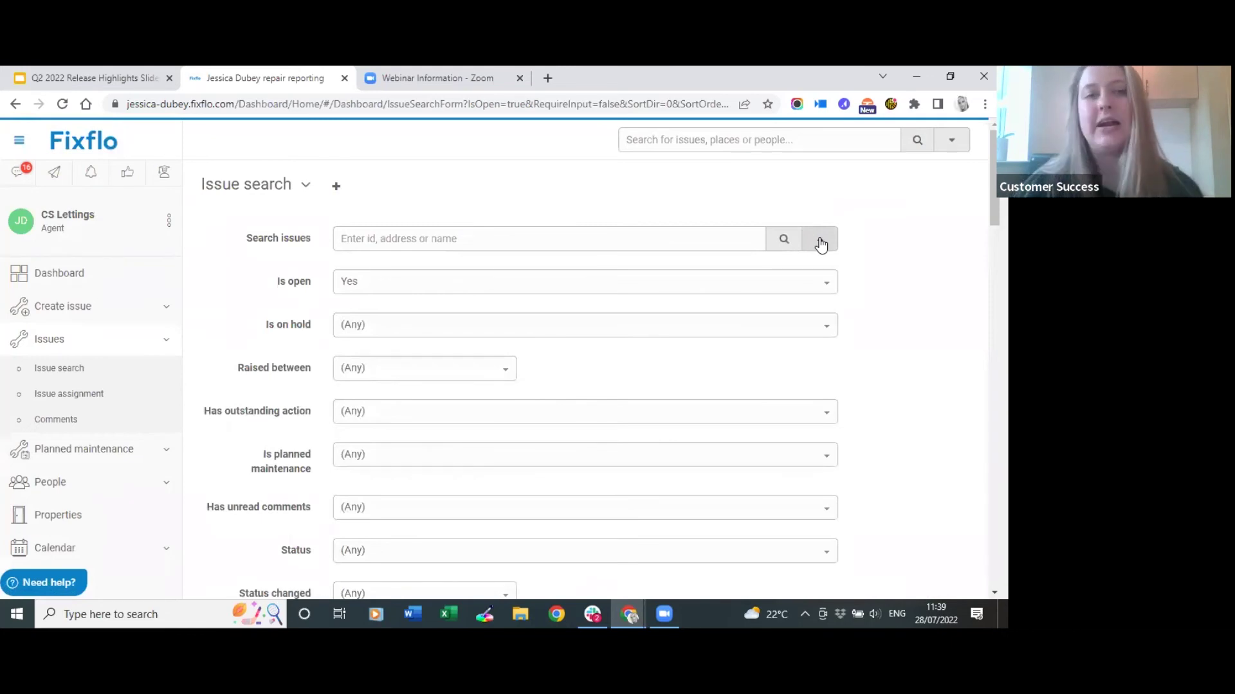
pyautogui.scroll(-1, 828, 382)
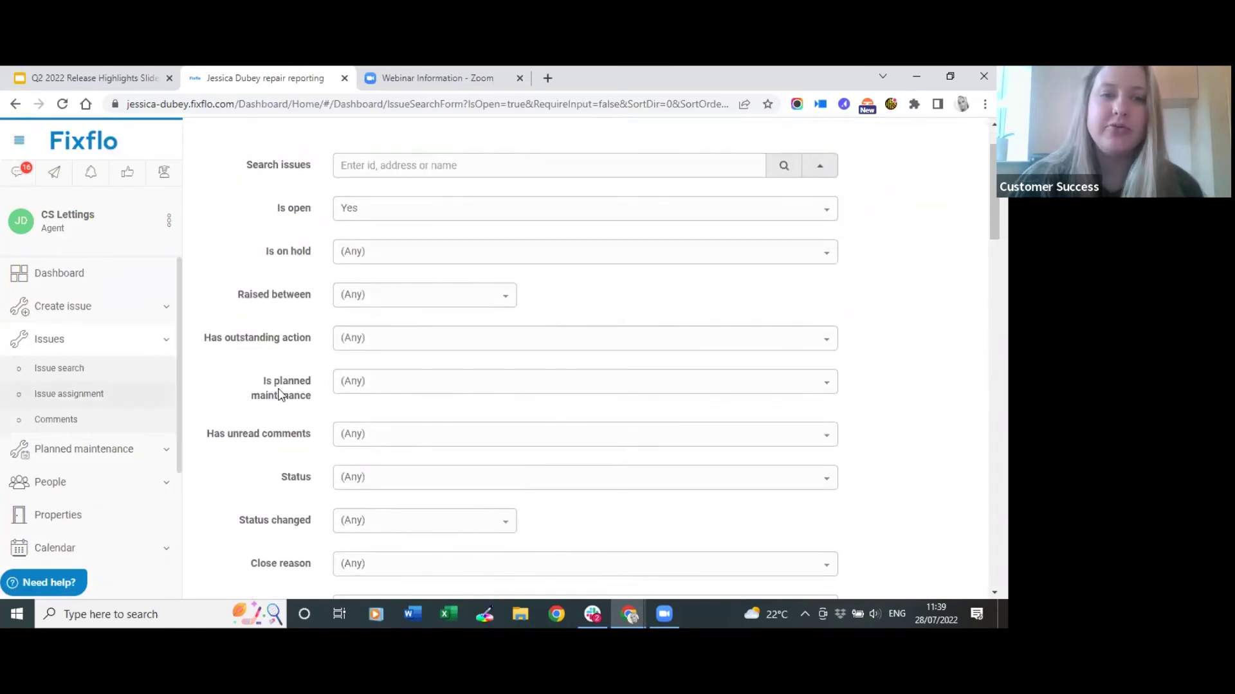
pyautogui.click(440, 390)
pyautogui.click(407, 412)
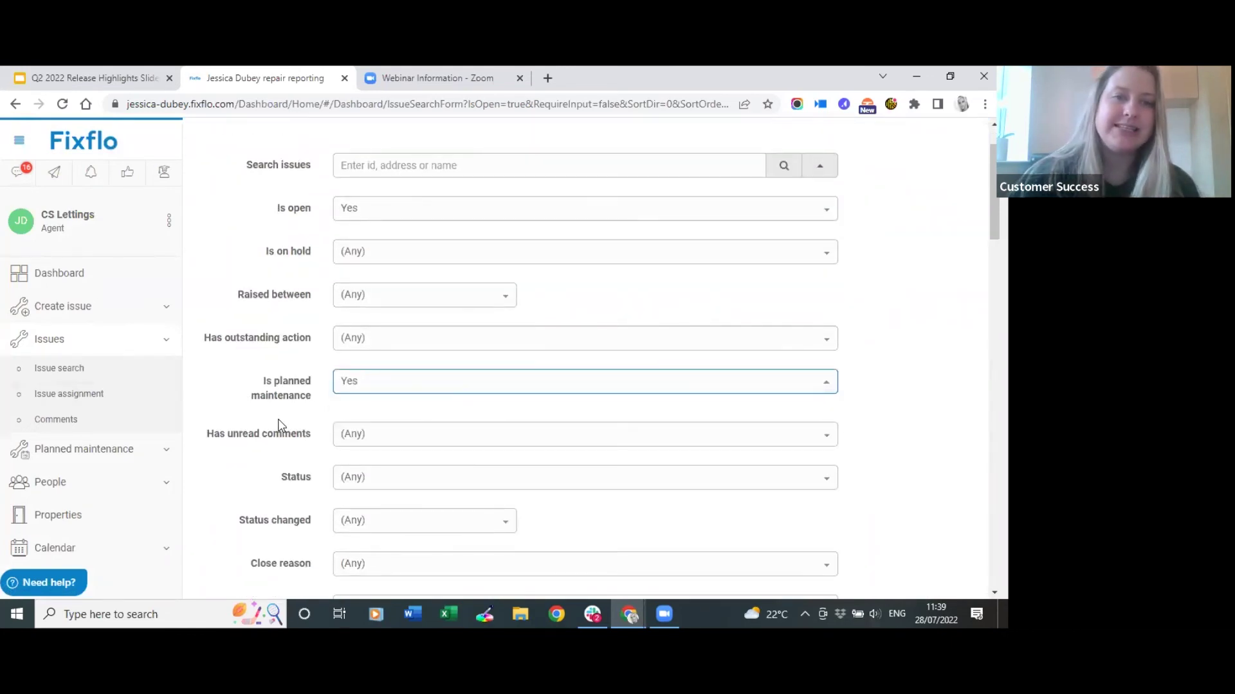
# Step: Set the issue search's Status filter to Closed
pyautogui.scroll(-1, 280, 424)
pyautogui.scroll(-1, 263, 434)
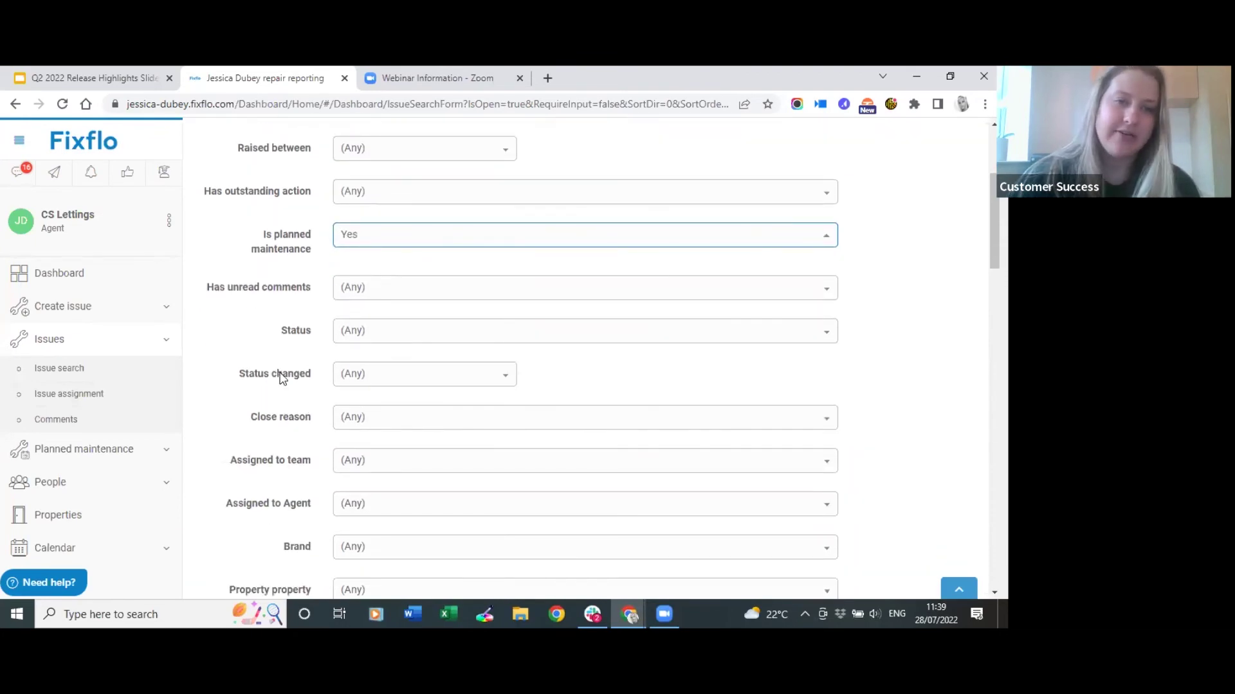
pyautogui.scroll(-1, 279, 376)
pyautogui.scroll(-1, 279, 379)
pyautogui.scroll(1, 264, 310)
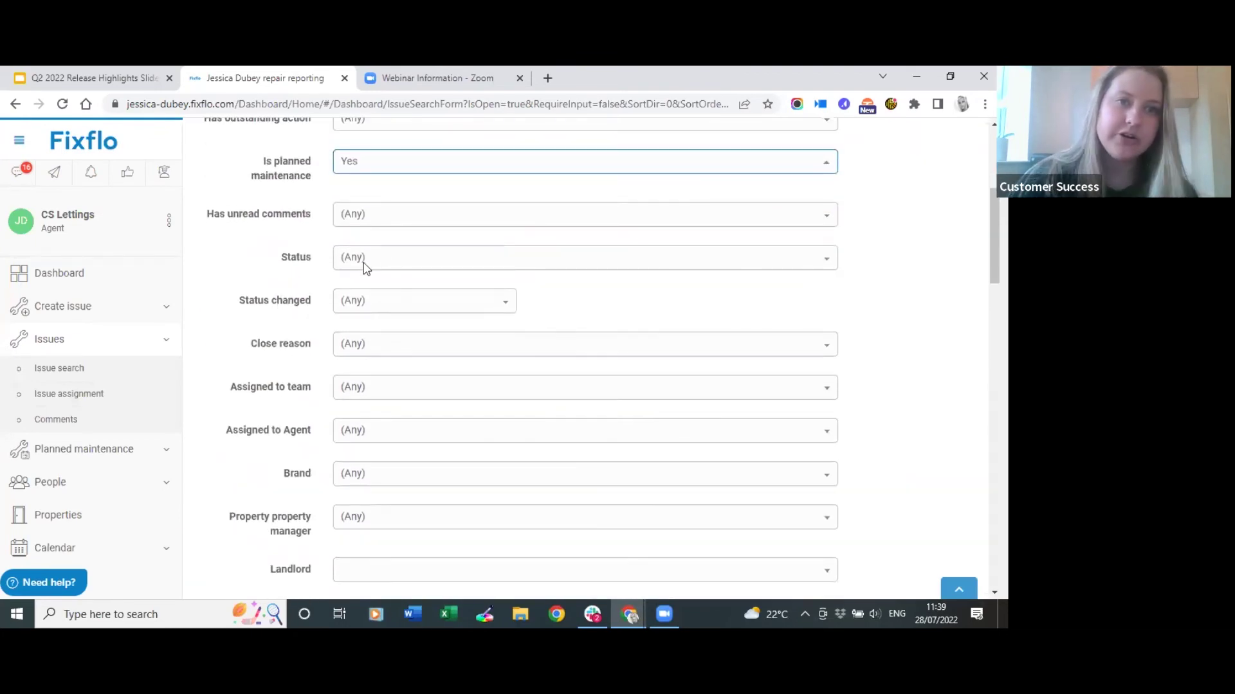
pyautogui.click(382, 259)
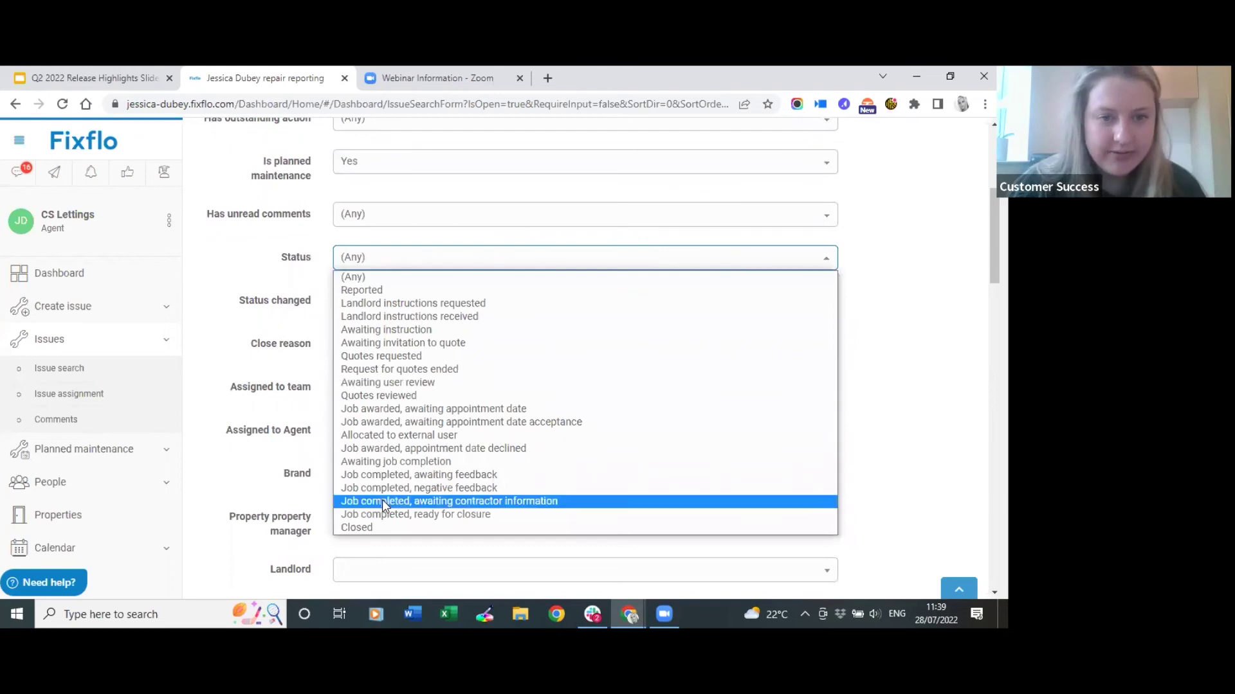
pyautogui.click(378, 529)
# Step: Limit the Status changed filter to Last week and run the issue search
pyautogui.click(365, 302)
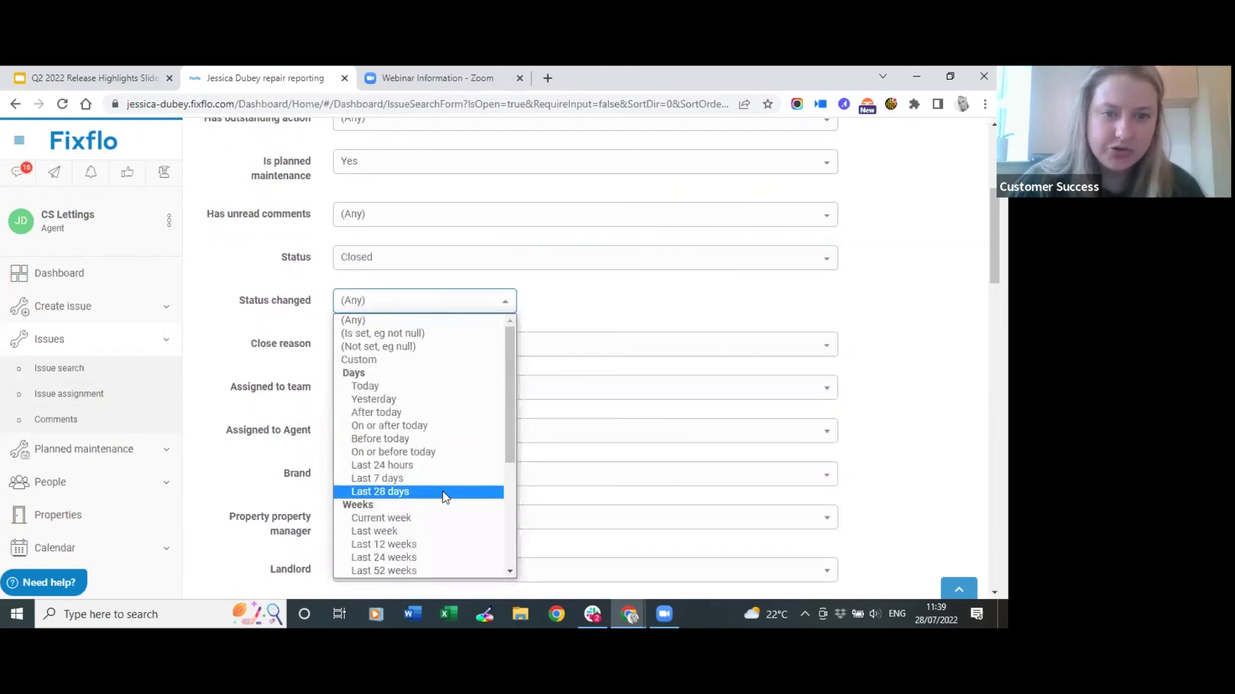
pyautogui.scroll(-2, 441, 496)
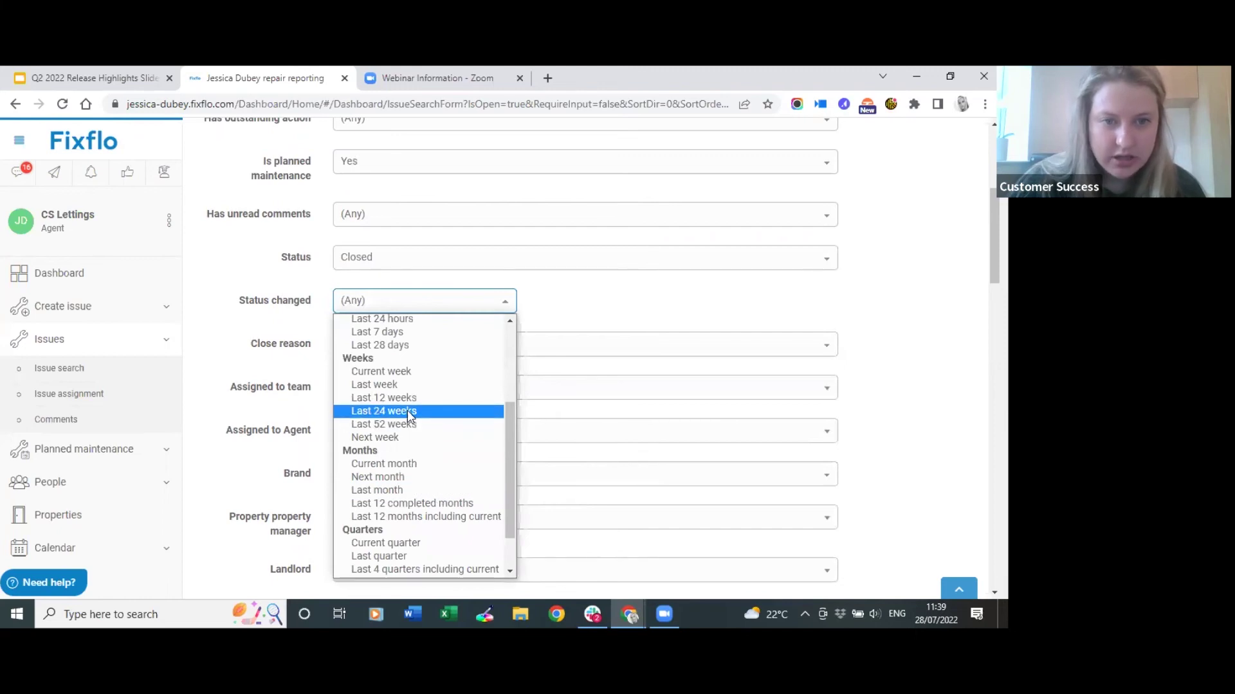
pyautogui.click(412, 386)
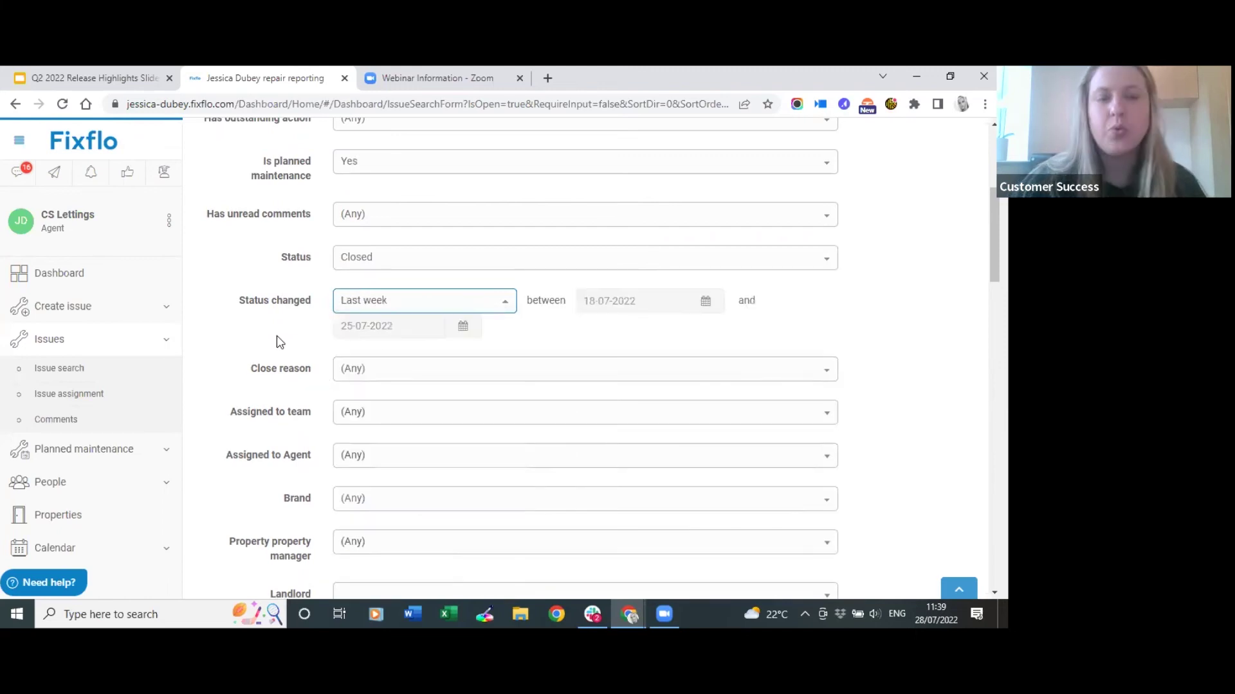
pyautogui.scroll(-14, 274, 246)
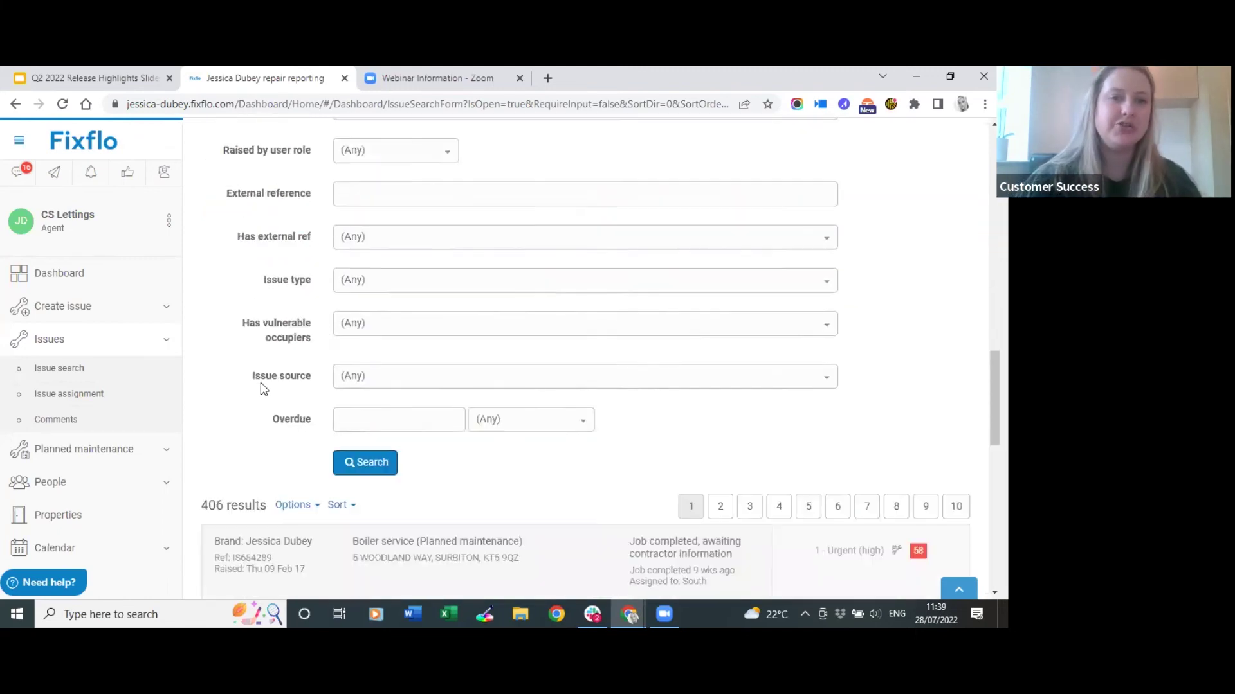
pyautogui.click(347, 416)
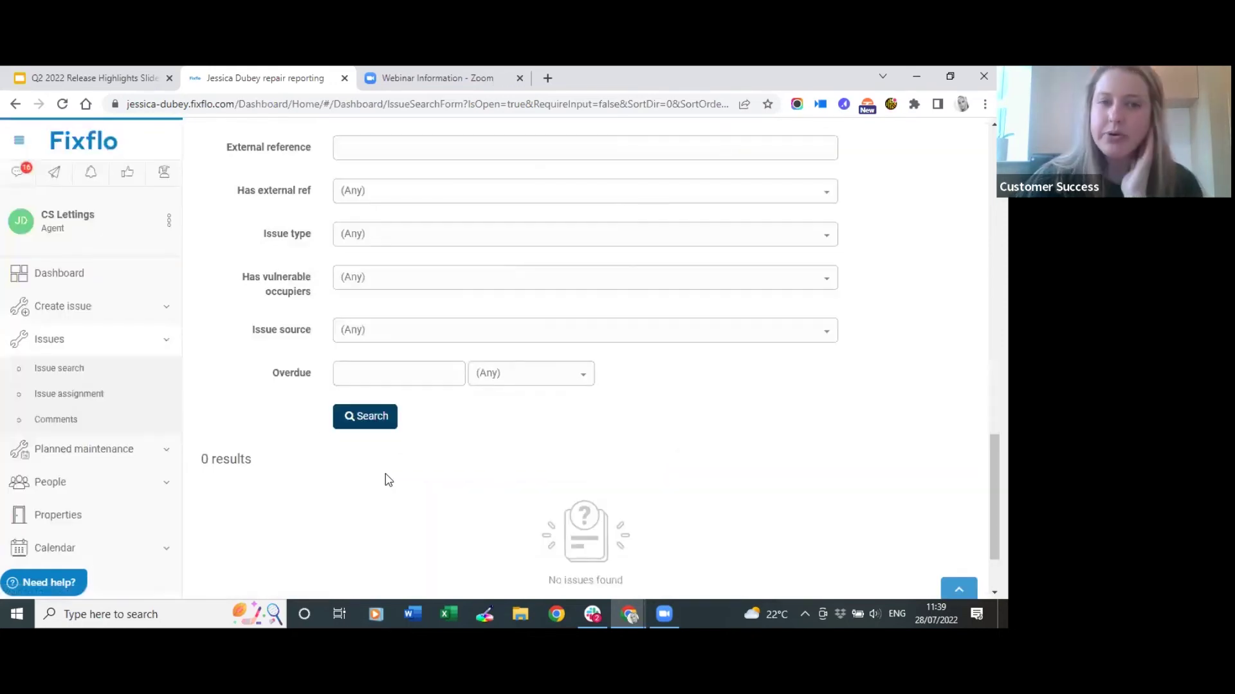
# Step: Start a named search from the current filters and title it "Planned maintenance issues closed last week"
pyautogui.scroll(10, 292, 451)
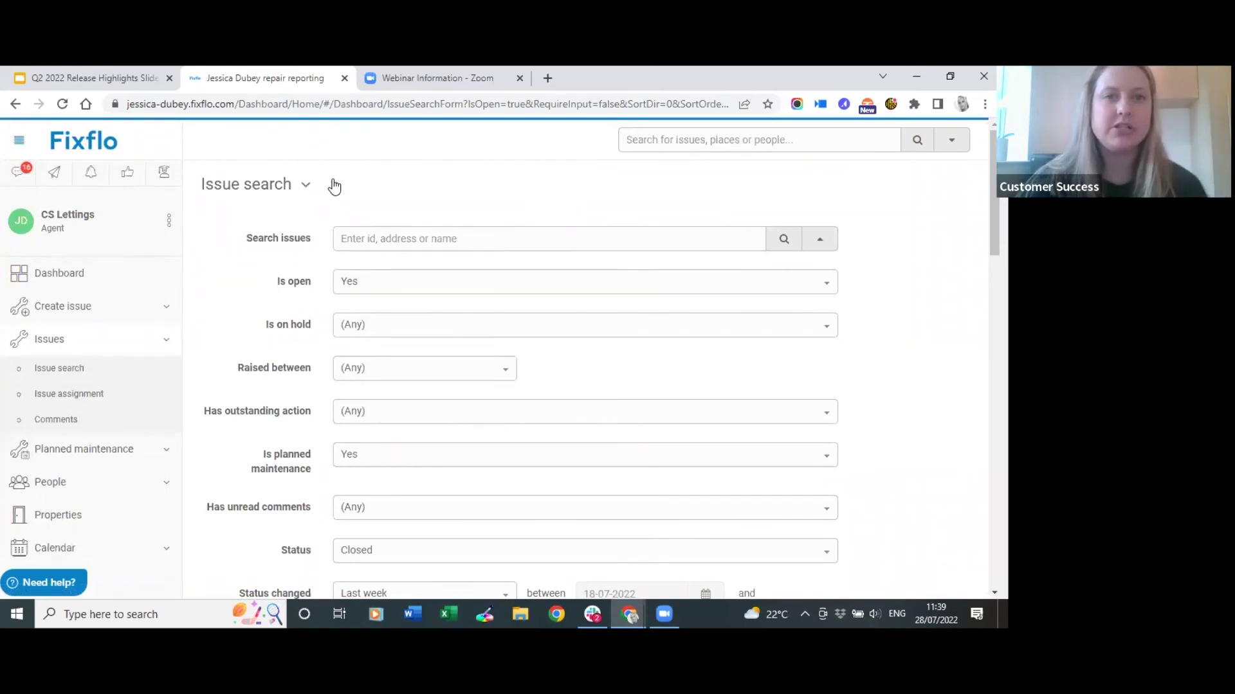
pyautogui.click(336, 188)
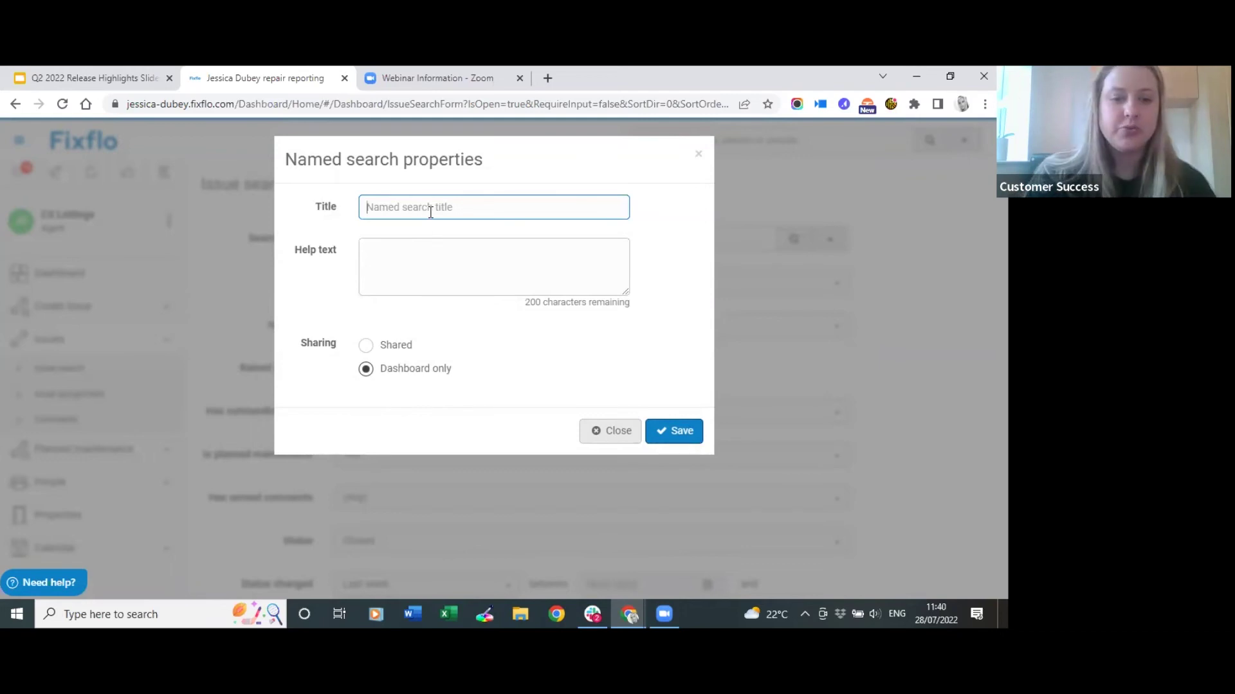
pyautogui.write('Planned m')
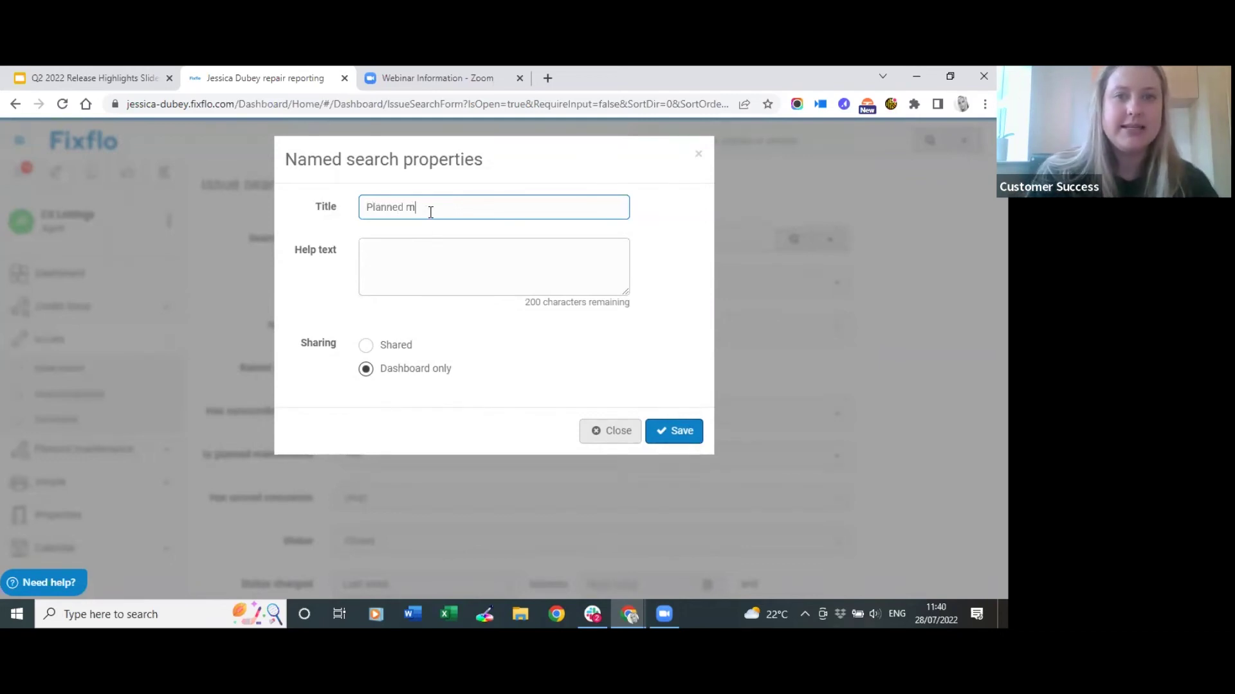
pyautogui.write('aintenance issues ')
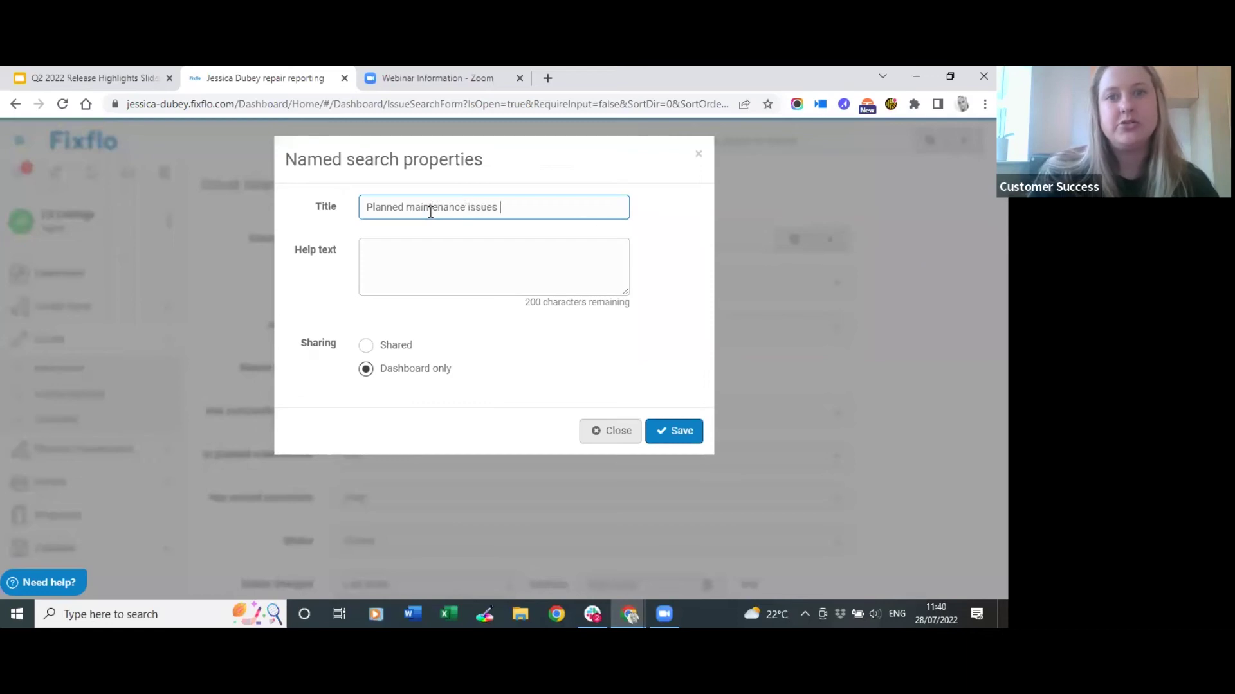
pyautogui.write('closed last week')
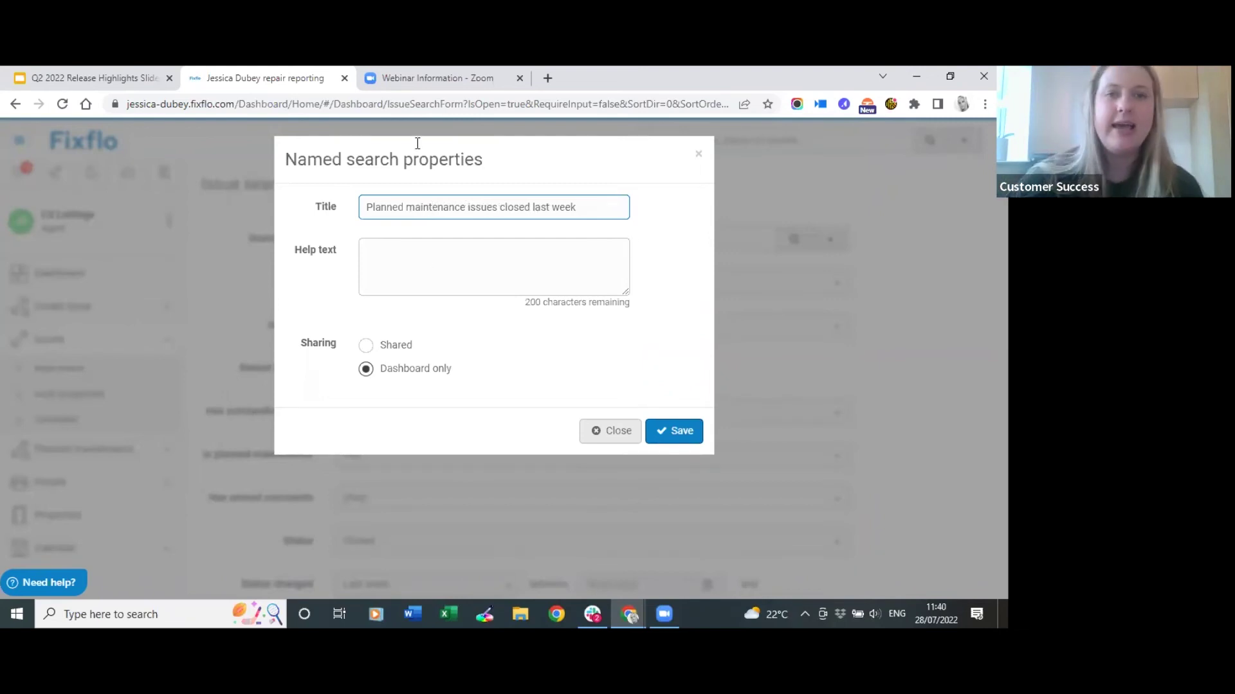
# Step: Give the named search the help text "PPM closed last week" and save it
pyautogui.click(494, 258)
pyautogui.write('P')
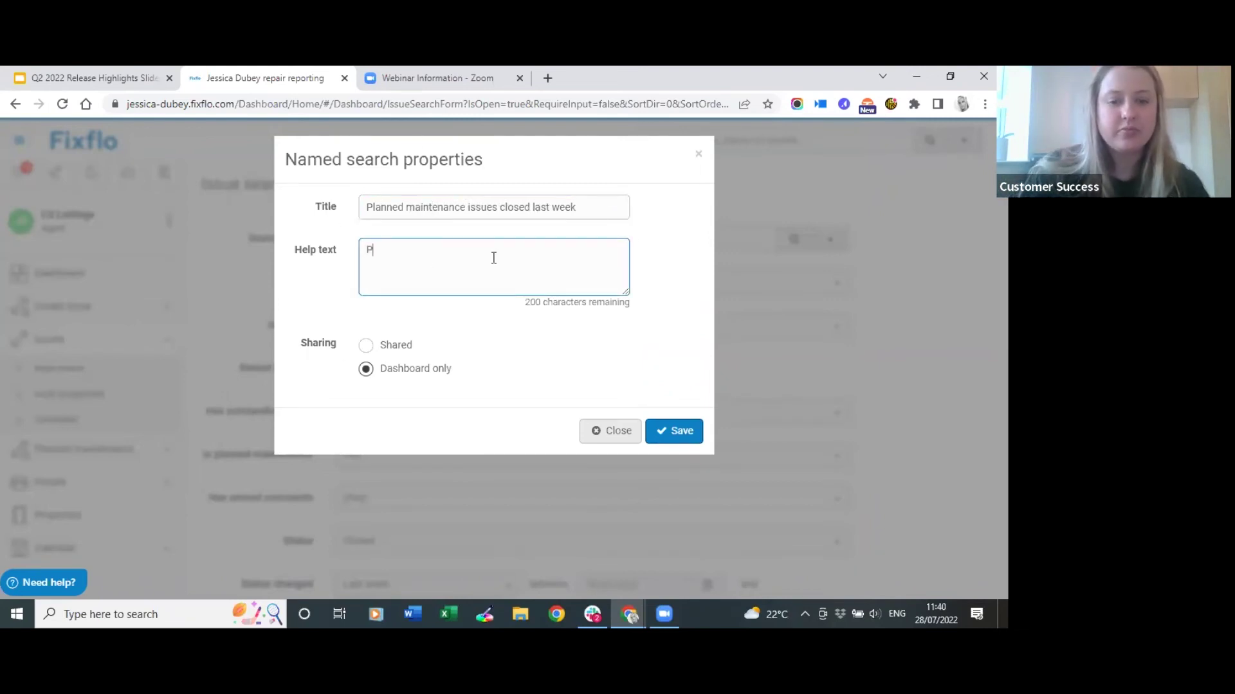
pyautogui.write('PM closed last week')
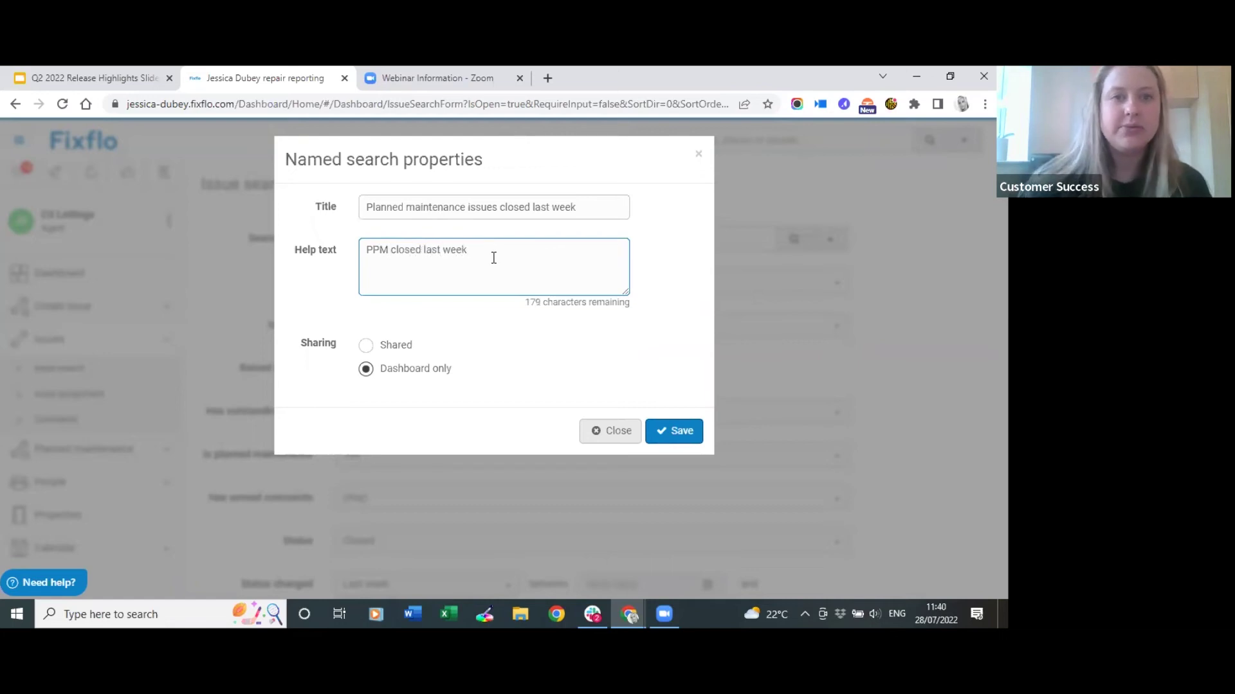
pyautogui.click(407, 349)
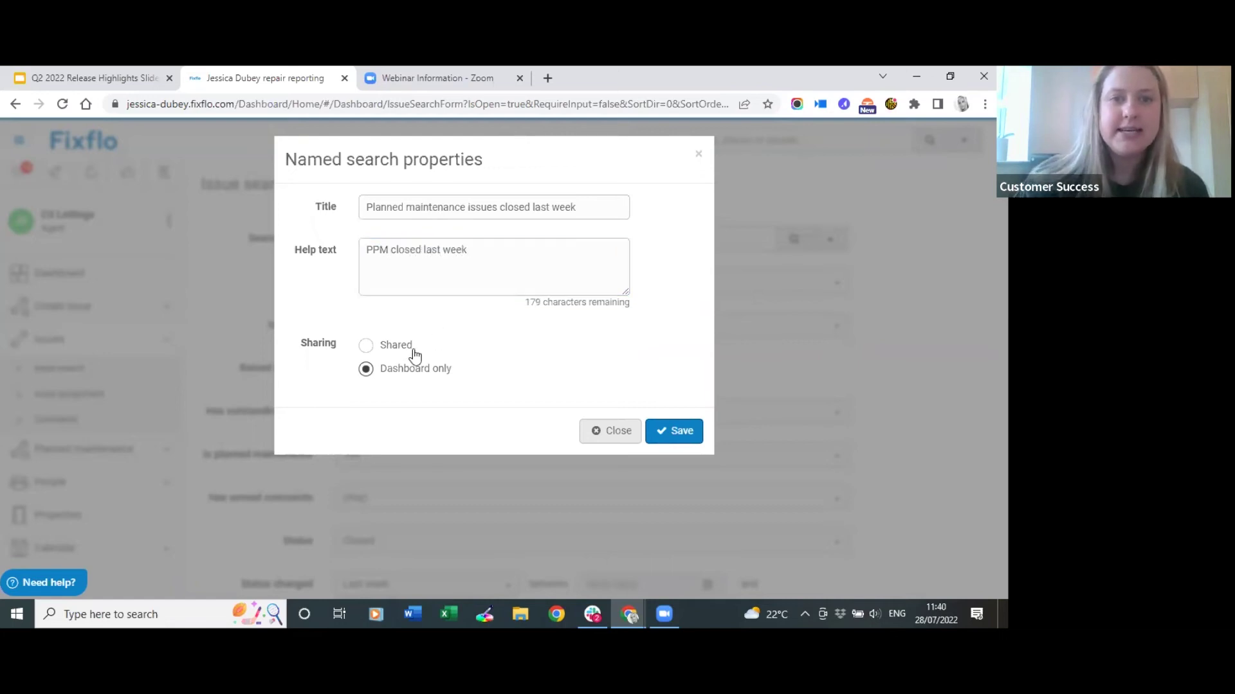
pyautogui.click(665, 436)
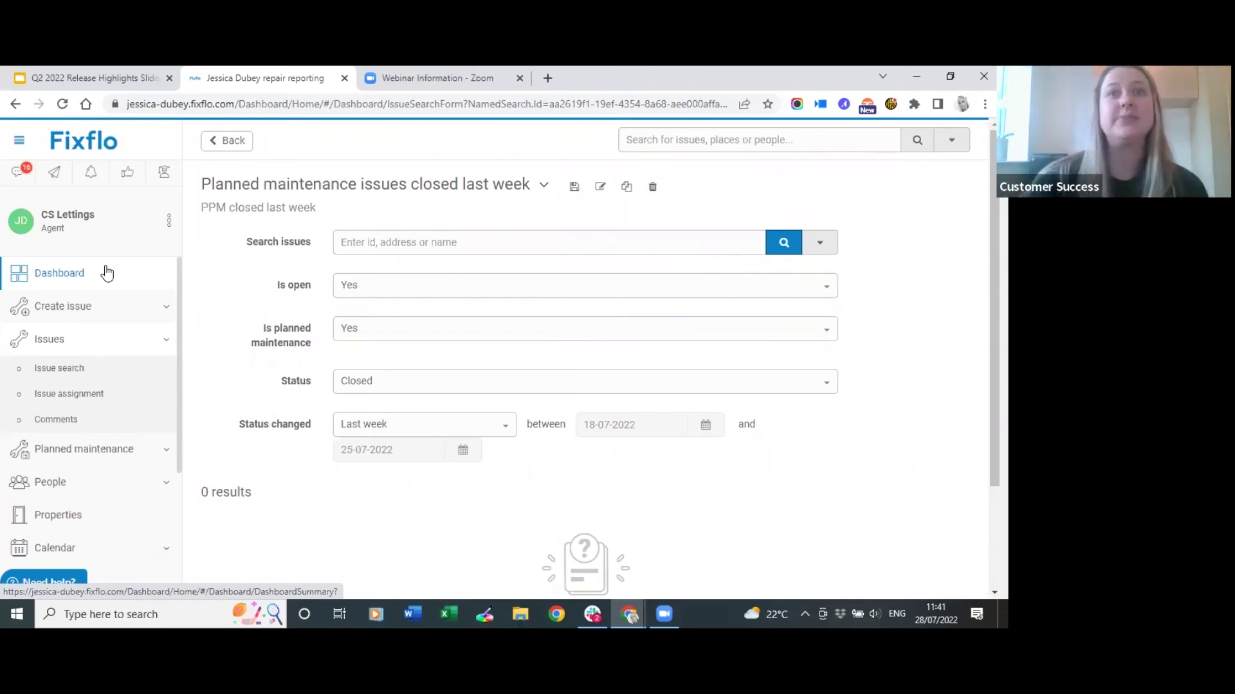
# Step: Search the dashboard panels for "closed" and add the "Planned maintenance issues closed last week" panel to the Planned Maintenance Jobs dashboard
pyautogui.click(107, 273)
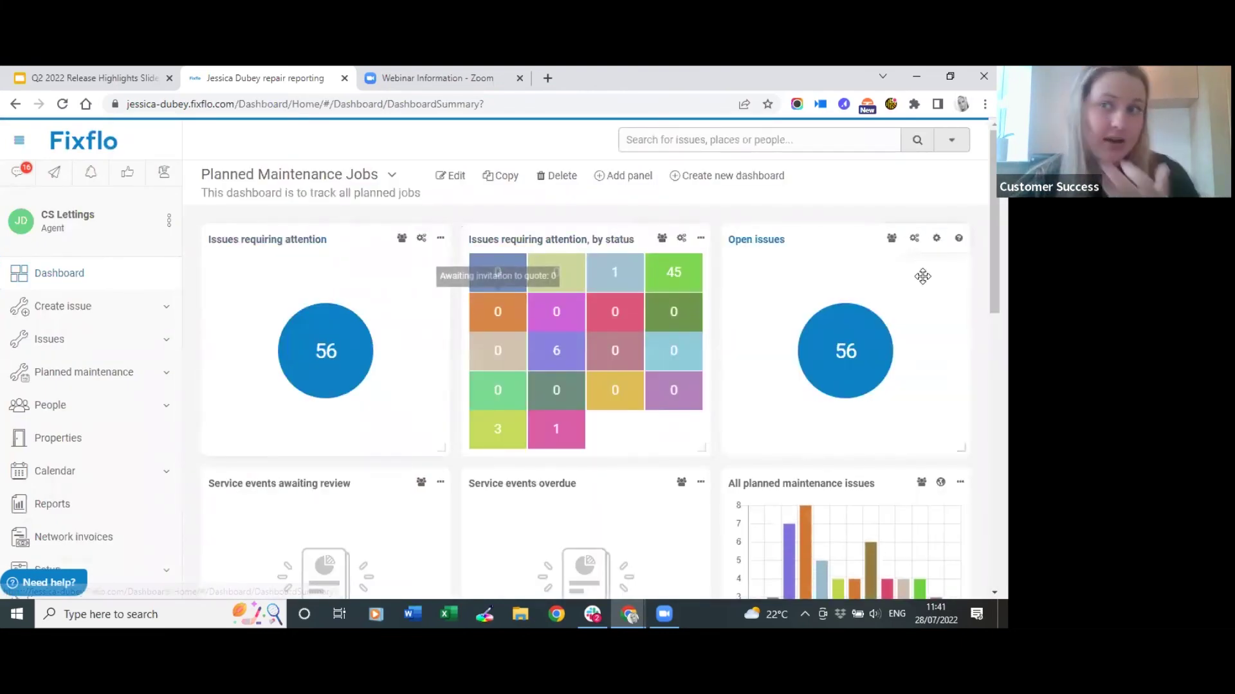
pyautogui.moveTo(995, 276); pyautogui.dragTo(995, 489)
pyautogui.scroll(-3, 906, 471)
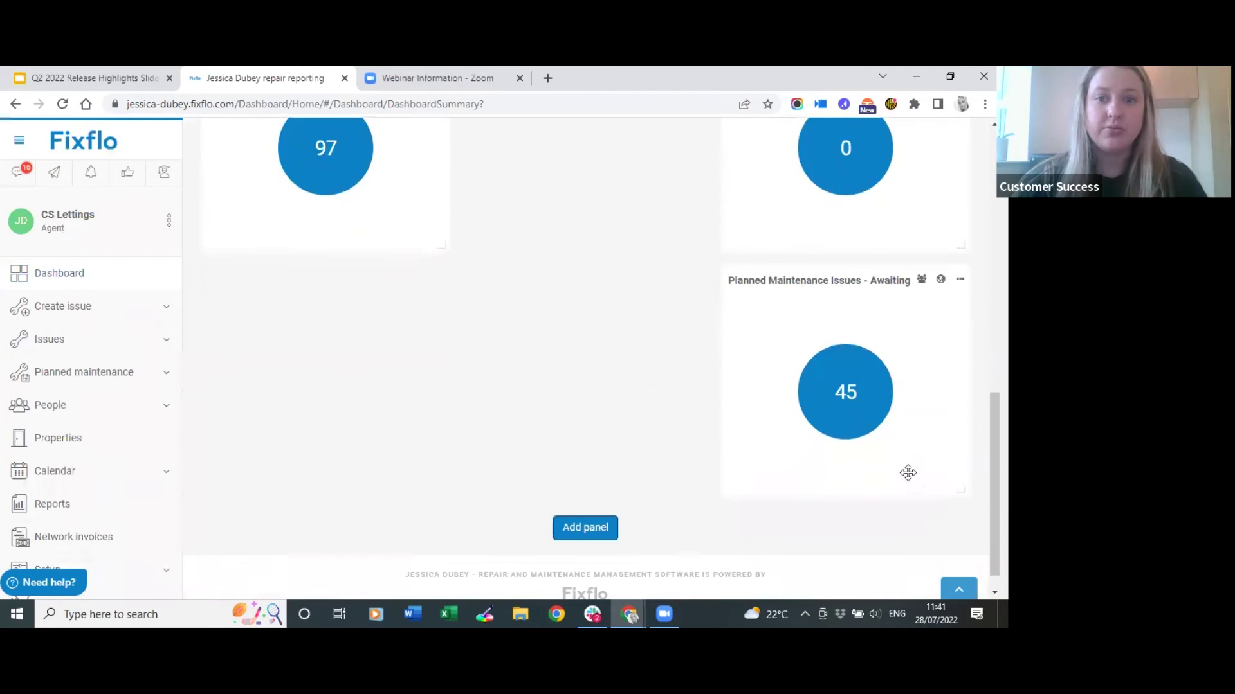
pyautogui.click(585, 524)
pyautogui.click(407, 234)
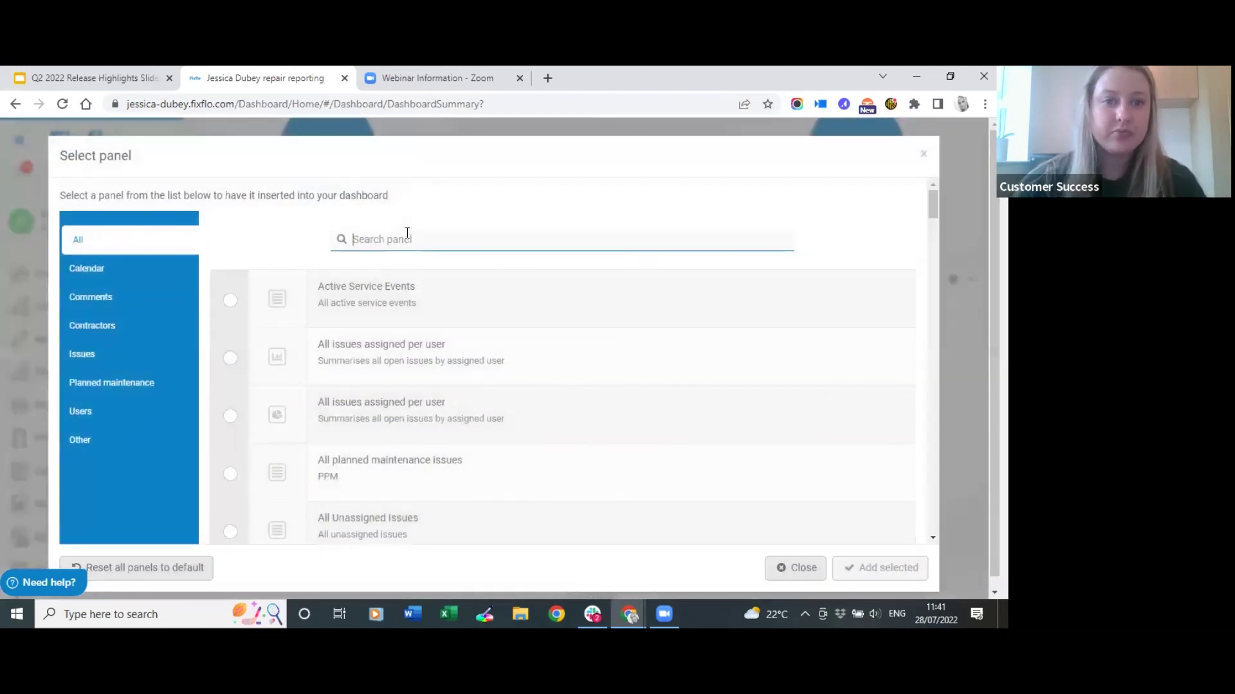
pyautogui.write('dlosed')
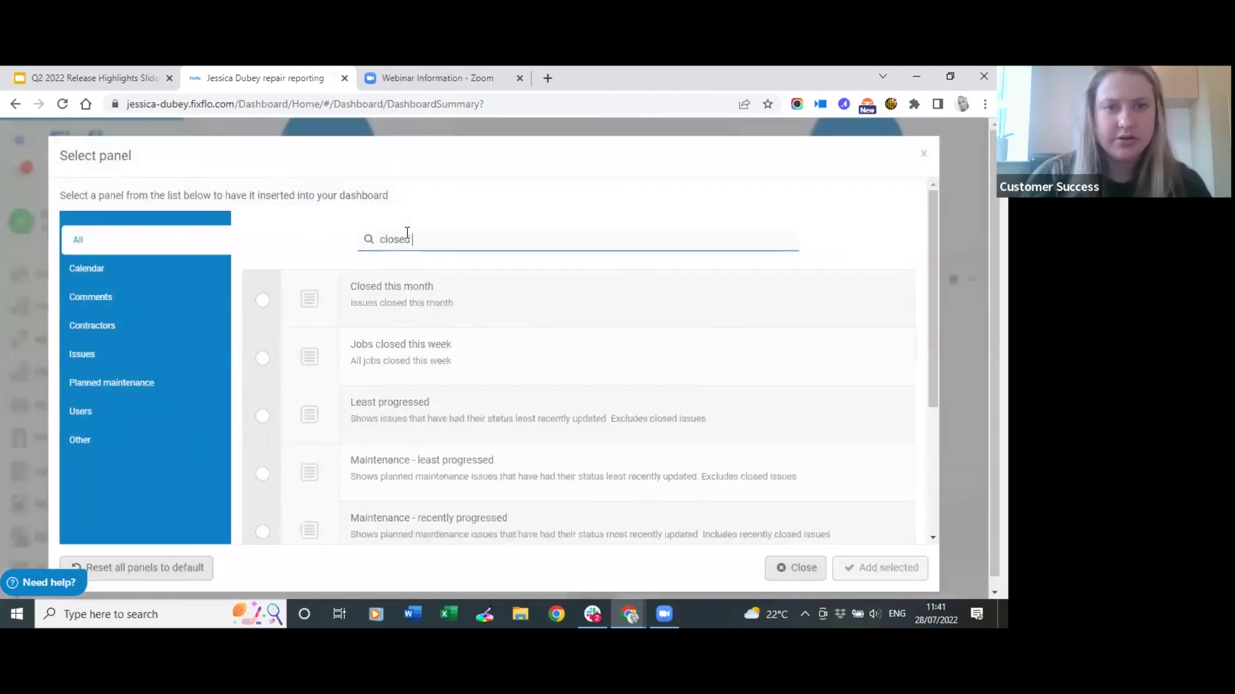
pyautogui.scroll(-3, 528, 398)
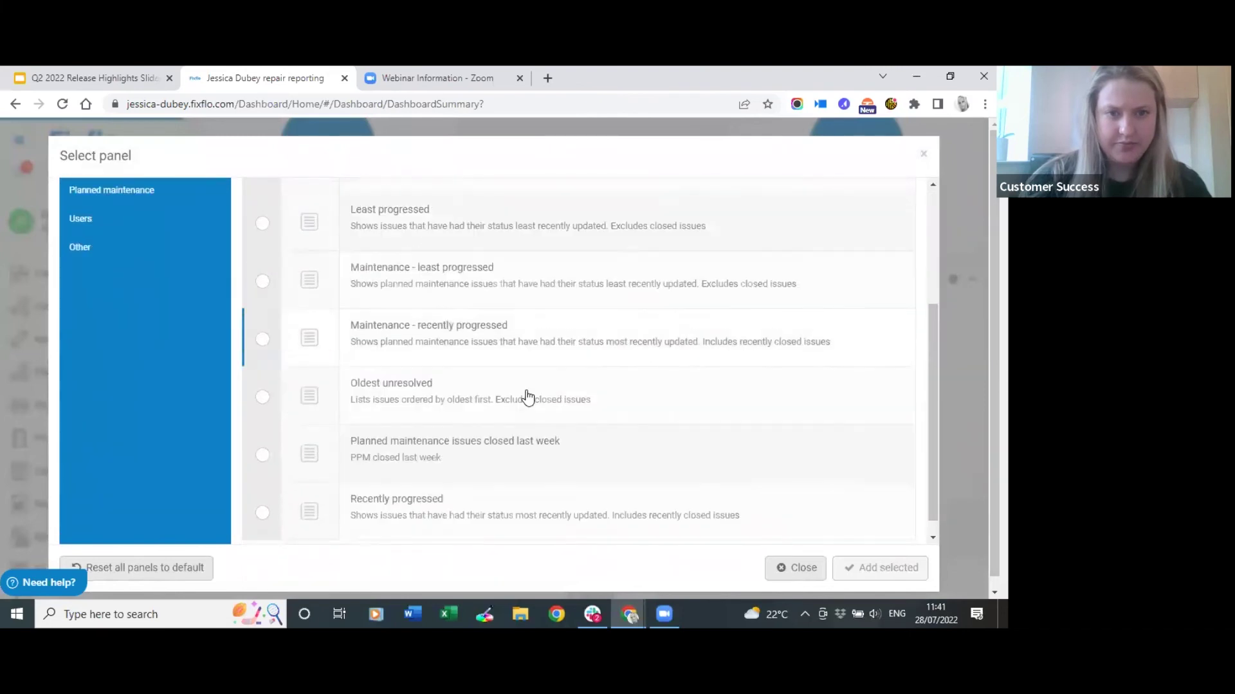
pyautogui.click(544, 428)
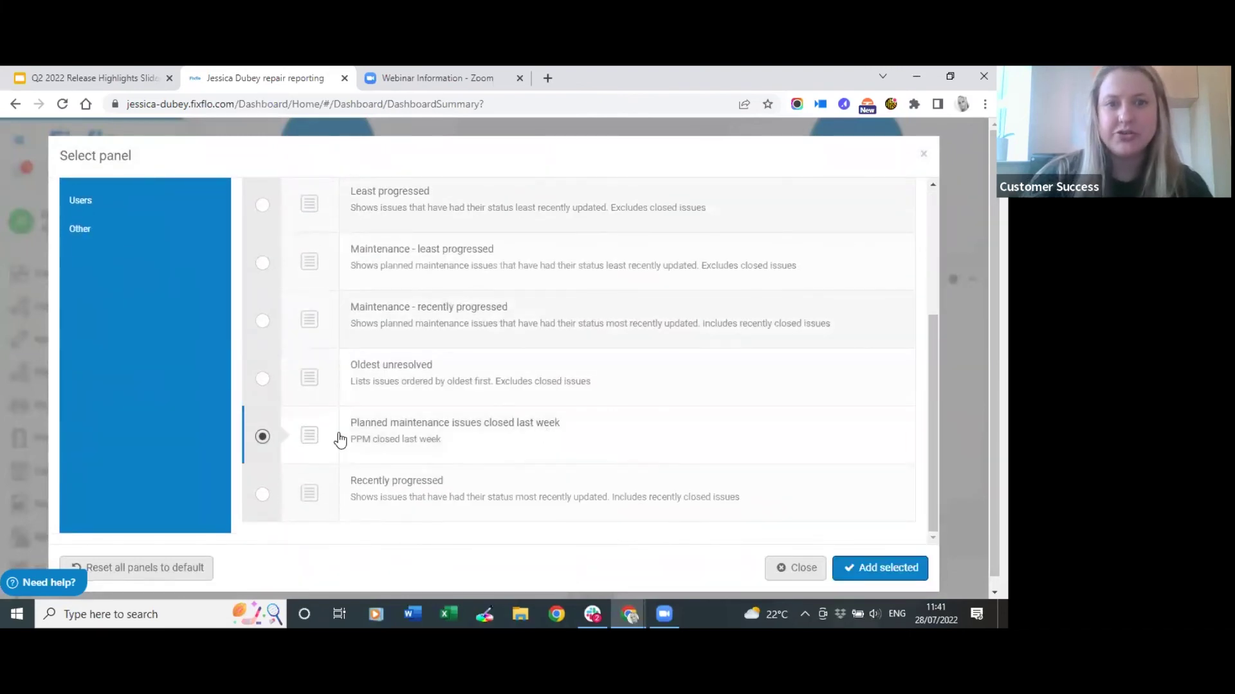
pyautogui.click(878, 567)
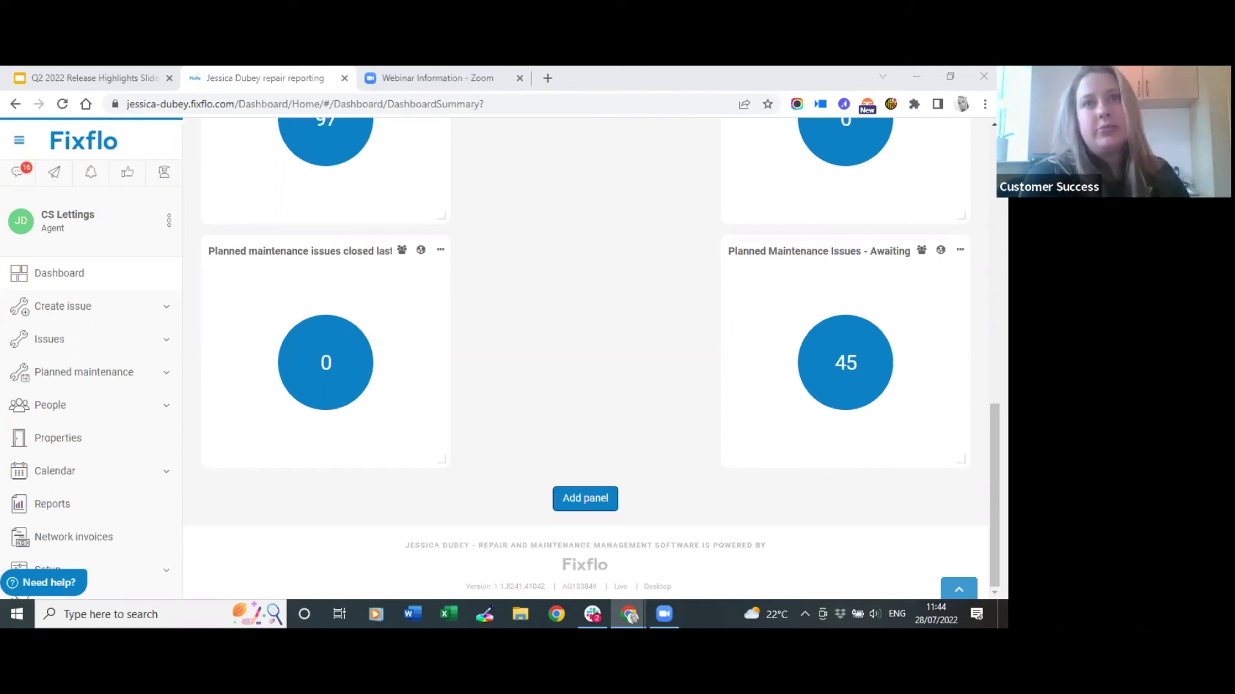
# Step: Open the content editing page in the setup area and review the list of editable emails, messages and texts
pyautogui.scroll(-2, 68, 469)
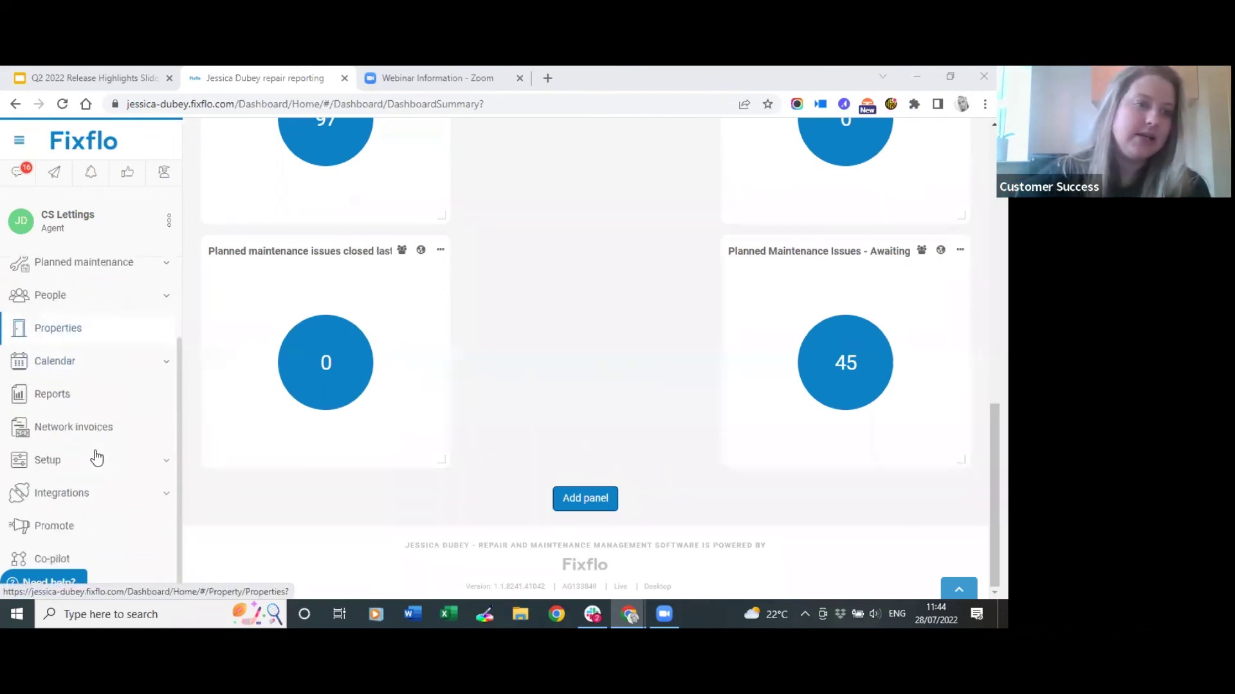
pyautogui.click(91, 461)
pyautogui.scroll(-2, 92, 489)
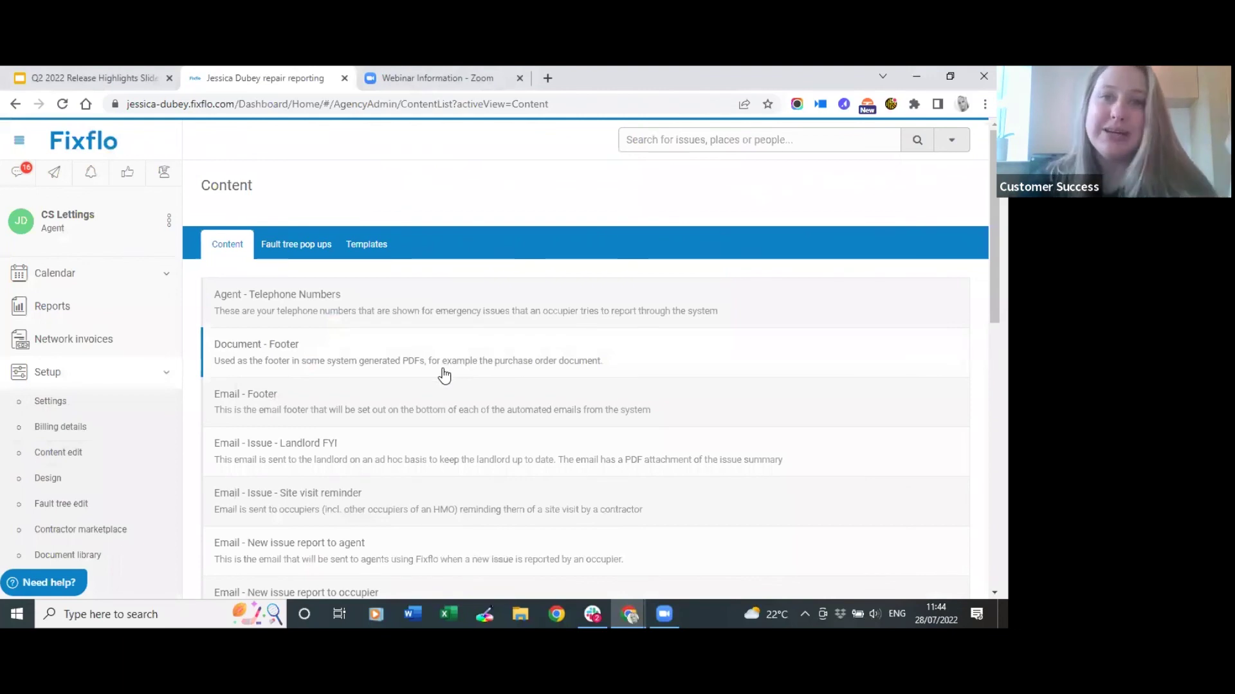
pyautogui.scroll(-5, 440, 381)
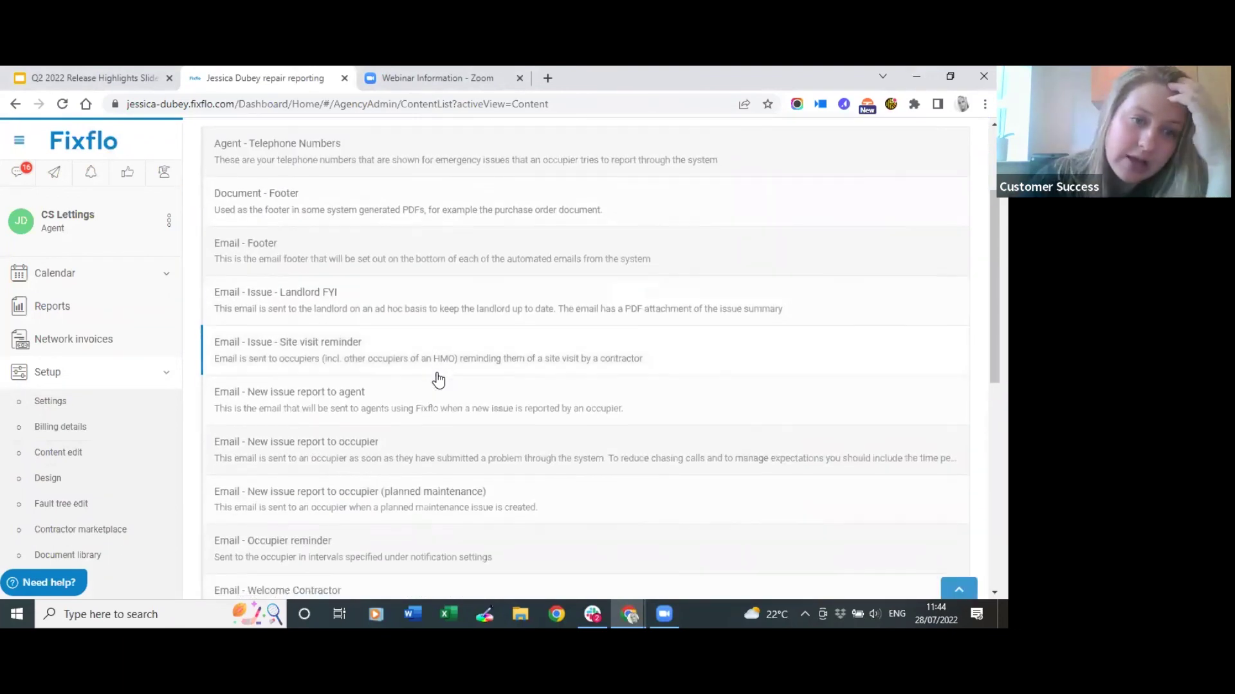
pyautogui.scroll(-5, 439, 381)
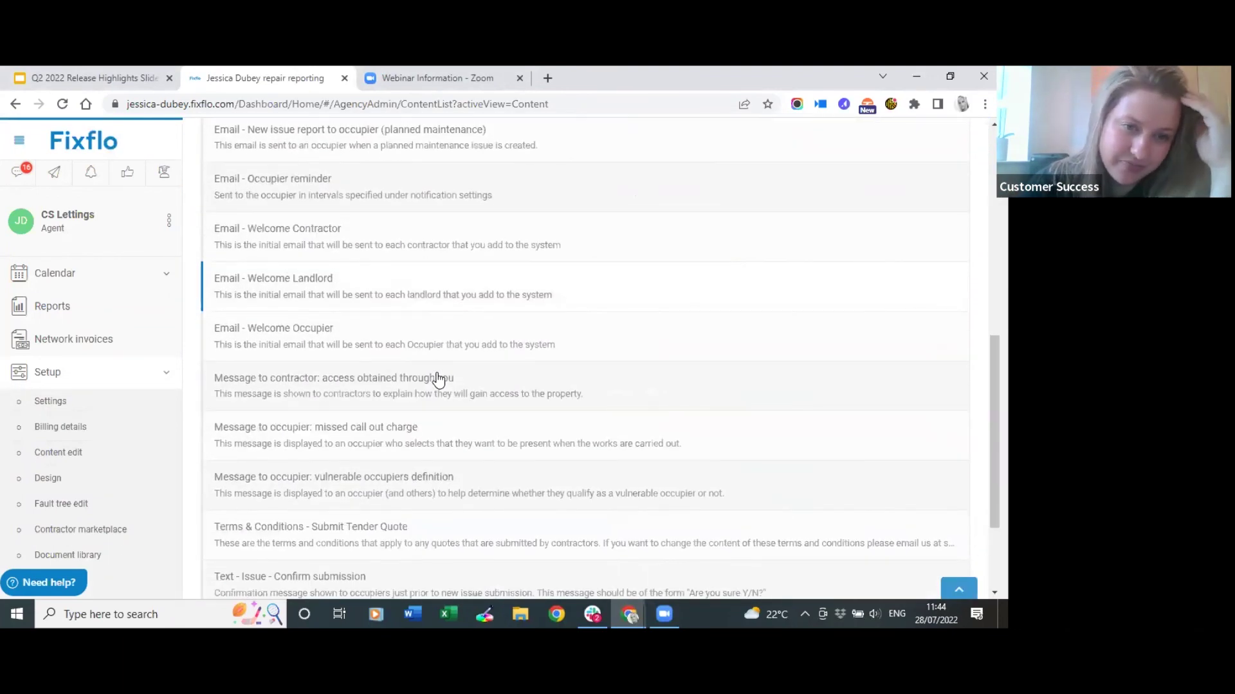
pyautogui.scroll(-1, 499, 382)
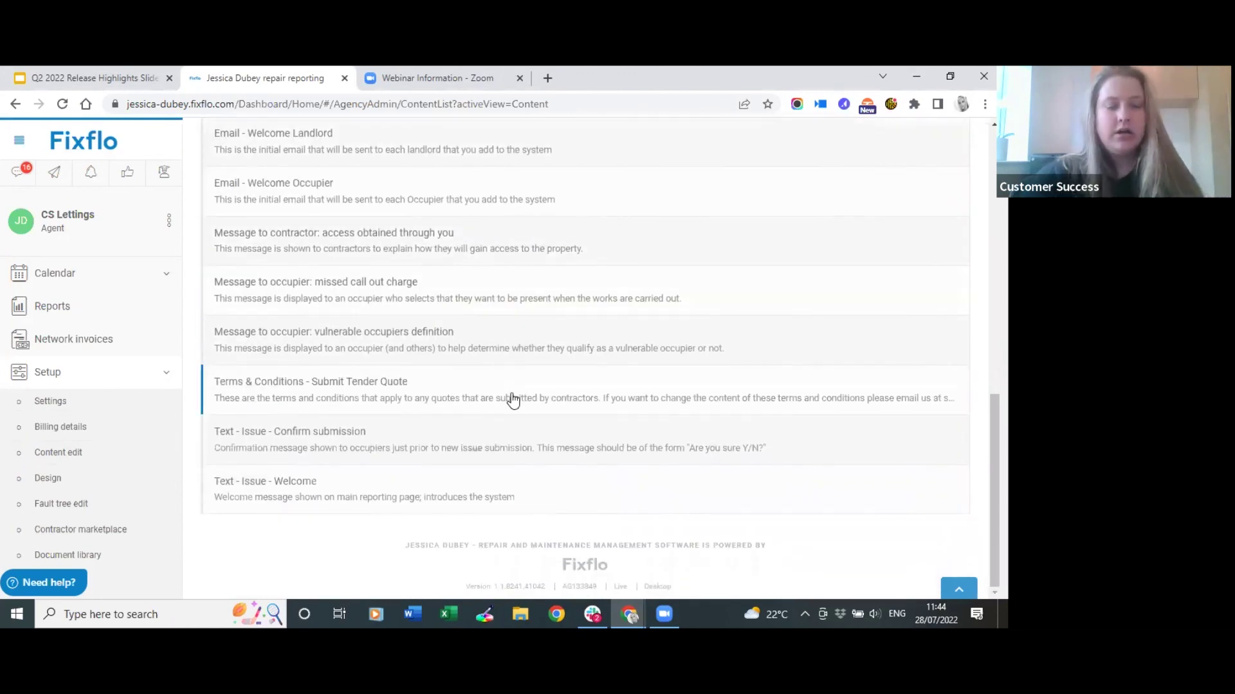
pyautogui.scroll(1, 513, 401)
pyautogui.scroll(9, 512, 401)
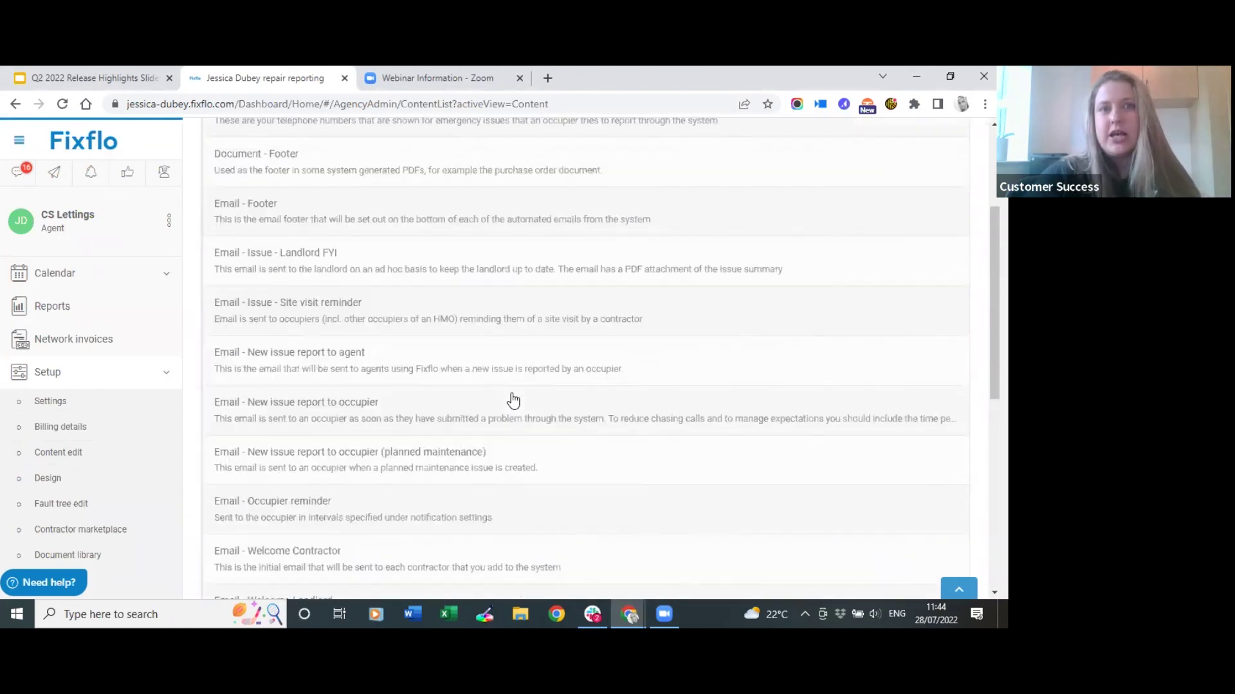
# Step: Open the properties list and view the detail page of the first property
pyautogui.scroll(2, 544, 376)
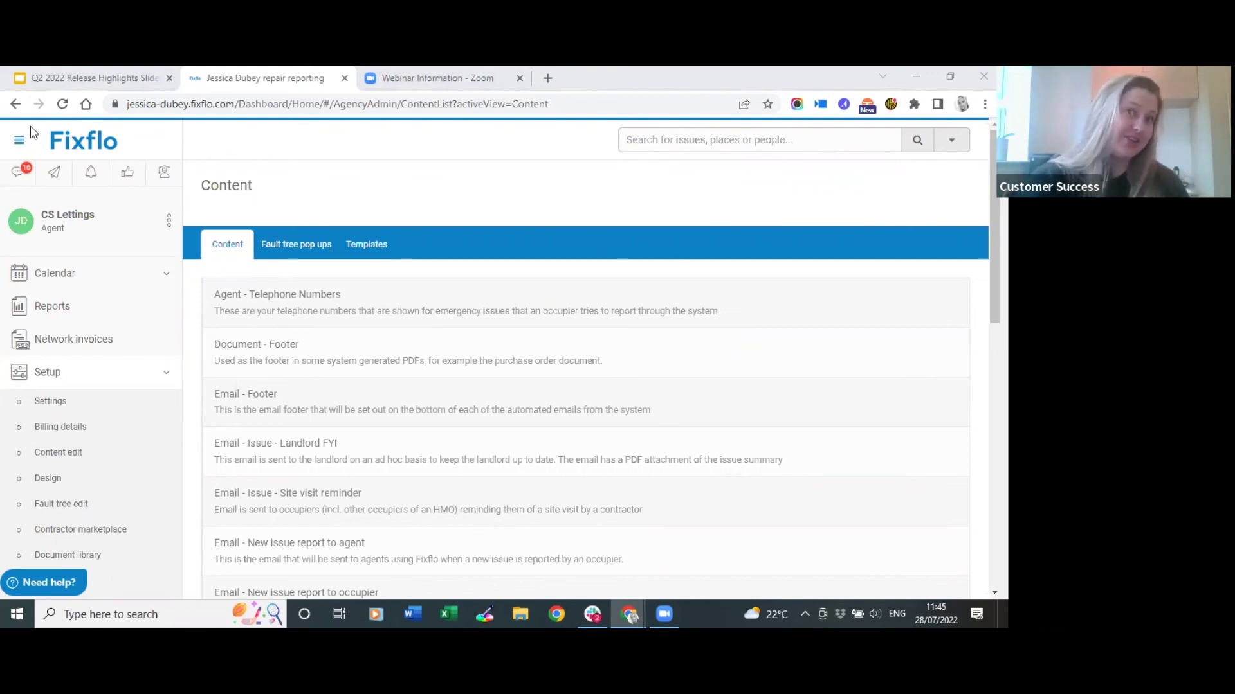
pyautogui.click(86, 376)
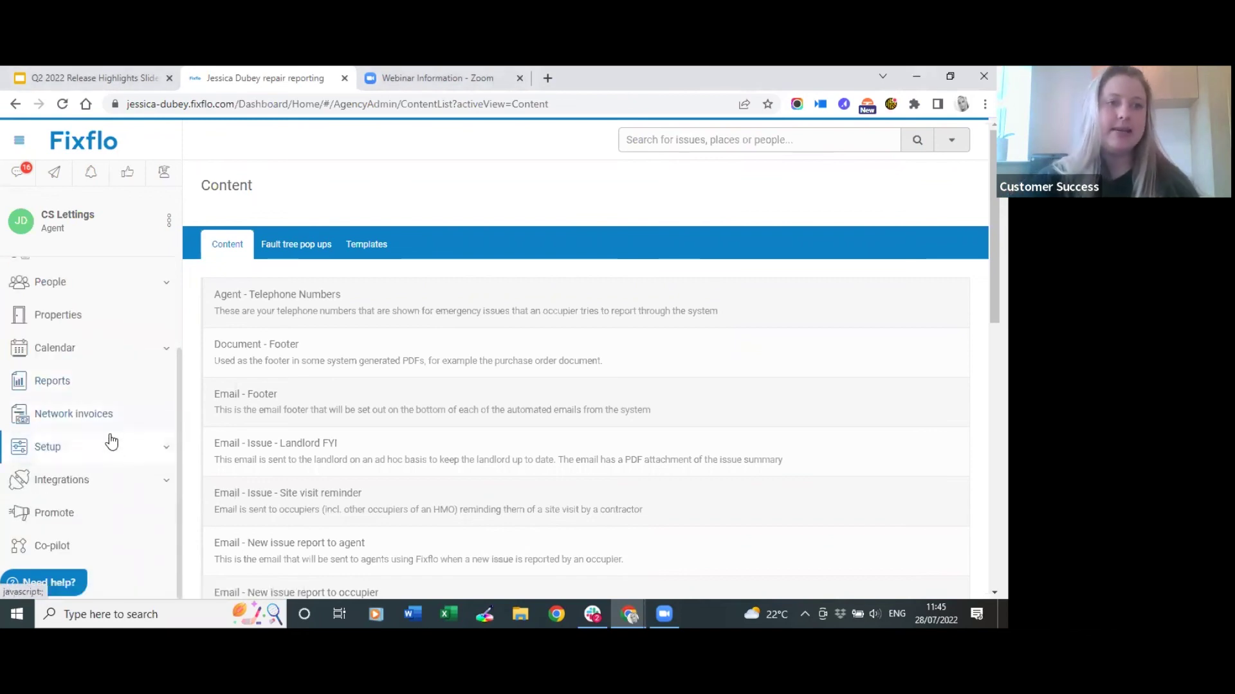
pyautogui.click(129, 323)
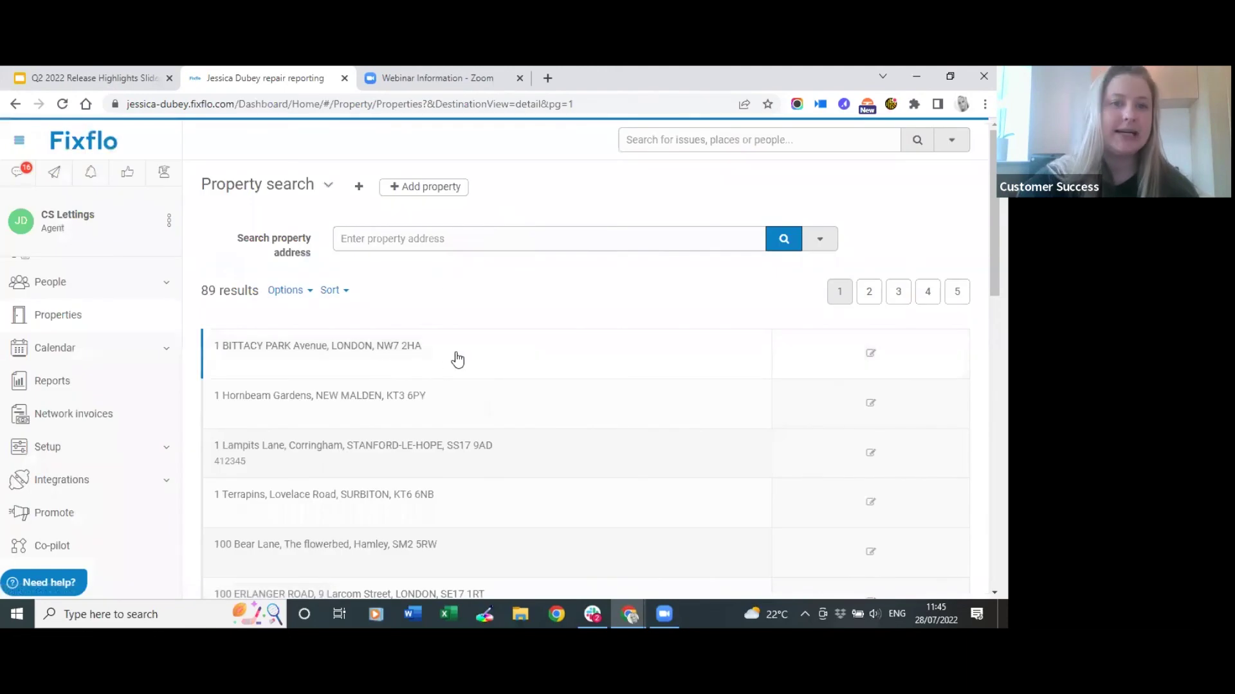
pyautogui.click(433, 360)
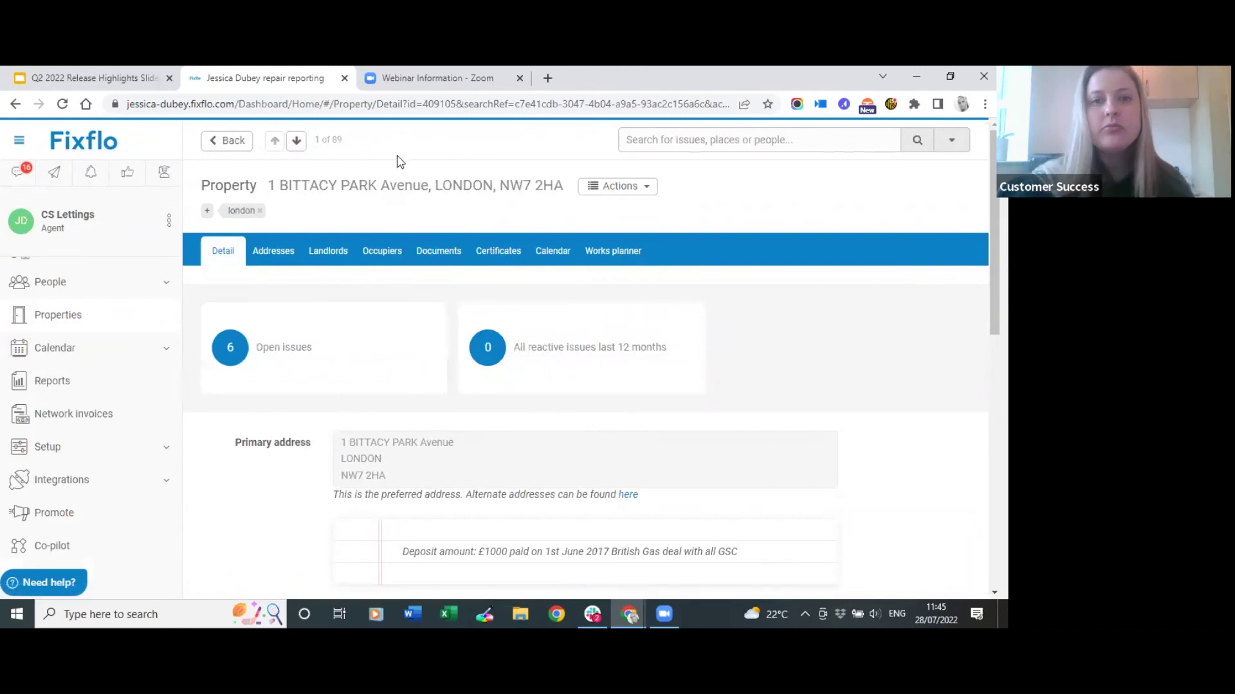
# Step: Open the property's deactivation confirmation, read what deactivating does, and close it without deactivating
pyautogui.click(621, 187)
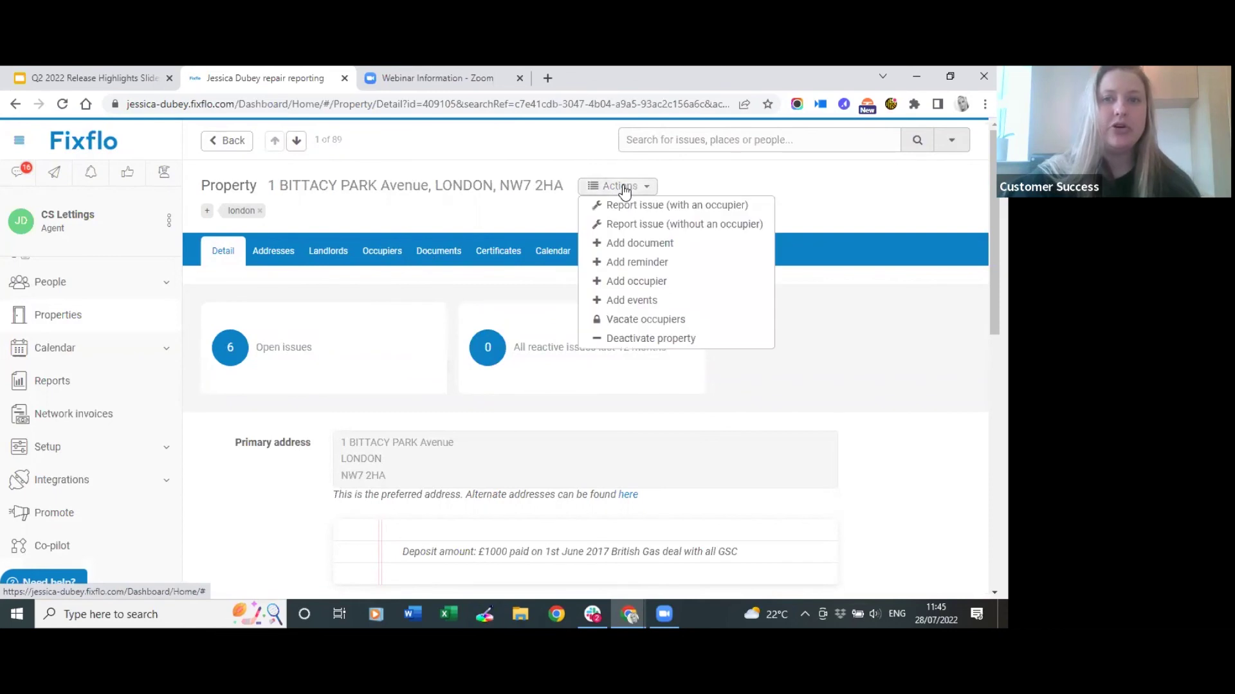
pyautogui.click(627, 341)
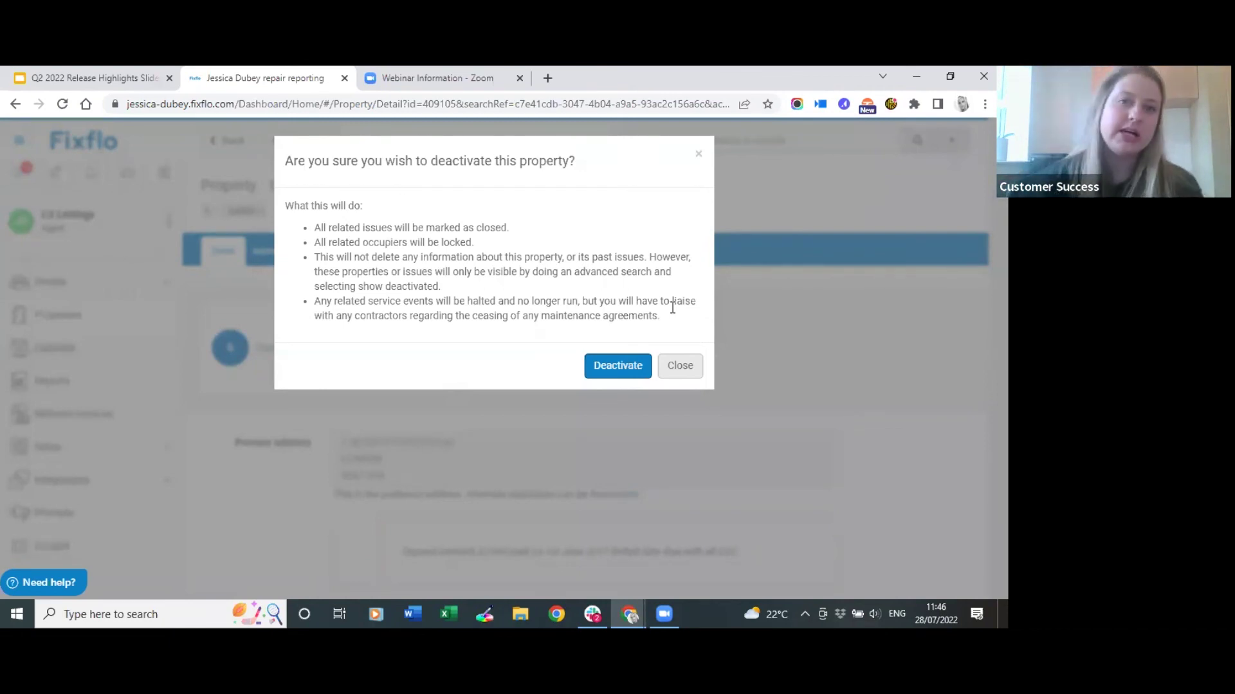
pyautogui.click(675, 365)
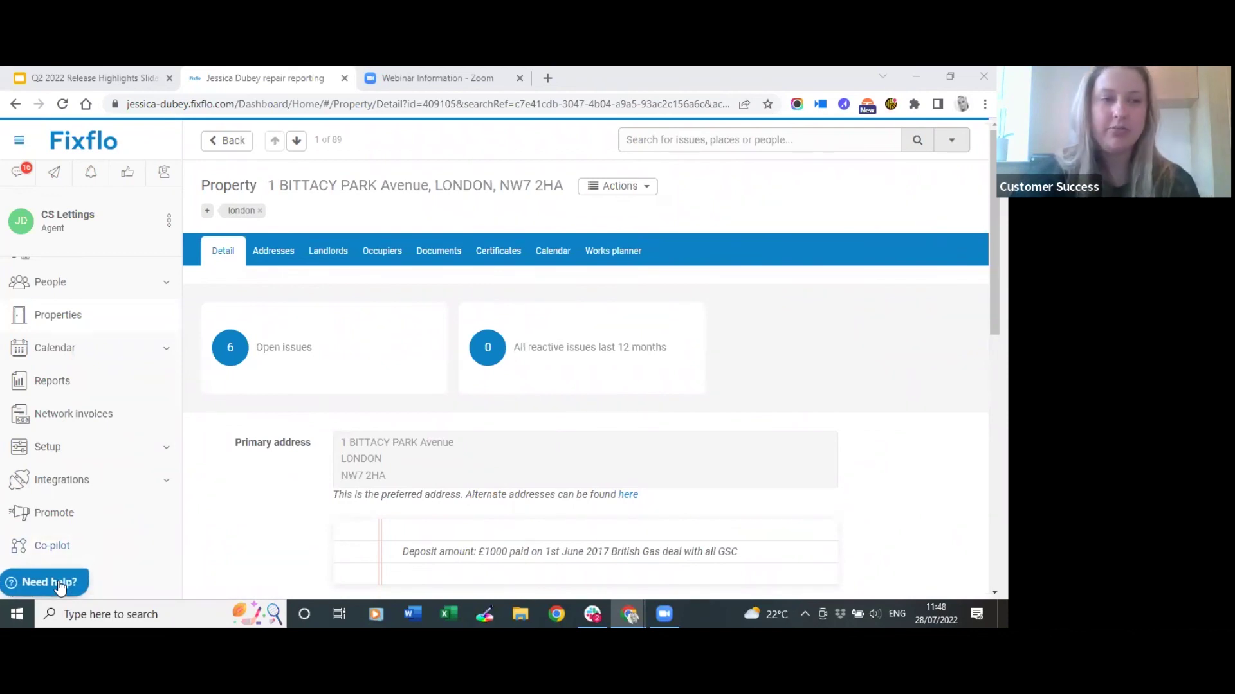
# Step: Examine the support widget's help search, suggested articles and contact option, plus the property's available actions, closing each
pyautogui.click(60, 587)
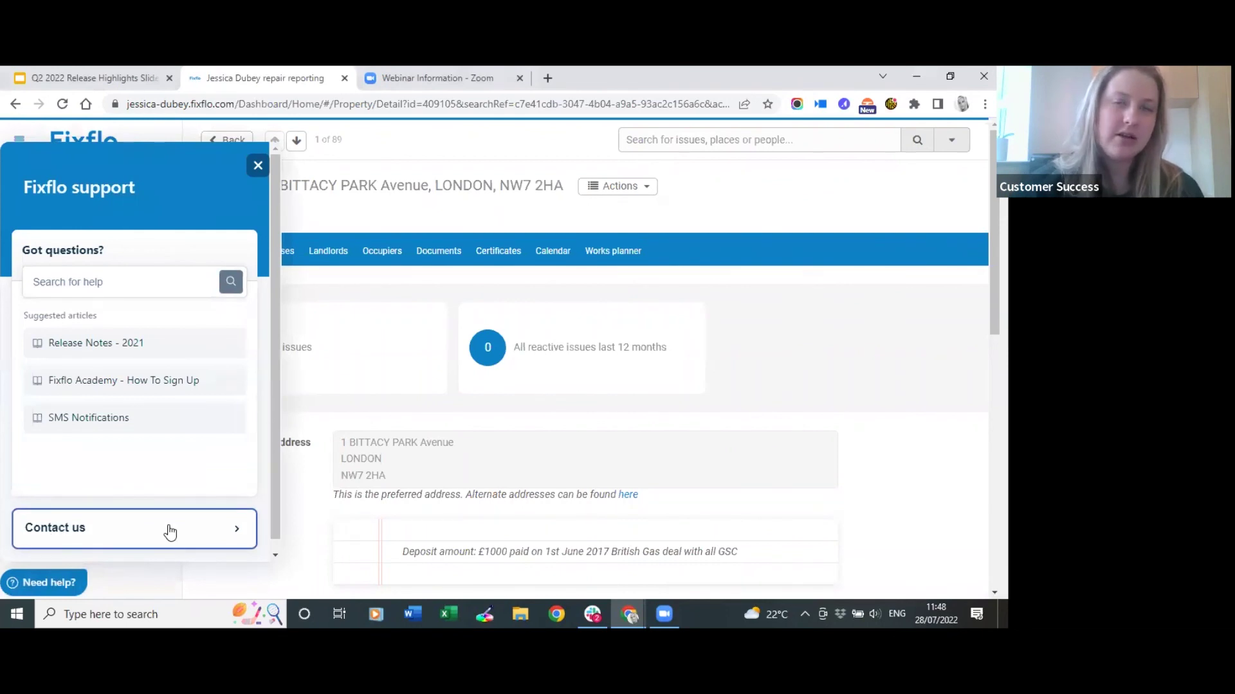
pyautogui.click(257, 166)
pyautogui.scroll(1, 111, 393)
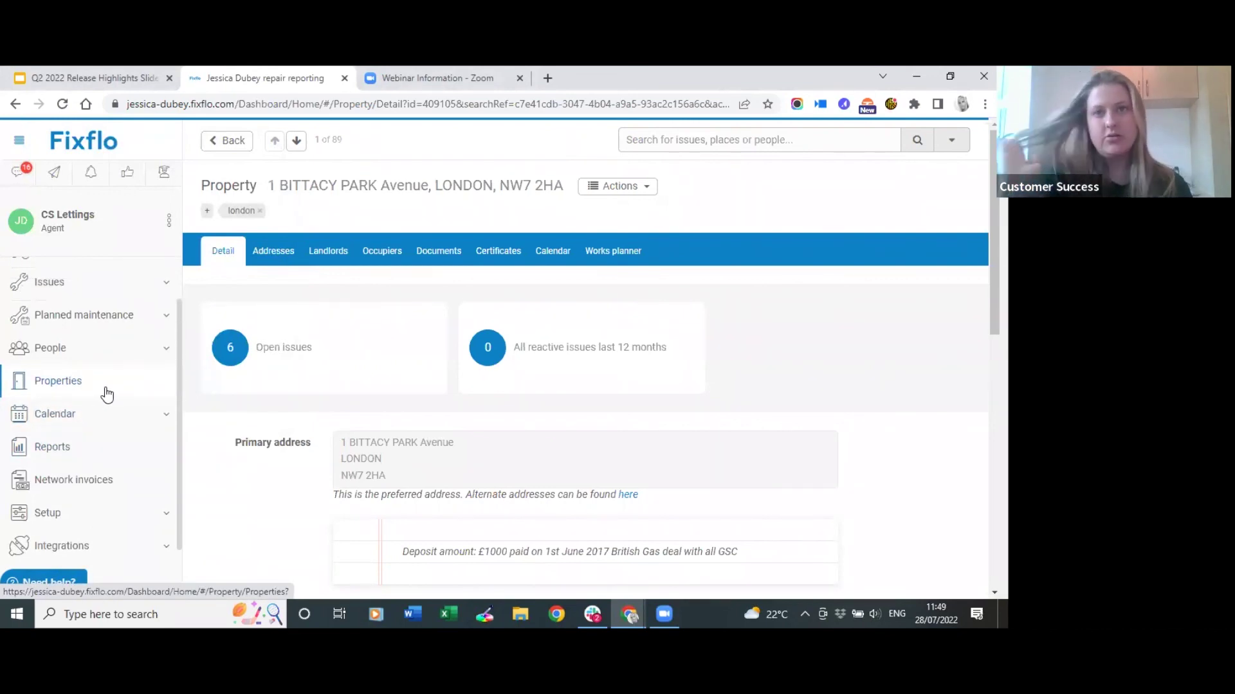
pyautogui.click(655, 189)
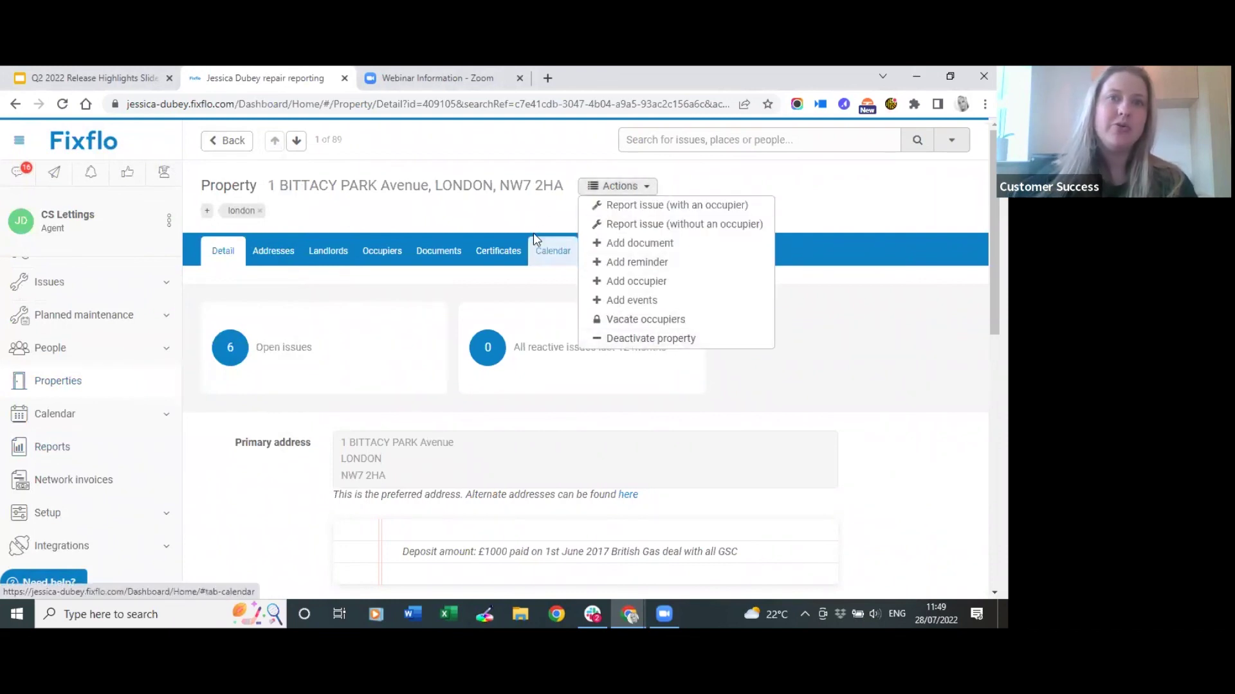
pyautogui.click(508, 224)
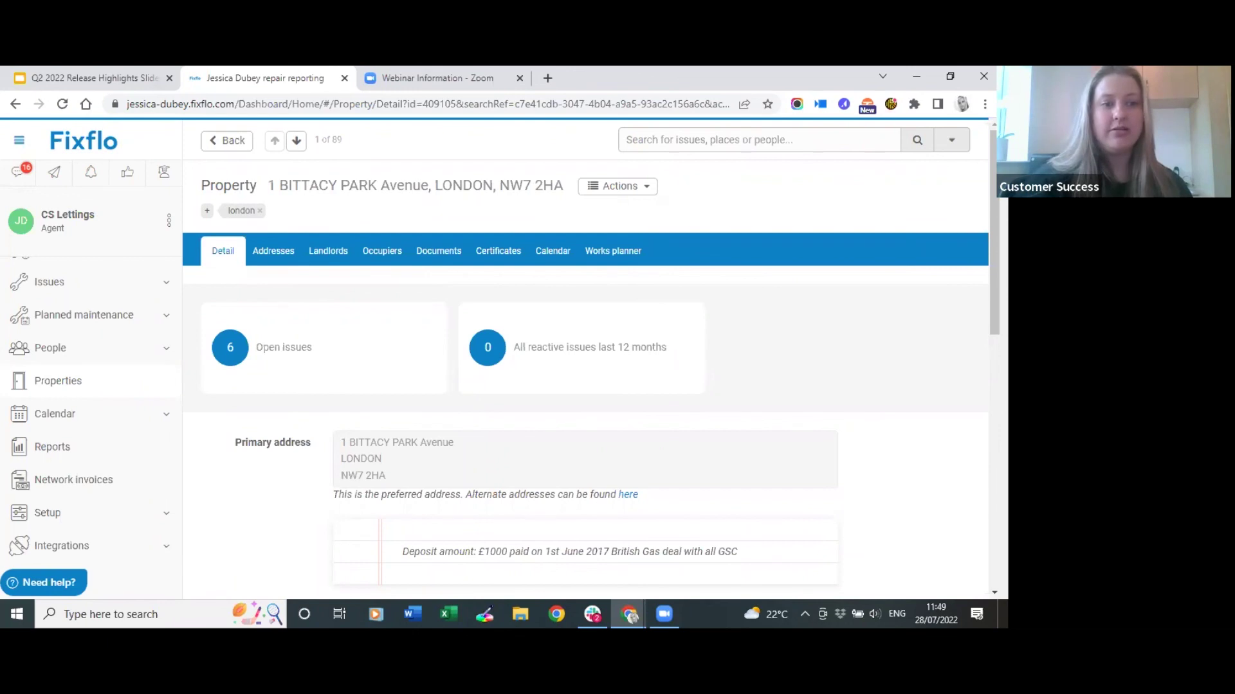
pyautogui.click(40, 582)
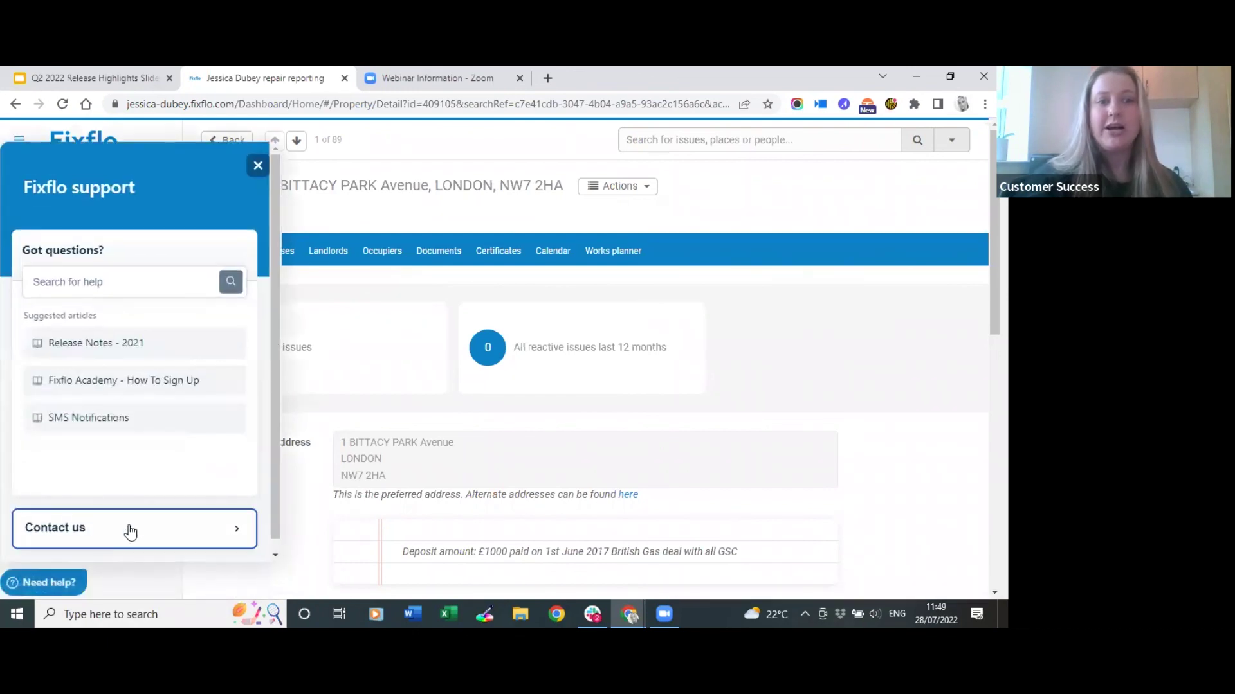
pyautogui.click(256, 166)
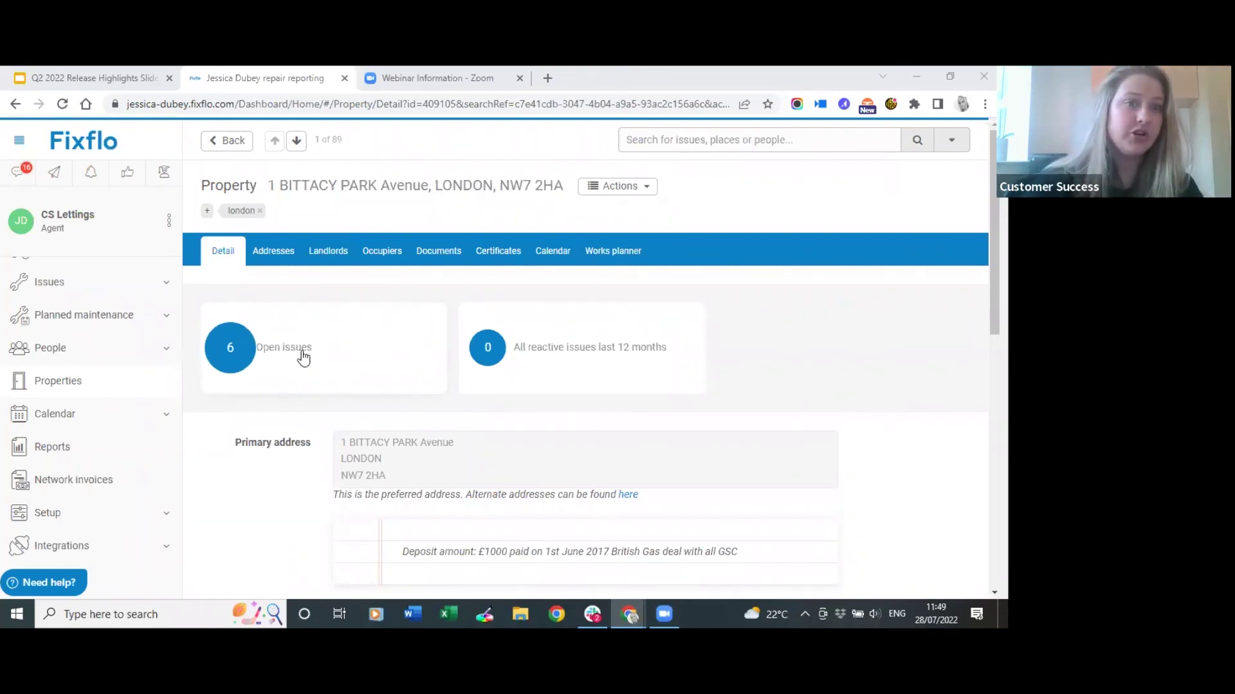
pyautogui.click(46, 584)
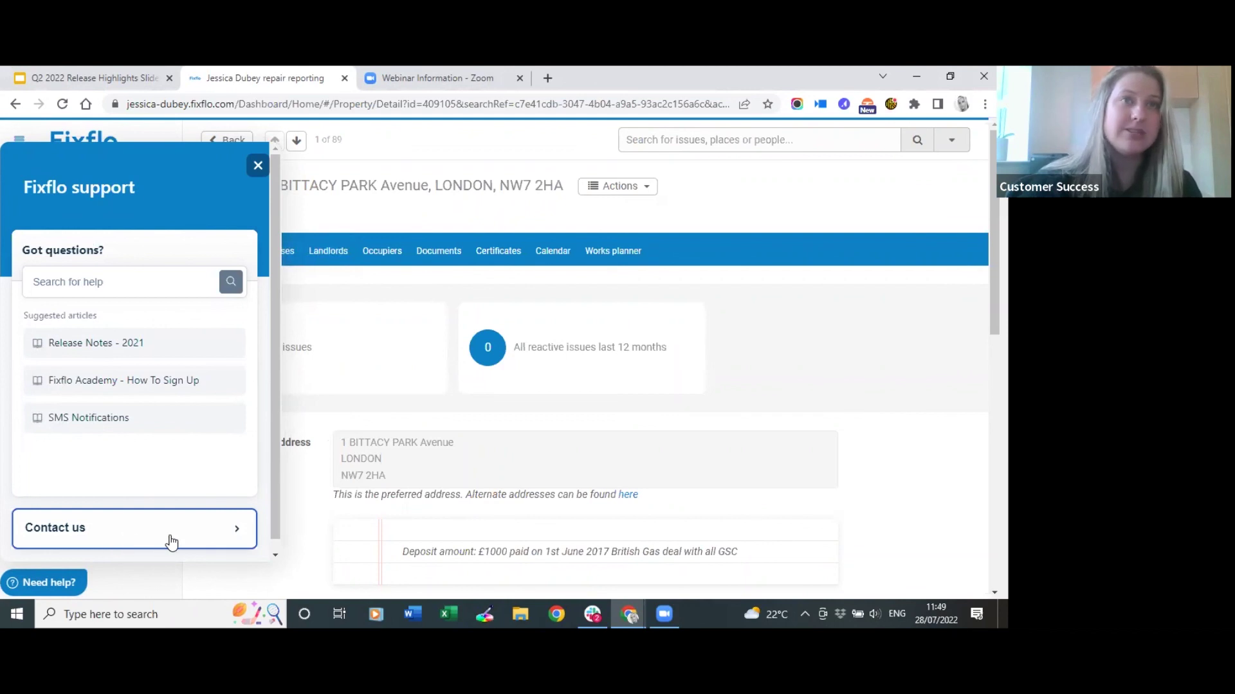
pyautogui.click(258, 166)
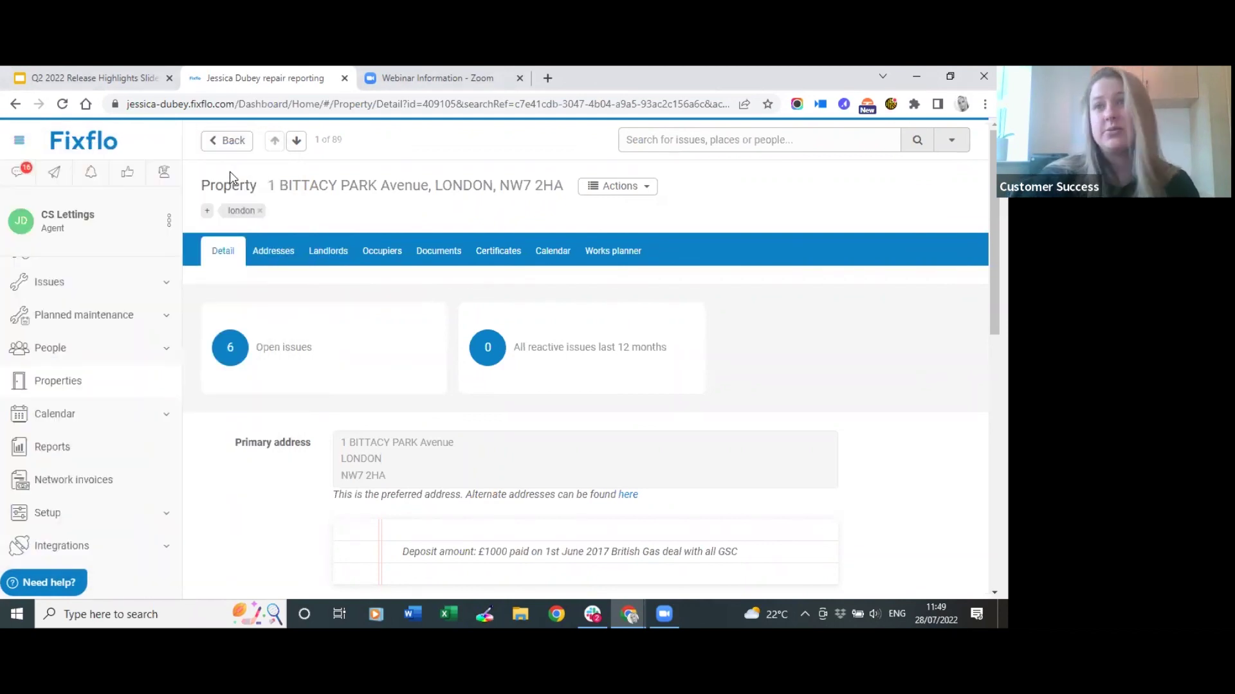
# Step: Open the Fixflo Academy page from the training resources
pyautogui.scroll(2, 134, 353)
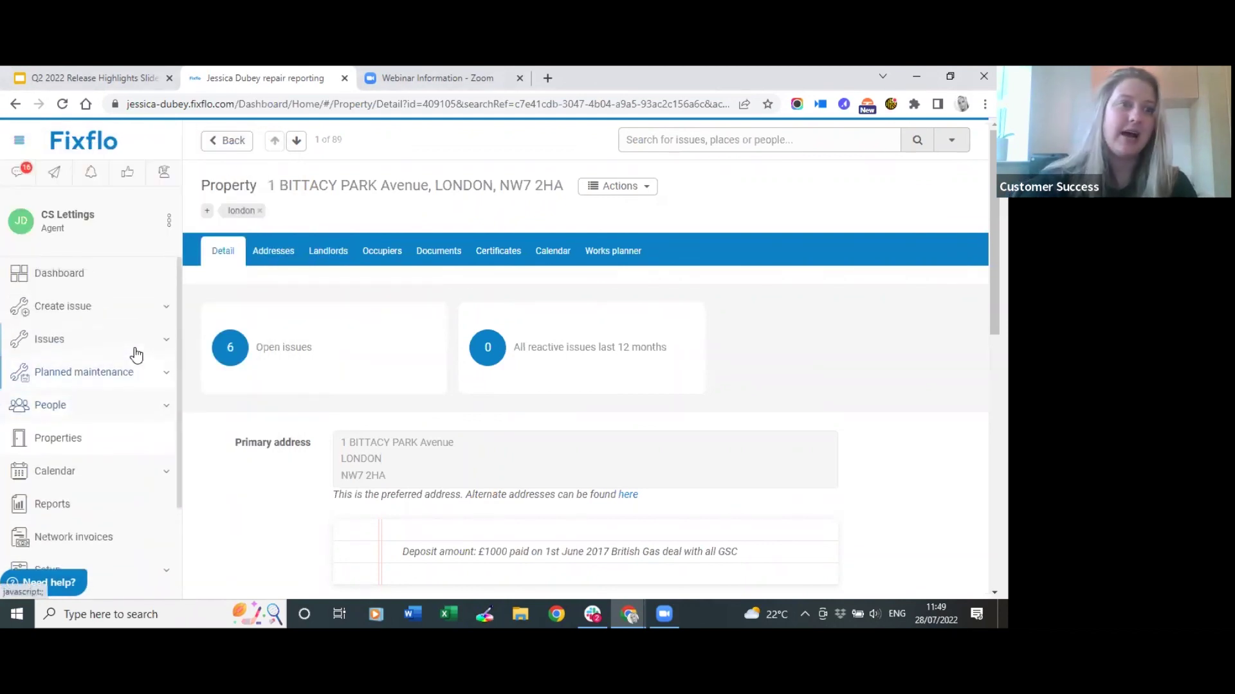
pyautogui.click(160, 172)
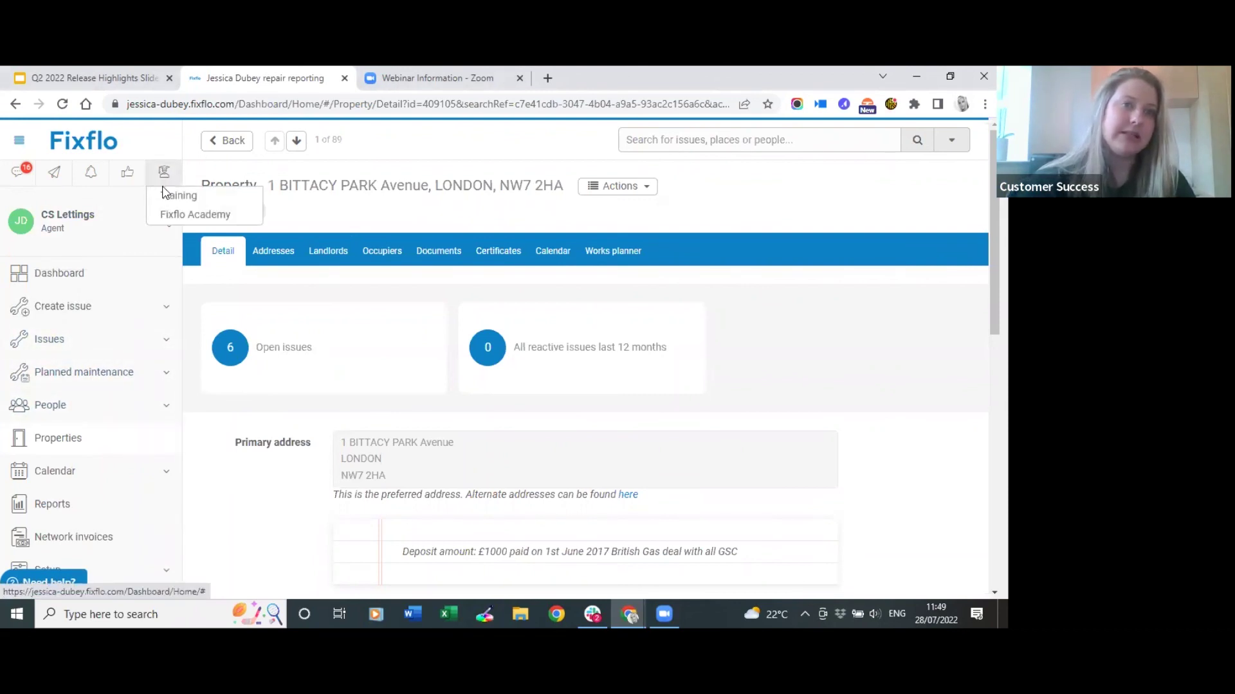
pyautogui.click(170, 224)
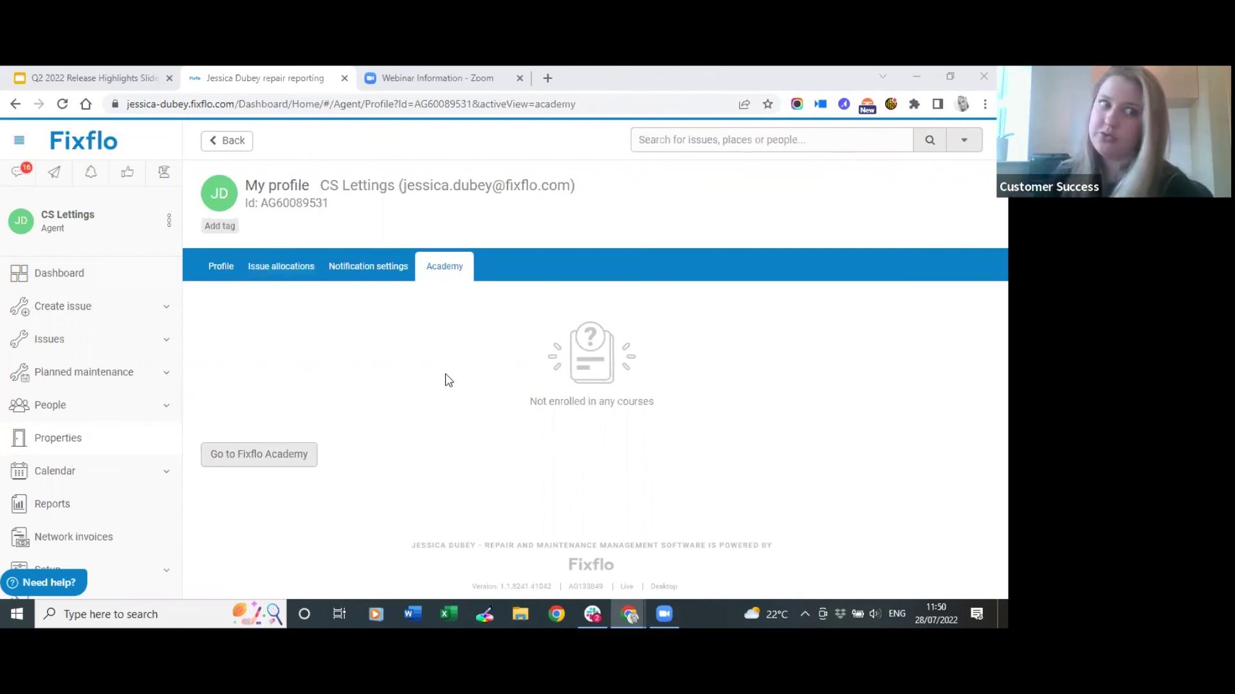
# Step: Search the planned maintenance properties for "fixflo" and open the Fixflo House works planner
pyautogui.click(98, 380)
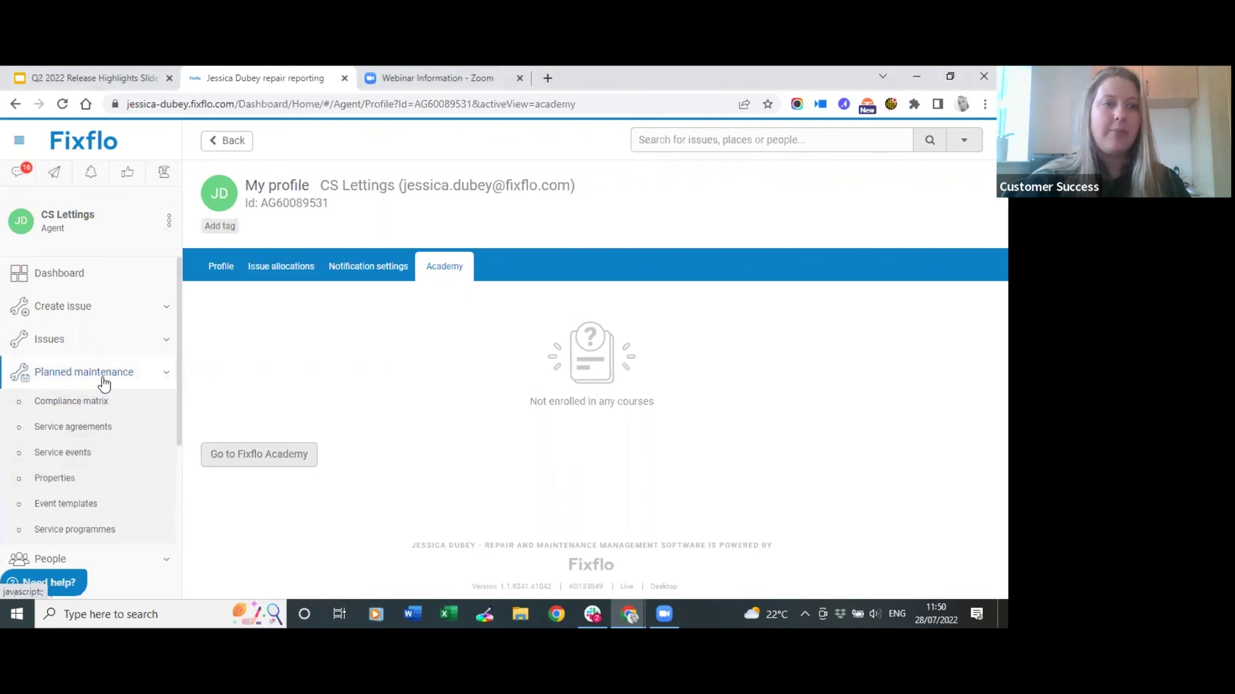
pyautogui.click(92, 483)
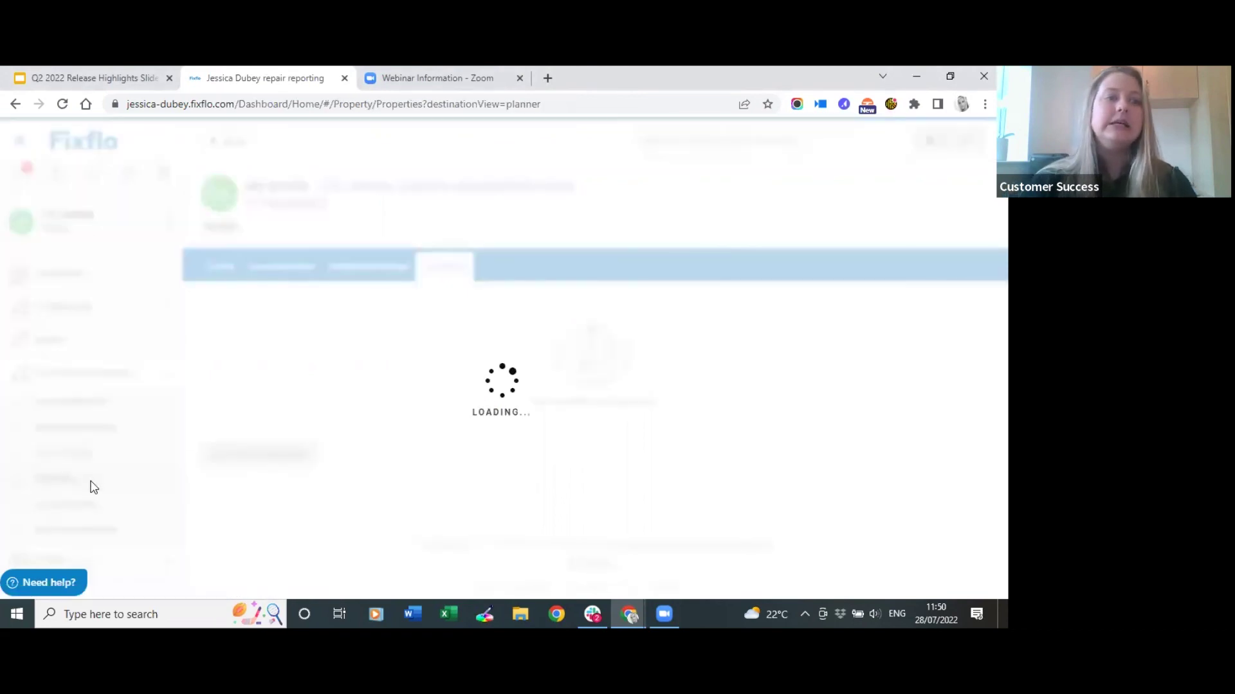
pyautogui.click(429, 243)
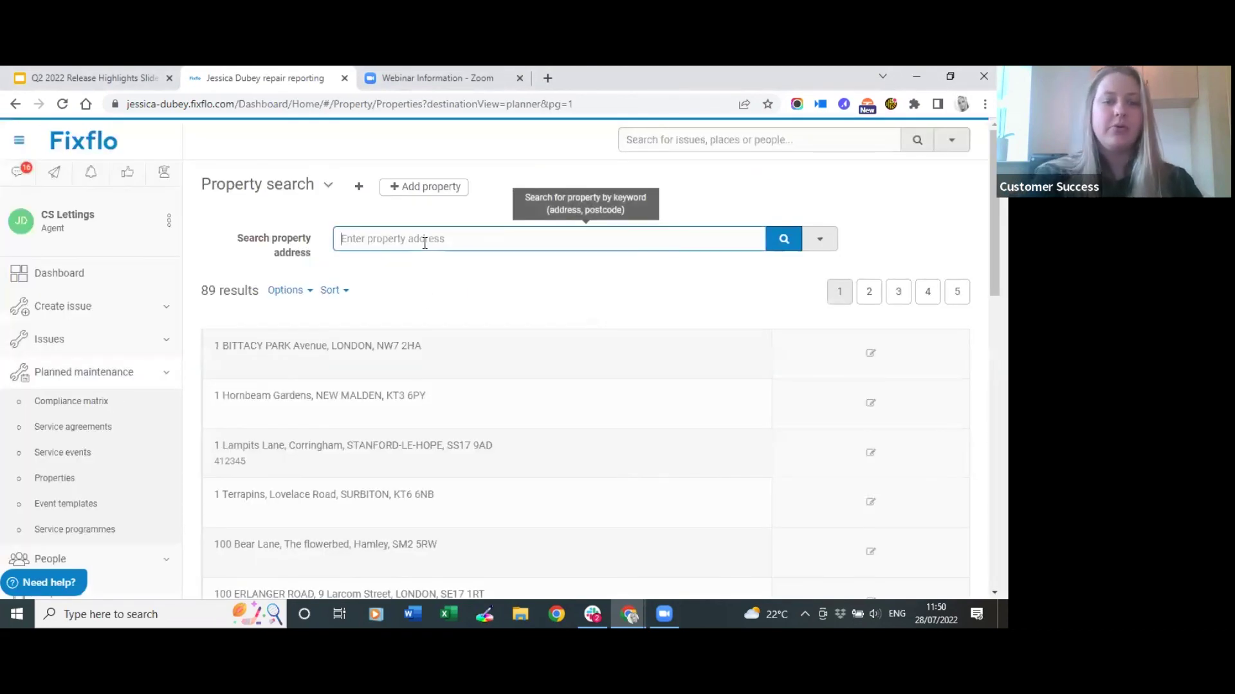
pyautogui.write('fixflo')
pyautogui.press('Return')
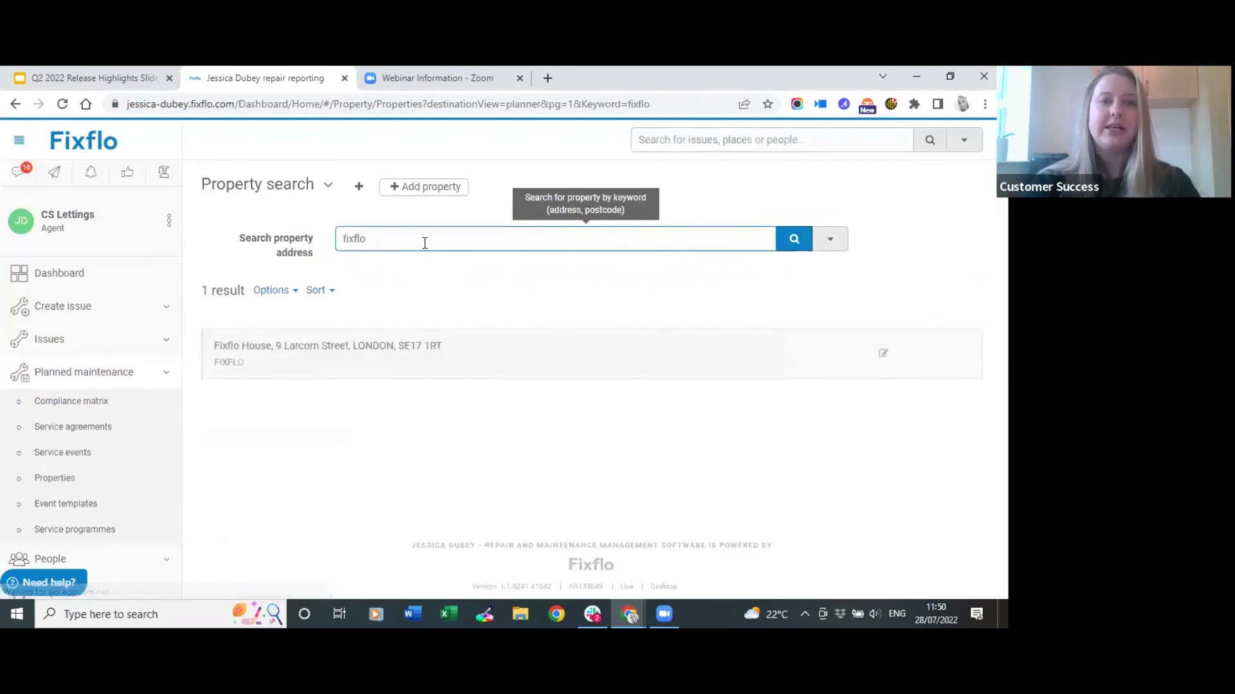
pyautogui.click(387, 367)
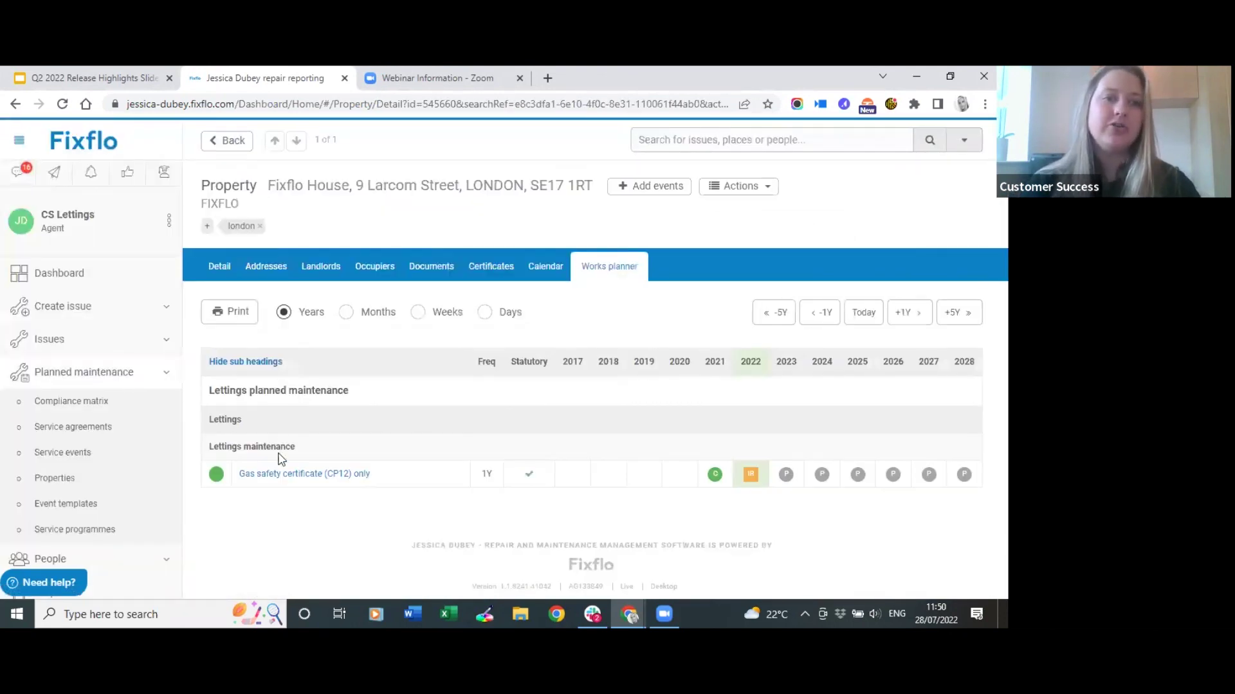
# Step: Archive the "Gas safety certificate (CP12) only" event series, closing its linked issues with the reason "No works required"
pyautogui.click(351, 481)
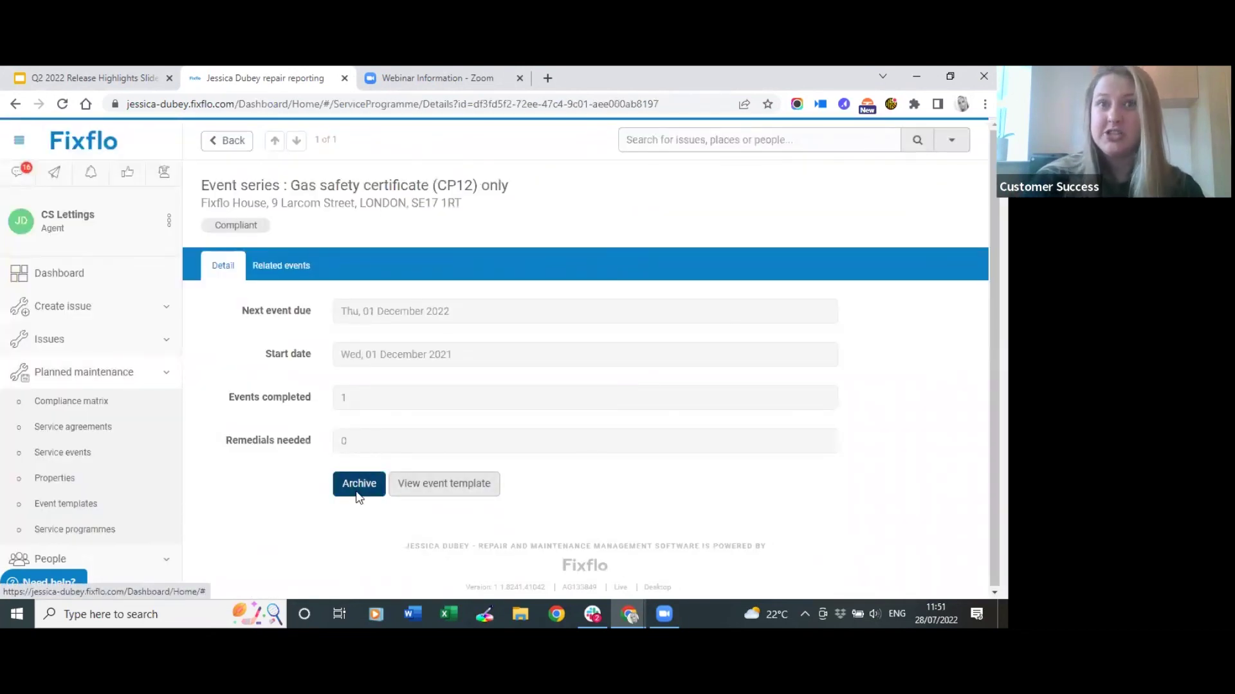
pyautogui.click(358, 494)
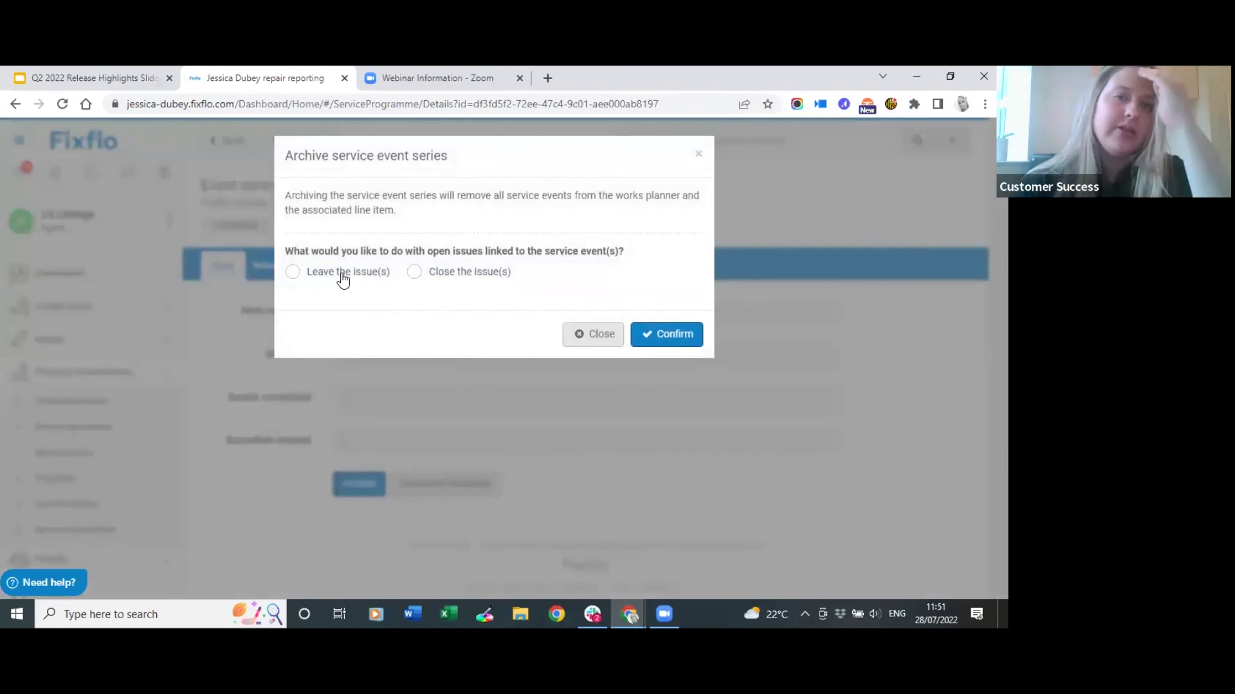
pyautogui.click(462, 273)
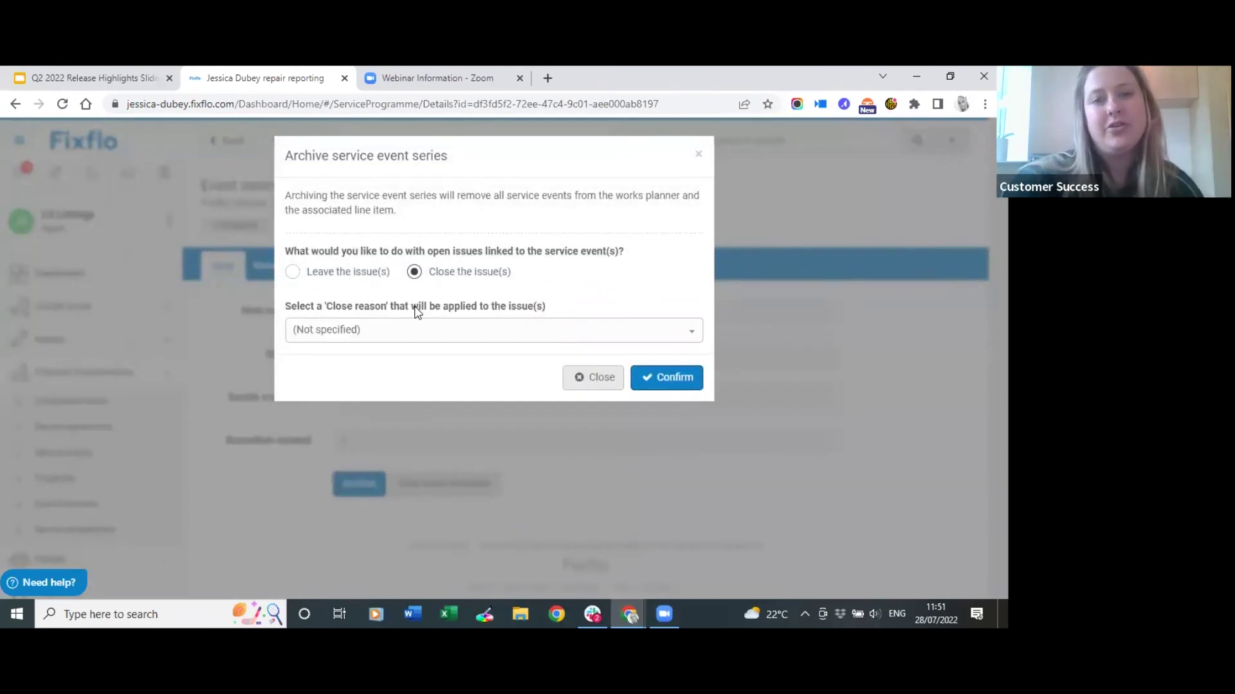
pyautogui.click(425, 333)
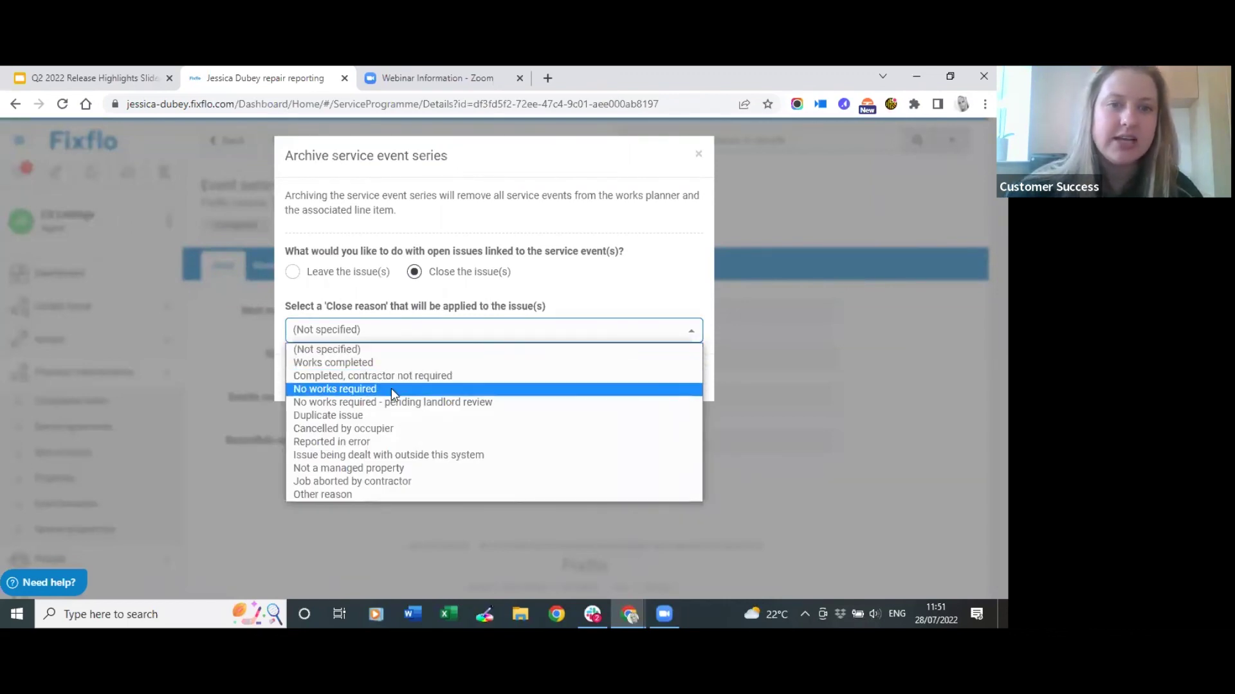
pyautogui.click(443, 389)
pyautogui.click(470, 323)
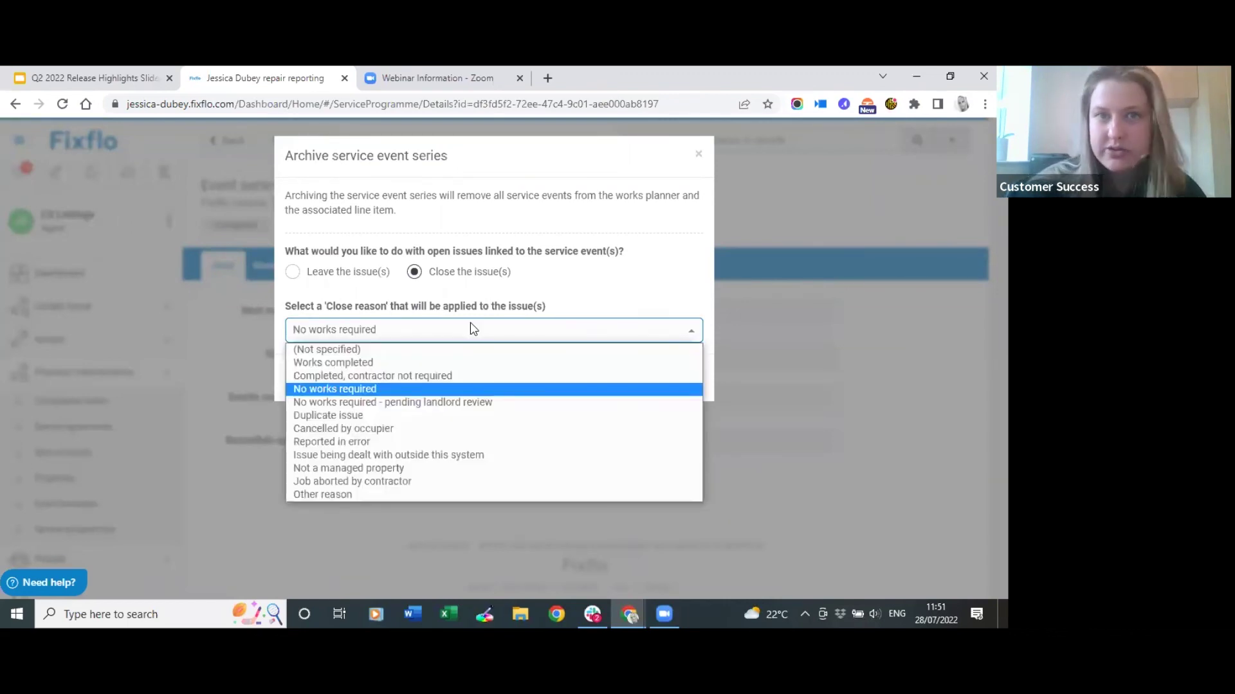
pyautogui.click(473, 329)
pyautogui.click(673, 378)
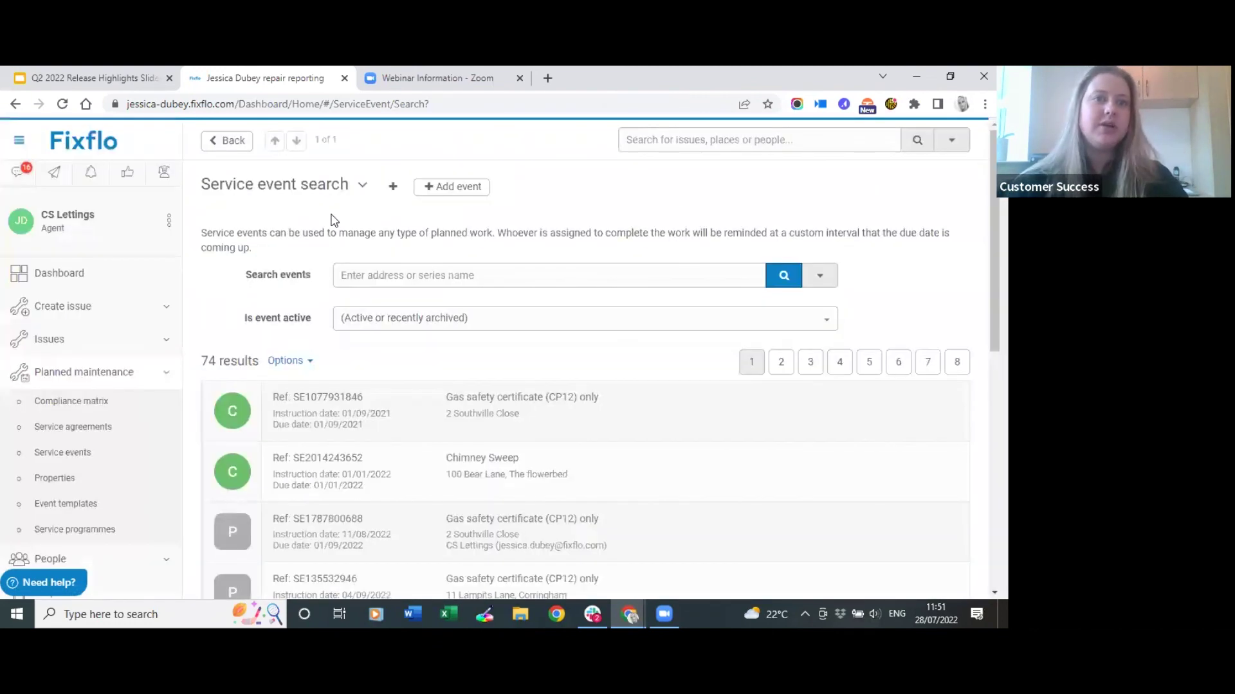
# Step: Find the property again by searching planned maintenance properties for "fixflo" and check its updated works planner
pyautogui.click(87, 476)
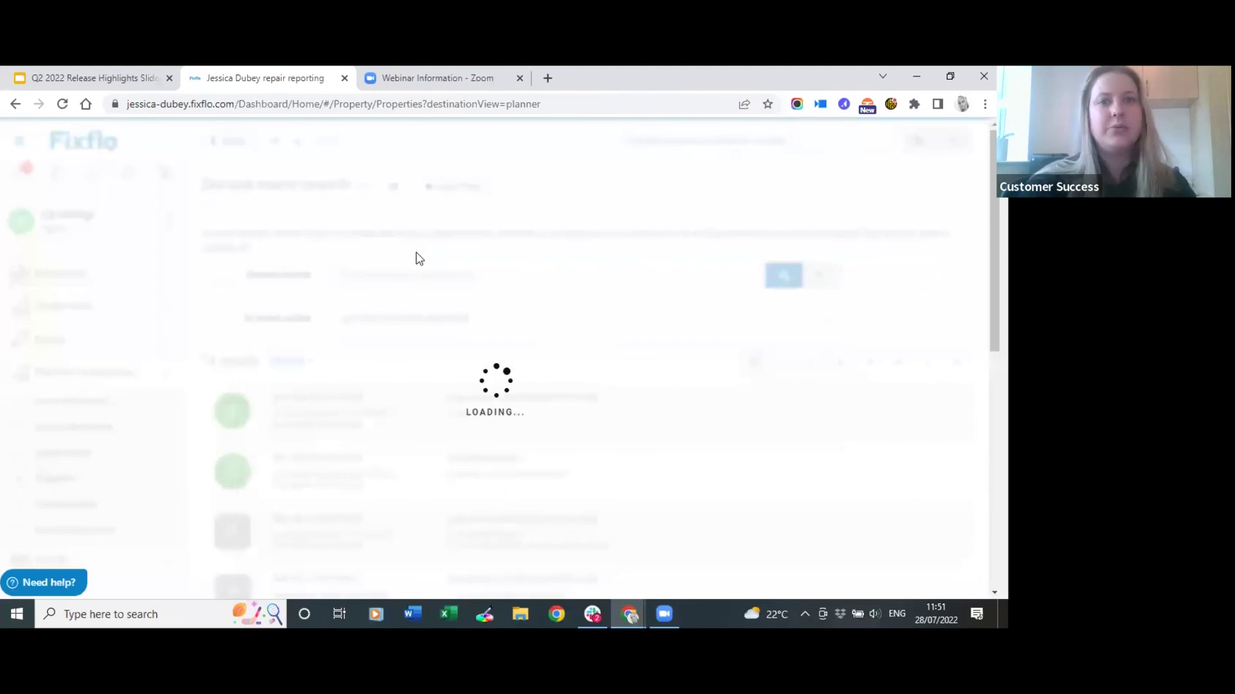
pyautogui.click(431, 239)
pyautogui.write('fixflo')
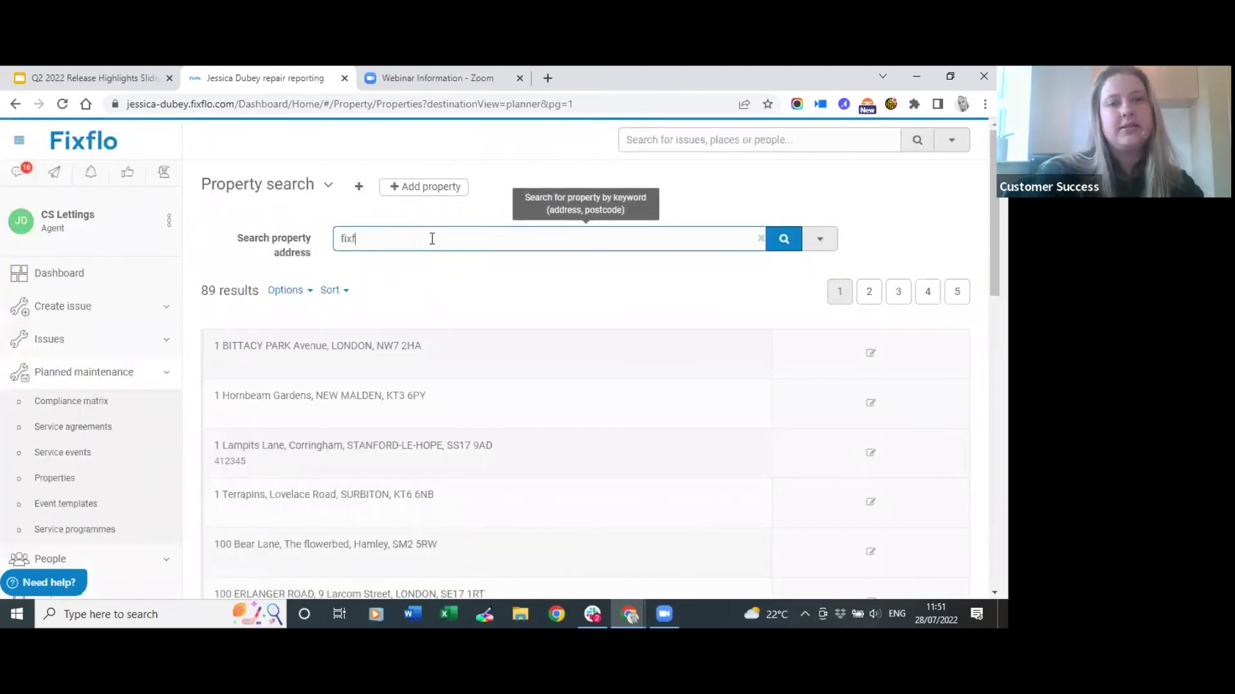
pyautogui.click(414, 342)
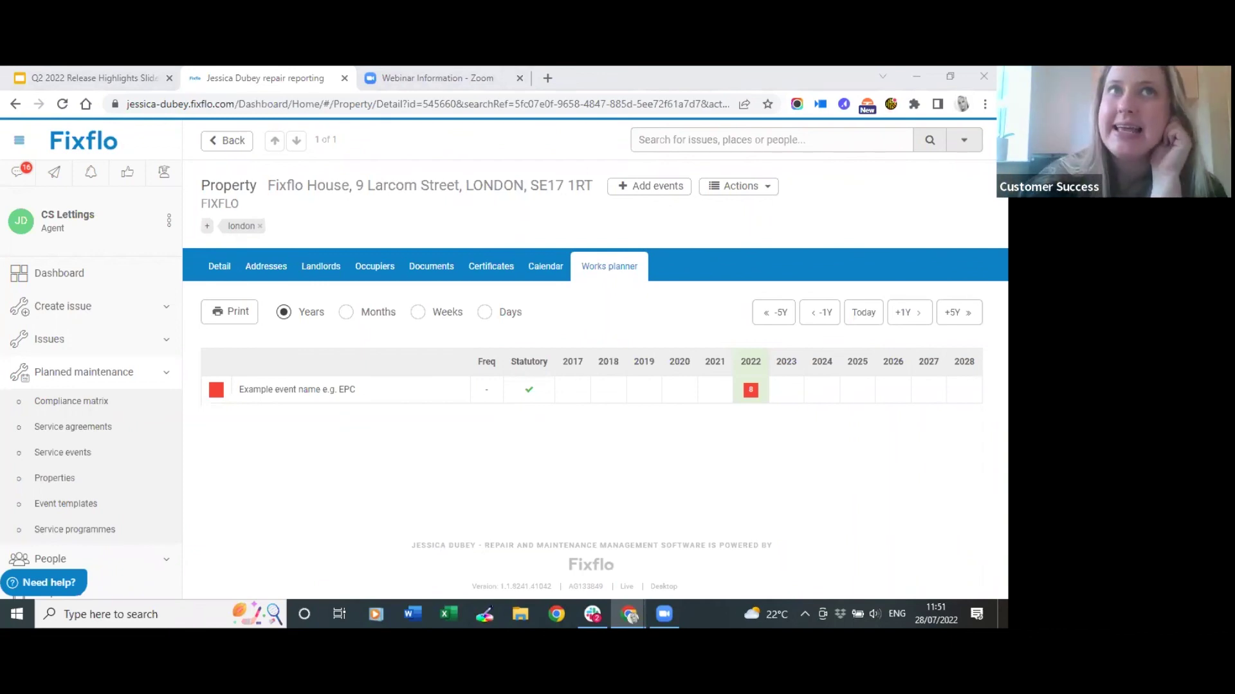
# Step: Return to the main properties list and expand the advanced property search filters
pyautogui.click(143, 381)
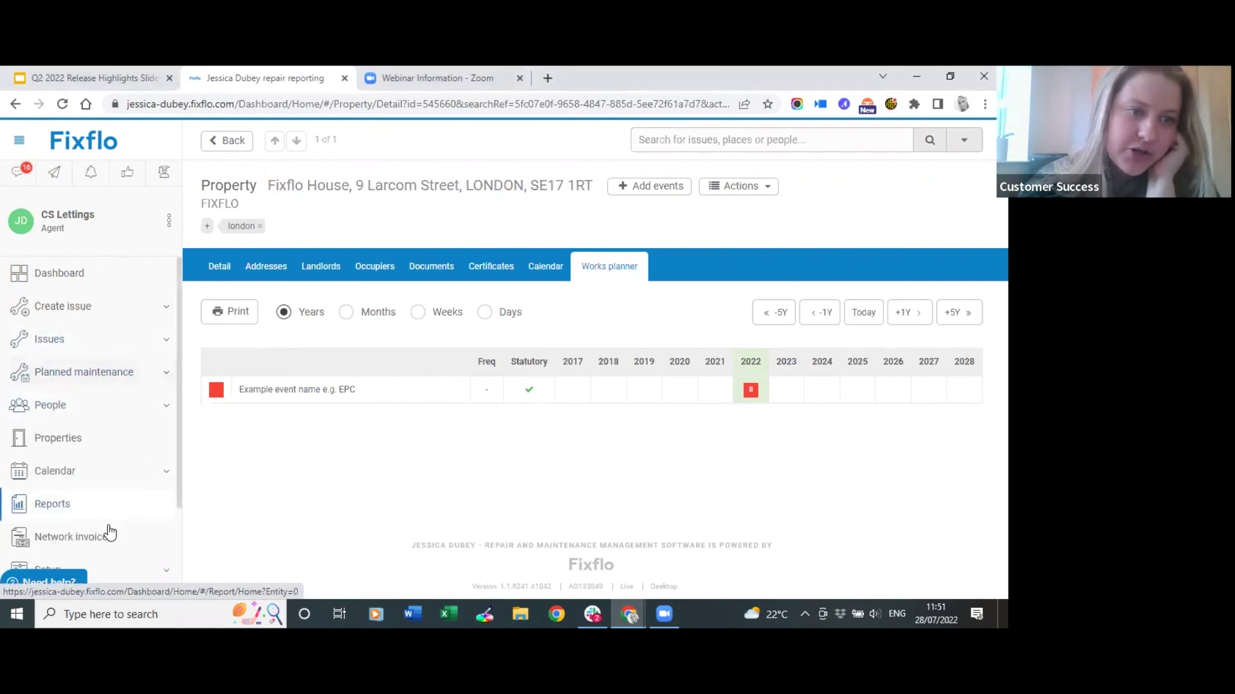
pyautogui.scroll(-1, 110, 469)
pyautogui.click(52, 426)
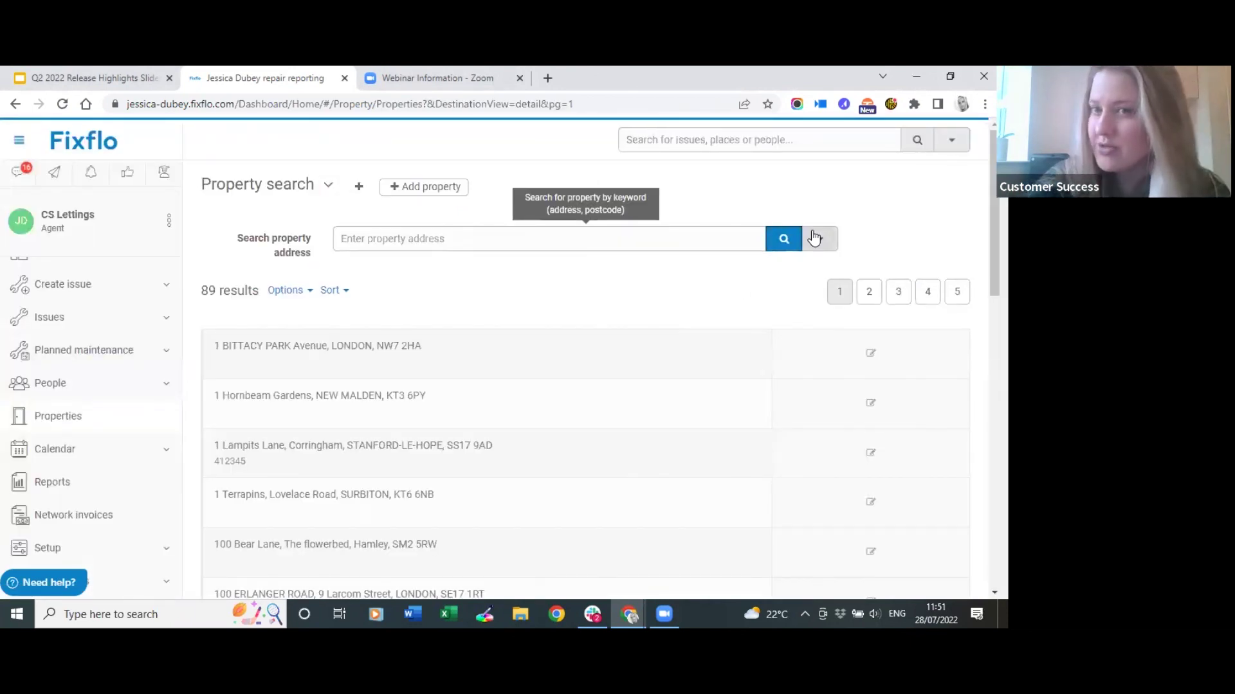
pyautogui.click(814, 238)
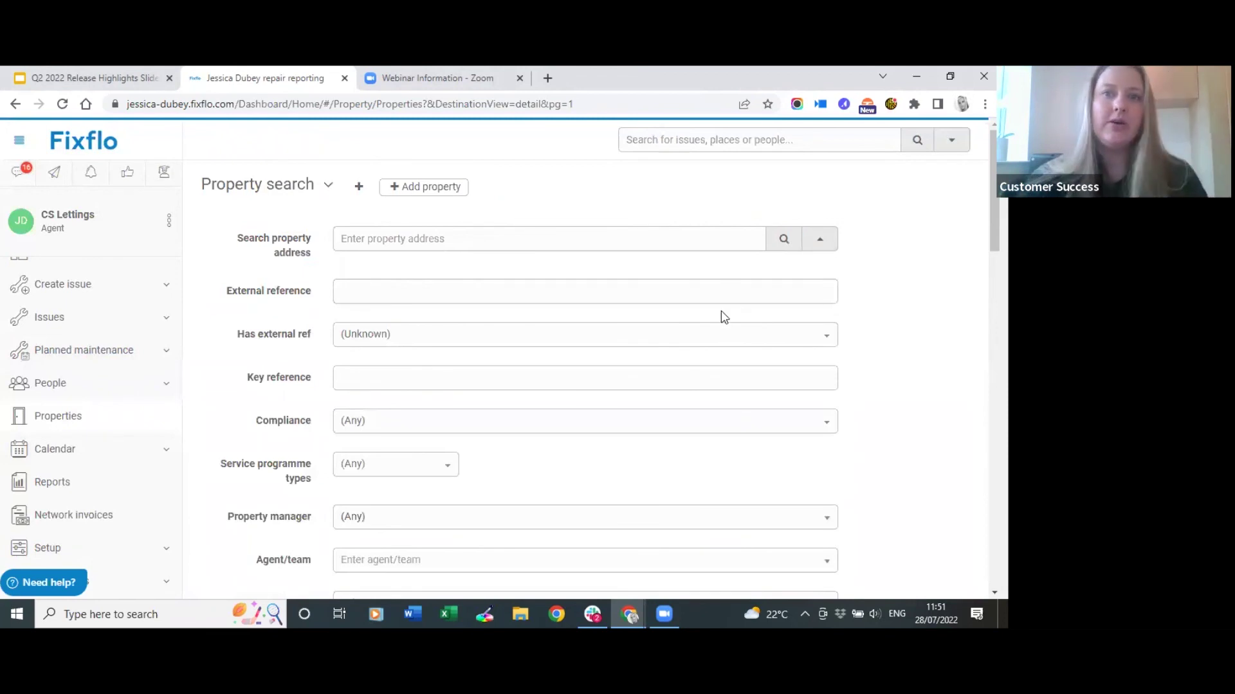
# Step: Filter the property search to archived properties only by setting Is property active to "Archived only" and run the search
pyautogui.scroll(-3, 510, 388)
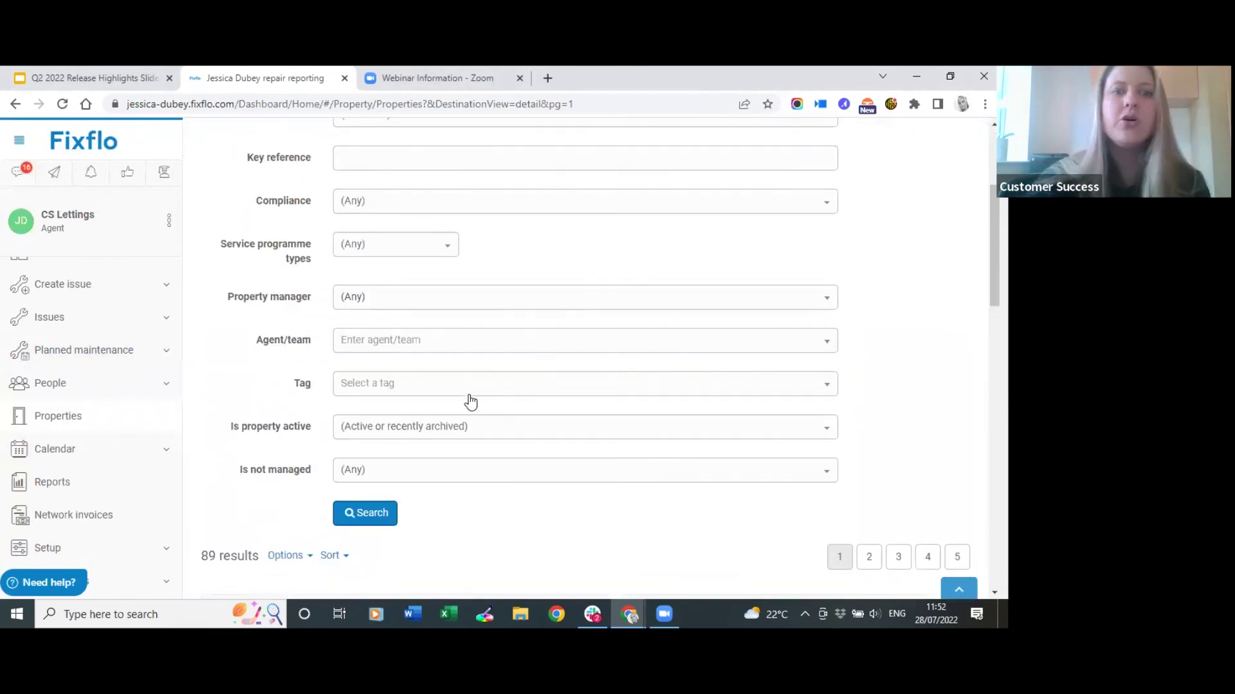
pyautogui.moveTo(233, 429); pyautogui.dragTo(312, 430)
pyautogui.click(372, 431)
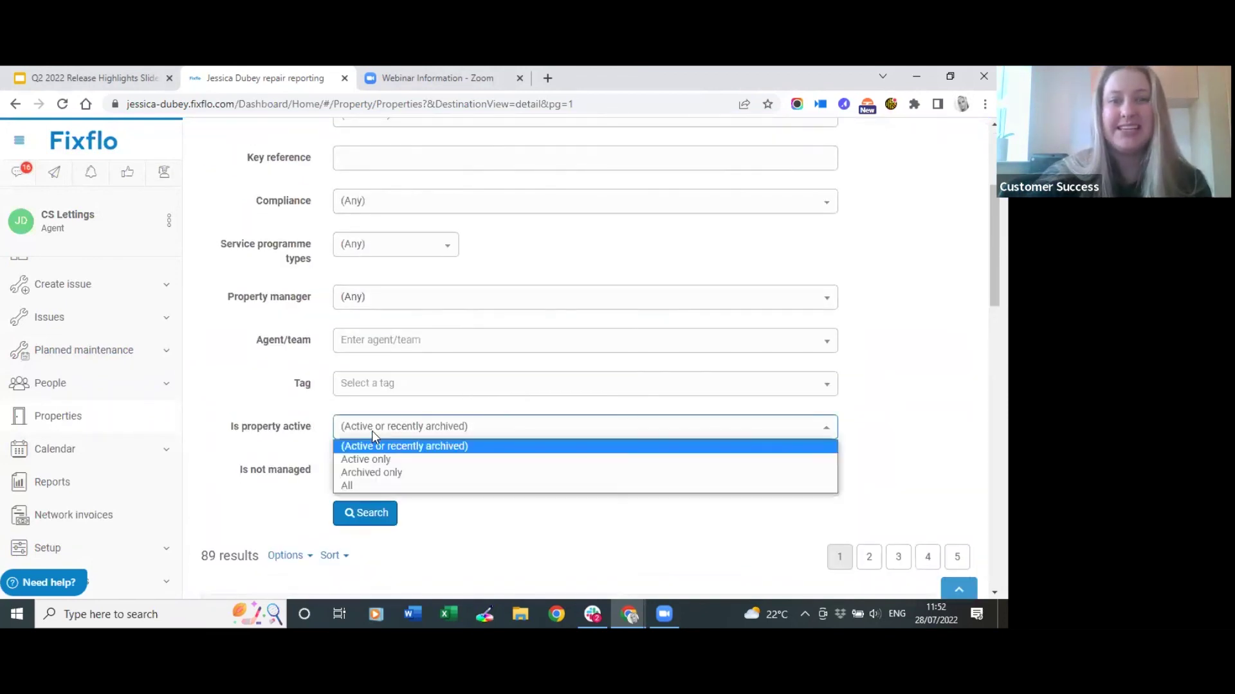
pyautogui.click(372, 473)
pyautogui.click(352, 514)
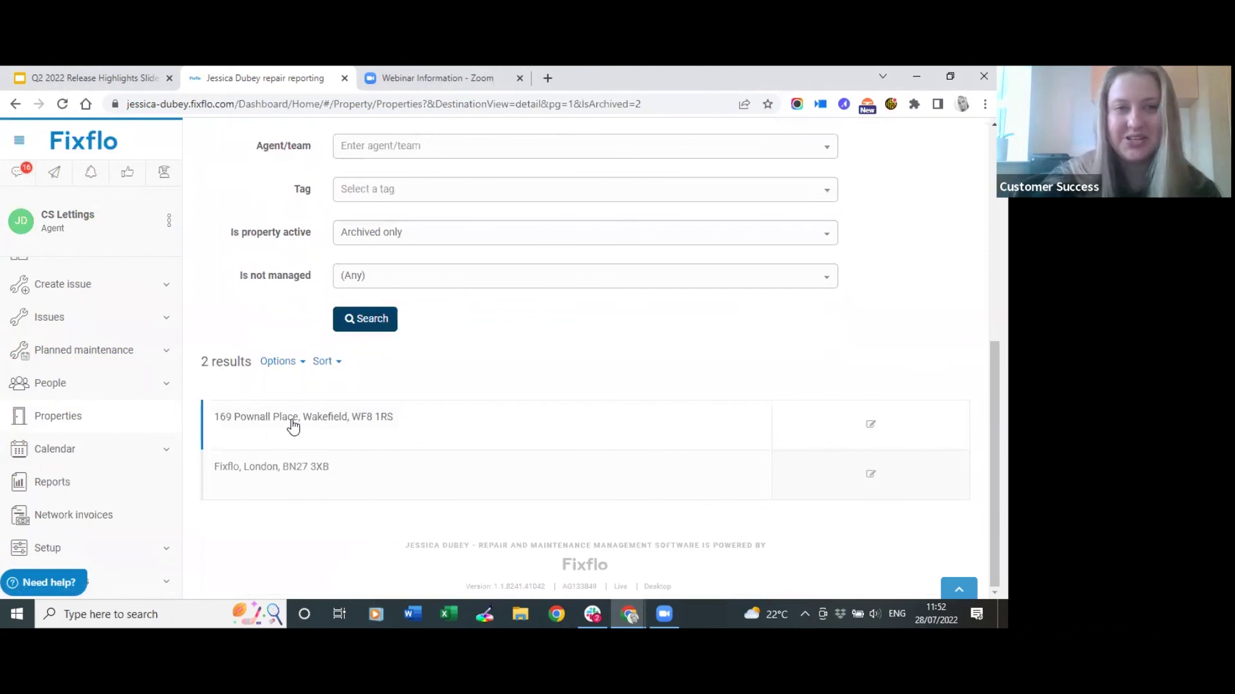
# Step: Show the bulk actions for the archived property results and open the first listed property's details
pyautogui.click(281, 362)
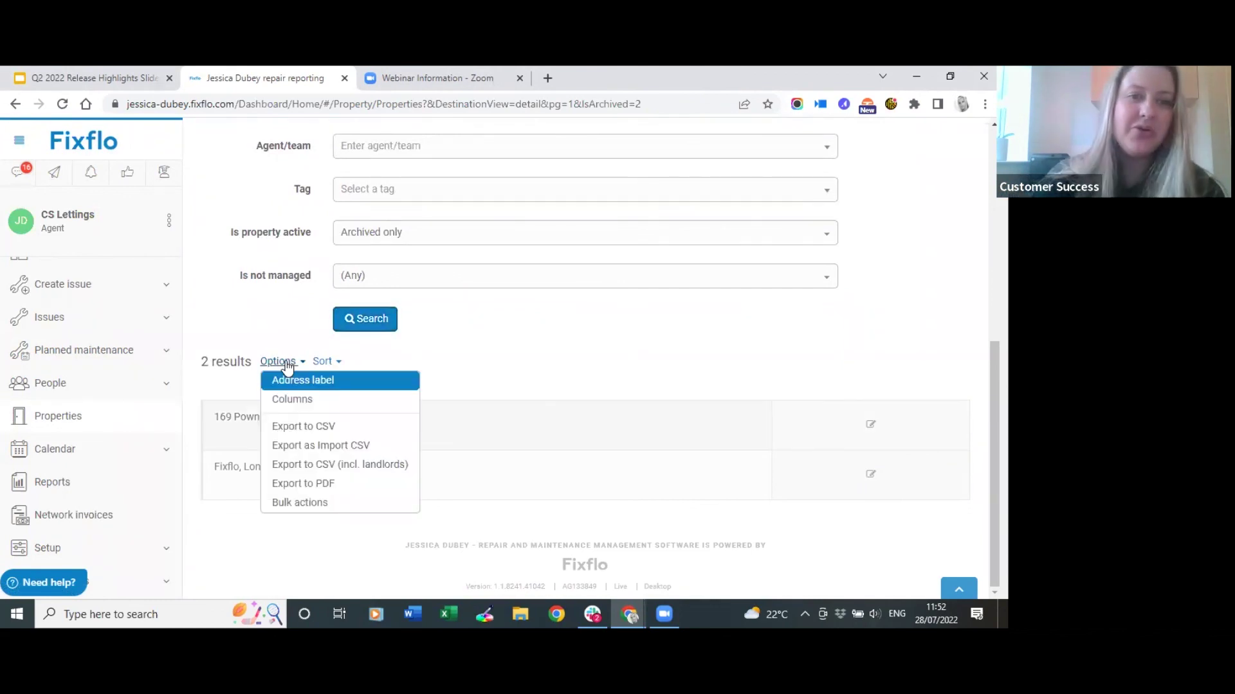
pyautogui.click(295, 504)
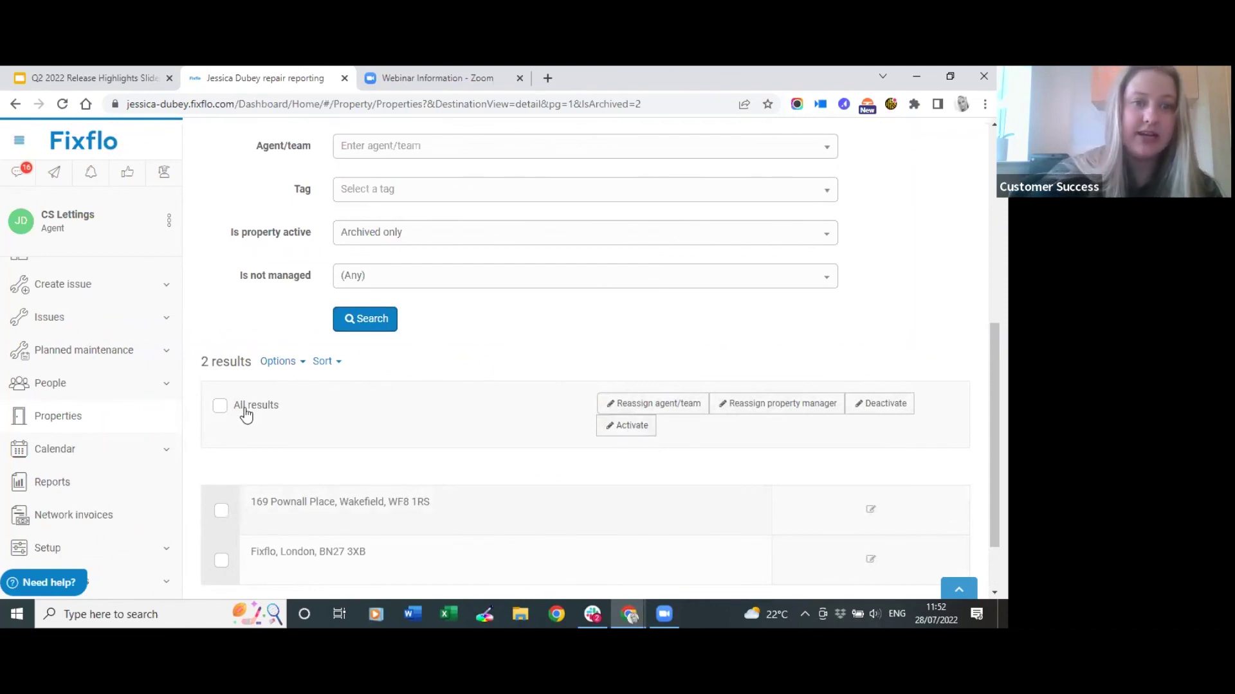
pyautogui.scroll(-1, 416, 414)
pyautogui.click(403, 418)
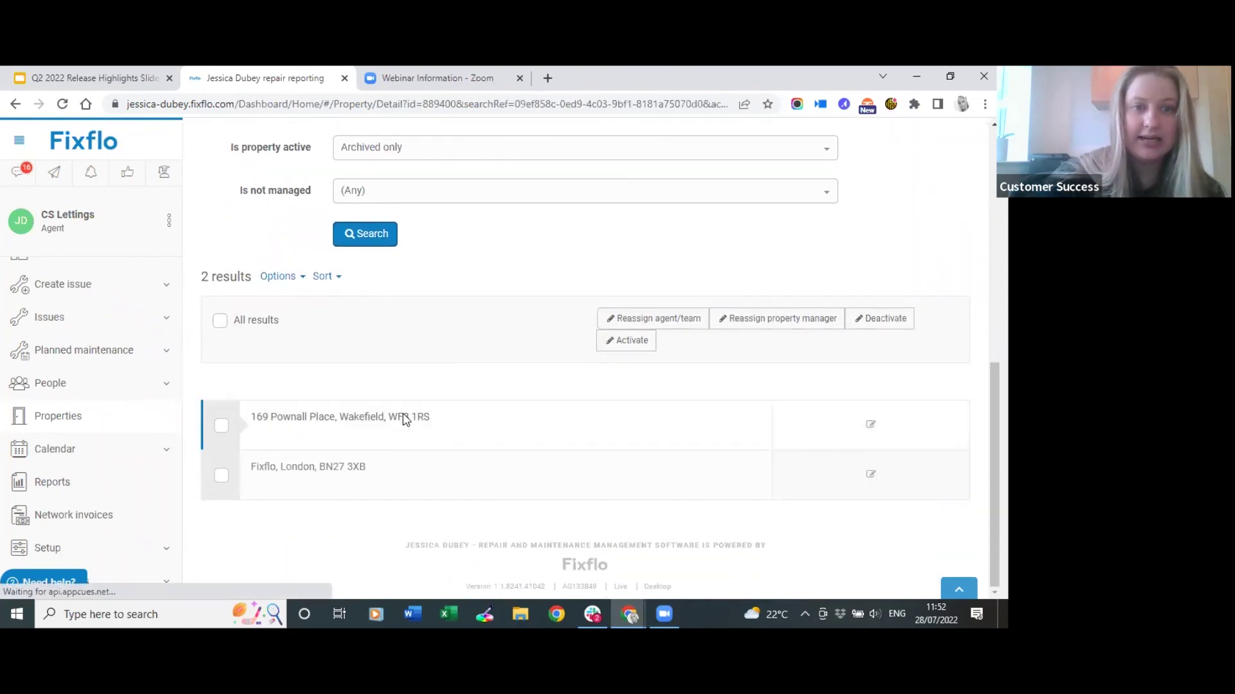